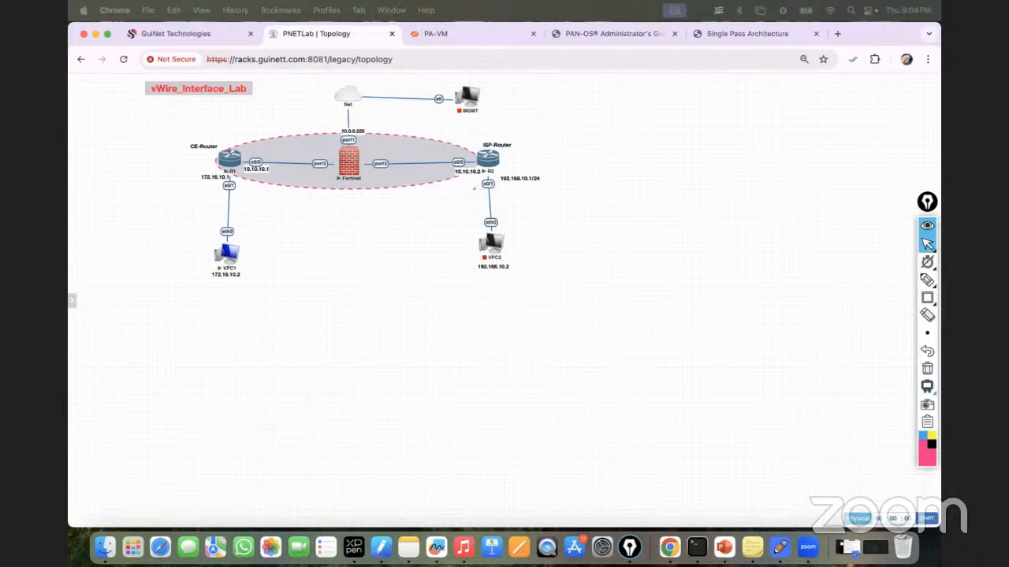
Step: Switch to the PAN-OS Administrator's Guide tab and reload the PDF
{"action": "left_click", "coordinate": [604, 34]}
{"action": "left_click", "coordinate": [410, 66]}
{"action": "key", "text": "Return"}
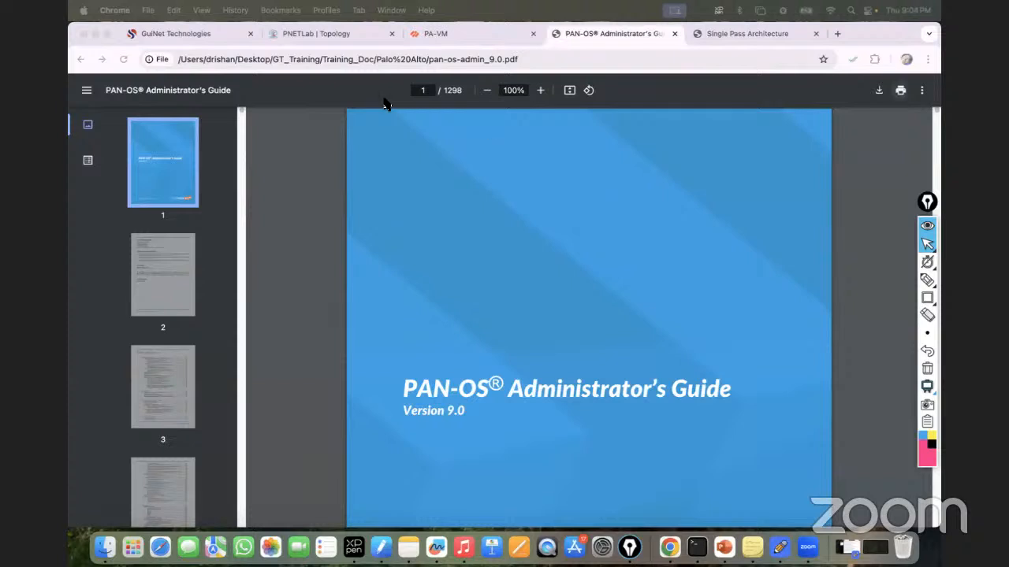
Step: Load FortiOS-7.4.1-Administration_Guide.pdf in place of the PAN-OS guide in the same tab
{"action": "left_click", "coordinate": [364, 59]}
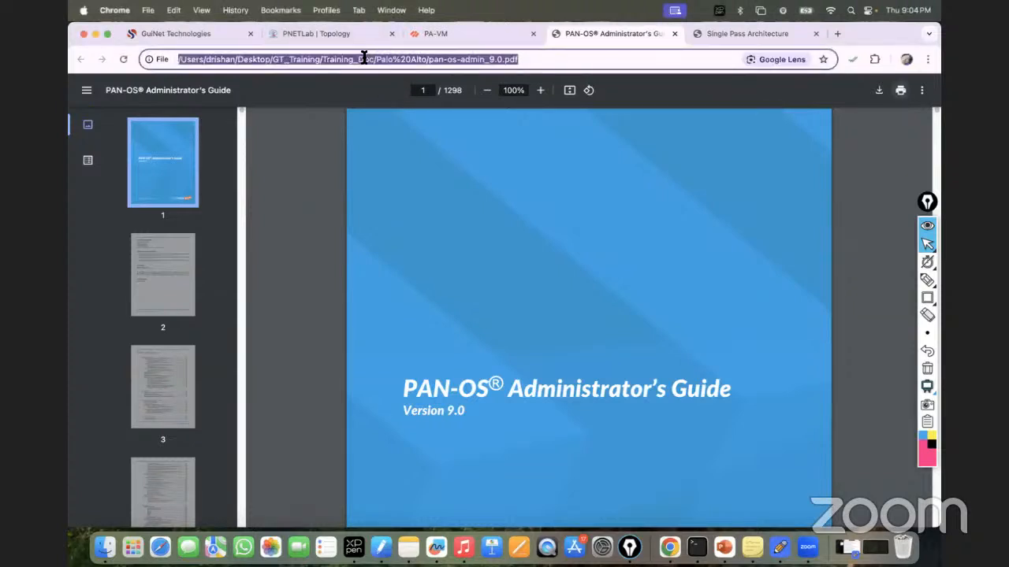
{"action": "key", "text": "Return"}
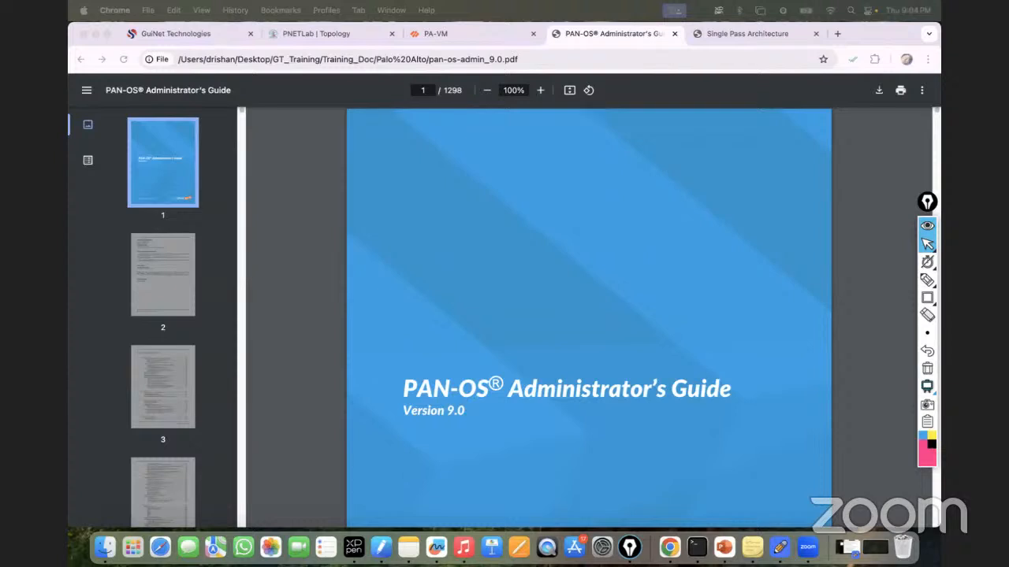
{"action": "left_click", "coordinate": [454, 59]}
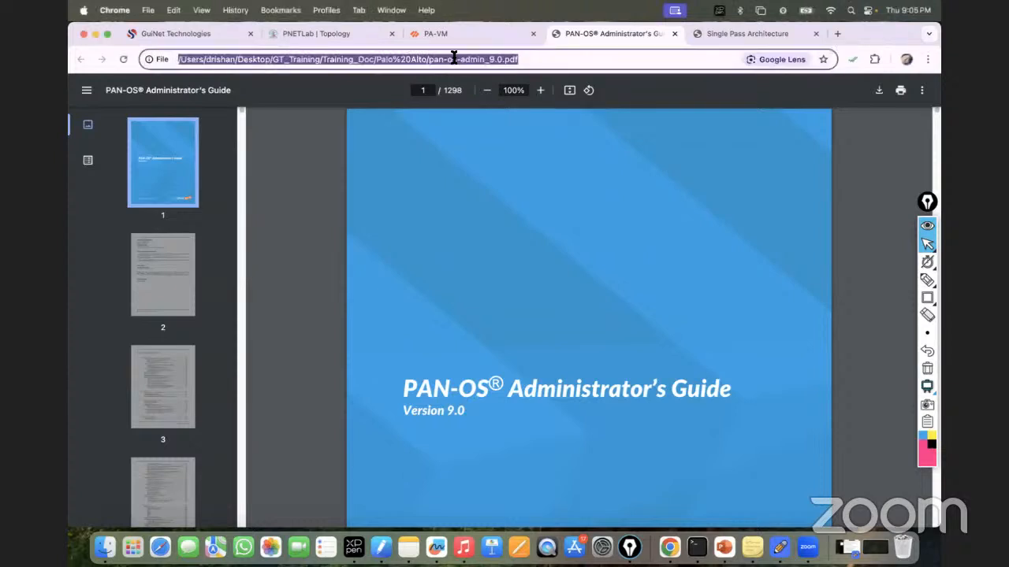
{"action": "type", "text": "file:///Users/drishan/Desktop/Training_Doc/FortiGate%20Firewall/FortiOS-7.4.1-Administration_Guide.pdf"}
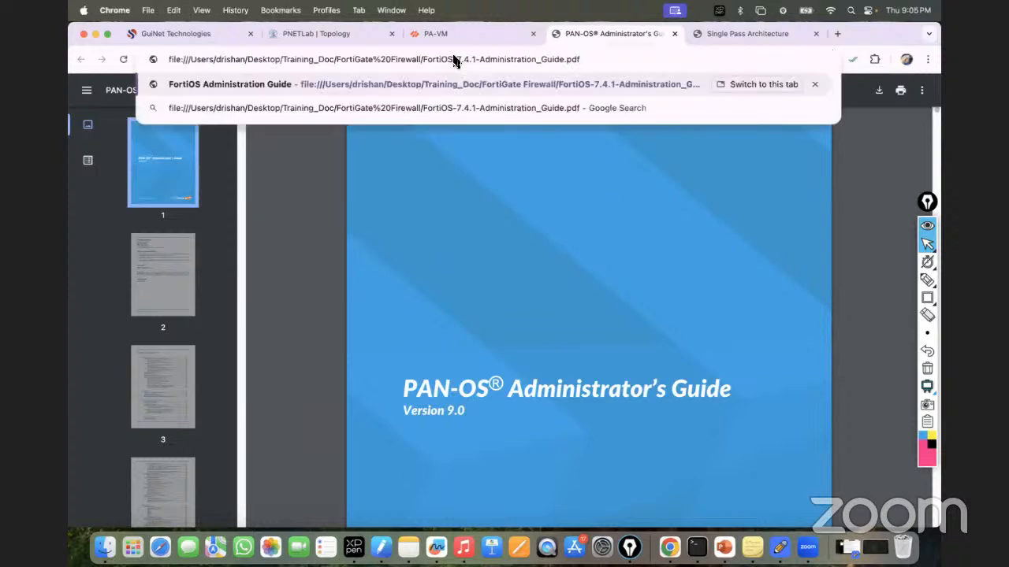
{"action": "key", "text": "Return"}
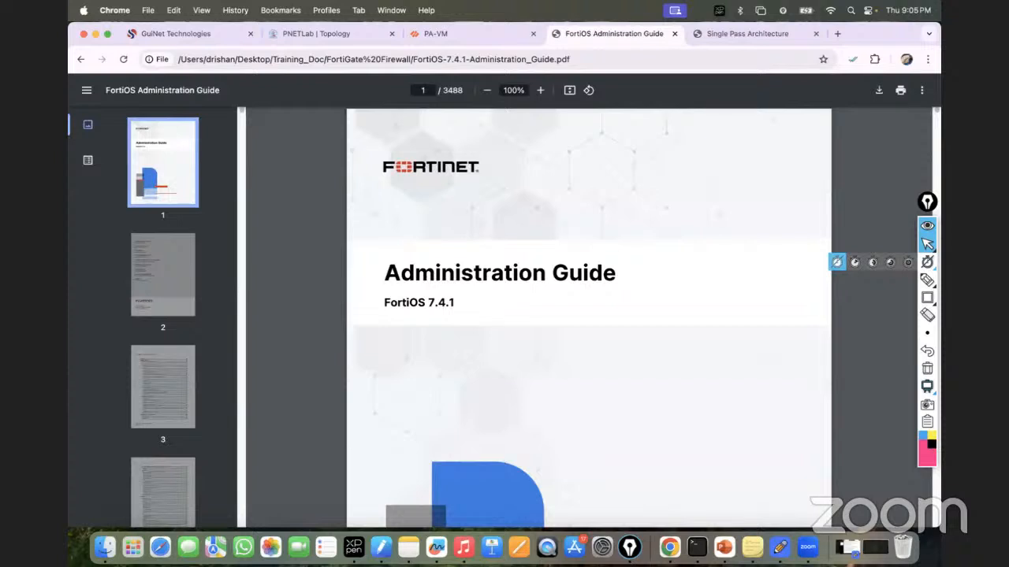
Step: Use the outline to jump to Network > Interfaces and scroll to the Zone and Virtual wire pair rows
{"action": "left_click", "coordinate": [89, 162]}
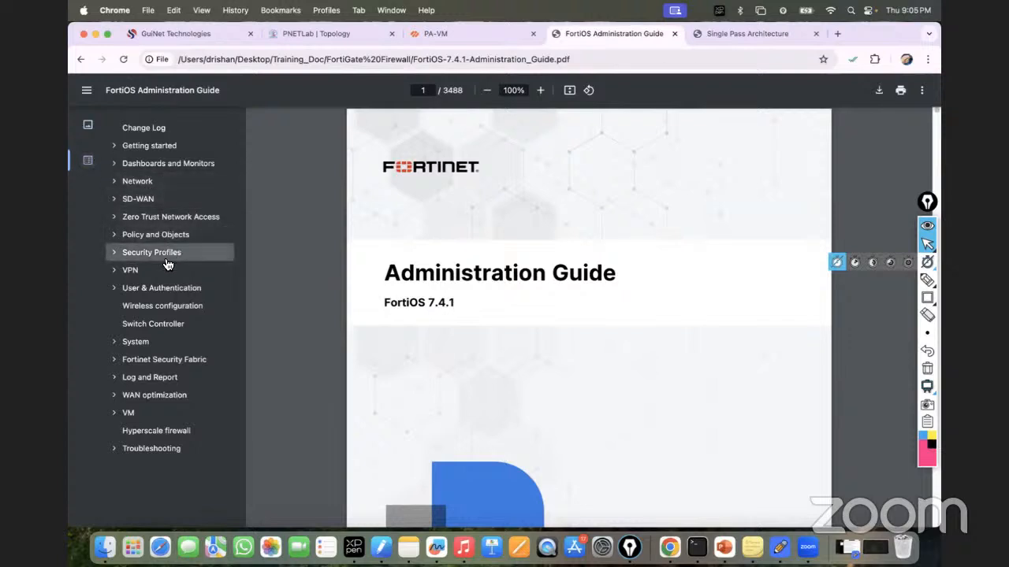
{"action": "left_click", "coordinate": [126, 189]}
{"action": "left_click", "coordinate": [114, 183]}
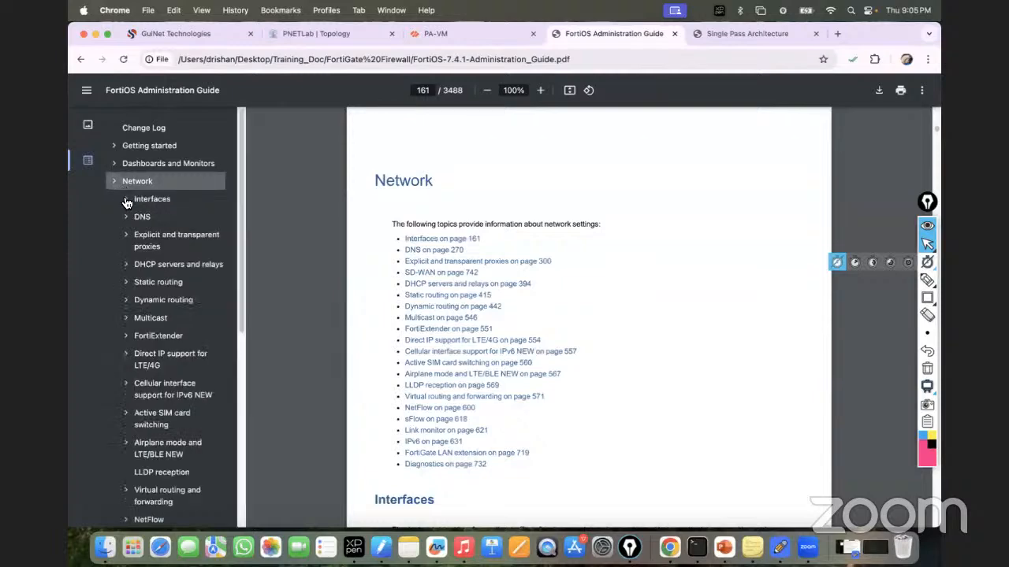
{"action": "left_click", "coordinate": [151, 199]}
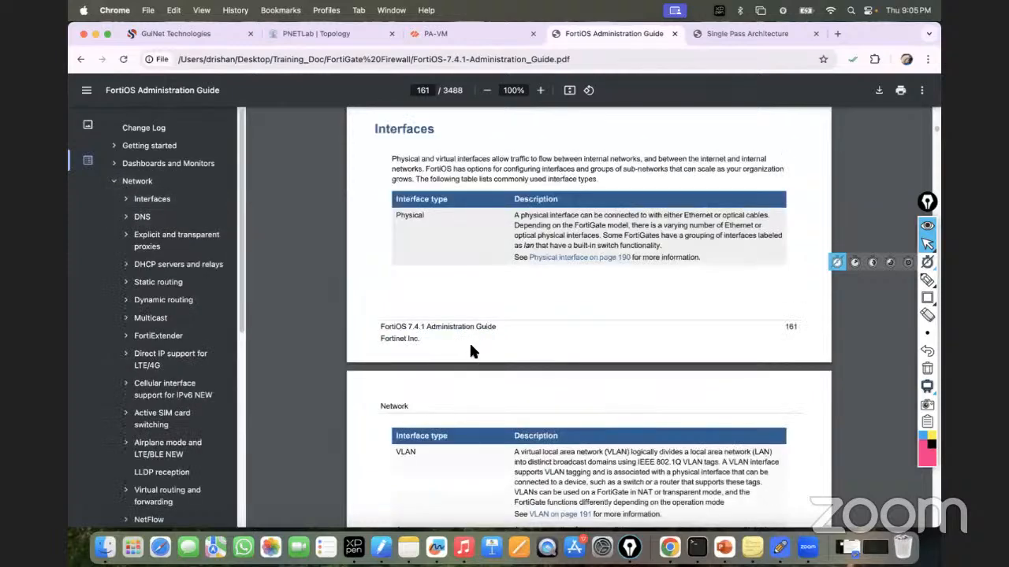
{"action": "scroll", "coordinate": [475, 336], "scroll_direction": "down", "scroll_amount": 1}
{"action": "scroll", "coordinate": [488, 354], "scroll_direction": "down", "scroll_amount": 3}
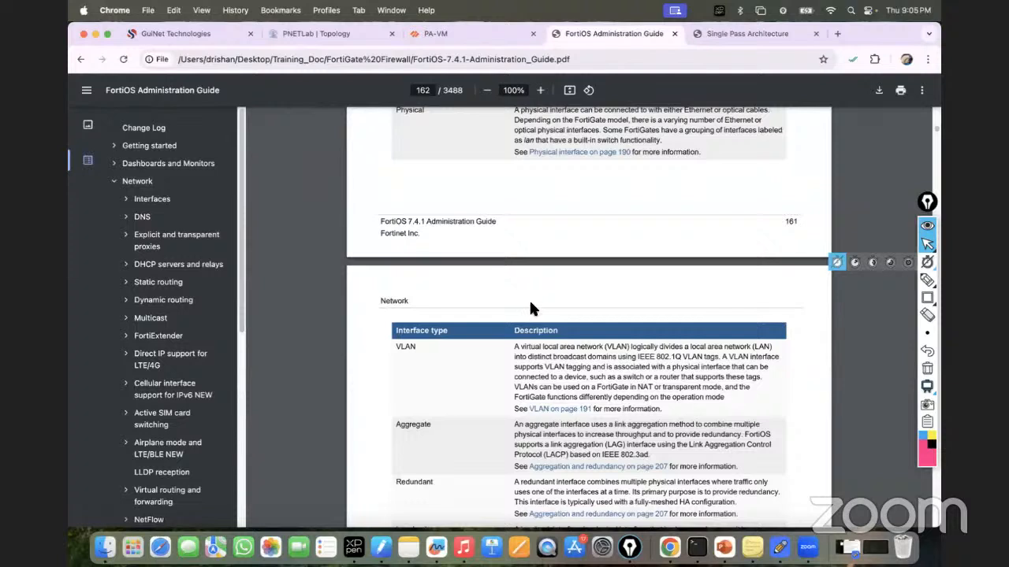
{"action": "scroll", "coordinate": [473, 355], "scroll_direction": "down", "scroll_amount": 1}
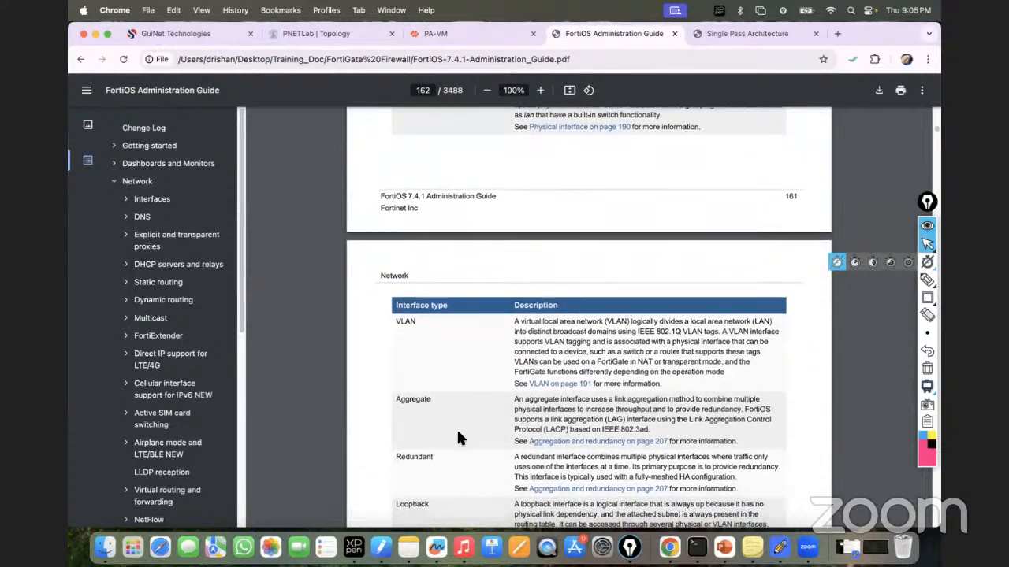
{"action": "scroll", "coordinate": [456, 428], "scroll_direction": "down", "scroll_amount": 1}
{"action": "scroll", "coordinate": [460, 429], "scroll_direction": "down", "scroll_amount": 5}
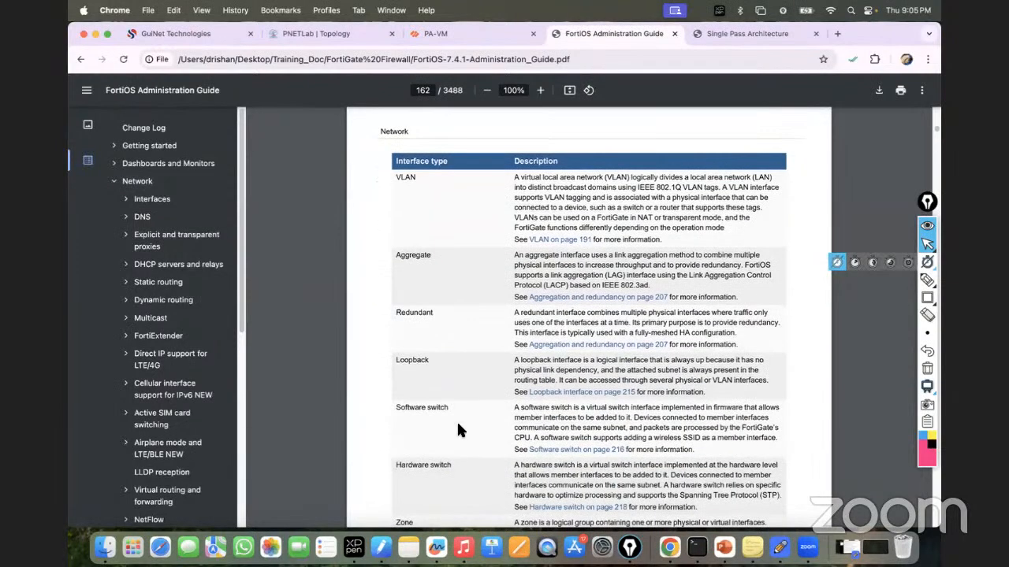
{"action": "scroll", "coordinate": [461, 430], "scroll_direction": "down", "scroll_amount": 4}
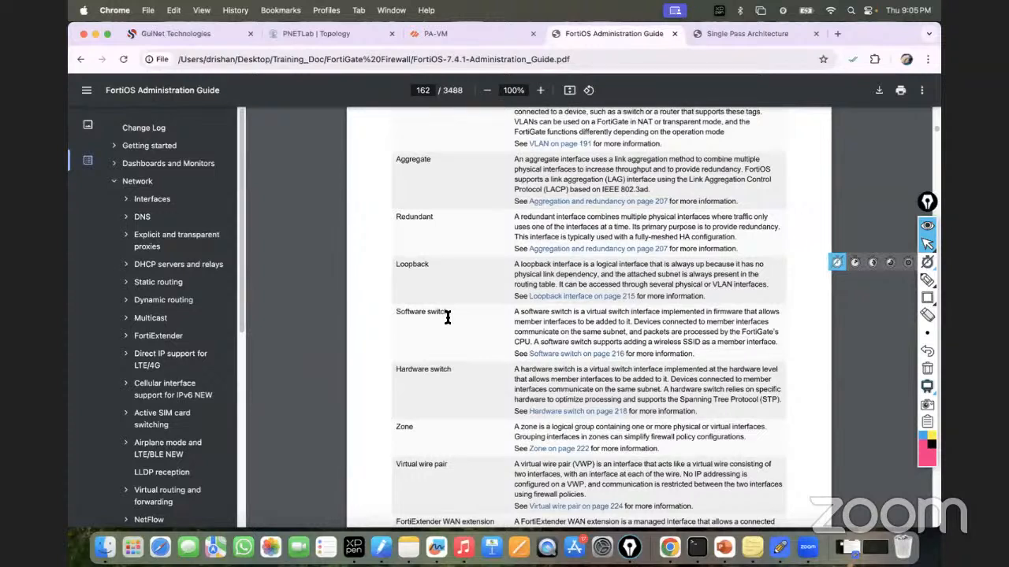
{"action": "scroll", "coordinate": [464, 353], "scroll_direction": "down", "scroll_amount": 2}
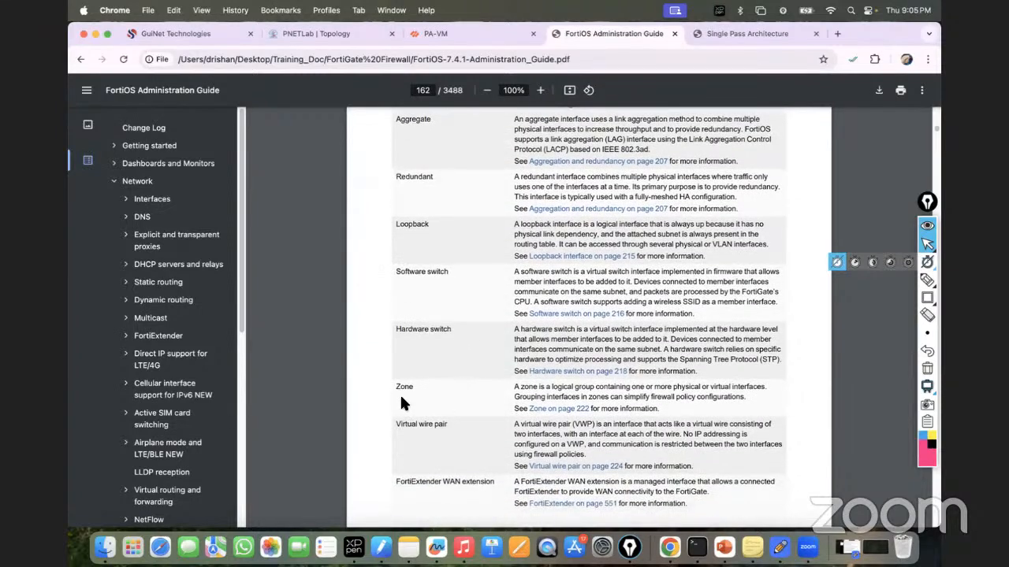
Step: Draw red rectangles around the Zone and Virtual wire pair rows with Epic Pen
{"action": "mouse_move", "coordinate": [927, 299]}
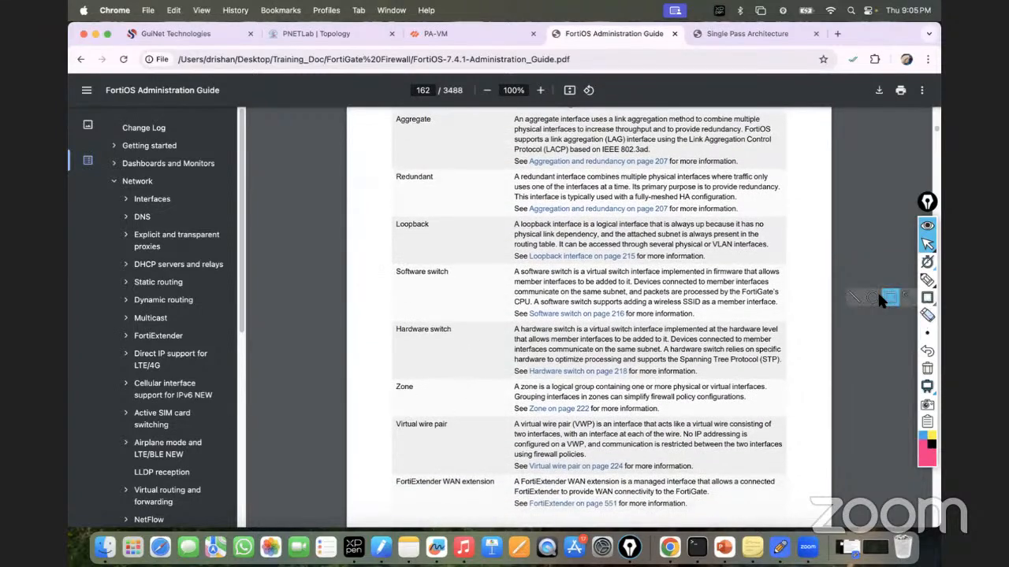
{"action": "left_click", "coordinate": [888, 298]}
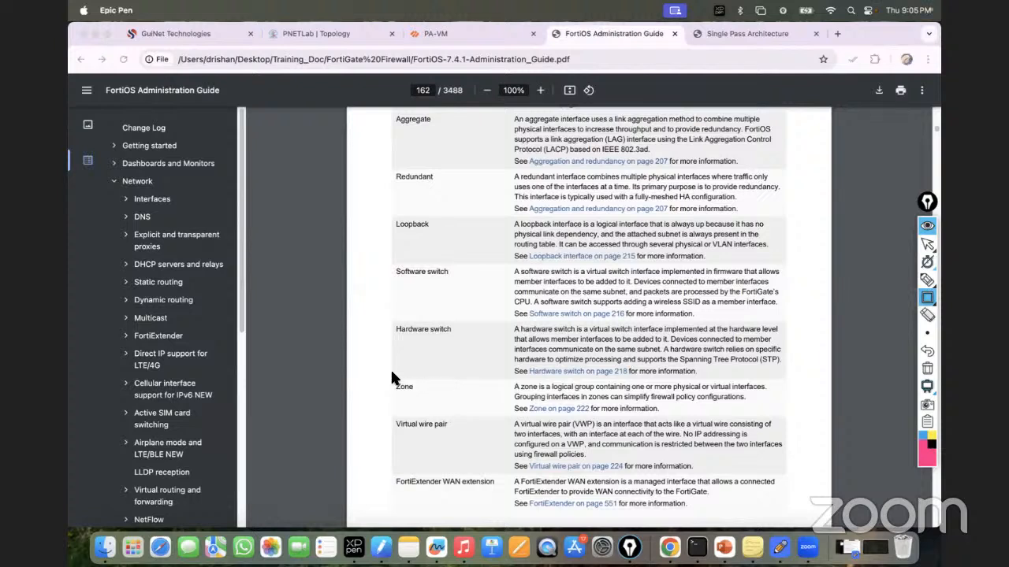
{"action": "mouse_move", "coordinate": [391, 379]}
{"action": "left_mouse_down"}
{"action": "mouse_move", "coordinate": [729, 399]}
{"action": "mouse_move", "coordinate": [781, 415]}
{"action": "left_mouse_up"}
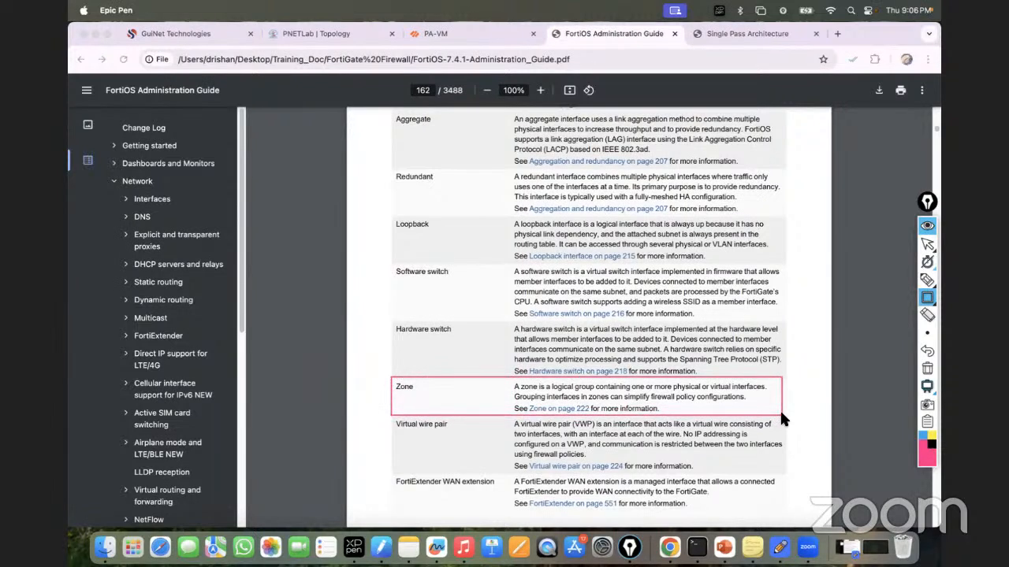
{"action": "left_click_drag", "start_coordinate": [390, 419], "coordinate": [791, 467]}
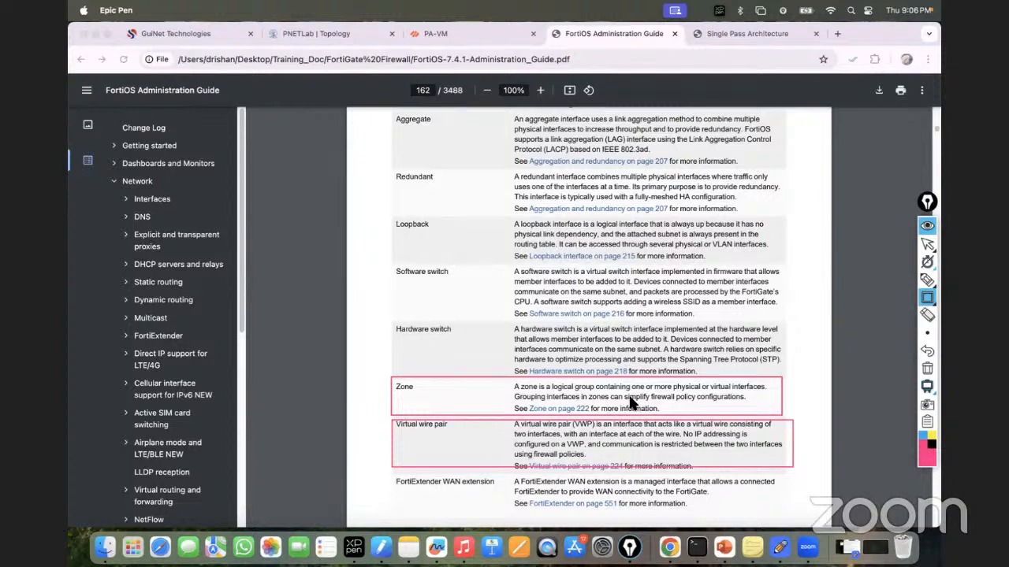
Step: Clear the annotations and bring up the PA-VM Network Interfaces page
{"action": "left_click", "coordinate": [926, 370]}
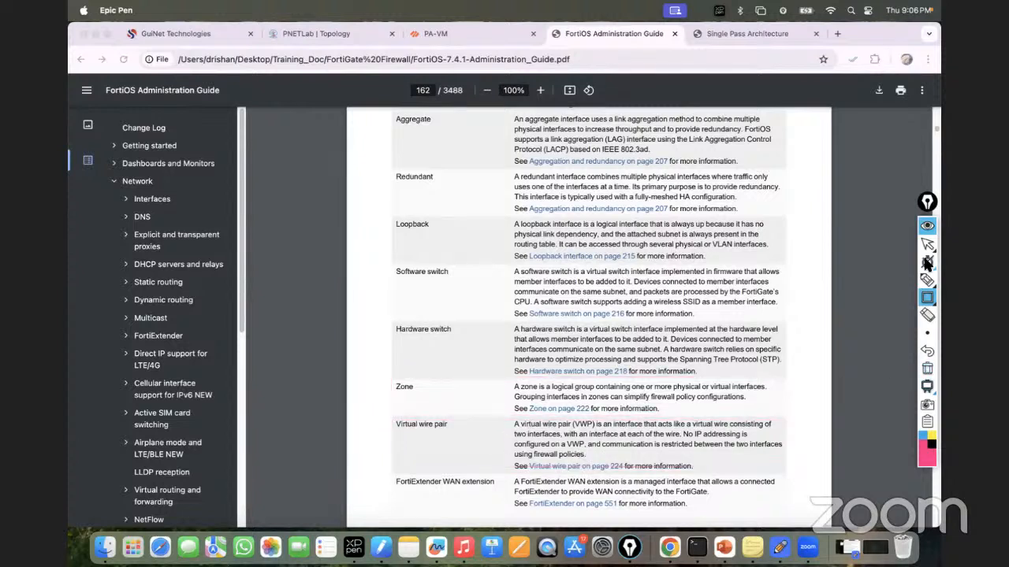
{"action": "left_click", "coordinate": [927, 244]}
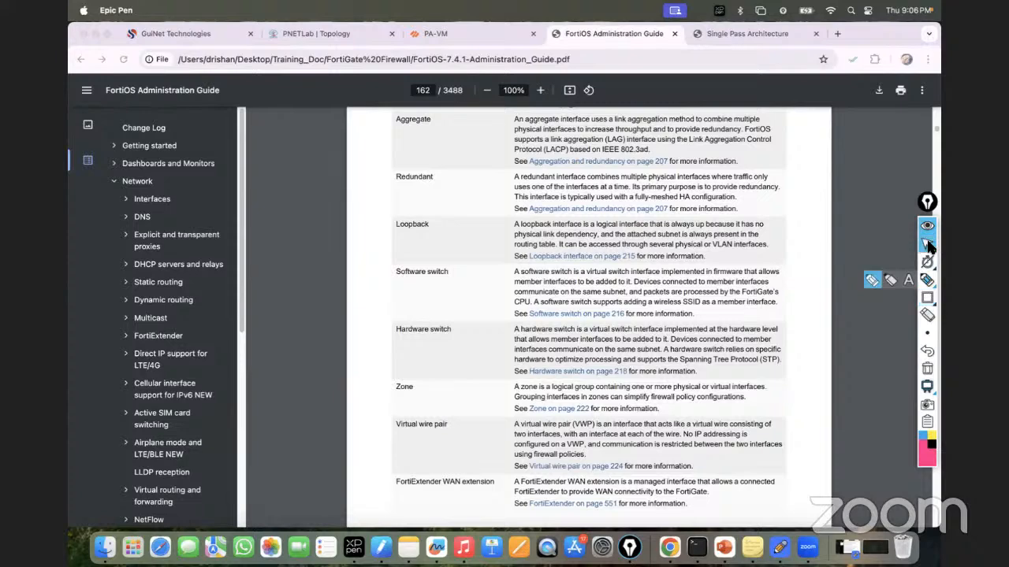
{"action": "left_click", "coordinate": [438, 31]}
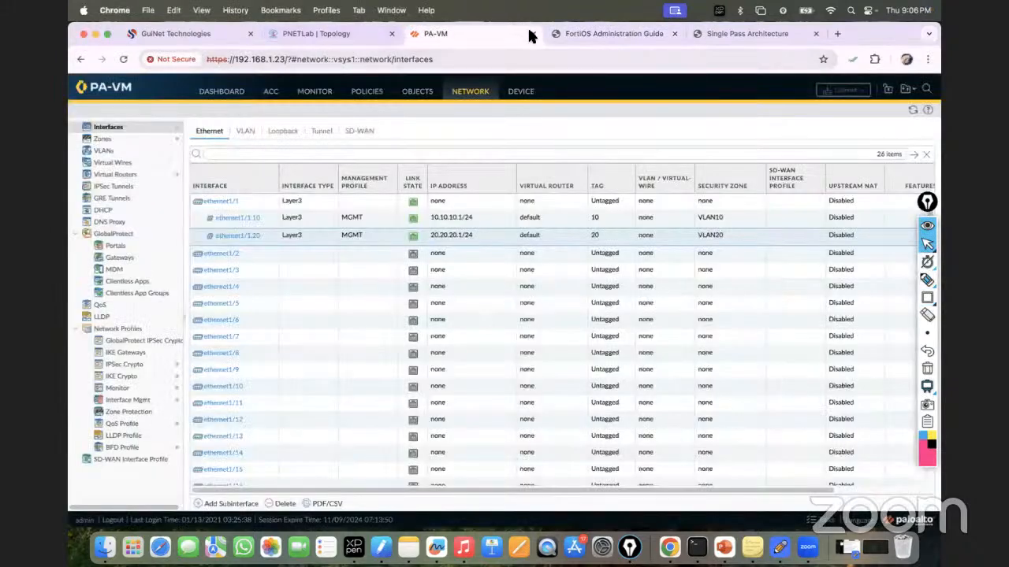
Step: Close the PA-VM tab, wipe the Fortinet node in PNETLab, and open its console
{"action": "left_click", "coordinate": [533, 33]}
{"action": "left_click", "coordinate": [324, 35]}
{"action": "right_click", "coordinate": [345, 170]}
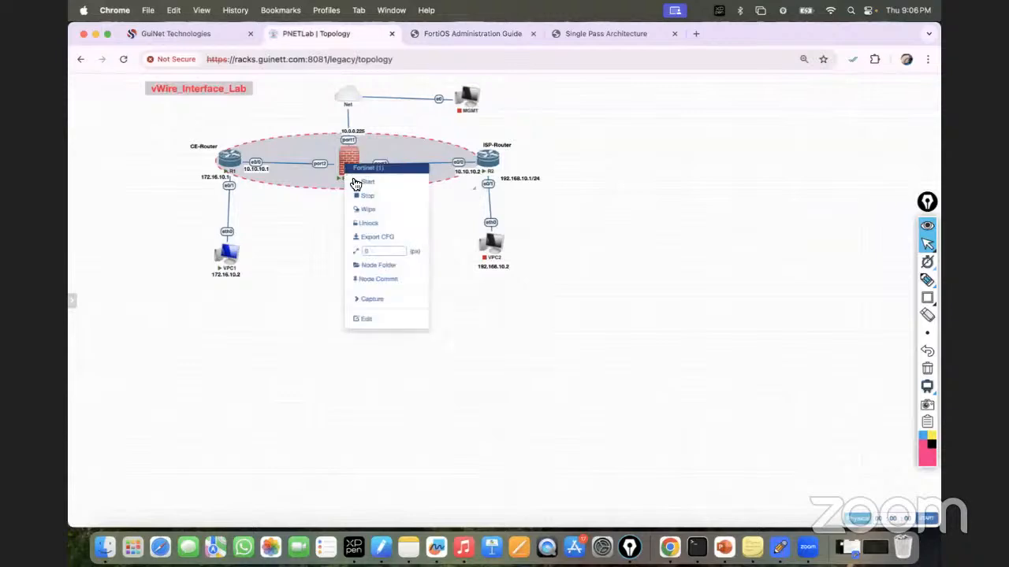
{"action": "left_click", "coordinate": [369, 211]}
{"action": "left_click", "coordinate": [486, 134]}
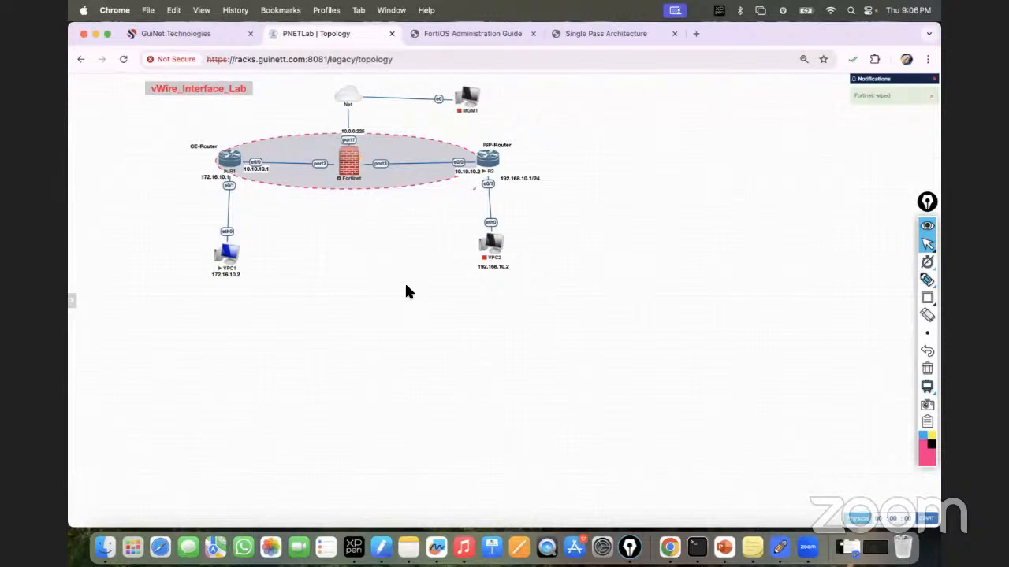
{"action": "mouse_move", "coordinate": [490, 241]}
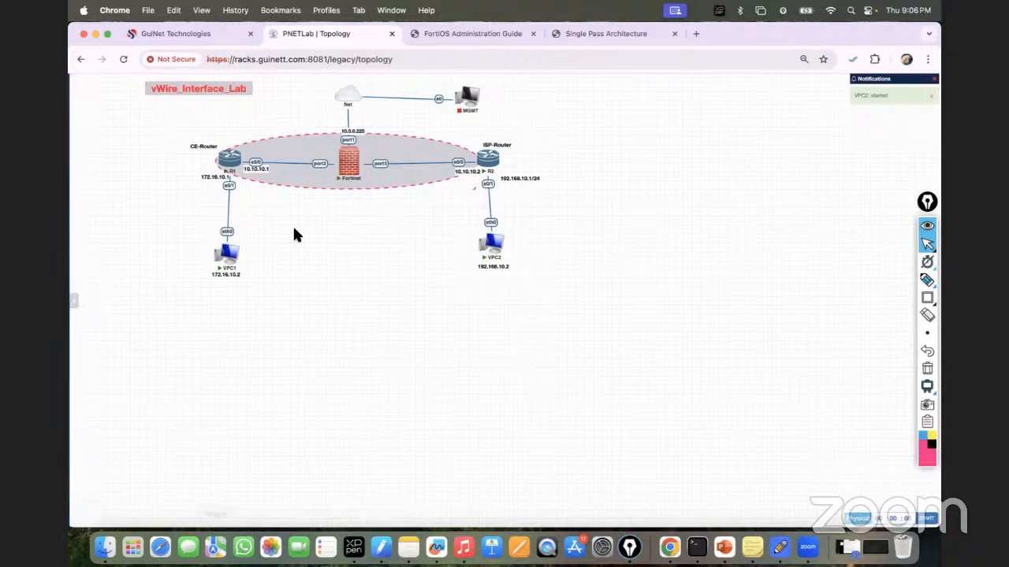
{"action": "left_click", "coordinate": [347, 160]}
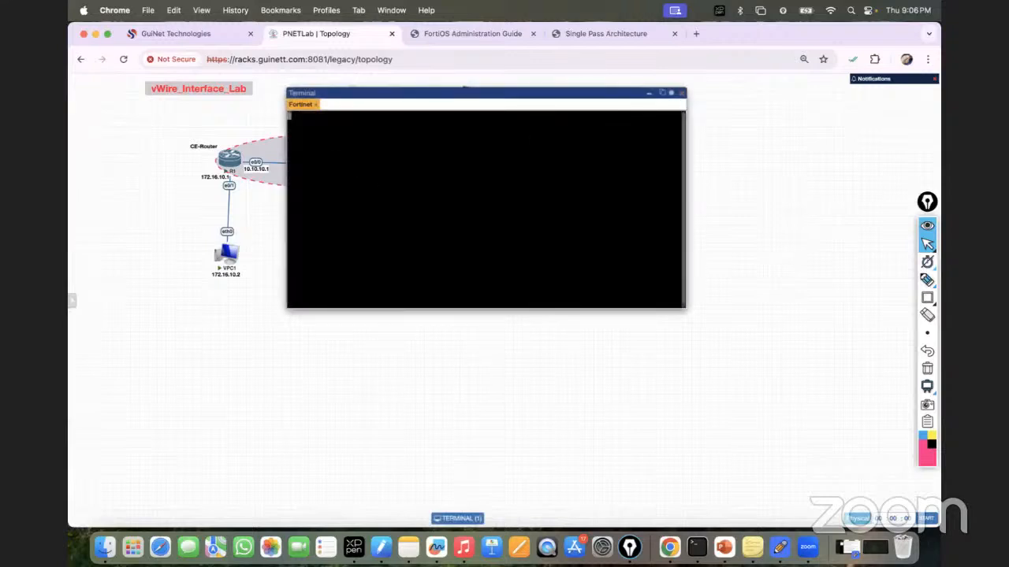
Step: Log into the FortiGate console as admin with the empty default password
{"action": "left_click", "coordinate": [666, 96]}
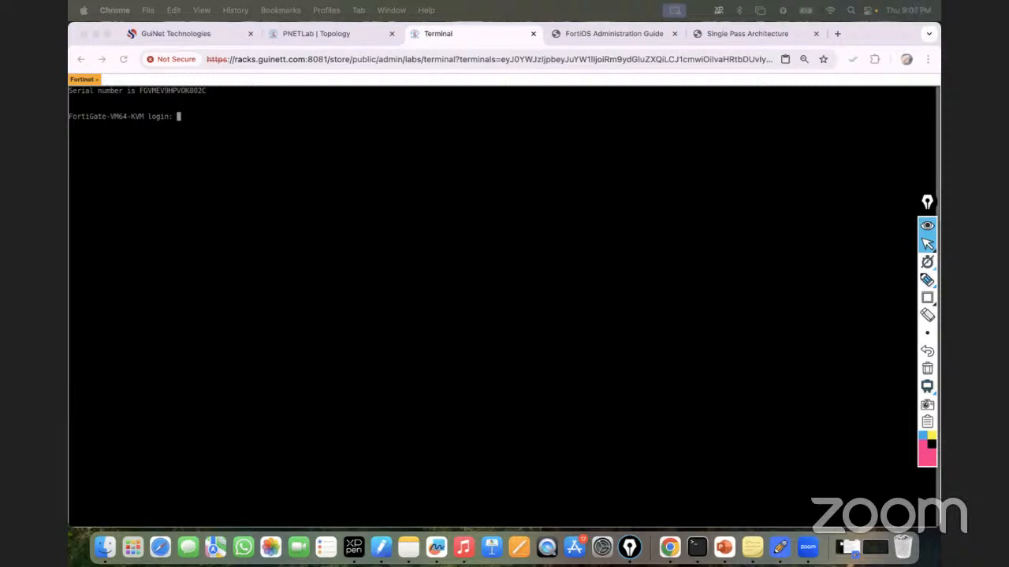
{"action": "left_click", "coordinate": [291, 145]}
{"action": "type", "text": "admin"}
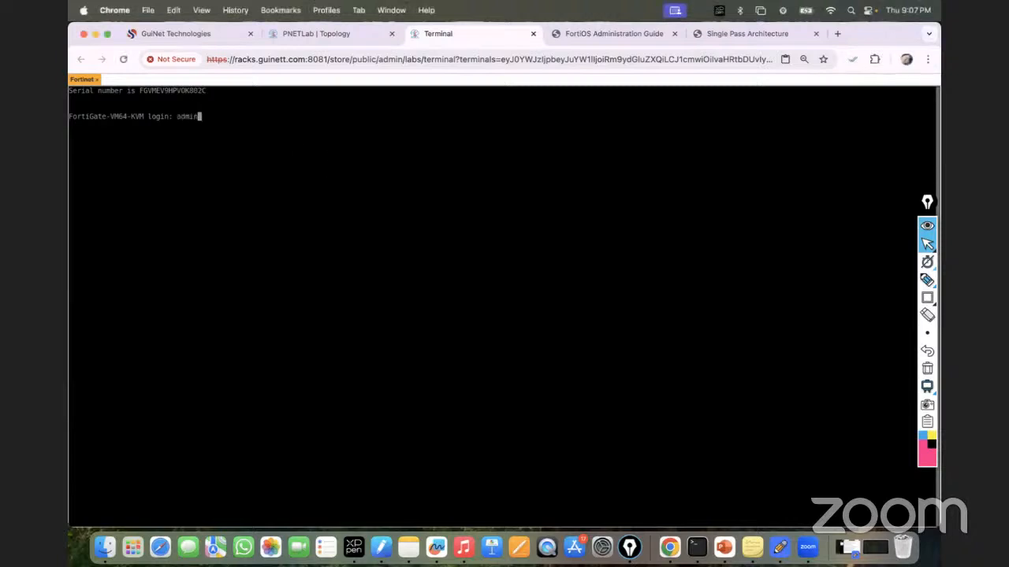
{"action": "key", "text": "Return"}
{"action": "key", "text": "Return"}
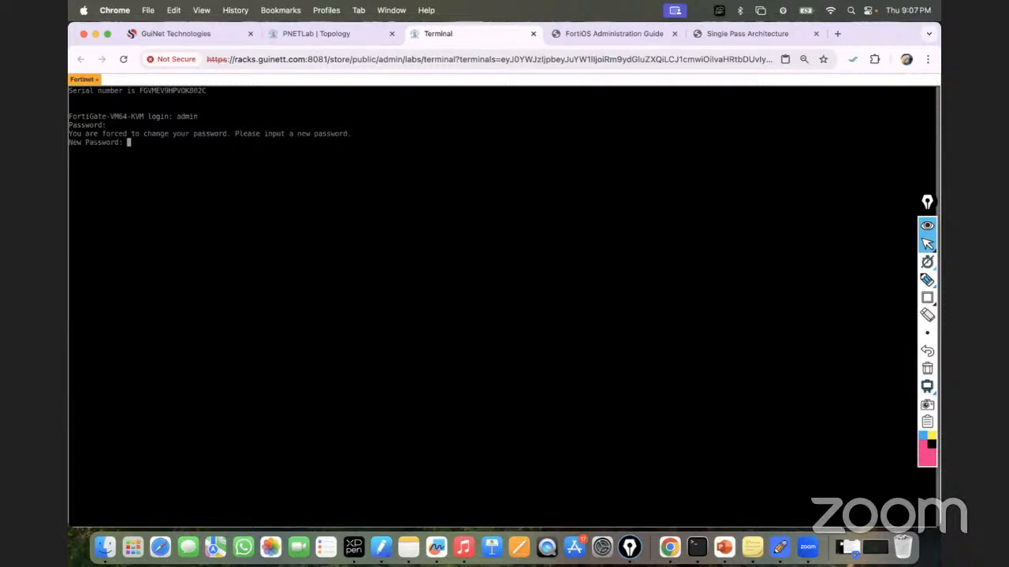
{"action": "key", "text": "Return"}
{"action": "key", "text": "Return"}
Step: Run 'show system interface' and copy port1's DHCP address 192.168.1.26
{"action": "type", "text": "show sys"}
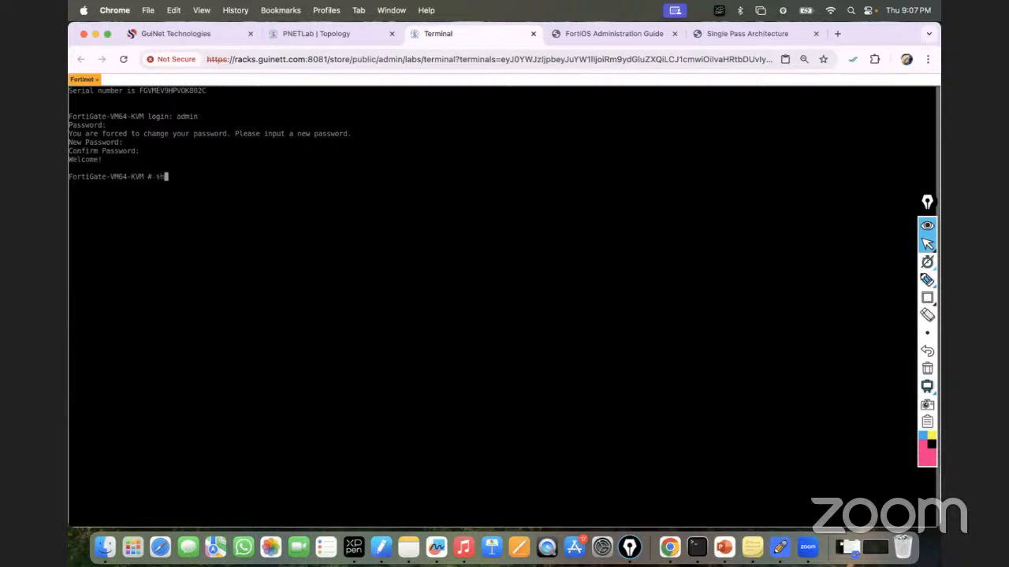
{"action": "type", "text": "tem interface"}
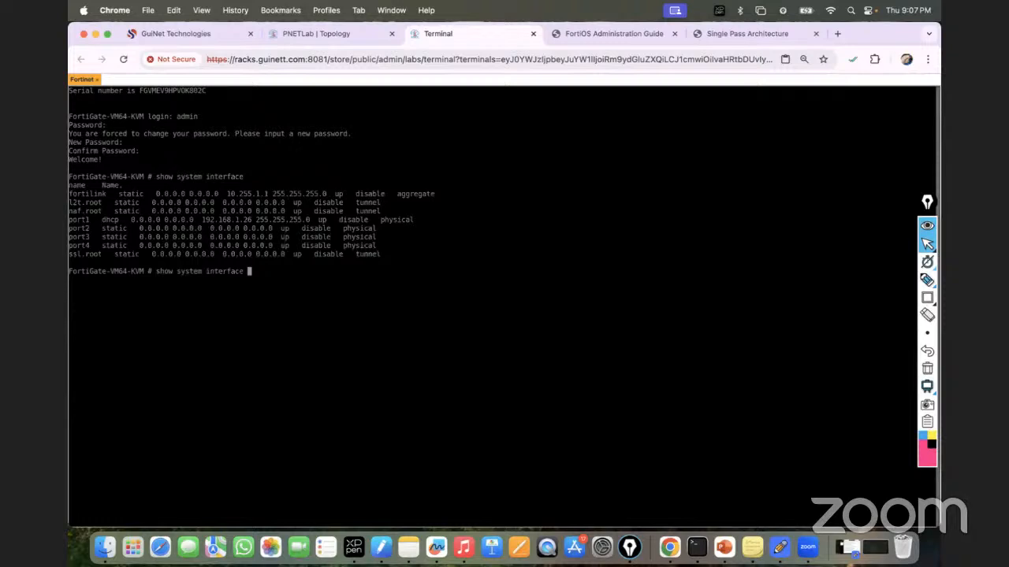
{"action": "left_click_drag", "start_coordinate": [202, 220], "coordinate": [252, 220]}
{"action": "type", "text": "192.168.1.2"}
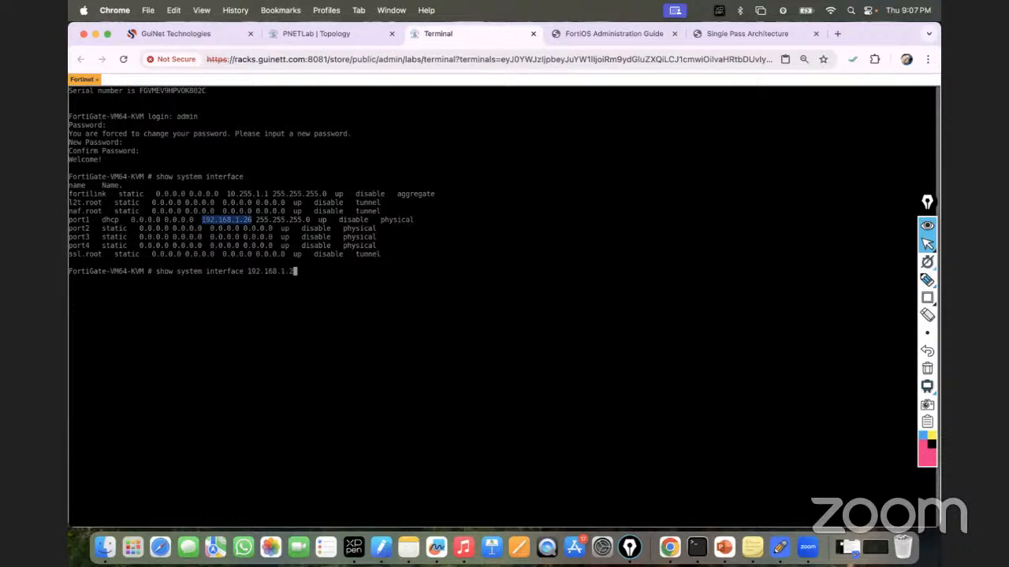
{"action": "key", "text": "BackSpace"}
{"action": "key", "text": "BackSpace"}
{"action": "key", "text": "BackSpace"}
{"action": "key", "text": "BackSpace"}
{"action": "key", "text": "BackSpace"}
{"action": "key", "text": "BackSpace"}
{"action": "key", "text": "BackSpace"}
{"action": "key", "text": "BackSpace"}
{"action": "key", "text": "BackSpace"}
{"action": "key", "text": "BackSpace"}
{"action": "key", "text": "BackSpace"}
Step: Open 192.168.1.26 in Chrome and enter username admin on the FortiGate login page
{"action": "left_click", "coordinate": [286, 35]}
{"action": "left_click", "coordinate": [479, 34]}
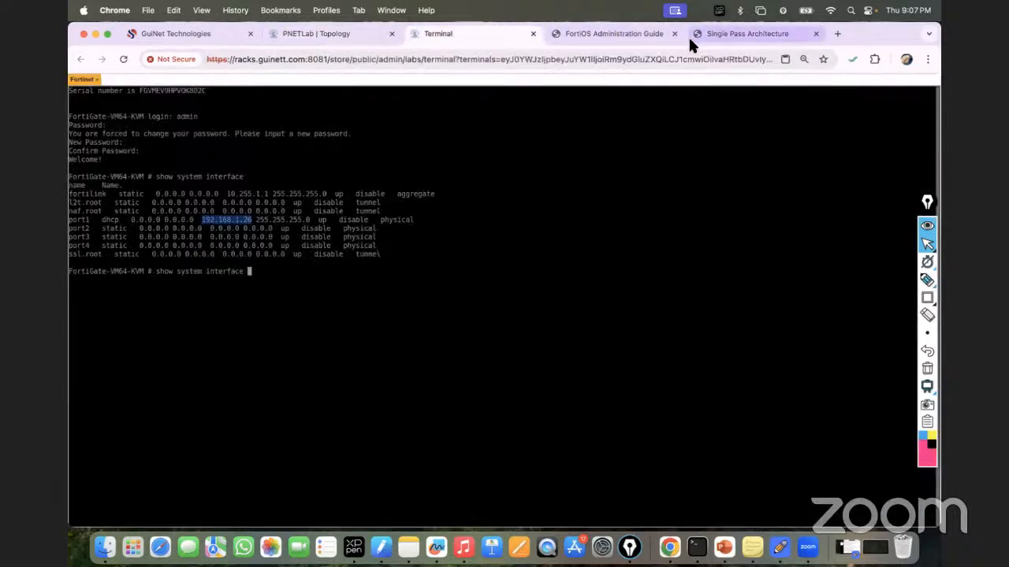
{"action": "left_click", "coordinate": [688, 35]}
{"action": "left_click", "coordinate": [509, 55]}
{"action": "type", "text": "192.168.1.26"}
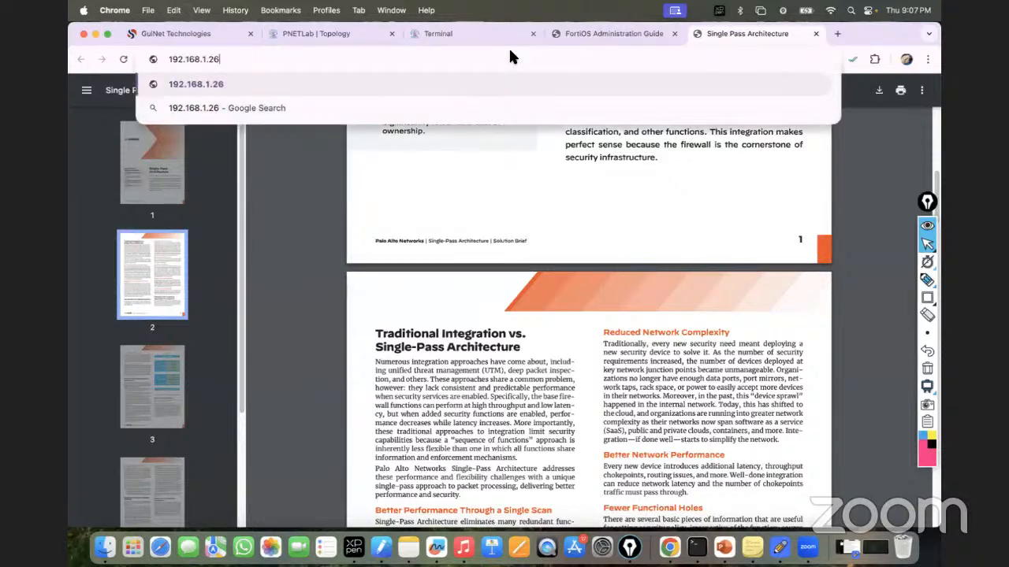
{"action": "key", "text": "Return"}
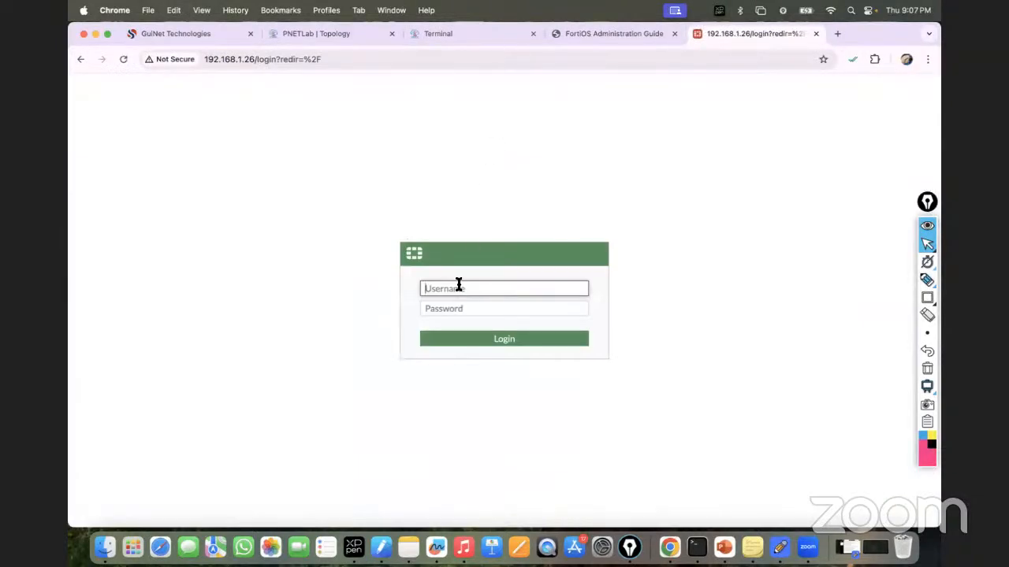
{"action": "type", "text": "admin"}
{"action": "key", "text": "Tab"}
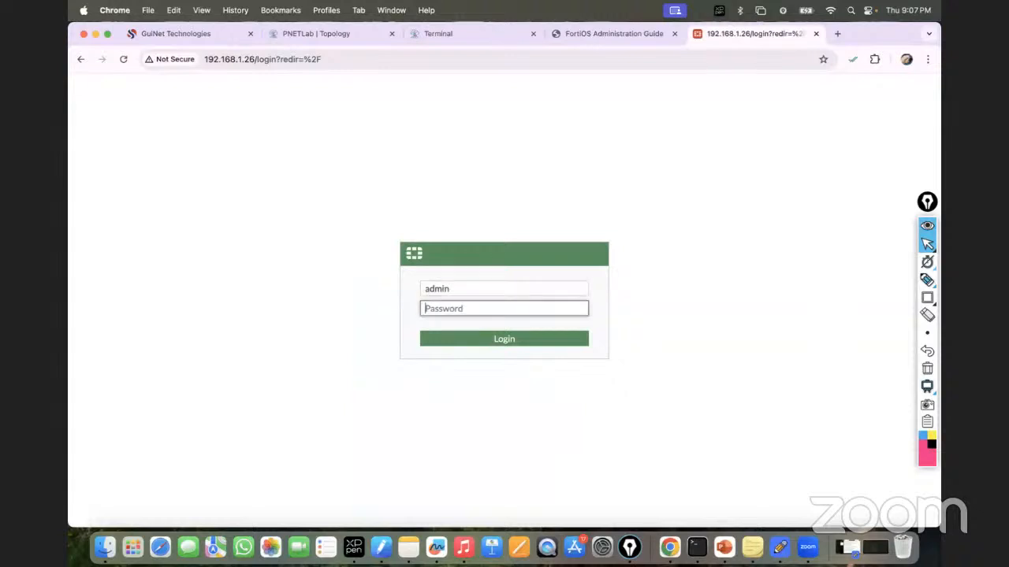
Step: Enter the password, sign in, and skip setup and release overview to reach the dashboard
{"action": "type", "text": "admin"}
{"action": "key", "text": "Return"}
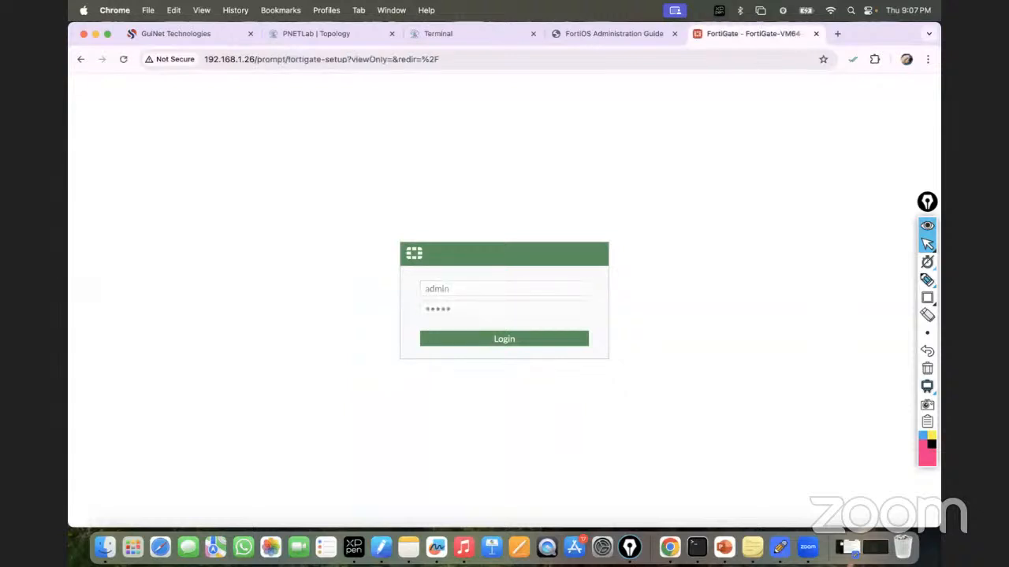
{"action": "left_click", "coordinate": [606, 226]}
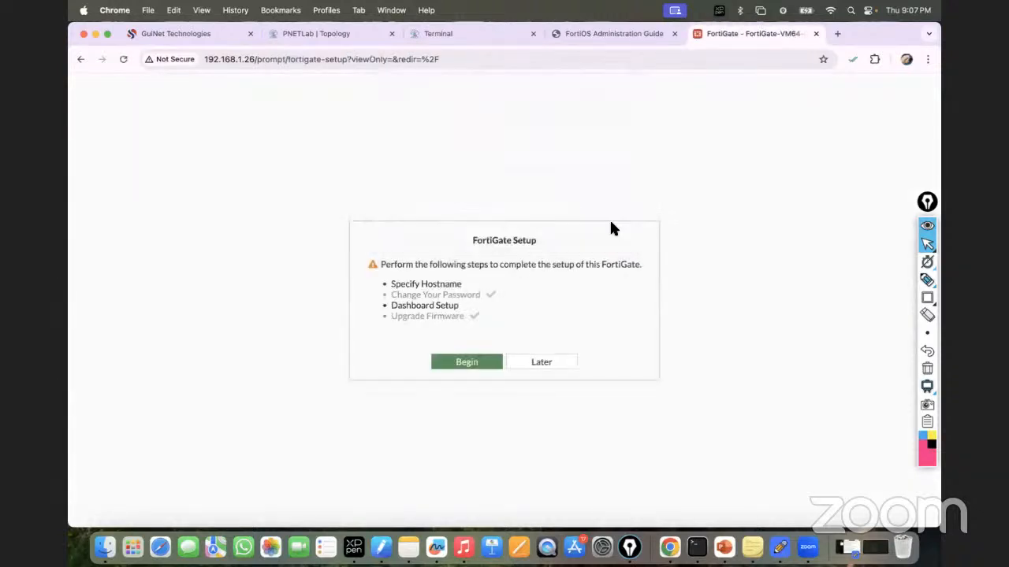
{"action": "left_click", "coordinate": [536, 363]}
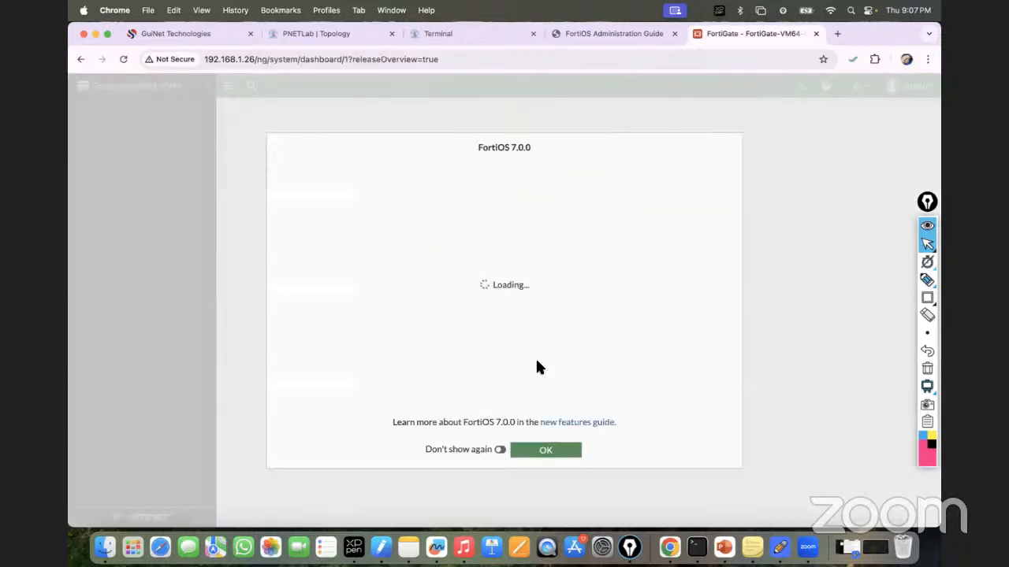
{"action": "left_click", "coordinate": [543, 447]}
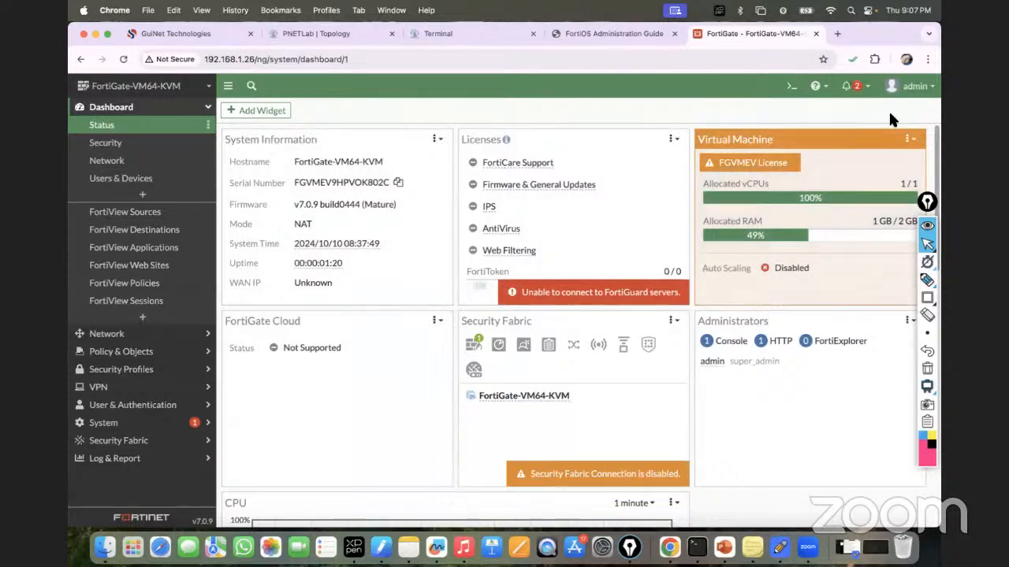
Step: Set Chrome's page zoom to 90% and return to the PNETLab topology
{"action": "left_click", "coordinate": [928, 60]}
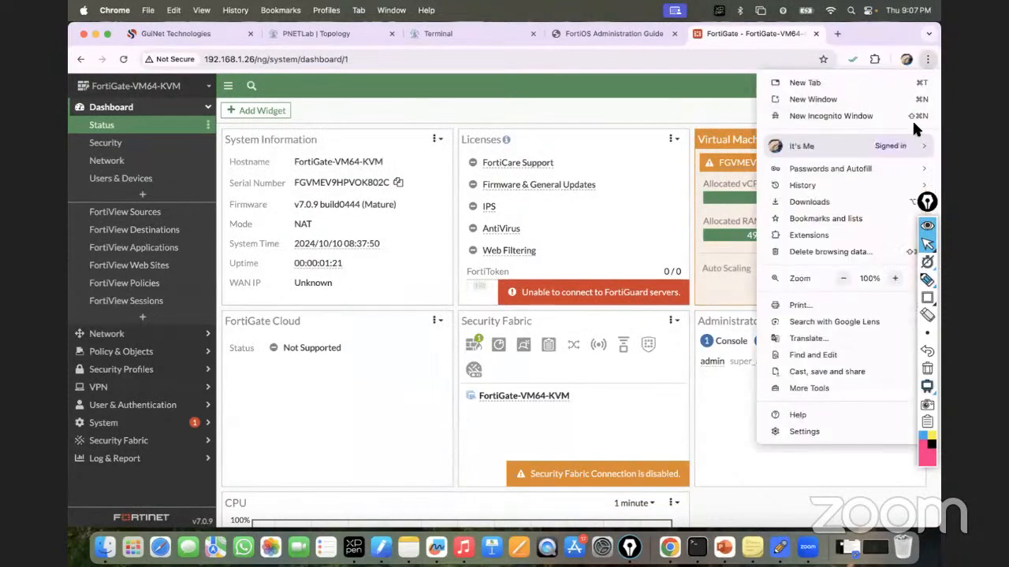
{"action": "left_click", "coordinate": [843, 278]}
{"action": "left_click", "coordinate": [518, 106]}
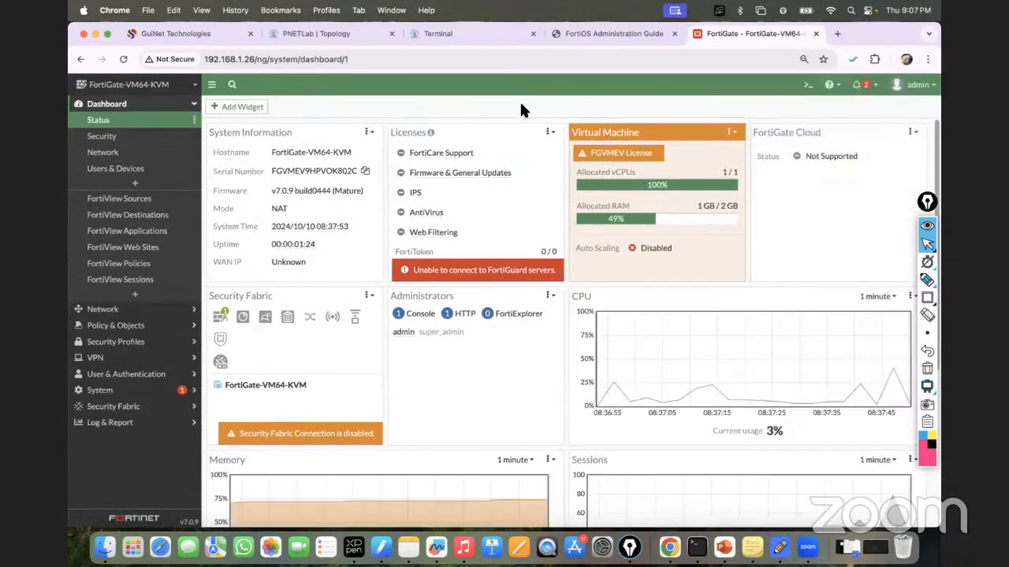
{"action": "left_click", "coordinate": [331, 33]}
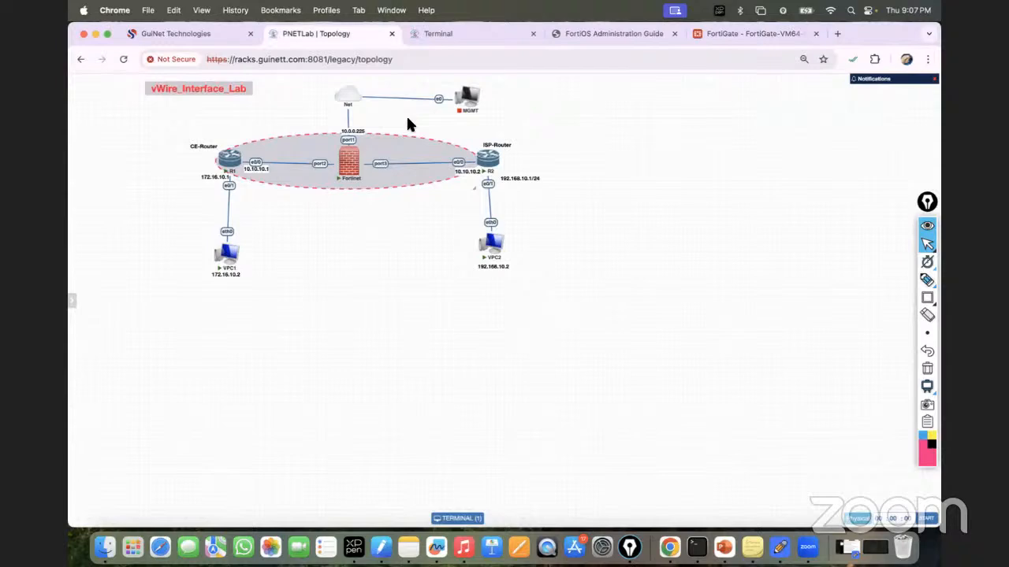
Step: Zoom the FortiOS guide to 110% and follow the 'Virtual wire pair on page 224' link
{"action": "left_click", "coordinate": [633, 37]}
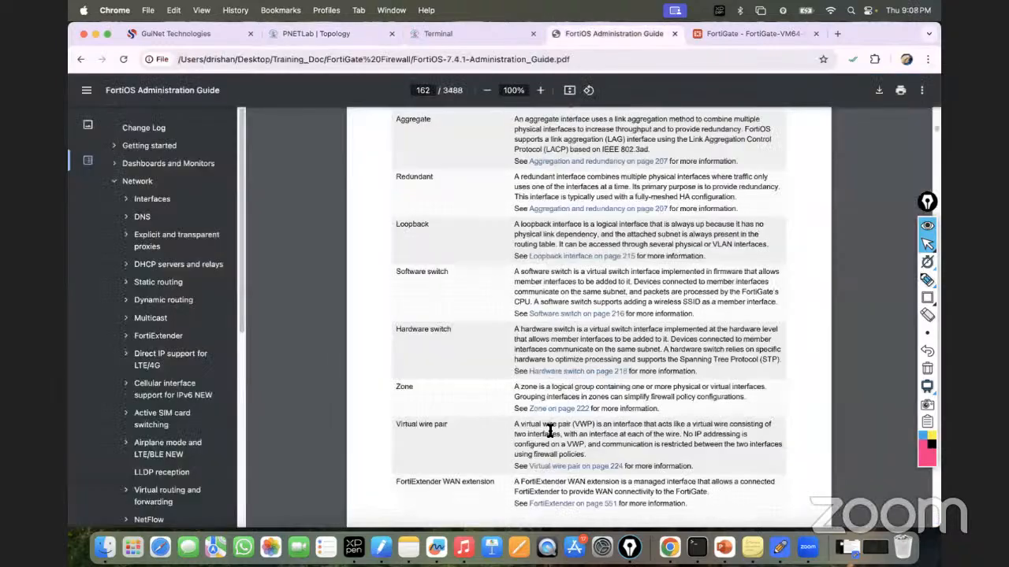
{"action": "left_click", "coordinate": [539, 90]}
{"action": "scroll", "coordinate": [554, 257], "scroll_direction": "down", "scroll_amount": 2}
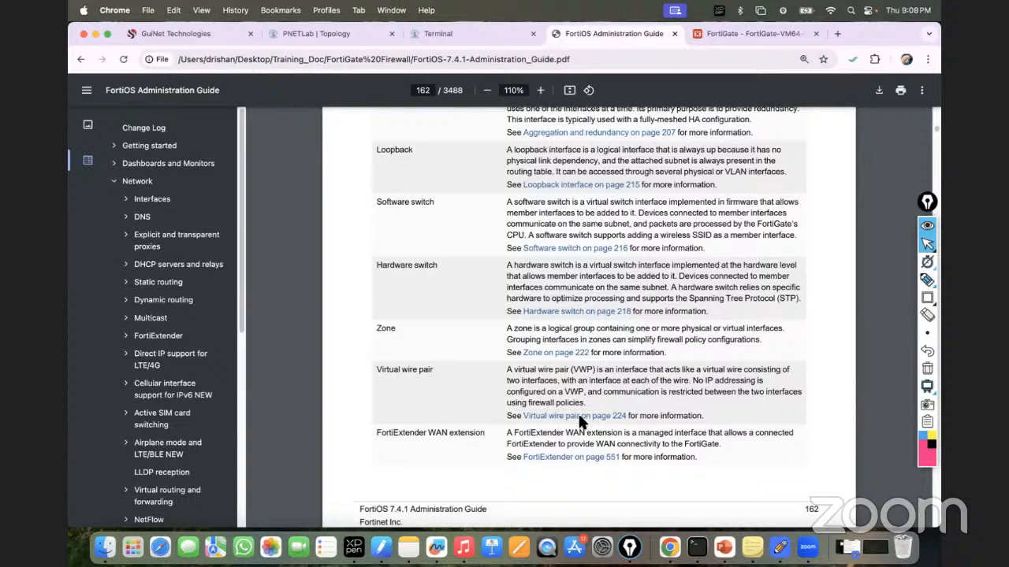
{"action": "right_click", "coordinate": [585, 411]}
{"action": "left_click", "coordinate": [559, 415]}
{"action": "left_click", "coordinate": [561, 415]}
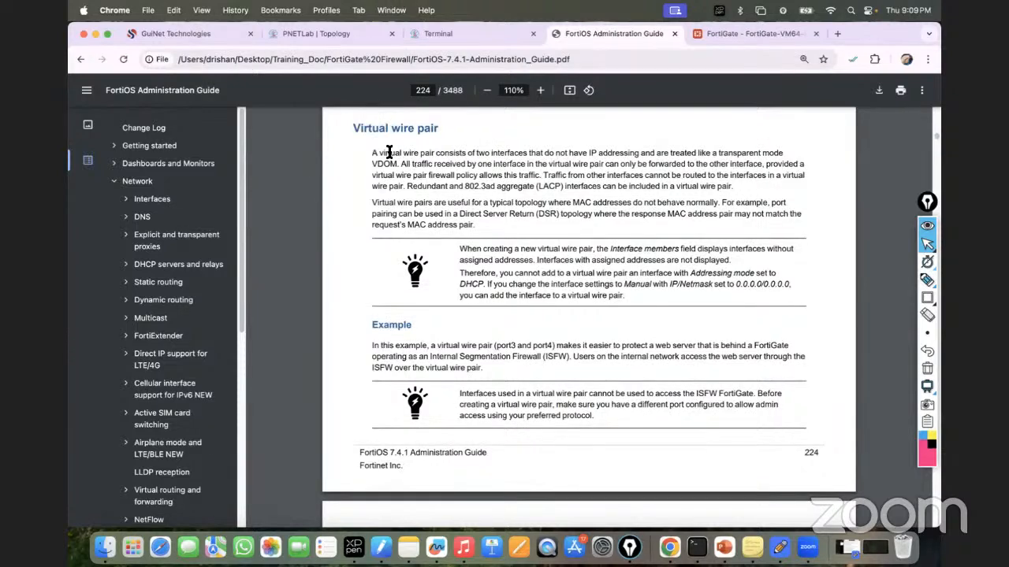
Step: Read pages 224–225, select 'do not have IP addressing', and return to the lab topology
{"action": "scroll", "coordinate": [457, 203], "scroll_direction": "down", "scroll_amount": 5}
{"action": "scroll", "coordinate": [504, 275], "scroll_direction": "down", "scroll_amount": 1}
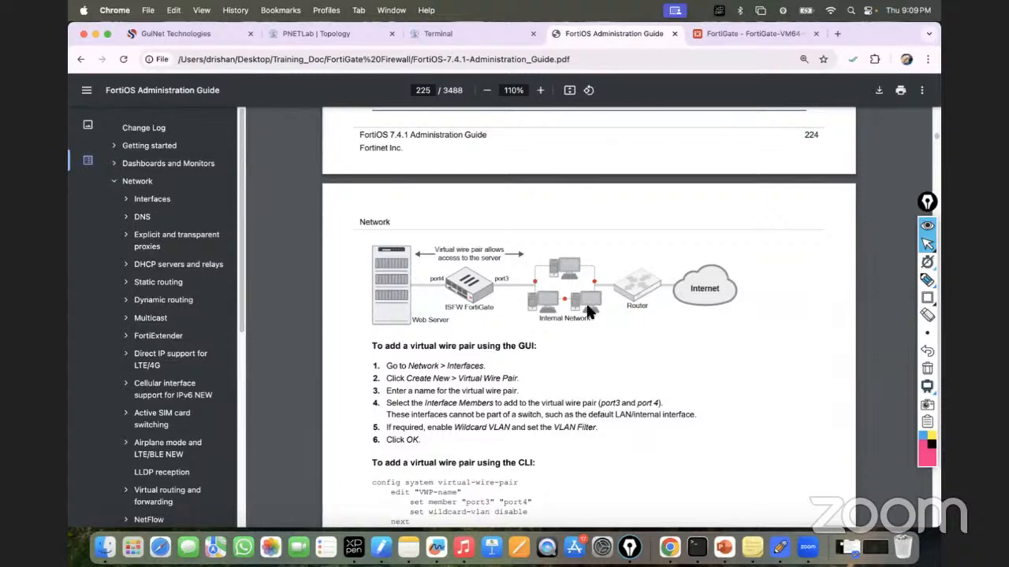
{"action": "scroll", "coordinate": [581, 355], "scroll_direction": "down", "scroll_amount": 5}
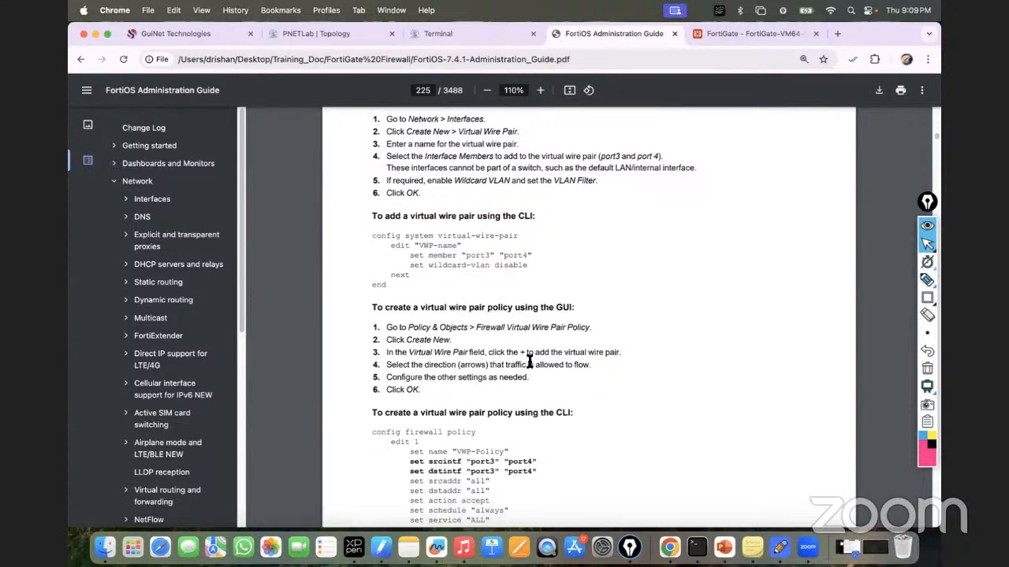
{"action": "scroll", "coordinate": [513, 300], "scroll_direction": "up", "scroll_amount": 14}
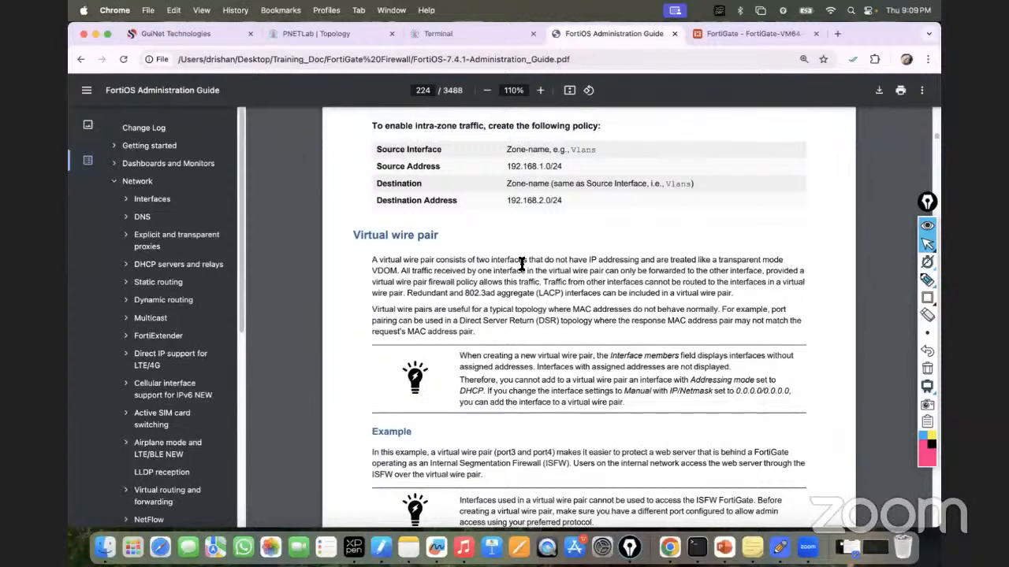
{"action": "left_click_drag", "start_coordinate": [543, 262], "coordinate": [635, 262]}
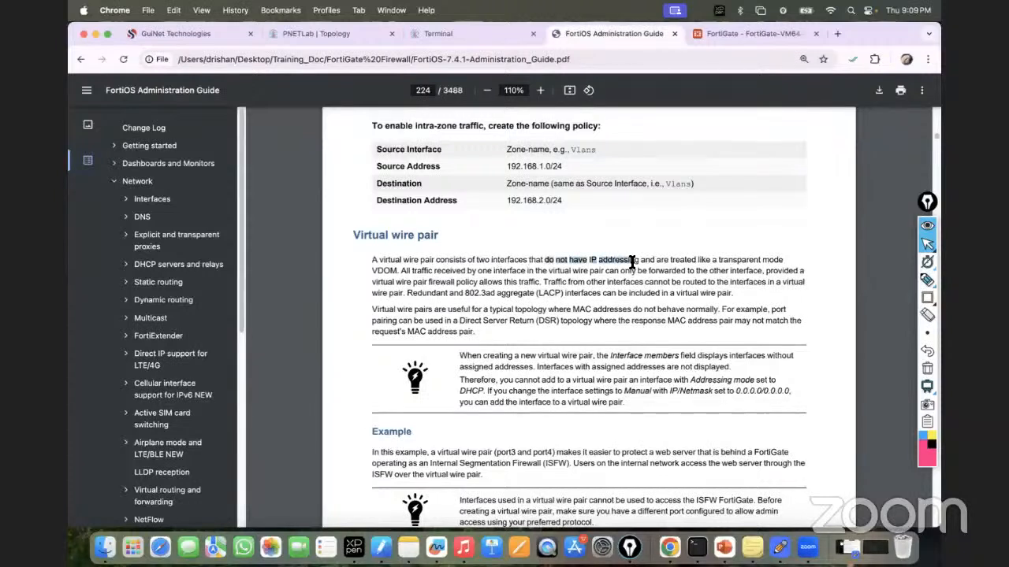
{"action": "left_click", "coordinate": [318, 31]}
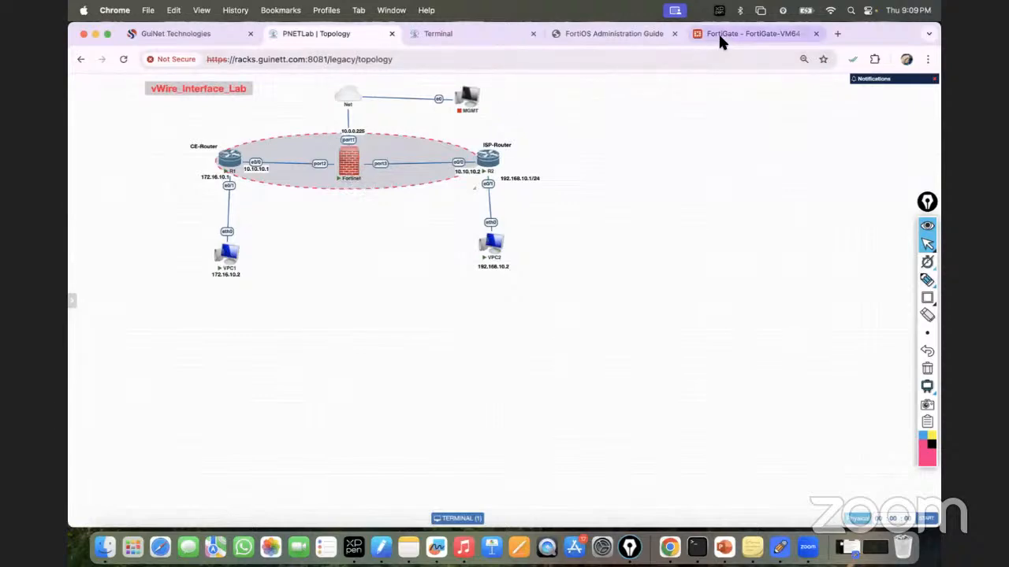
Step: Return from the guide to the vWire_Interface_Lab topology and select Epic Pen's highlighter
{"action": "left_click", "coordinate": [623, 35]}
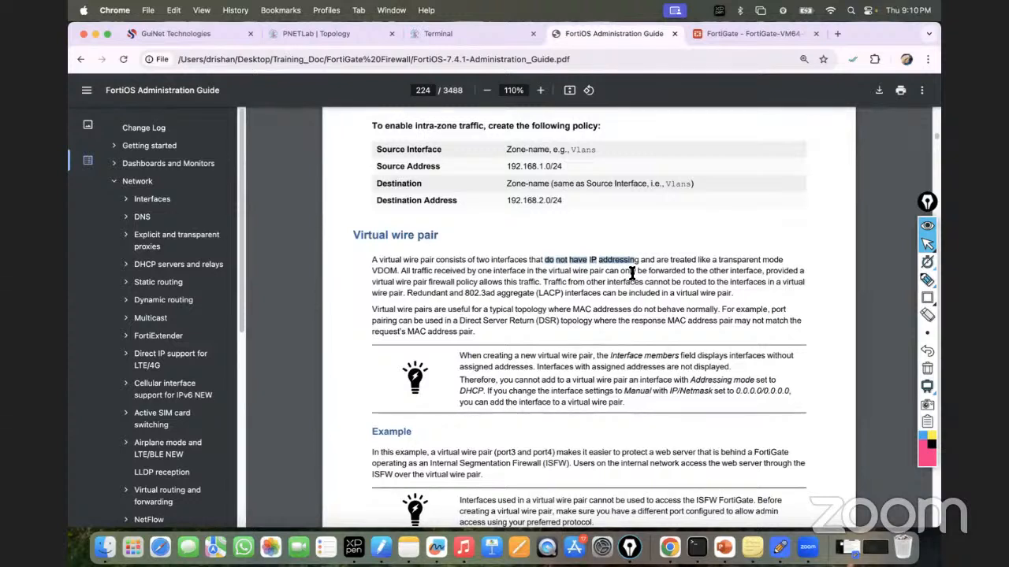
{"action": "left_click", "coordinate": [330, 45]}
{"action": "mouse_move", "coordinate": [930, 290]}
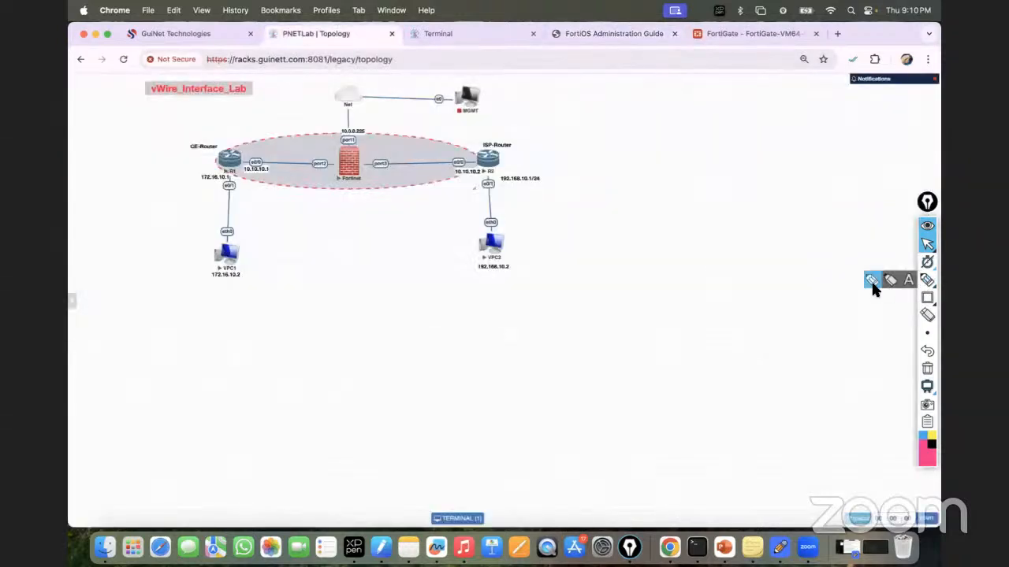
{"action": "left_click", "coordinate": [871, 283]}
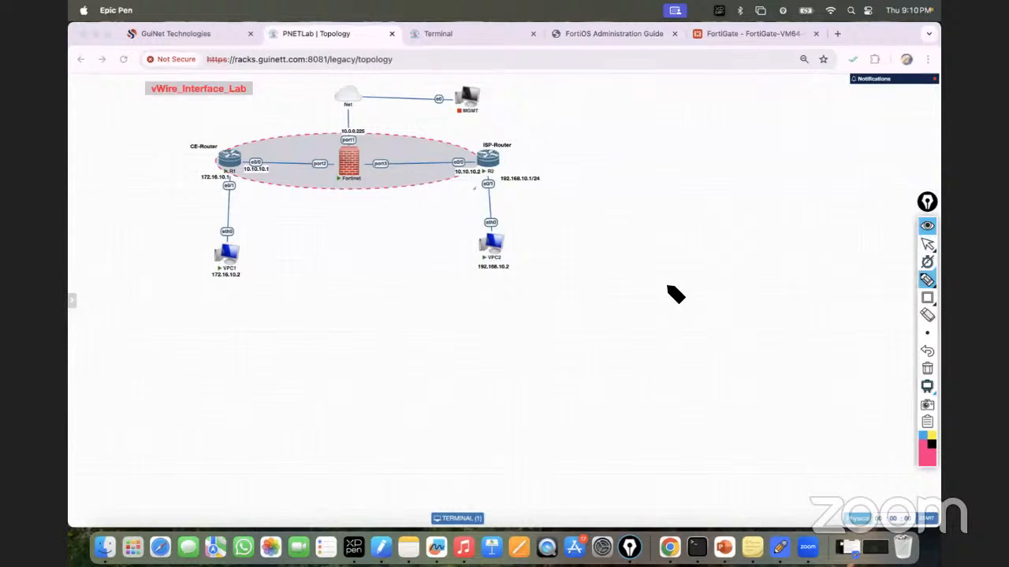
Step: Highlight the CE-Router's e0/0 link in pink
{"action": "left_click", "coordinate": [242, 160]}
{"action": "left_click", "coordinate": [925, 246]}
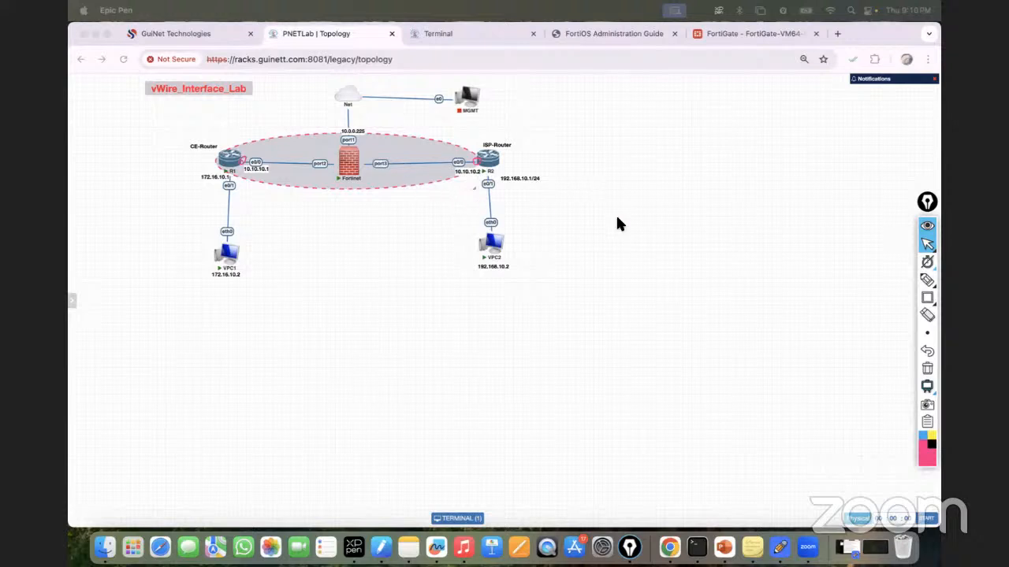
{"action": "mouse_move", "coordinate": [918, 281]}
{"action": "left_click", "coordinate": [868, 280]}
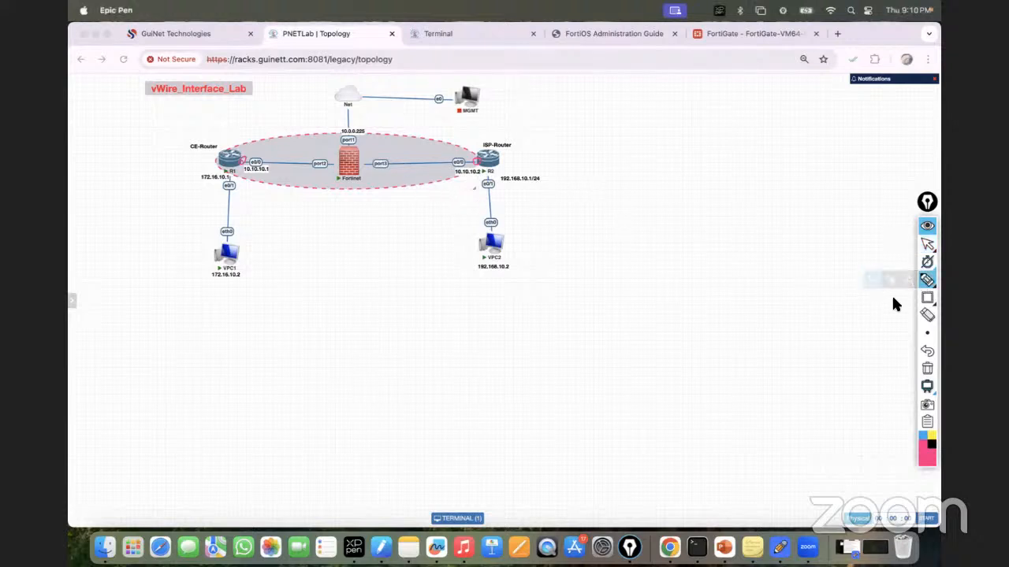
Step: Outline the Fortinet firewall with a pink rectangle
{"action": "mouse_move", "coordinate": [920, 303]}
{"action": "left_click", "coordinate": [872, 297]}
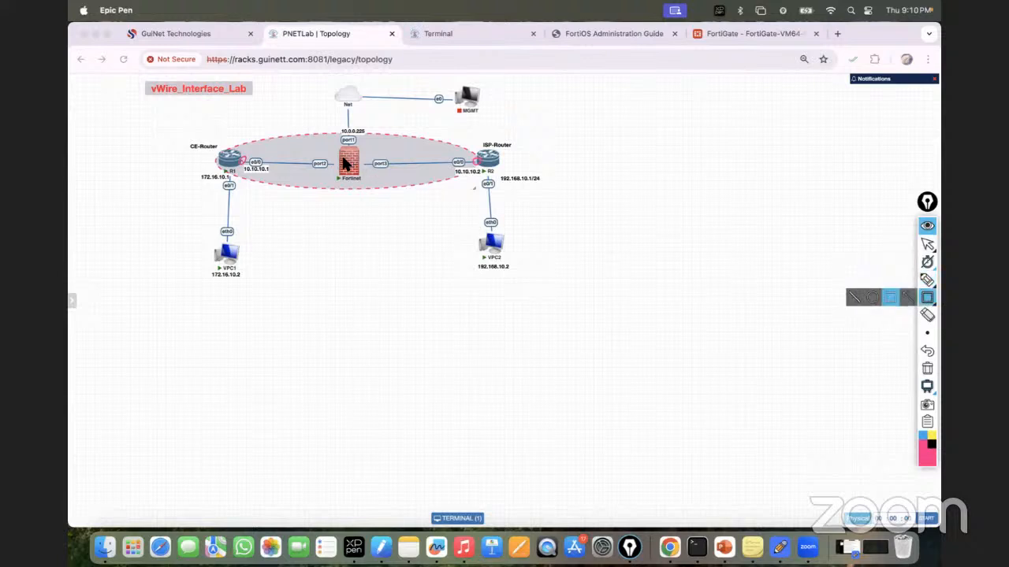
{"action": "mouse_move", "coordinate": [333, 158]}
{"action": "left_mouse_down"}
{"action": "mouse_move", "coordinate": [350, 175]}
{"action": "mouse_move", "coordinate": [360, 169]}
{"action": "left_mouse_up"}
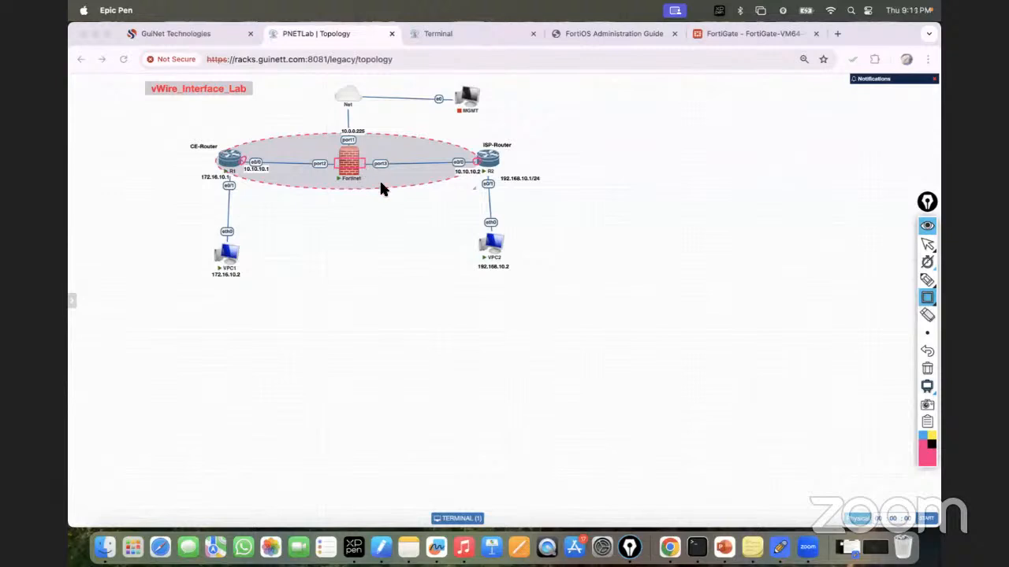
Step: Change the ink colour to dark brown and return to the freehand pen
{"action": "left_click", "coordinate": [927, 461]}
{"action": "left_click", "coordinate": [888, 453]}
{"action": "left_click", "coordinate": [927, 280]}
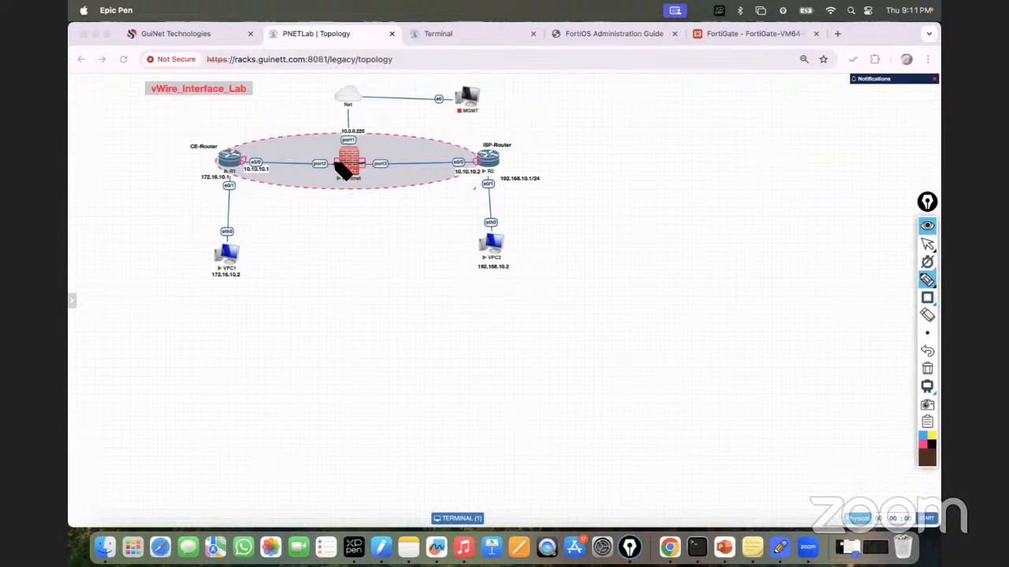
Step: Strike through the Fortinet, write 'Same Network' under the link, and circle 10.10.10.2
{"action": "left_click_drag", "start_coordinate": [334, 163], "coordinate": [365, 162]}
{"action": "mouse_move", "coordinate": [253, 190]}
{"action": "left_mouse_down"}
{"action": "mouse_move", "coordinate": [277, 187]}
{"action": "mouse_move", "coordinate": [268, 208]}
{"action": "mouse_move", "coordinate": [313, 204]}
{"action": "left_mouse_up"}
{"action": "mouse_move", "coordinate": [255, 161]}
{"action": "left_mouse_down"}
{"action": "mouse_move", "coordinate": [244, 179]}
{"action": "mouse_move", "coordinate": [278, 168]}
{"action": "mouse_move", "coordinate": [244, 169]}
{"action": "left_mouse_up"}
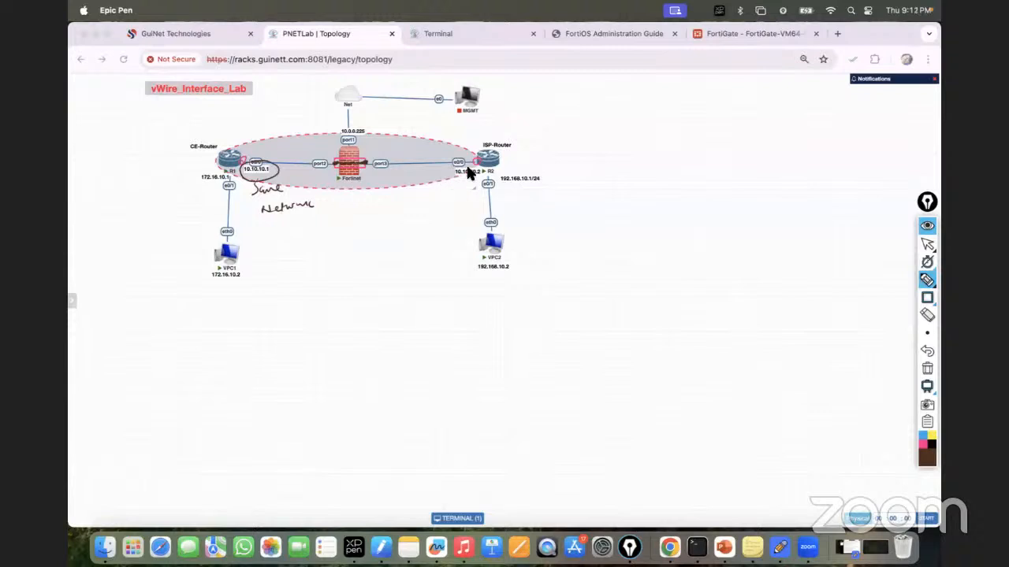
{"action": "mouse_move", "coordinate": [453, 167]}
{"action": "left_mouse_down"}
{"action": "mouse_move", "coordinate": [472, 183]}
{"action": "mouse_move", "coordinate": [449, 171]}
{"action": "left_mouse_up"}
Step: Trace the CE-Router–firewall–ISP-Router path, then clear all annotations
{"action": "mouse_move", "coordinate": [350, 180]}
{"action": "left_mouse_down"}
{"action": "mouse_move", "coordinate": [350, 244]}
{"action": "mouse_move", "coordinate": [355, 270]}
{"action": "mouse_move", "coordinate": [367, 266]}
{"action": "mouse_move", "coordinate": [354, 243]}
{"action": "mouse_move", "coordinate": [338, 278]}
{"action": "left_mouse_up"}
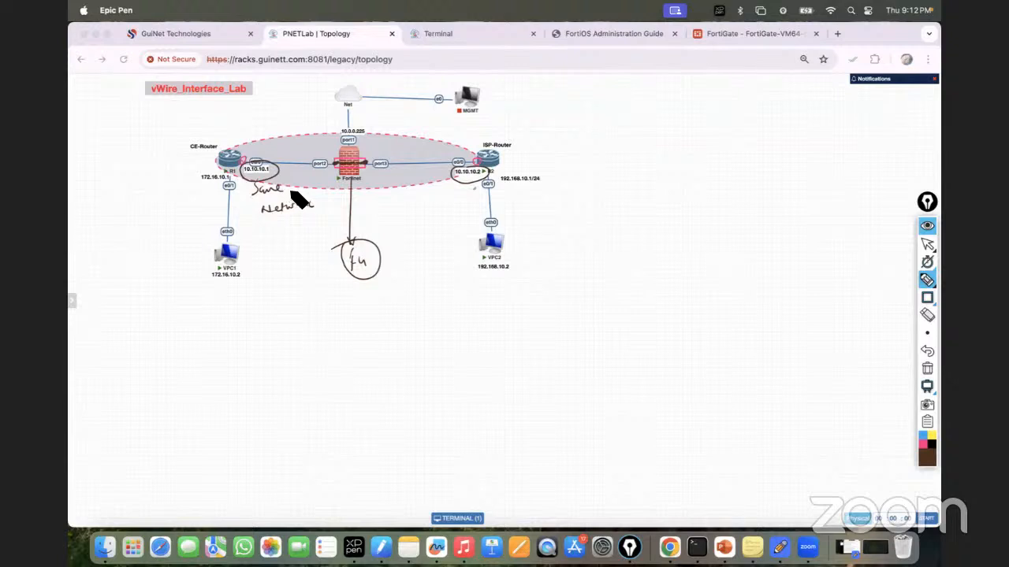
{"action": "left_click_drag", "start_coordinate": [245, 161], "coordinate": [481, 163]}
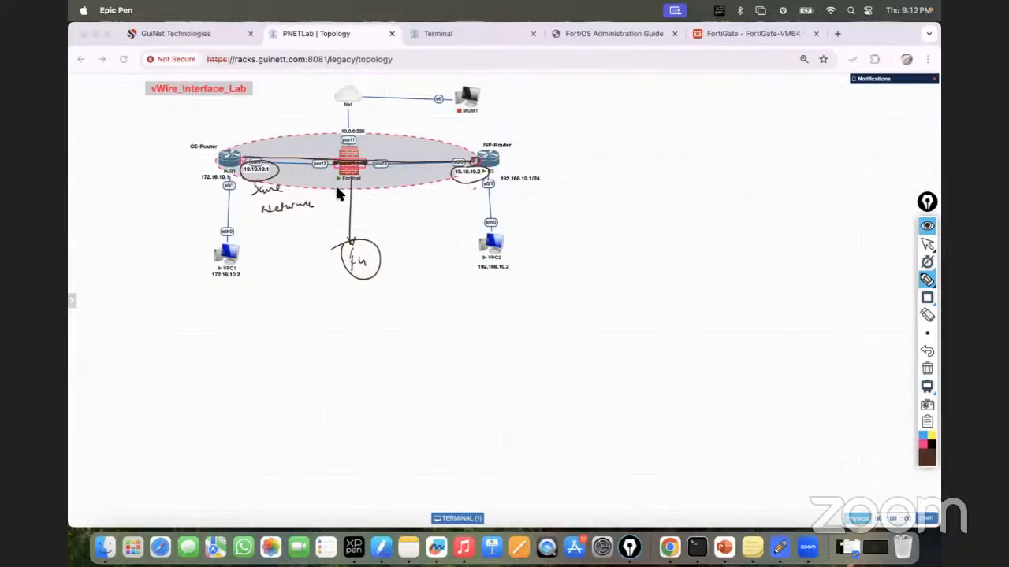
{"action": "mouse_move", "coordinate": [365, 160]}
{"action": "left_mouse_down"}
{"action": "mouse_move", "coordinate": [513, 113]}
{"action": "mouse_move", "coordinate": [502, 131]}
{"action": "mouse_move", "coordinate": [431, 146]}
{"action": "left_mouse_up"}
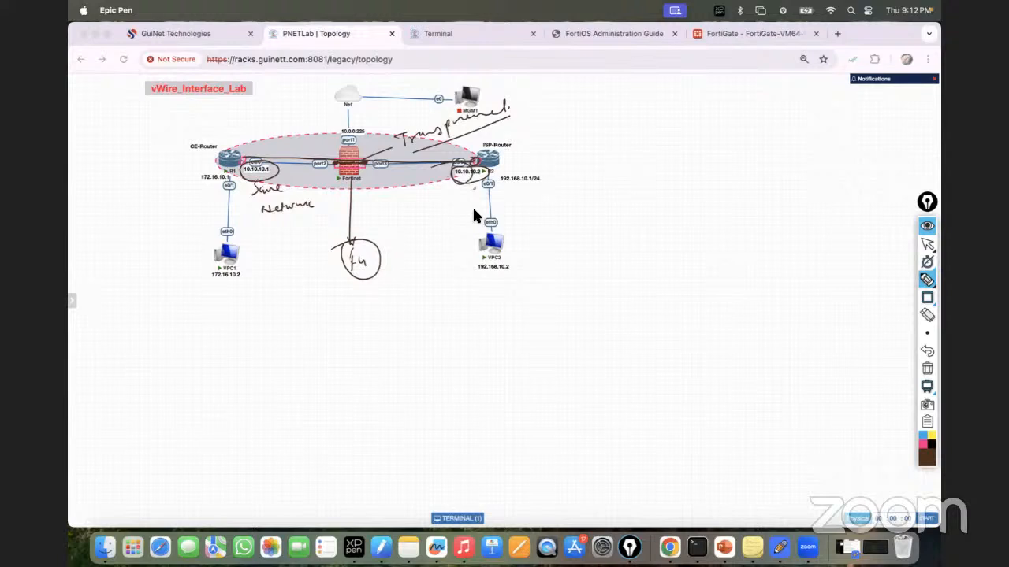
{"action": "left_click", "coordinate": [926, 368]}
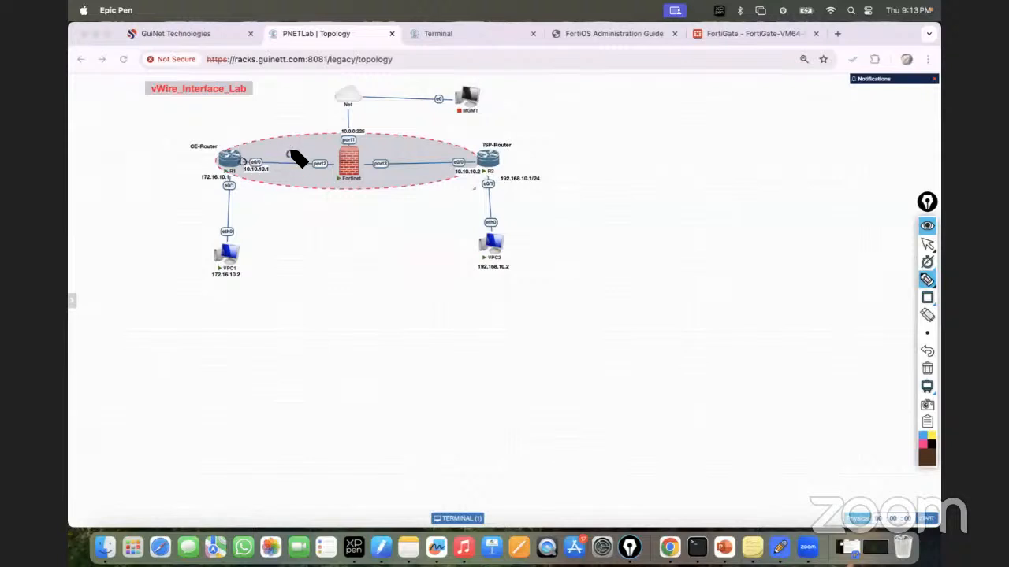
{"action": "left_click_drag", "start_coordinate": [291, 152], "coordinate": [314, 148]}
{"action": "mouse_move", "coordinate": [504, 263]}
{"action": "left_mouse_down"}
{"action": "mouse_move", "coordinate": [470, 268]}
{"action": "mouse_move", "coordinate": [512, 264]}
{"action": "left_mouse_up"}
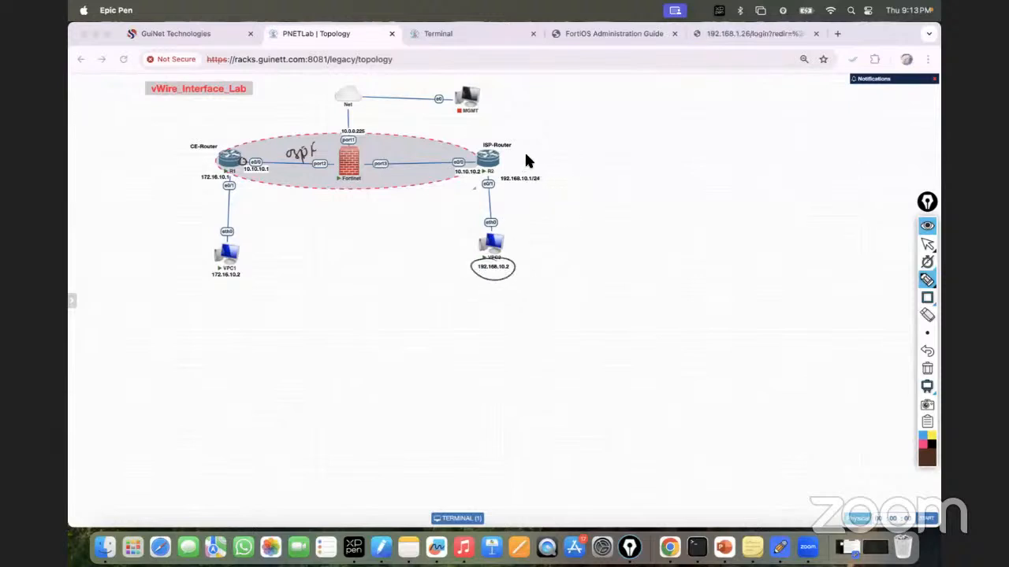
{"action": "left_click_drag", "start_coordinate": [509, 160], "coordinate": [600, 147]}
{"action": "left_click_drag", "start_coordinate": [462, 164], "coordinate": [245, 163]}
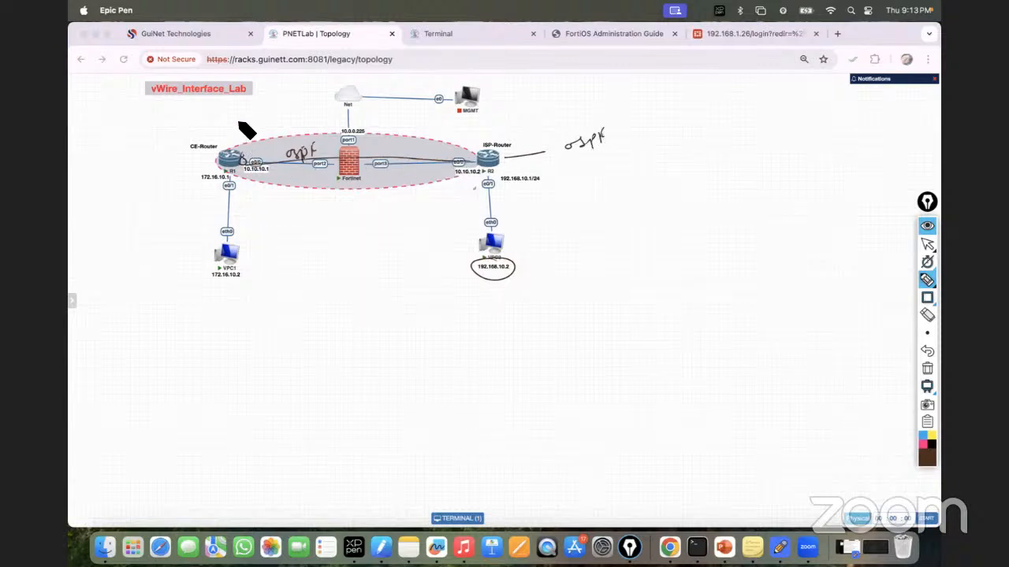
{"action": "mouse_move", "coordinate": [224, 128]}
{"action": "left_mouse_down"}
{"action": "mouse_move", "coordinate": [213, 119]}
{"action": "mouse_move", "coordinate": [253, 124]}
{"action": "mouse_move", "coordinate": [275, 102]}
{"action": "mouse_move", "coordinate": [292, 124]}
{"action": "mouse_move", "coordinate": [295, 106]}
{"action": "mouse_move", "coordinate": [343, 87]}
{"action": "mouse_move", "coordinate": [467, 75]}
{"action": "left_mouse_up"}
{"action": "left_click_drag", "start_coordinate": [404, 95], "coordinate": [457, 86]}
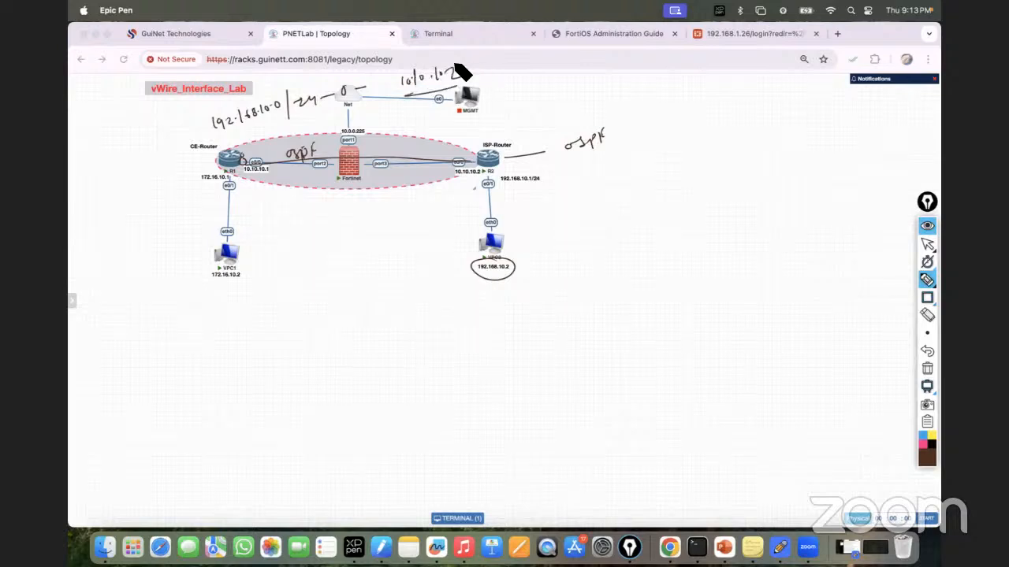
{"action": "left_click_drag", "start_coordinate": [413, 61], "coordinate": [476, 46]}
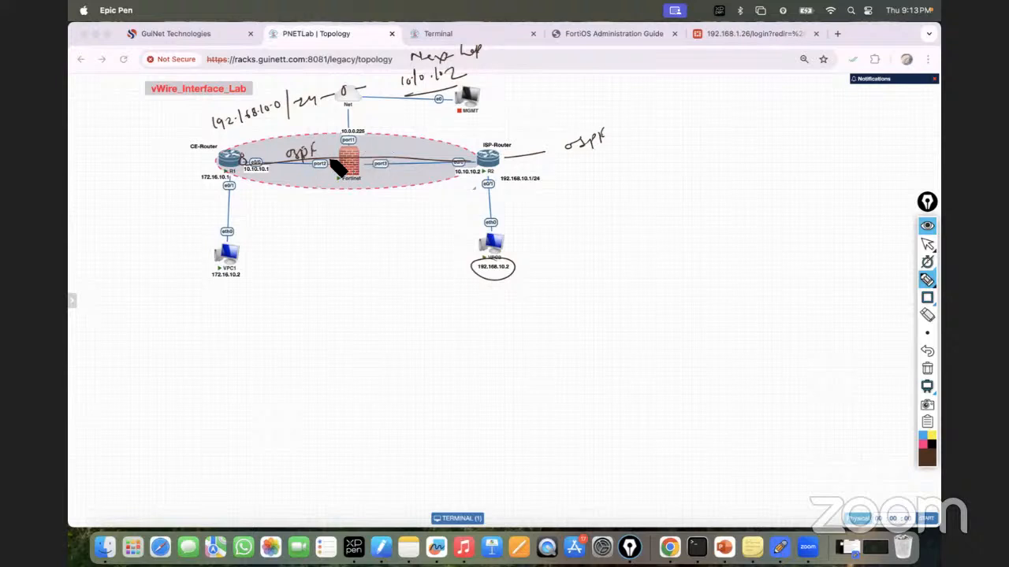
{"action": "left_click_drag", "start_coordinate": [359, 159], "coordinate": [360, 162]}
{"action": "left_click", "coordinate": [927, 368]}
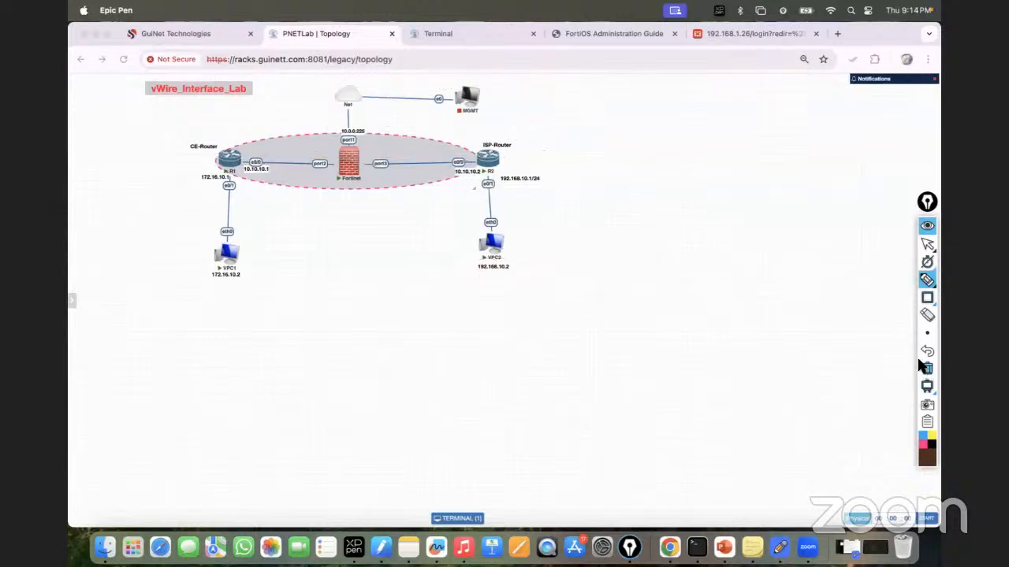
Step: Handwrite 'why VWP ?' right of the topology and underline it
{"action": "mouse_move", "coordinate": [615, 138]}
{"action": "left_mouse_down"}
{"action": "mouse_move", "coordinate": [642, 149]}
{"action": "mouse_move", "coordinate": [635, 156]}
{"action": "mouse_move", "coordinate": [667, 139]}
{"action": "mouse_move", "coordinate": [725, 140]}
{"action": "mouse_move", "coordinate": [723, 148]}
{"action": "left_mouse_up"}
{"action": "left_click", "coordinate": [724, 156]}
{"action": "left_click_drag", "start_coordinate": [584, 170], "coordinate": [751, 164]}
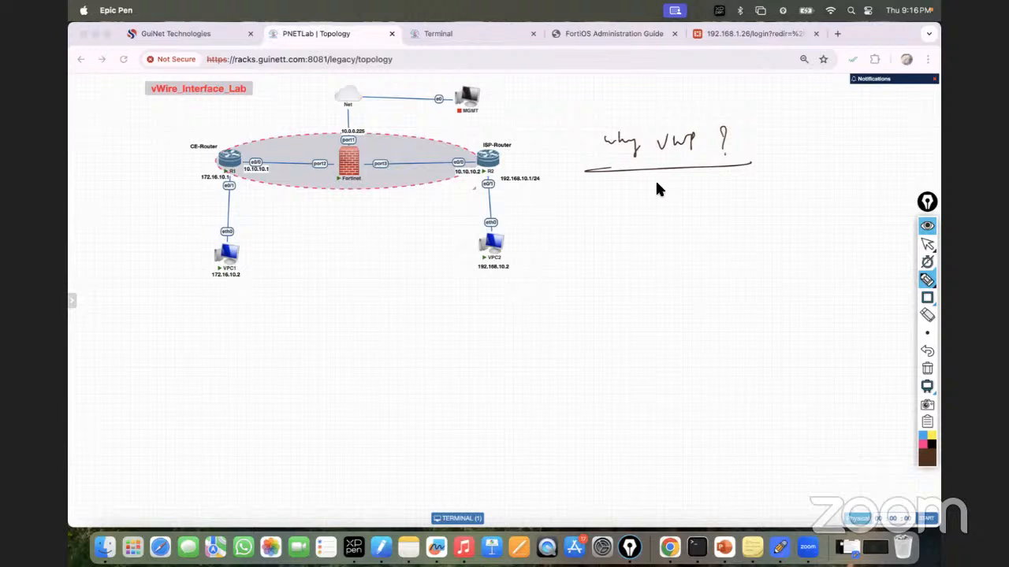
Step: Erase the 'why VWP ?' note and draw a cloud in the upper right
{"action": "left_click", "coordinate": [927, 368]}
{"action": "left_click", "coordinate": [927, 279]}
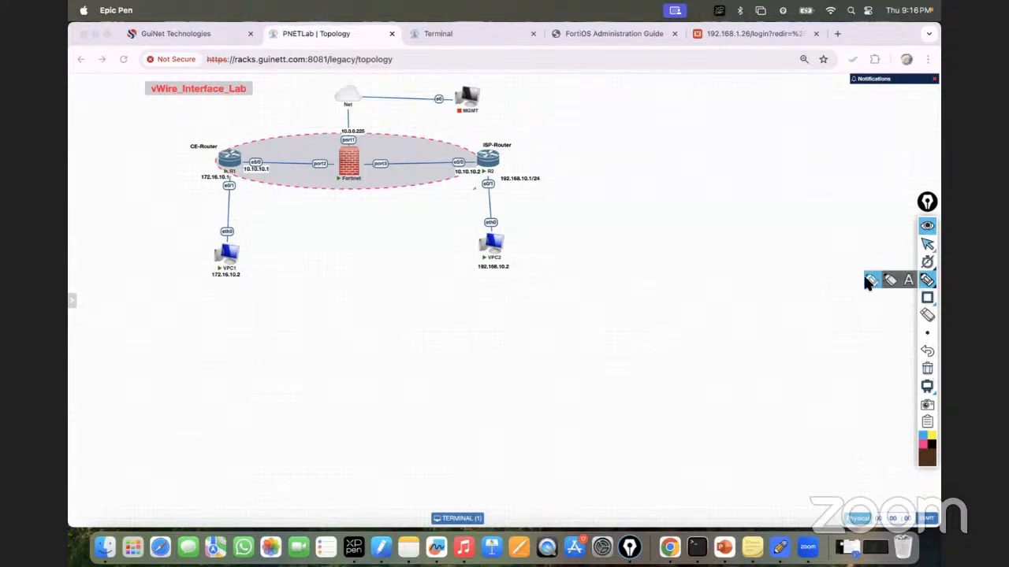
{"action": "mouse_move", "coordinate": [793, 120]}
{"action": "left_mouse_down"}
{"action": "mouse_move", "coordinate": [790, 147]}
{"action": "mouse_move", "coordinate": [827, 157]}
{"action": "mouse_move", "coordinate": [883, 123]}
{"action": "mouse_move", "coordinate": [827, 101]}
{"action": "mouse_move", "coordinate": [806, 106]}
{"action": "mouse_move", "coordinate": [817, 128]}
{"action": "mouse_move", "coordinate": [865, 122]}
{"action": "mouse_move", "coordinate": [828, 149]}
{"action": "left_mouse_up"}
Step: Label the cloud 'Internet ISP' and draw a site box with a circle for R1
{"action": "left_click_drag", "start_coordinate": [840, 141], "coordinate": [836, 149]}
{"action": "left_click_drag", "start_coordinate": [849, 151], "coordinate": [853, 143]}
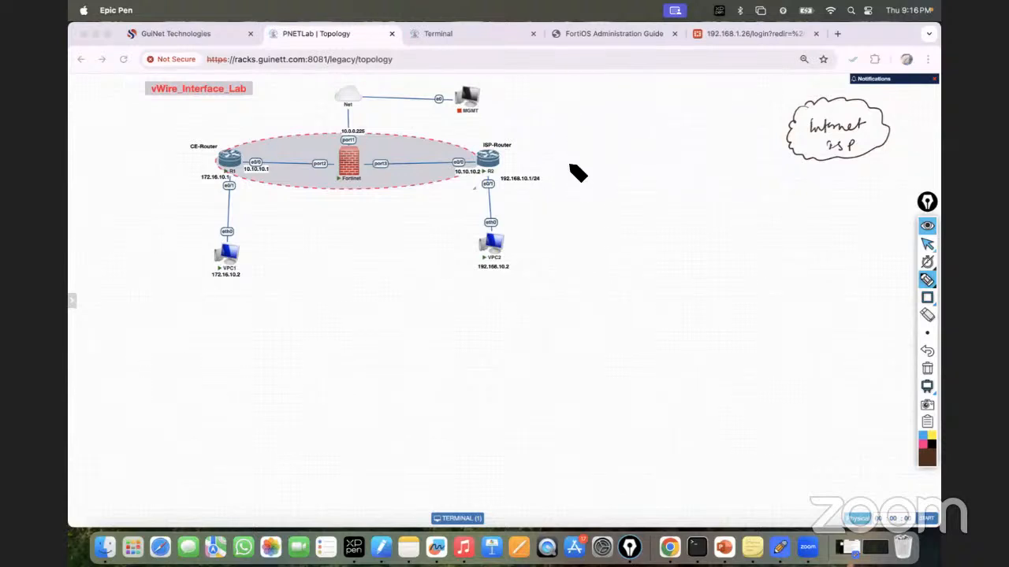
{"action": "mouse_move", "coordinate": [570, 130]}
{"action": "left_mouse_down"}
{"action": "mouse_move", "coordinate": [561, 232]}
{"action": "mouse_move", "coordinate": [633, 118]}
{"action": "mouse_move", "coordinate": [652, 203]}
{"action": "left_mouse_up"}
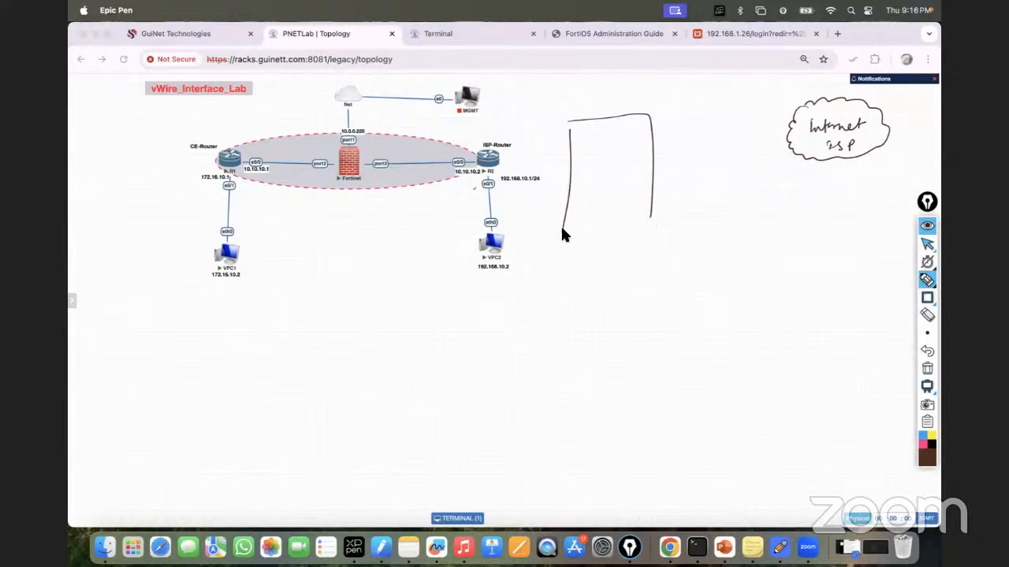
{"action": "left_click_drag", "start_coordinate": [562, 230], "coordinate": [645, 278]}
{"action": "mouse_move", "coordinate": [646, 163]}
{"action": "left_mouse_down"}
{"action": "mouse_move", "coordinate": [664, 194]}
{"action": "mouse_move", "coordinate": [644, 171]}
{"action": "mouse_move", "coordinate": [653, 190]}
{"action": "mouse_move", "coordinate": [654, 181]}
{"action": "mouse_move", "coordinate": [588, 189]}
{"action": "mouse_move", "coordinate": [638, 180]}
{"action": "left_mouse_up"}
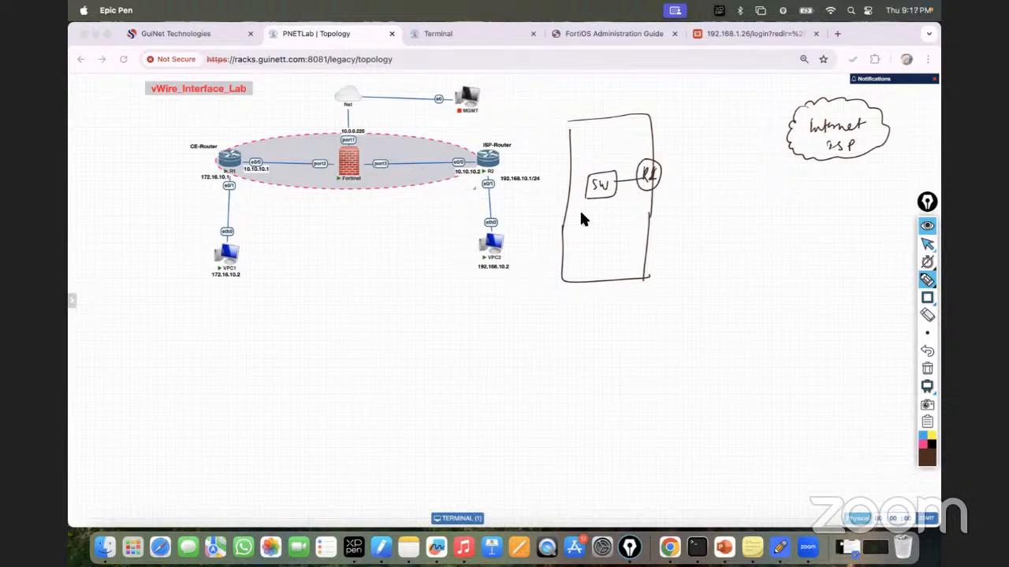
Step: Add hosts off the switch, link R1 to the cloud, and write 'No firewall'
{"action": "mouse_move", "coordinate": [589, 207]}
{"action": "left_mouse_down"}
{"action": "mouse_move", "coordinate": [573, 246]}
{"action": "mouse_move", "coordinate": [604, 224]}
{"action": "mouse_move", "coordinate": [606, 243]}
{"action": "mouse_move", "coordinate": [632, 224]}
{"action": "left_mouse_up"}
{"action": "left_click_drag", "start_coordinate": [625, 234], "coordinate": [632, 236]}
{"action": "left_click_drag", "start_coordinate": [618, 188], "coordinate": [635, 206]}
{"action": "left_click_drag", "start_coordinate": [639, 211], "coordinate": [644, 206]}
{"action": "mouse_move", "coordinate": [662, 167]}
{"action": "left_mouse_down"}
{"action": "mouse_move", "coordinate": [723, 167]}
{"action": "mouse_move", "coordinate": [785, 144]}
{"action": "left_mouse_up"}
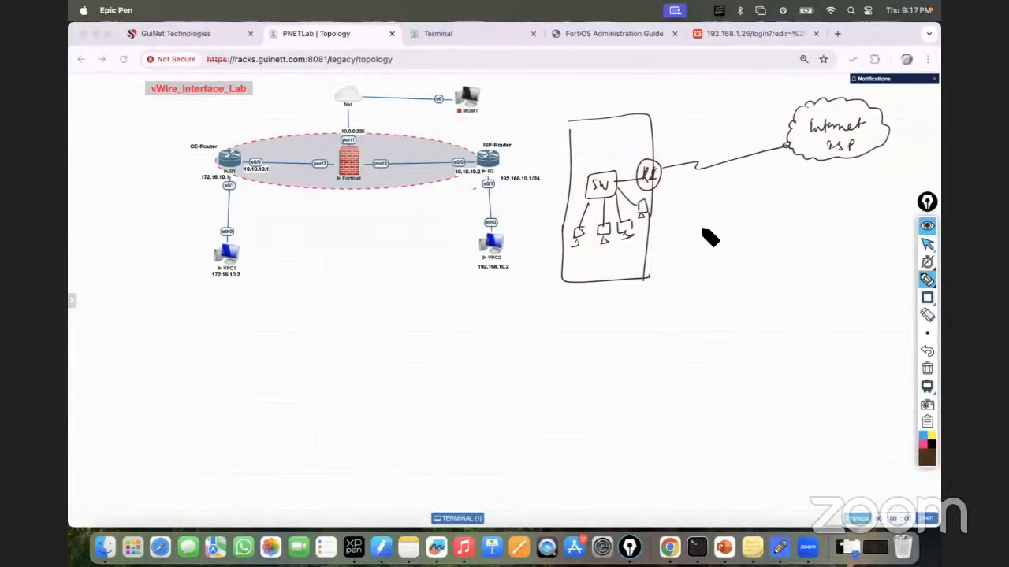
{"action": "mouse_move", "coordinate": [724, 271]}
{"action": "left_mouse_down"}
{"action": "mouse_move", "coordinate": [820, 244]}
{"action": "mouse_move", "coordinate": [824, 252]}
{"action": "left_mouse_up"}
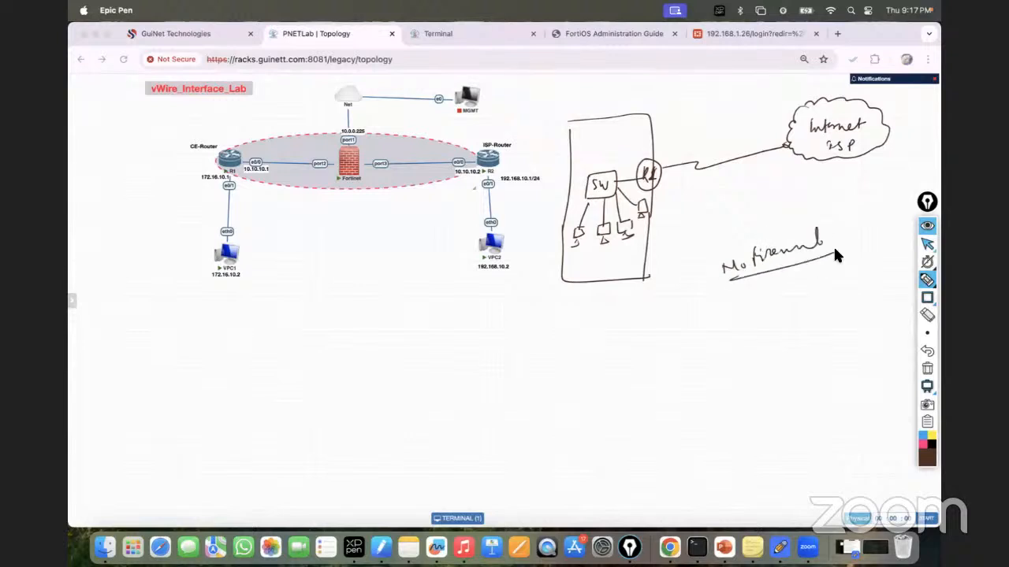
Step: Switch the pen colour to orange
{"action": "left_click", "coordinate": [927, 458]}
{"action": "left_click", "coordinate": [929, 458]}
{"action": "left_click", "coordinate": [928, 465]}
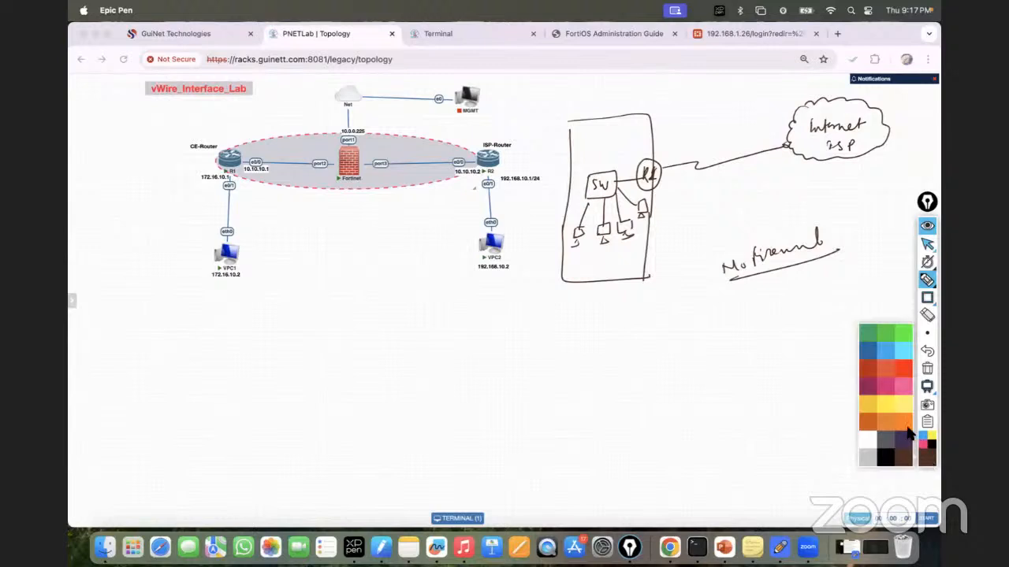
{"action": "left_click", "coordinate": [906, 426]}
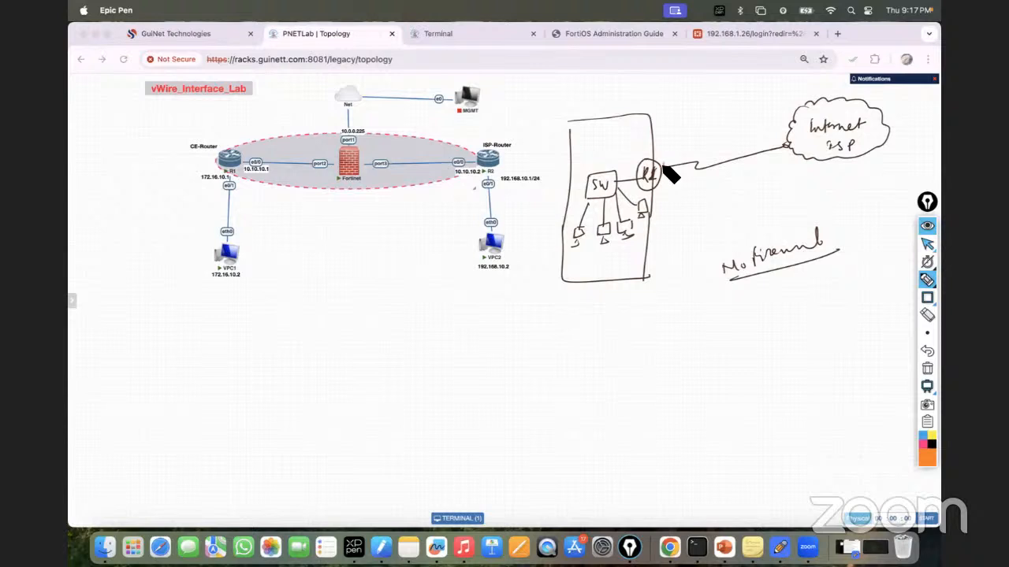
Step: Label both link ends 'Public IP' with /30 addresses, including ISP-side 122.16.10.1
{"action": "mouse_move", "coordinate": [662, 165]}
{"action": "left_mouse_down"}
{"action": "mouse_move", "coordinate": [667, 125]}
{"action": "mouse_move", "coordinate": [720, 98]}
{"action": "left_mouse_up"}
{"action": "mouse_move", "coordinate": [663, 167]}
{"action": "left_mouse_down"}
{"action": "mouse_move", "coordinate": [671, 224]}
{"action": "mouse_move", "coordinate": [711, 219]}
{"action": "left_mouse_up"}
{"action": "mouse_move", "coordinate": [786, 145]}
{"action": "left_mouse_down"}
{"action": "mouse_move", "coordinate": [796, 176]}
{"action": "mouse_move", "coordinate": [809, 179]}
{"action": "left_mouse_up"}
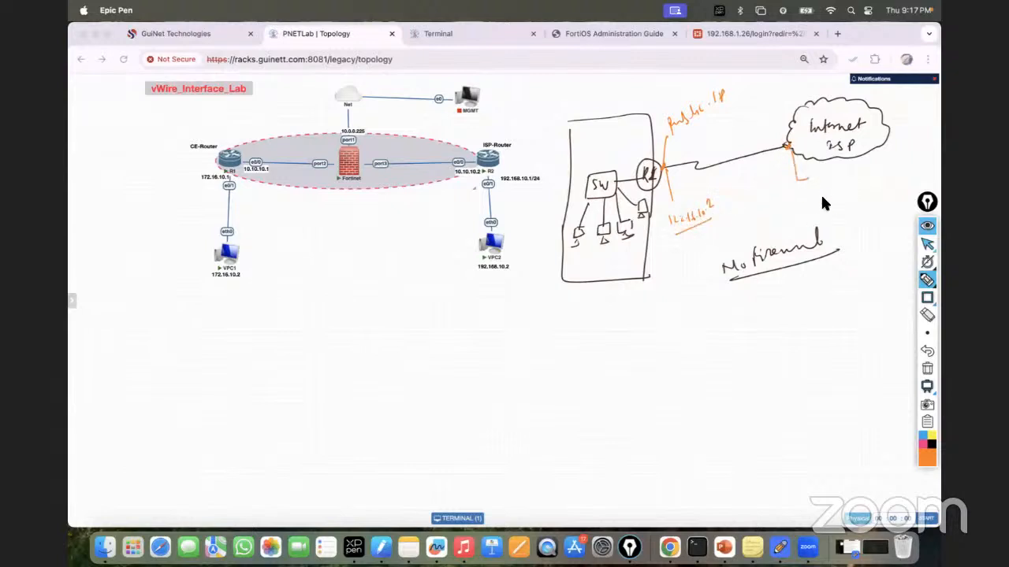
{"action": "mouse_move", "coordinate": [786, 147]}
{"action": "left_mouse_down"}
{"action": "mouse_move", "coordinate": [756, 104]}
{"action": "mouse_move", "coordinate": [794, 94]}
{"action": "left_mouse_up"}
{"action": "left_click_drag", "start_coordinate": [798, 93], "coordinate": [802, 85]}
{"action": "mouse_move", "coordinate": [836, 187]}
{"action": "left_mouse_down"}
{"action": "mouse_move", "coordinate": [851, 174]}
{"action": "mouse_move", "coordinate": [873, 184]}
{"action": "mouse_move", "coordinate": [883, 167]}
{"action": "left_mouse_up"}
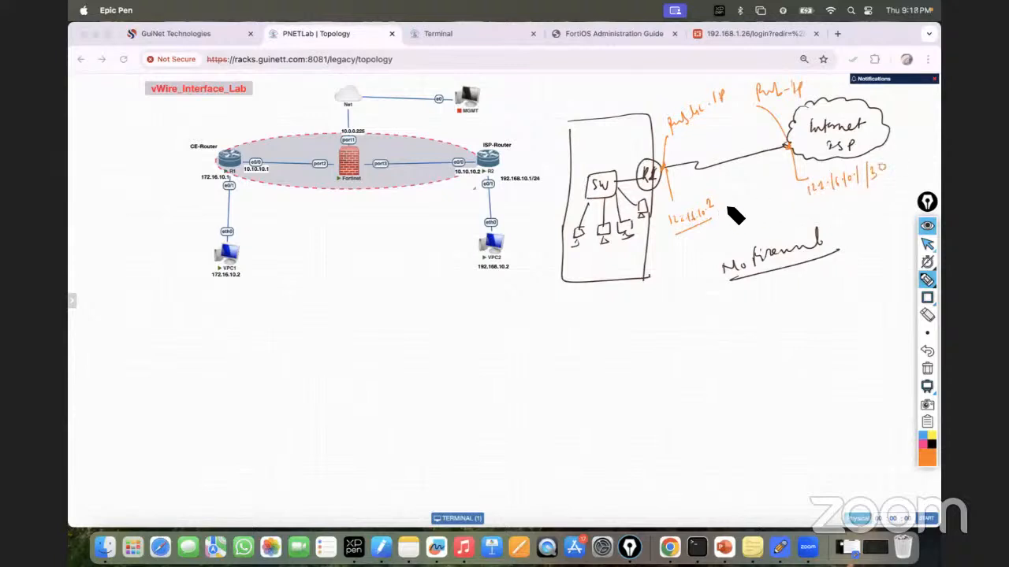
{"action": "left_click_drag", "start_coordinate": [738, 198], "coordinate": [736, 199]}
Step: Select Epic Pen's rectangle tool
{"action": "left_click", "coordinate": [926, 299]}
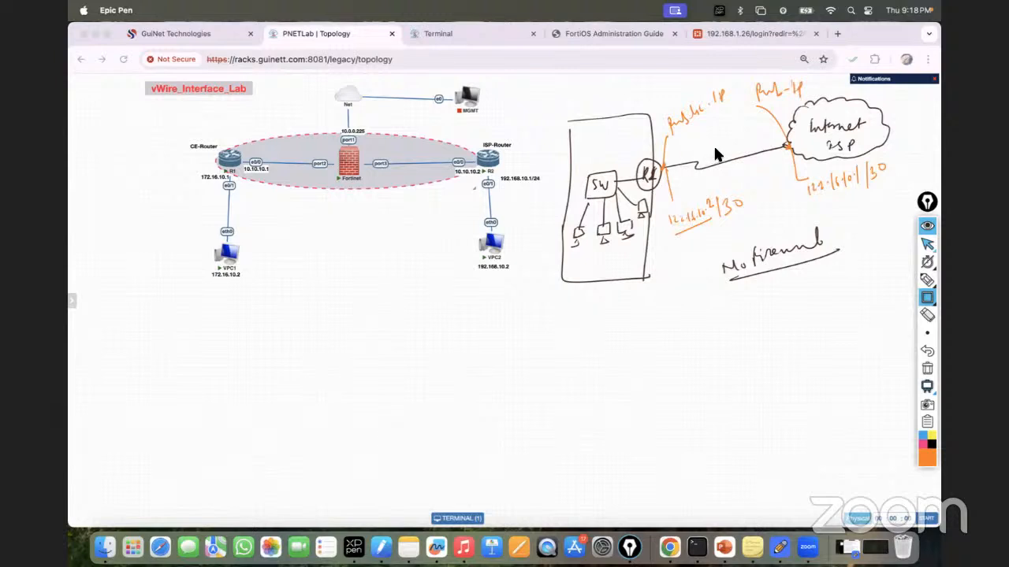
Step: Draw a box on the R1–ISP link, label it FW, and curve a line down
{"action": "left_click_drag", "start_coordinate": [743, 183], "coordinate": [742, 183]}
{"action": "left_click", "coordinate": [927, 281]}
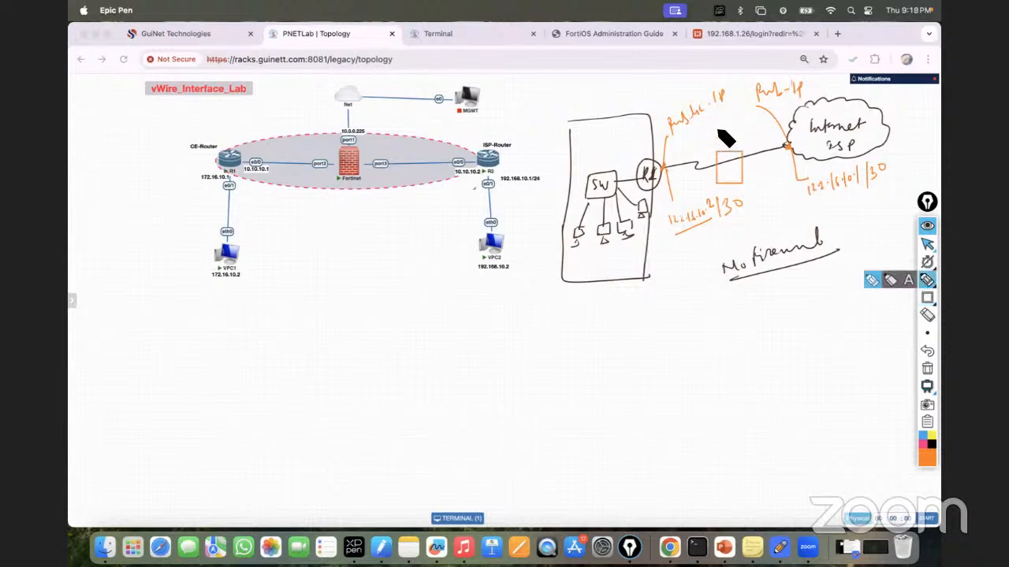
{"action": "mouse_move", "coordinate": [719, 130]}
{"action": "left_mouse_down"}
{"action": "mouse_move", "coordinate": [720, 141]}
{"action": "mouse_move", "coordinate": [726, 127]}
{"action": "left_mouse_up"}
{"action": "left_click_drag", "start_coordinate": [720, 135], "coordinate": [727, 135]}
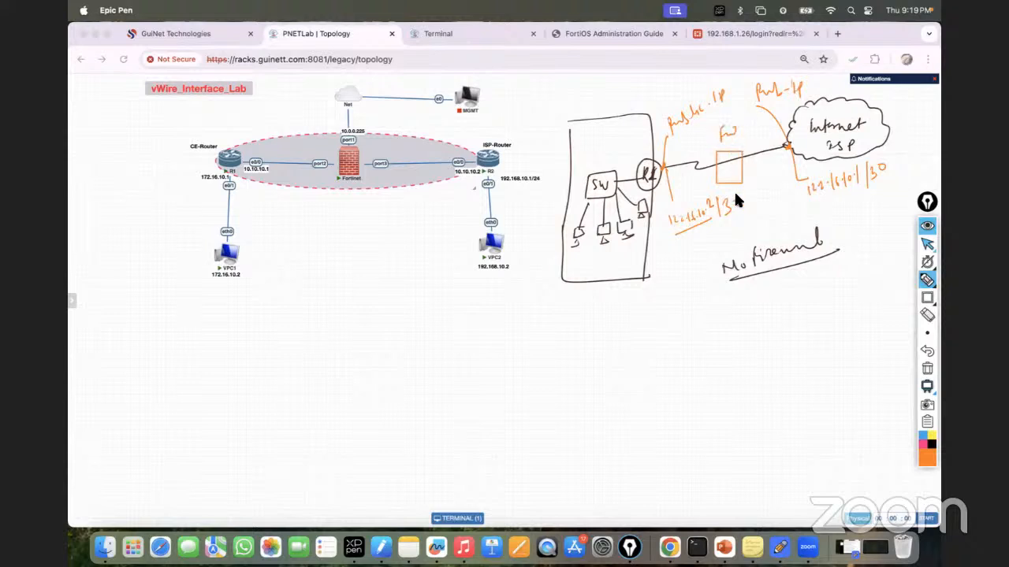
{"action": "mouse_move", "coordinate": [744, 176]}
{"action": "left_mouse_down"}
{"action": "mouse_move", "coordinate": [849, 256]}
{"action": "mouse_move", "coordinate": [758, 368]}
{"action": "left_mouse_up"}
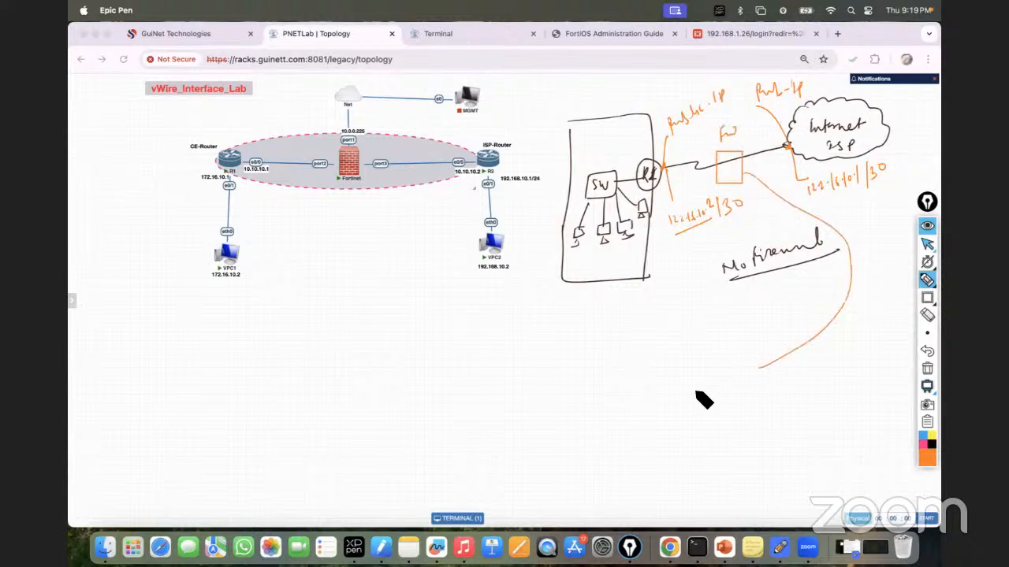
Step: Write 'No Routing – IP' and 'No switching – VLAN' below the firewall box
{"action": "mouse_move", "coordinate": [696, 393]}
{"action": "left_mouse_down"}
{"action": "mouse_move", "coordinate": [700, 402]}
{"action": "mouse_move", "coordinate": [729, 396]}
{"action": "mouse_move", "coordinate": [725, 406]}
{"action": "mouse_move", "coordinate": [751, 390]}
{"action": "mouse_move", "coordinate": [776, 400]}
{"action": "left_mouse_up"}
{"action": "left_click_drag", "start_coordinate": [697, 445], "coordinate": [793, 426]}
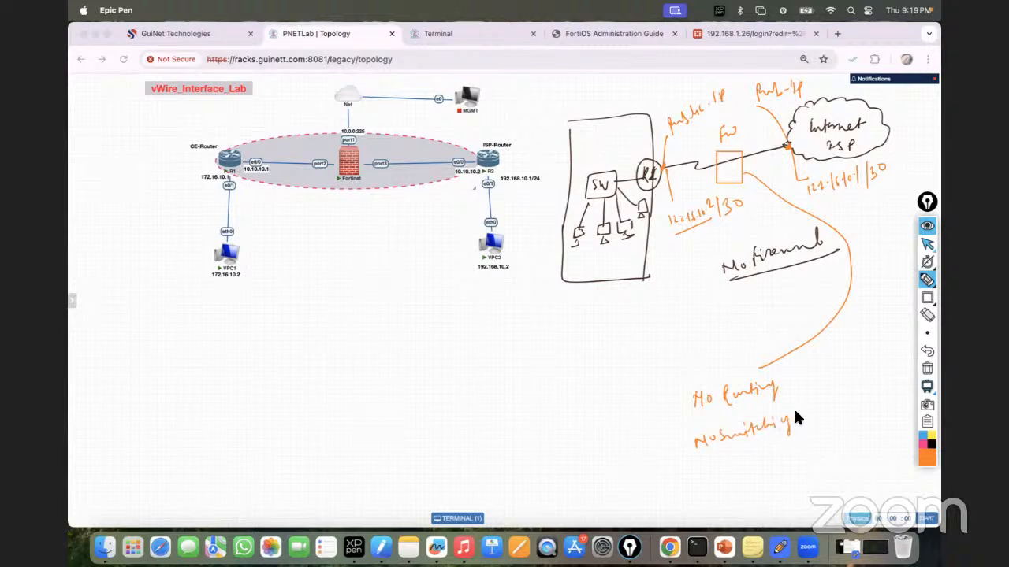
{"action": "left_click_drag", "start_coordinate": [788, 380], "coordinate": [848, 371]}
{"action": "left_click_drag", "start_coordinate": [802, 424], "coordinate": [812, 422]}
{"action": "mouse_move", "coordinate": [824, 402]}
{"action": "left_mouse_down"}
{"action": "mouse_move", "coordinate": [833, 414]}
{"action": "mouse_move", "coordinate": [866, 399]}
{"action": "left_mouse_up"}
{"action": "left_click_drag", "start_coordinate": [819, 430], "coordinate": [877, 406]}
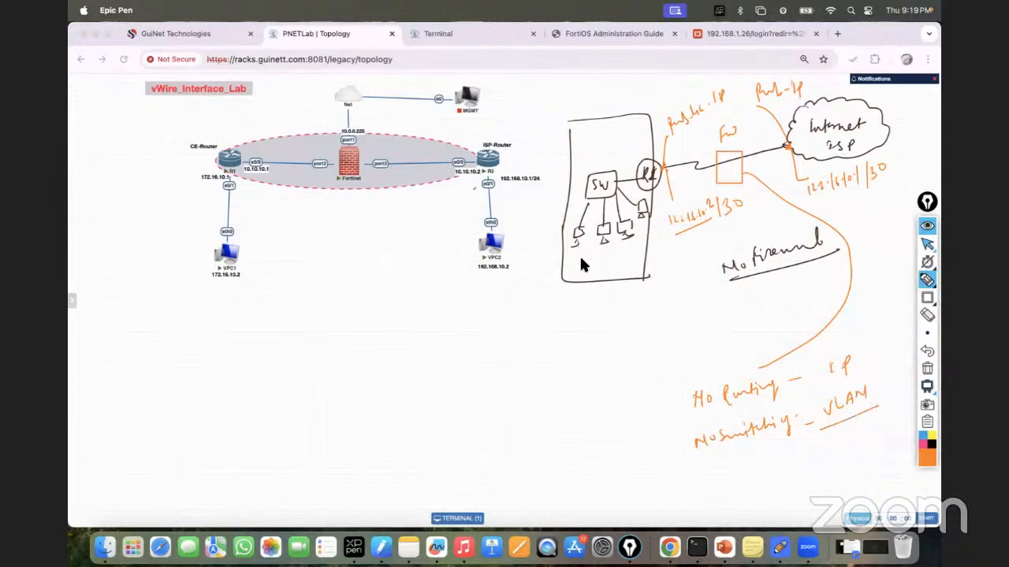
{"action": "left_click_drag", "start_coordinate": [570, 256], "coordinate": [604, 252]}
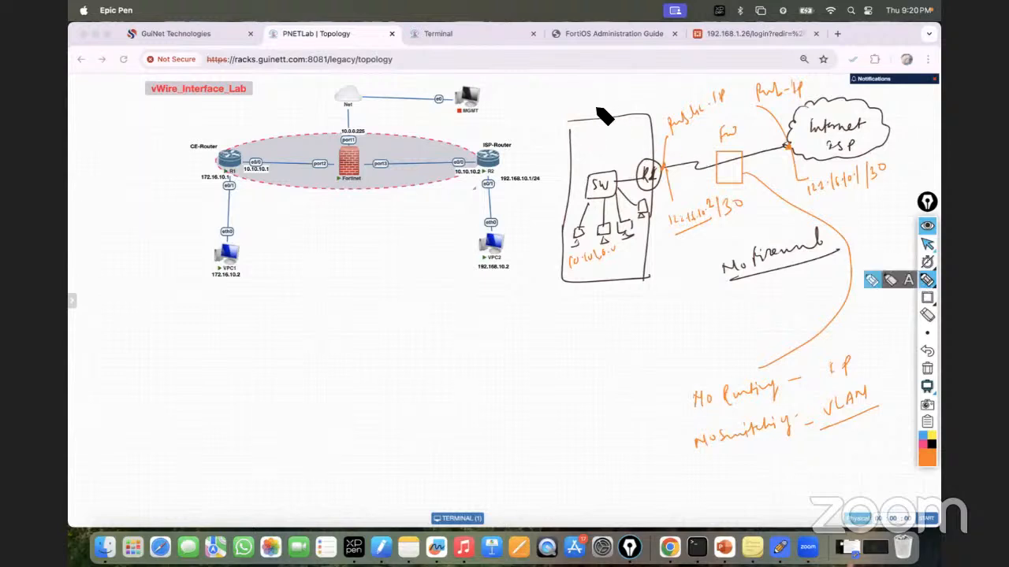
Step: Label the sketch LAN and WAN, underline 122.16.10.1/30, and cross out FW
{"action": "left_click_drag", "start_coordinate": [596, 100], "coordinate": [598, 112]}
{"action": "left_click_drag", "start_coordinate": [610, 107], "coordinate": [638, 98]}
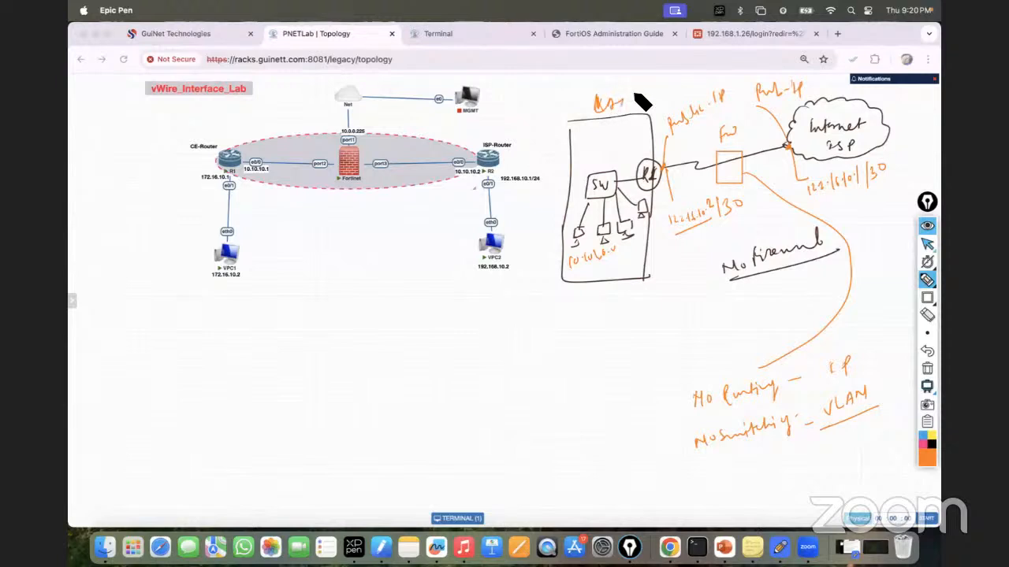
{"action": "left_click_drag", "start_coordinate": [889, 143], "coordinate": [919, 140]}
{"action": "left_click_drag", "start_coordinate": [807, 198], "coordinate": [845, 197]}
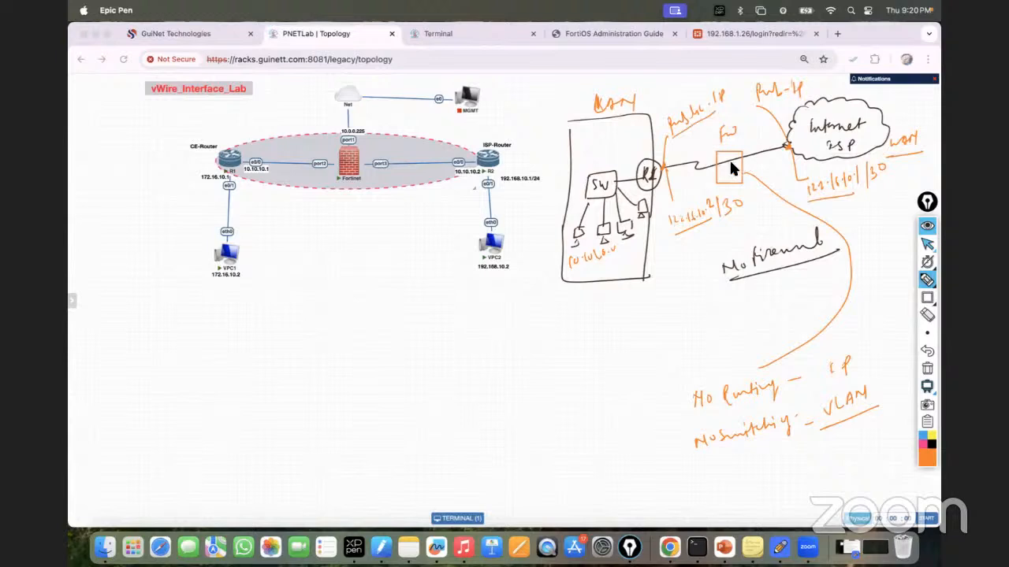
{"action": "left_click_drag", "start_coordinate": [724, 171], "coordinate": [731, 186]}
Step: Circle both link ends and the No Routing/No switching notes, then erase everything
{"action": "mouse_move", "coordinate": [788, 141]}
{"action": "left_mouse_down"}
{"action": "mouse_move", "coordinate": [793, 151]}
{"action": "mouse_move", "coordinate": [786, 139]}
{"action": "left_mouse_up"}
{"action": "left_click_drag", "start_coordinate": [665, 165], "coordinate": [669, 167]}
{"action": "mouse_move", "coordinate": [702, 387]}
{"action": "left_mouse_down"}
{"action": "mouse_move", "coordinate": [698, 423]}
{"action": "mouse_move", "coordinate": [788, 397]}
{"action": "mouse_move", "coordinate": [757, 367]}
{"action": "left_mouse_up"}
{"action": "mouse_move", "coordinate": [691, 433]}
{"action": "left_mouse_down"}
{"action": "mouse_move", "coordinate": [803, 443]}
{"action": "mouse_move", "coordinate": [687, 429]}
{"action": "left_mouse_up"}
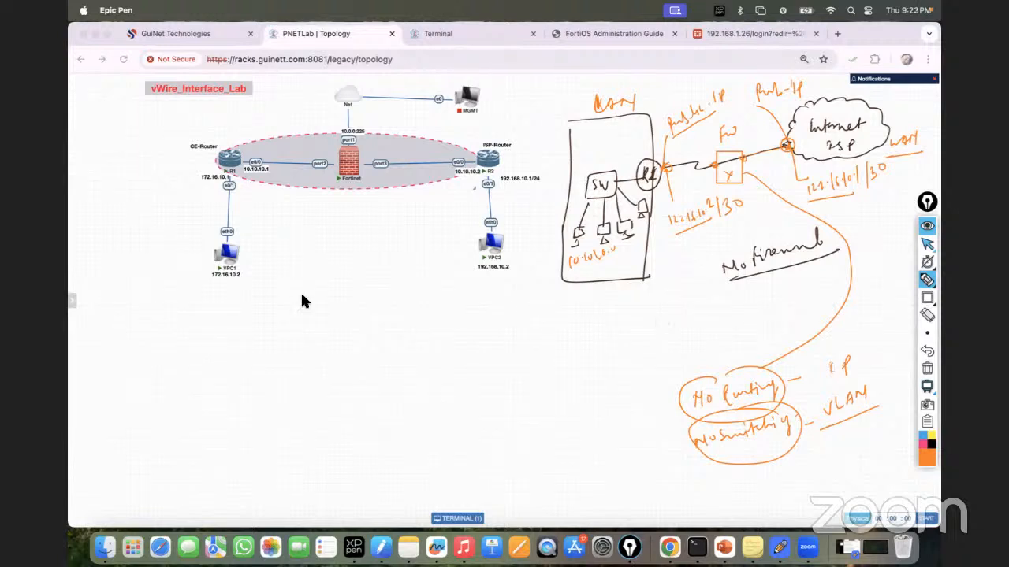
{"action": "left_click", "coordinate": [926, 369]}
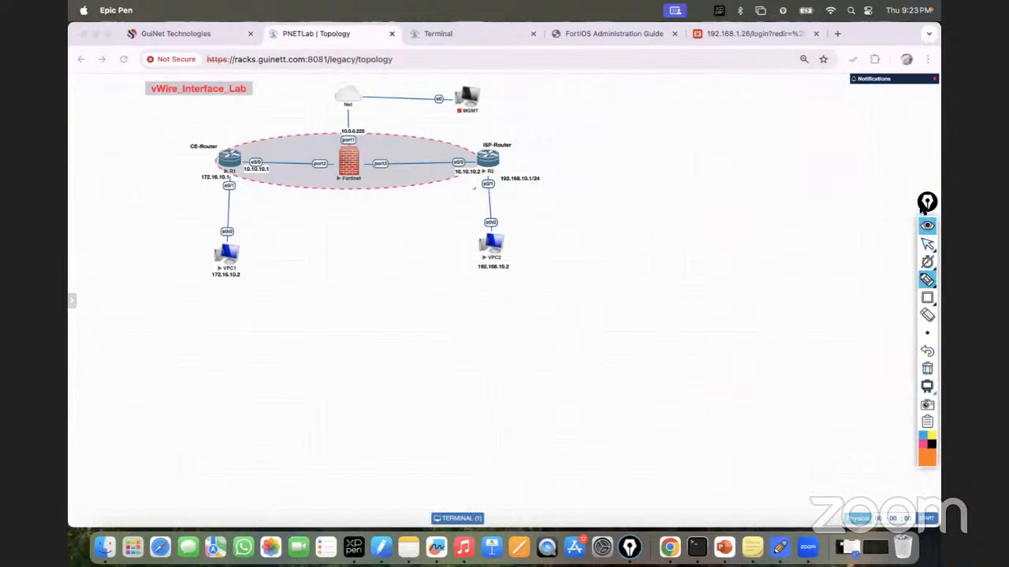
Step: Restore, then wipe the annotations with Ctrl+Shift+C and return Epic Pen to the cursor
{"action": "left_click_drag", "start_coordinate": [927, 199], "coordinate": [929, 174]}
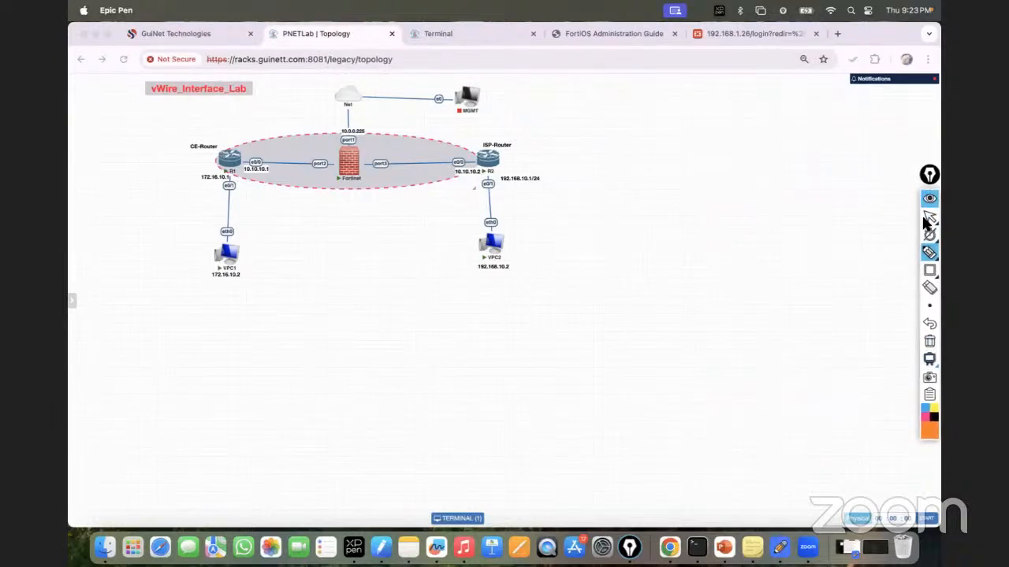
{"action": "left_click", "coordinate": [930, 323]}
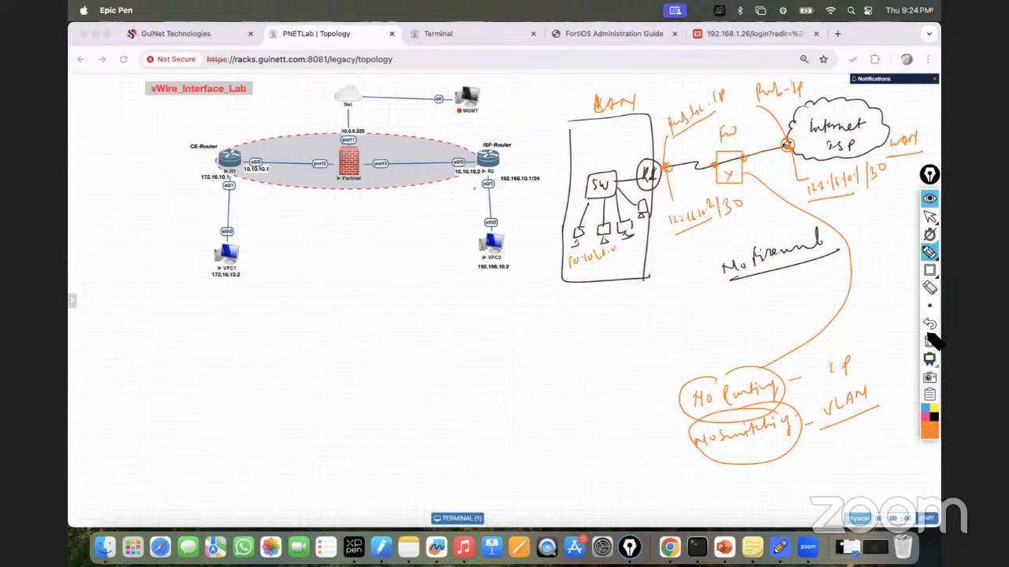
{"action": "key", "text": "ctrl+shift+c"}
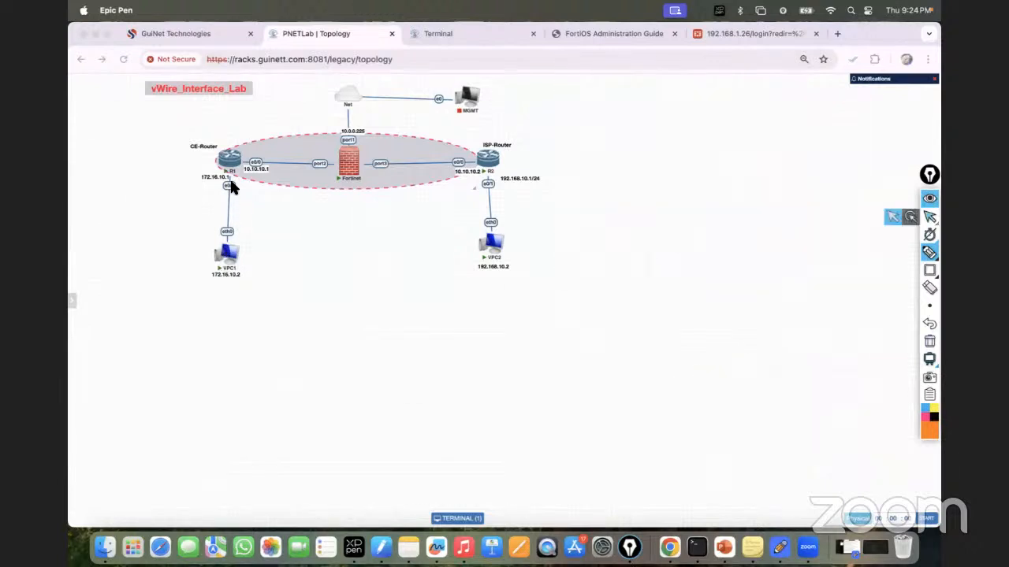
{"action": "key", "text": "Escape"}
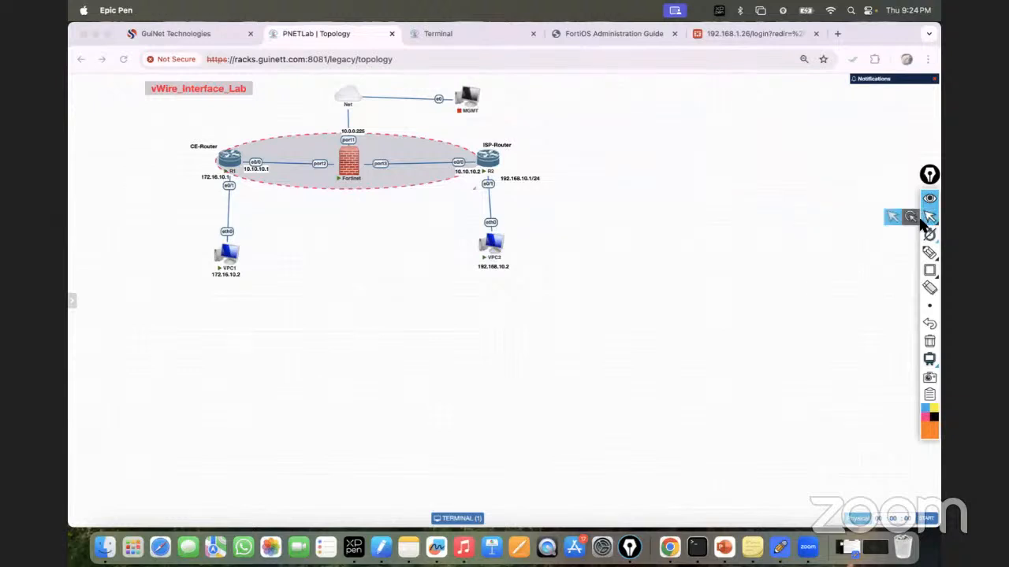
Step: Launch the VPC1 and VPC2 consoles from the topology, ending on VPC1's VPCS prompt
{"action": "left_click", "coordinate": [229, 255]}
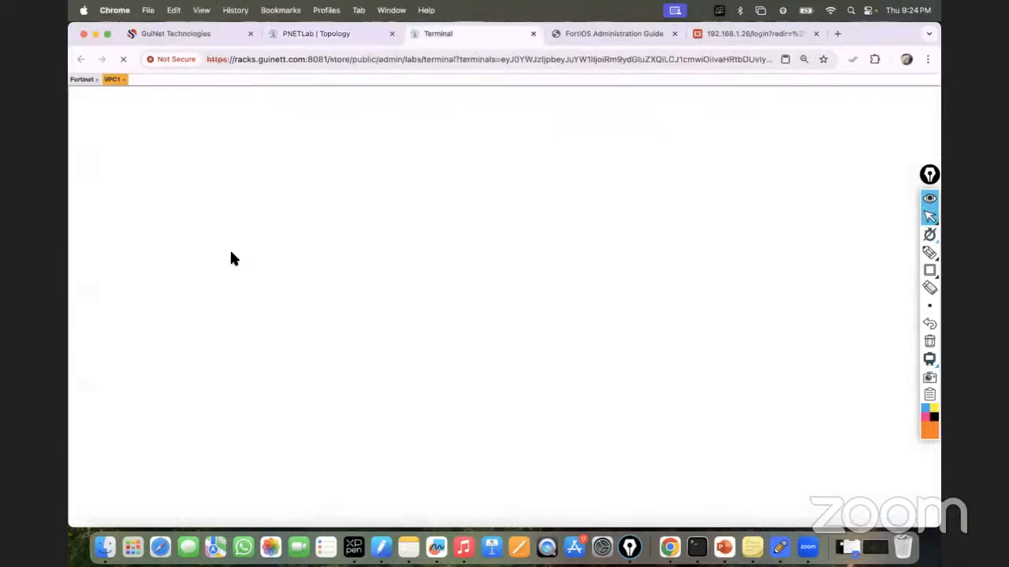
{"action": "left_click", "coordinate": [307, 35]}
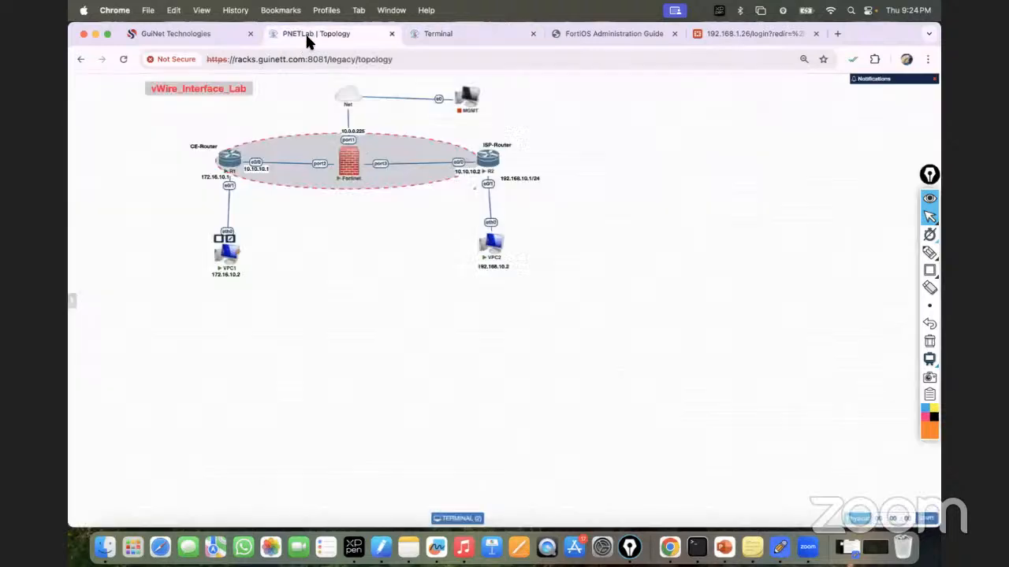
{"action": "left_click", "coordinate": [489, 244]}
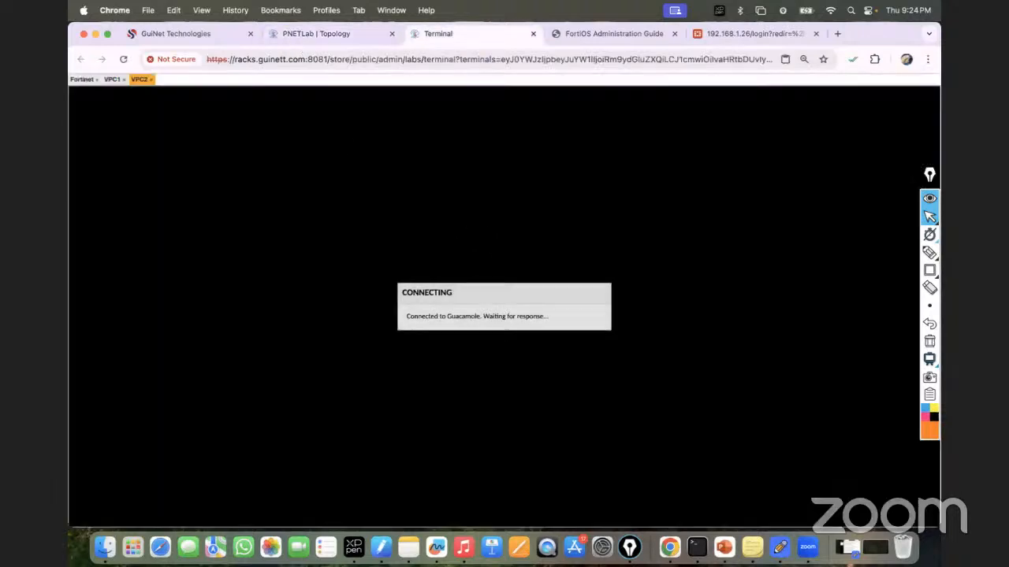
{"action": "left_click", "coordinate": [307, 35]}
{"action": "left_click", "coordinate": [443, 29]}
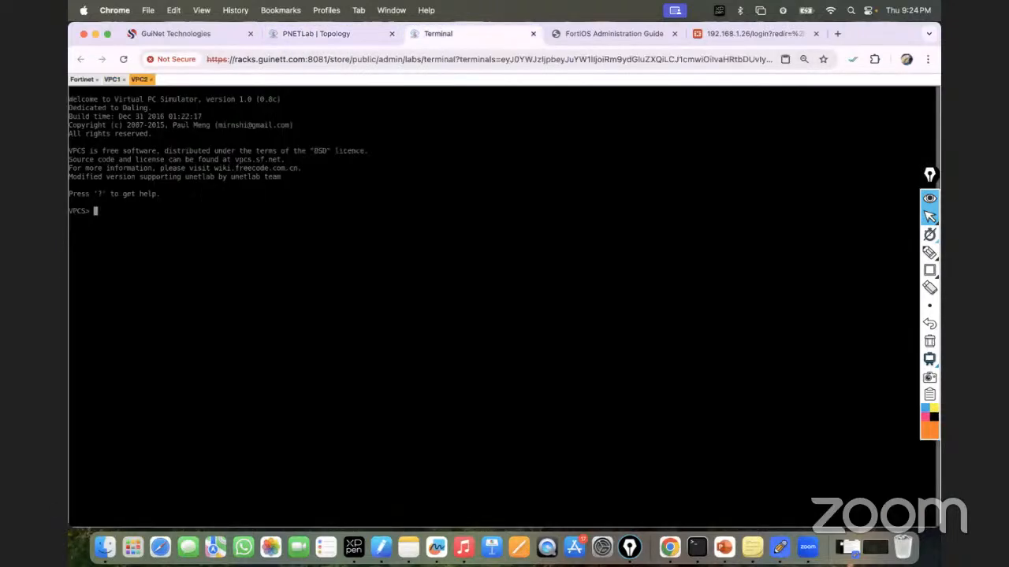
{"action": "left_click", "coordinate": [115, 79]}
{"action": "left_click", "coordinate": [307, 36]}
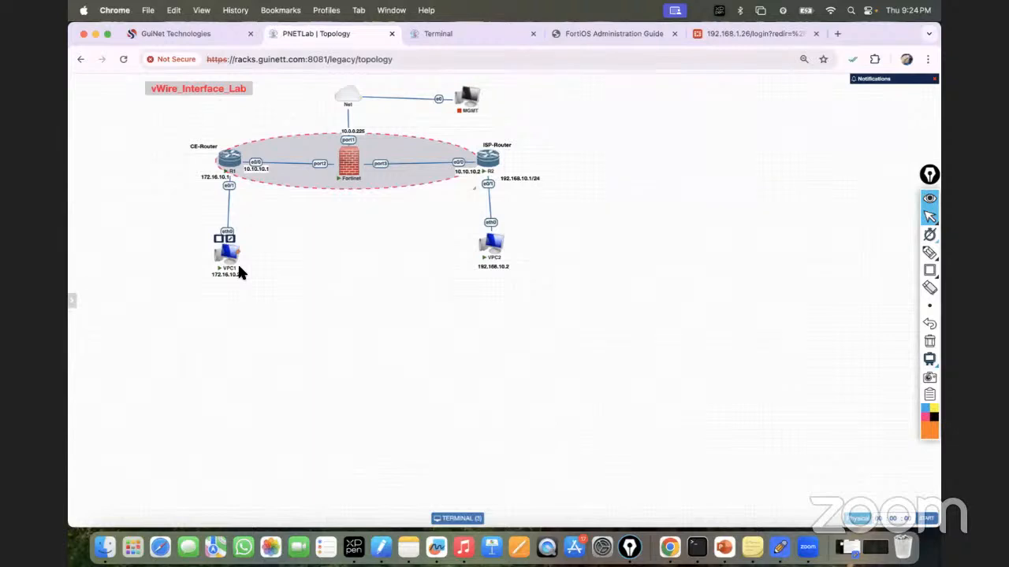
{"action": "left_click", "coordinate": [438, 33]}
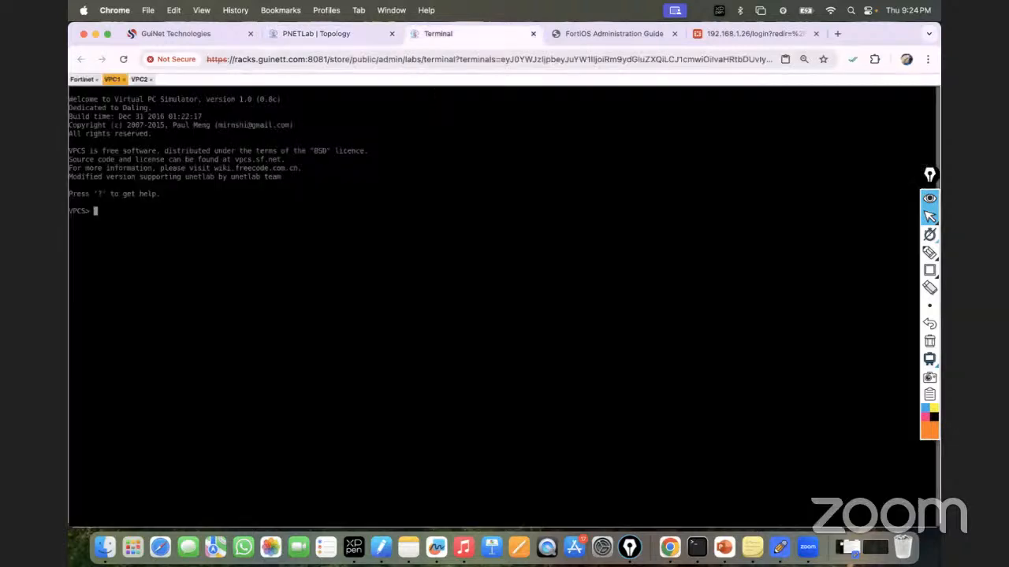
Step: Assign VPC1 172.16.10.2/24 with gateway 172.16.10.1 and verify with show ip
{"action": "type", "text": "ip 172.16.10.2/24 172.16.10.1"}
{"action": "key", "text": "Return"}
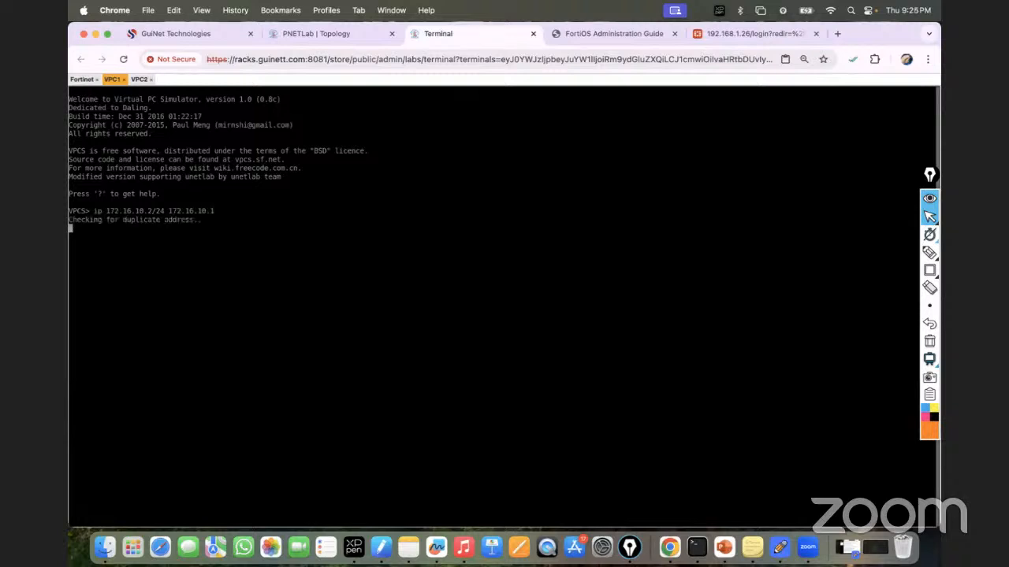
{"action": "type", "text": "show "}
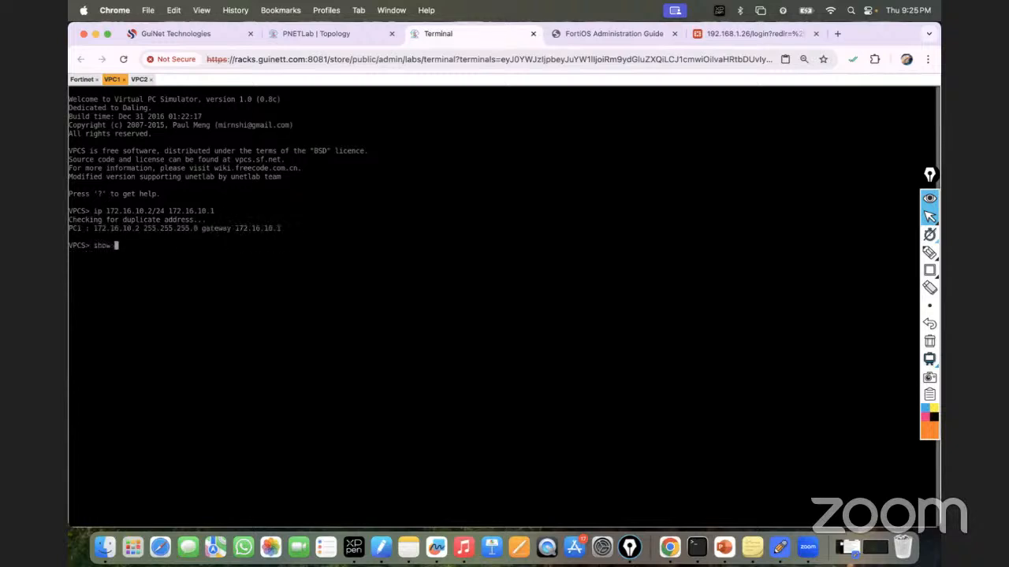
{"action": "type", "text": "ip"}
{"action": "key", "text": "Return"}
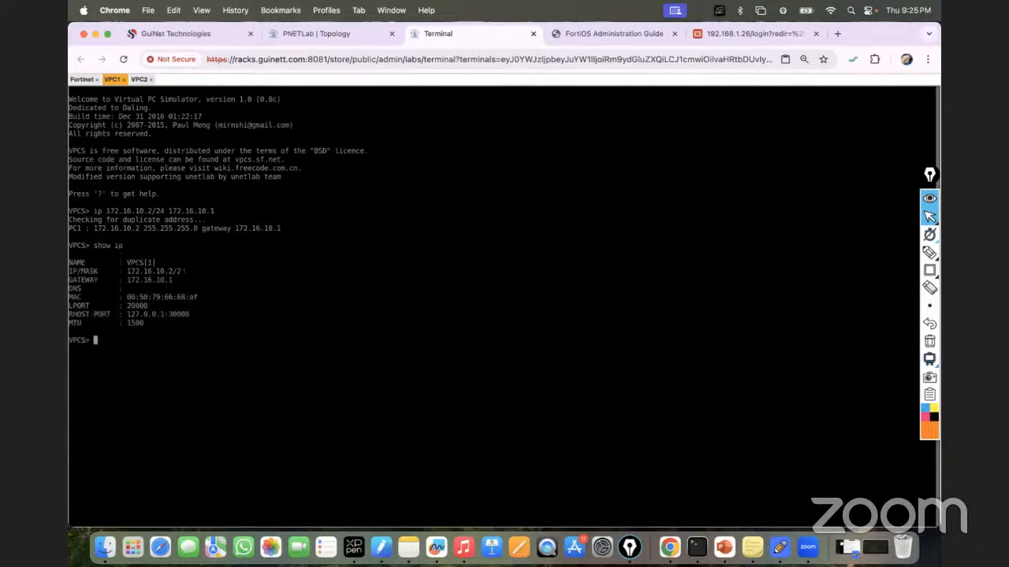
Step: On the VPC2 console, set 192.168.10.2/24 with gateway 192.168.10.1 and verify with show ip
{"action": "left_click", "coordinate": [140, 79]}
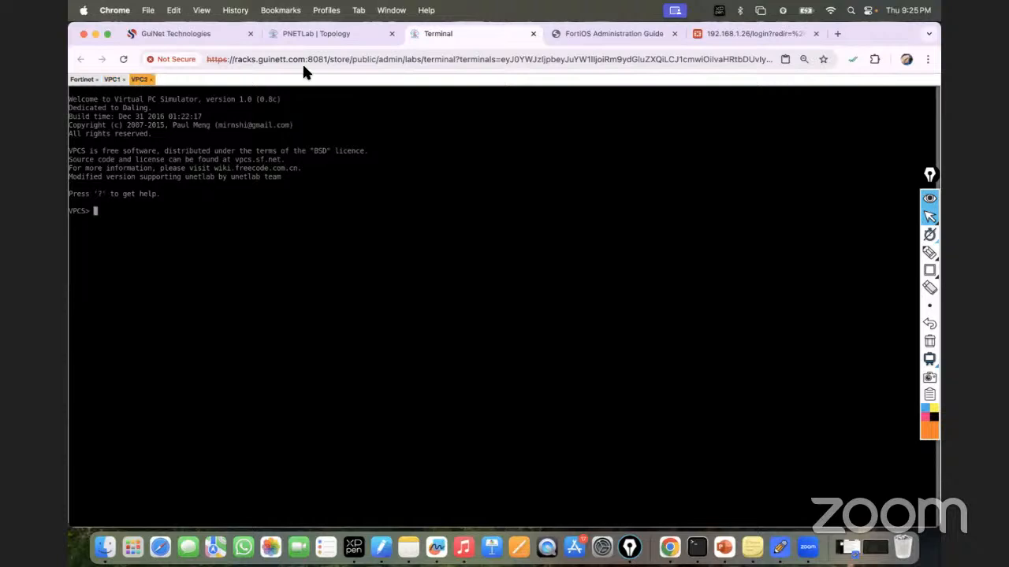
{"action": "left_click", "coordinate": [307, 39]}
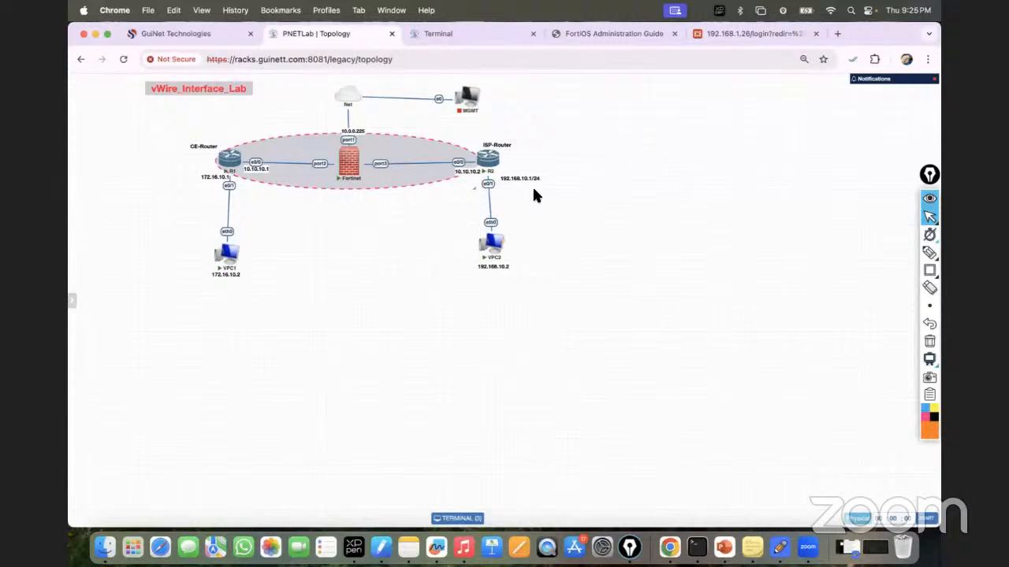
{"action": "left_click", "coordinate": [446, 34]}
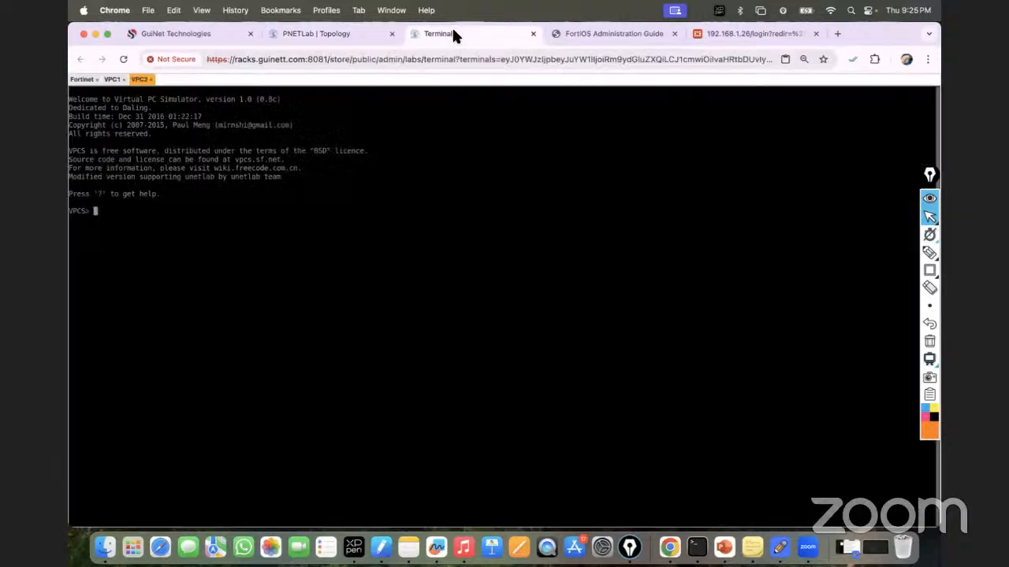
{"action": "type", "text": "ip 192.168.10.2/24 192.168"}
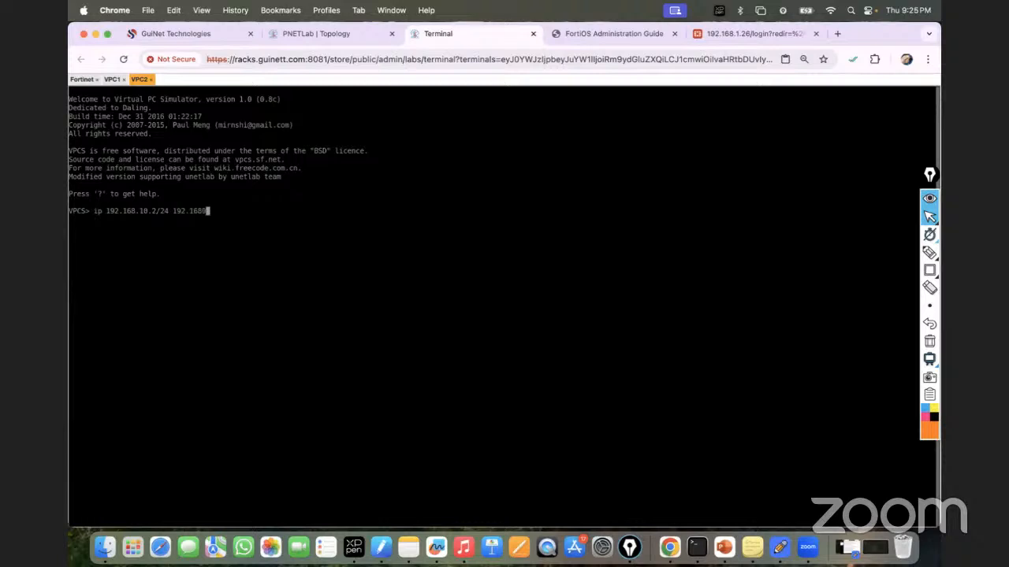
{"action": "type", "text": ".10.1"}
{"action": "key", "text": "Return"}
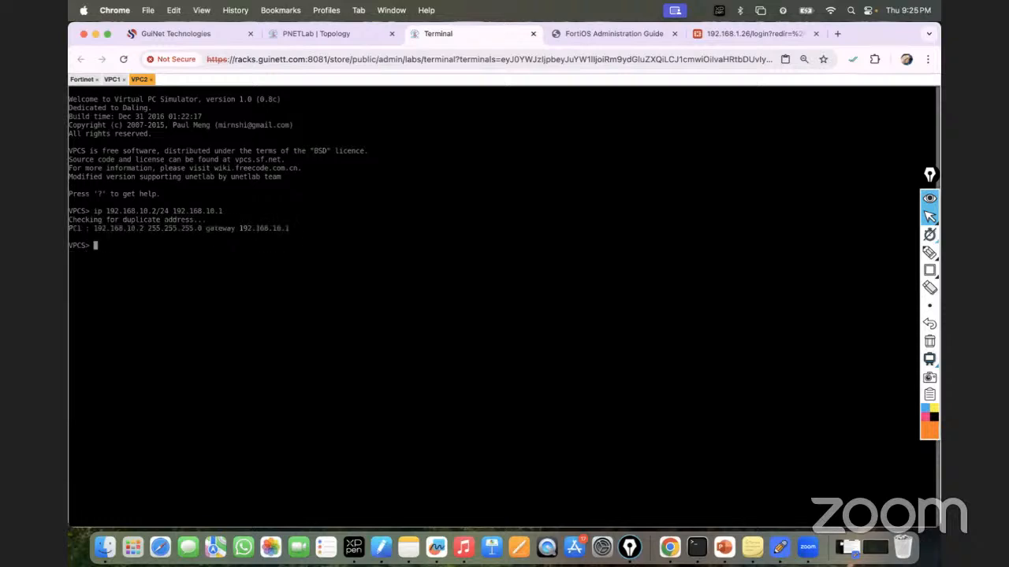
{"action": "type", "text": "show ip"}
{"action": "key", "text": "Return"}
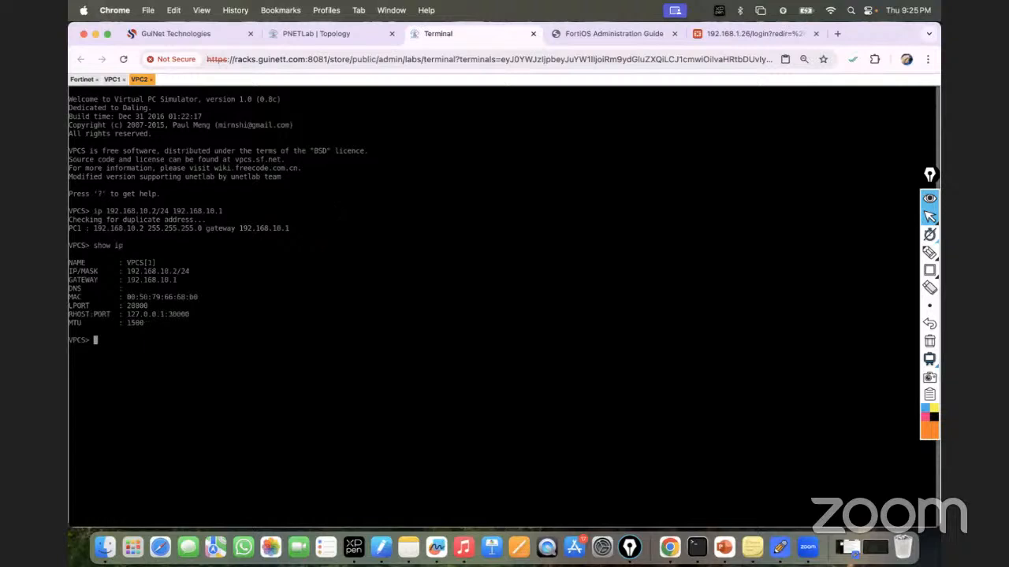
Step: Open the CE router's console, enter configuration mode, and set its hostname to R1
{"action": "left_click", "coordinate": [340, 37]}
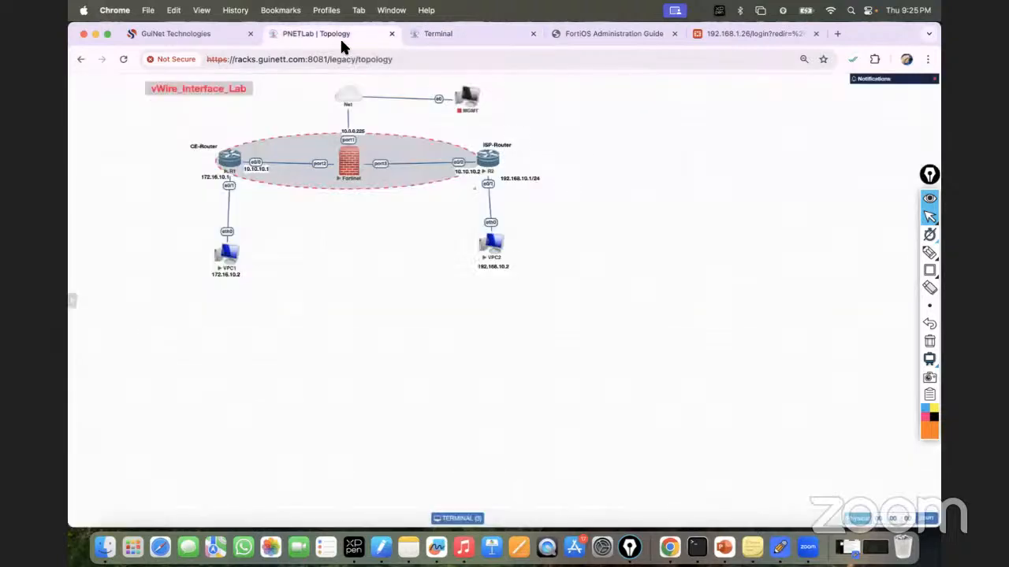
{"action": "left_click", "coordinate": [234, 162]}
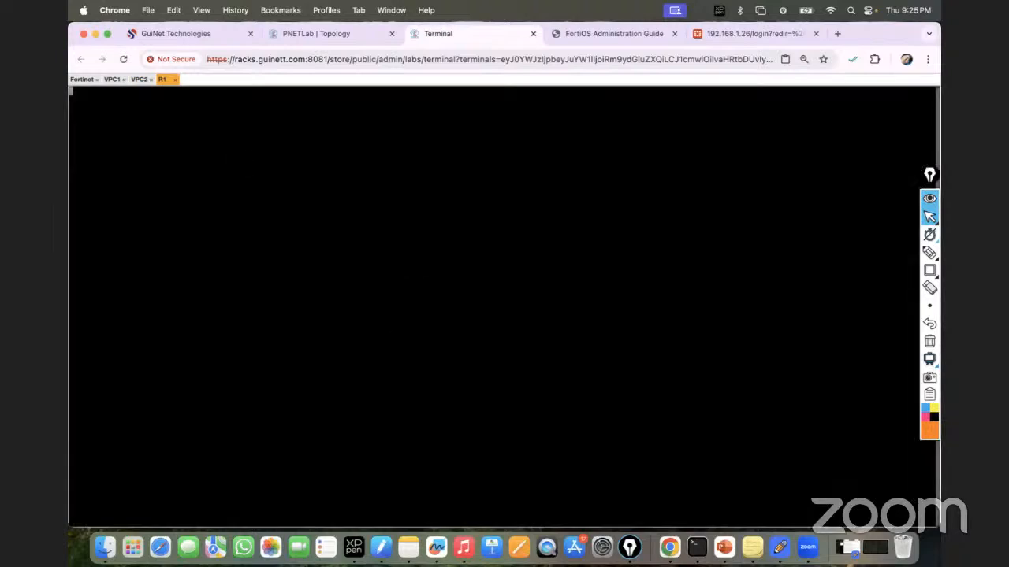
{"action": "key", "text": "Return"}
{"action": "key", "text": "Return"}
{"action": "type", "text": "en"}
{"action": "key", "text": "Return"}
{"action": "key", "text": "Return"}
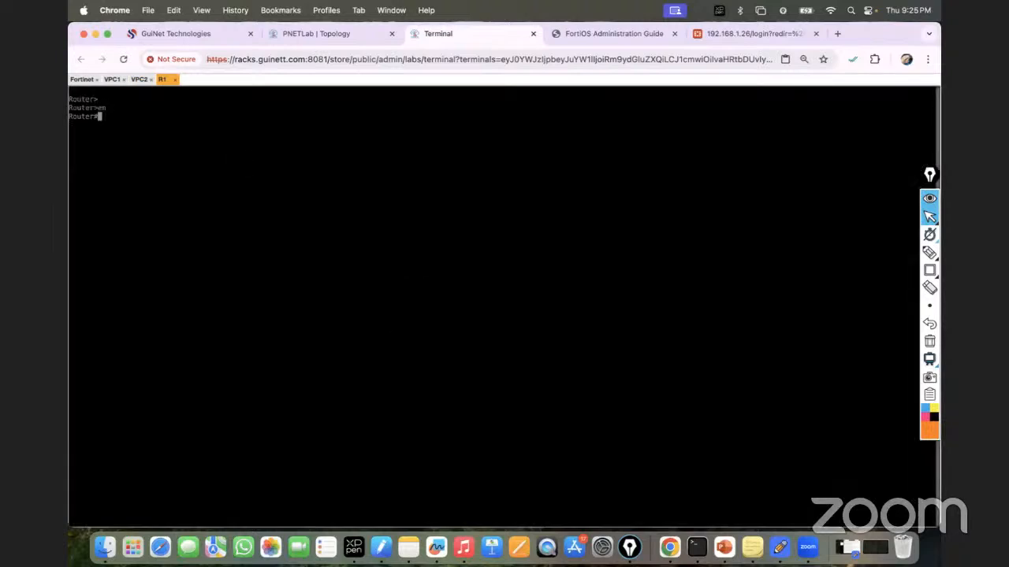
{"action": "type", "text": "conf t"}
{"action": "key", "text": "Return"}
{"action": "type", "text": "host"}
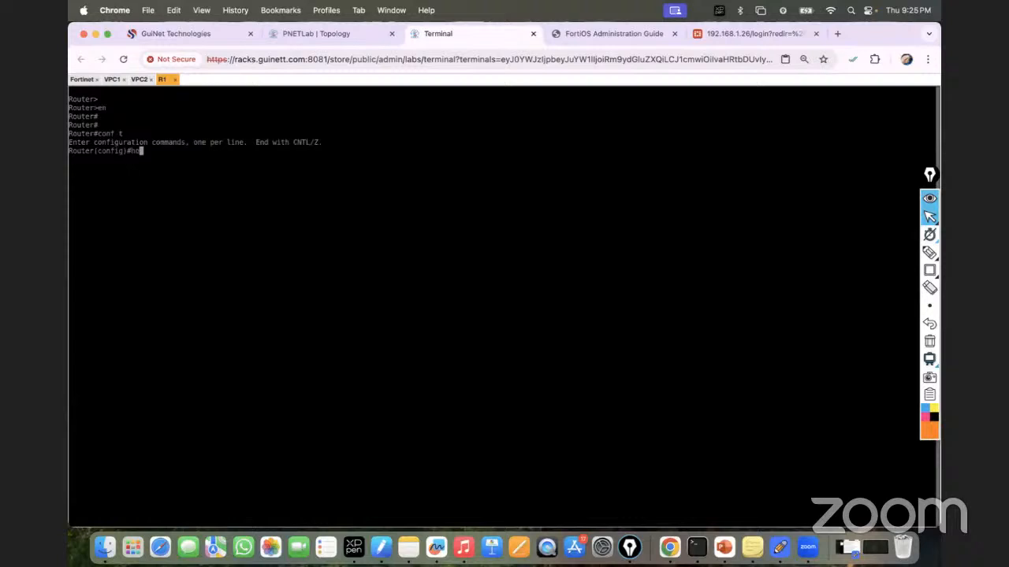
{"action": "key", "text": "Tab"}
{"action": "type", "text": "R1"}
{"action": "key", "text": "Return"}
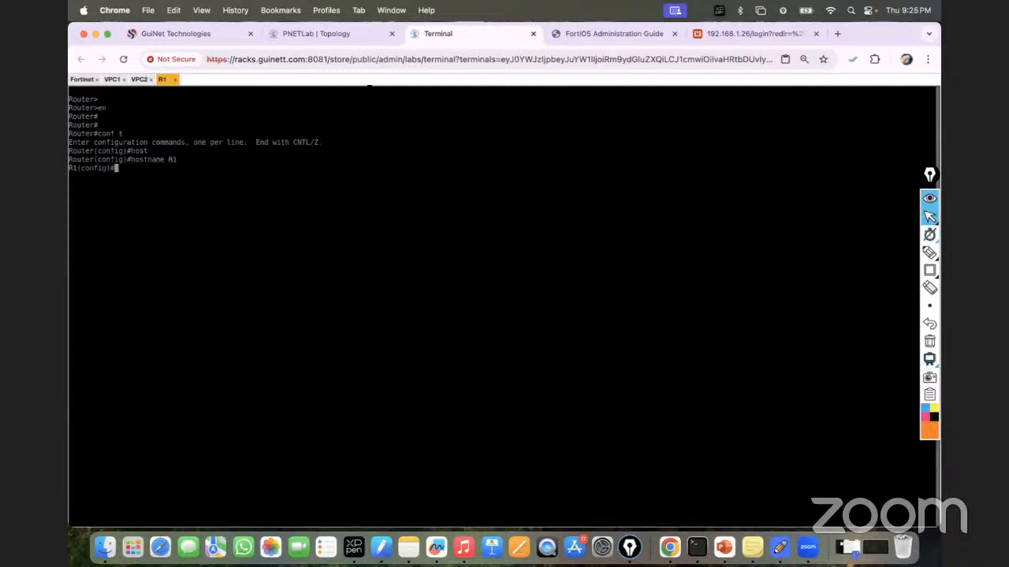
Step: Give R1's Ethernet0/0 the address 10.10.10.1 255.255.255.0 and bring it up
{"action": "left_click", "coordinate": [305, 33]}
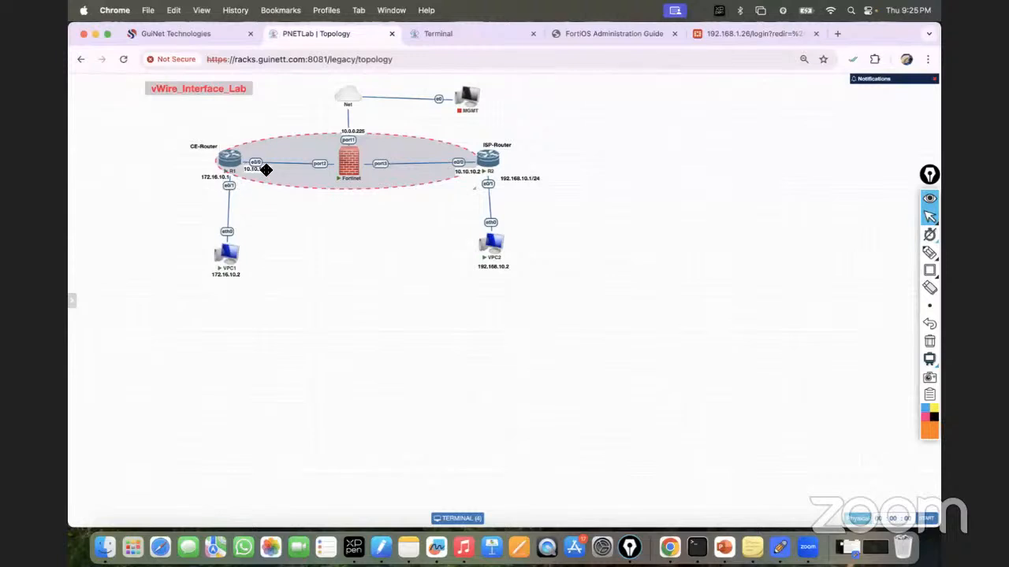
{"action": "left_click", "coordinate": [460, 32]}
{"action": "type", "text": "int eth"}
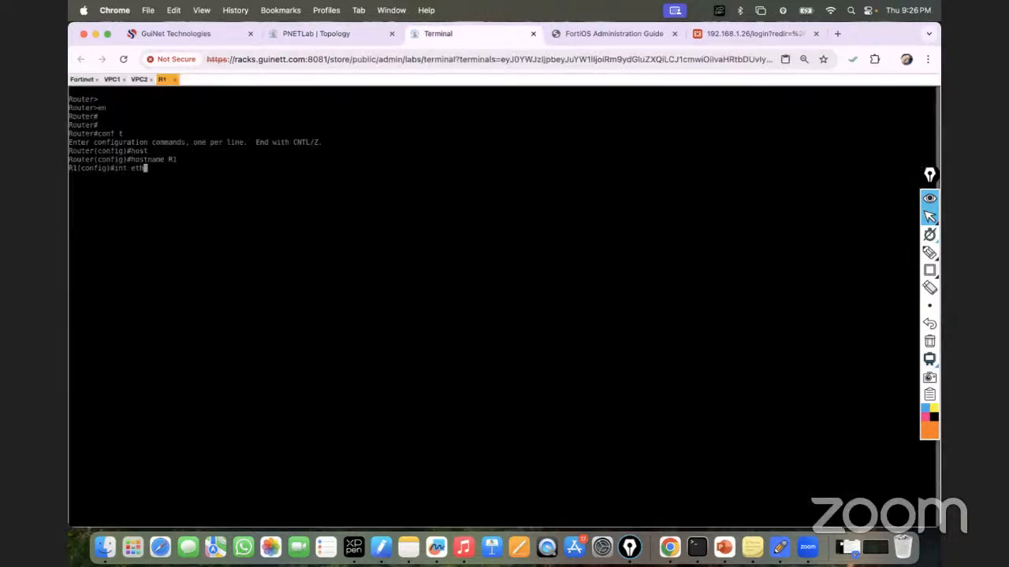
{"action": "key", "text": "Tab"}
{"action": "type", "text": "0/0"}
{"action": "key", "text": "Return"}
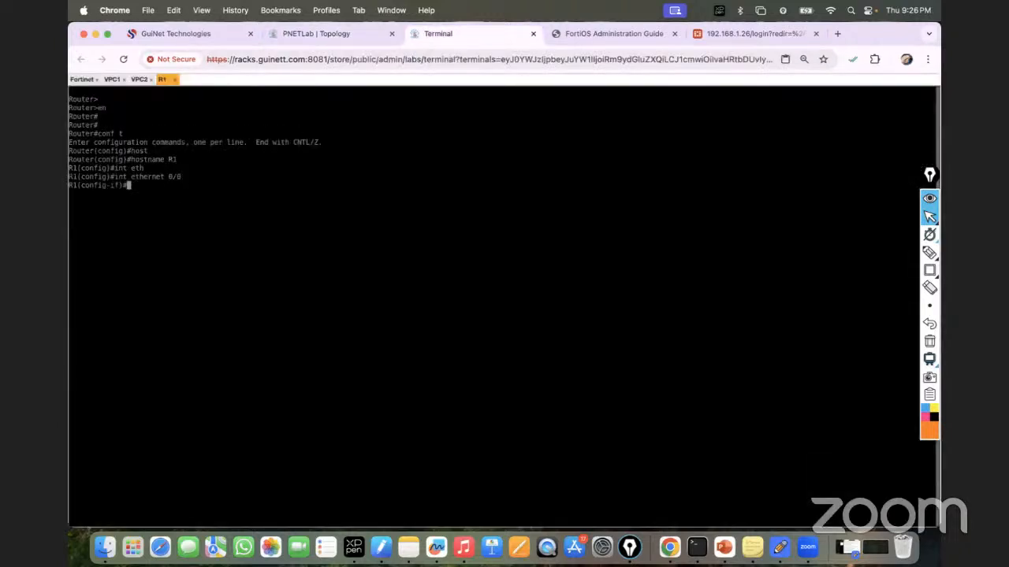
{"action": "type", "text": "ip add"}
{"action": "key", "text": "Tab"}
{"action": "type", "text": "10.10.10.1 255.255."}
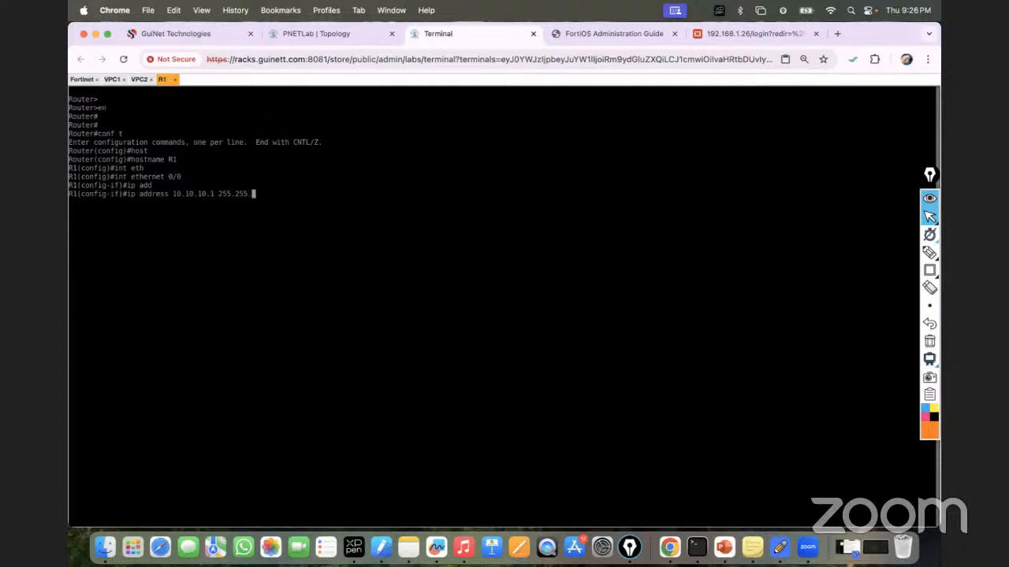
{"action": "type", "text": "255.0"}
{"action": "key", "text": "Return"}
{"action": "type", "text": "no "}
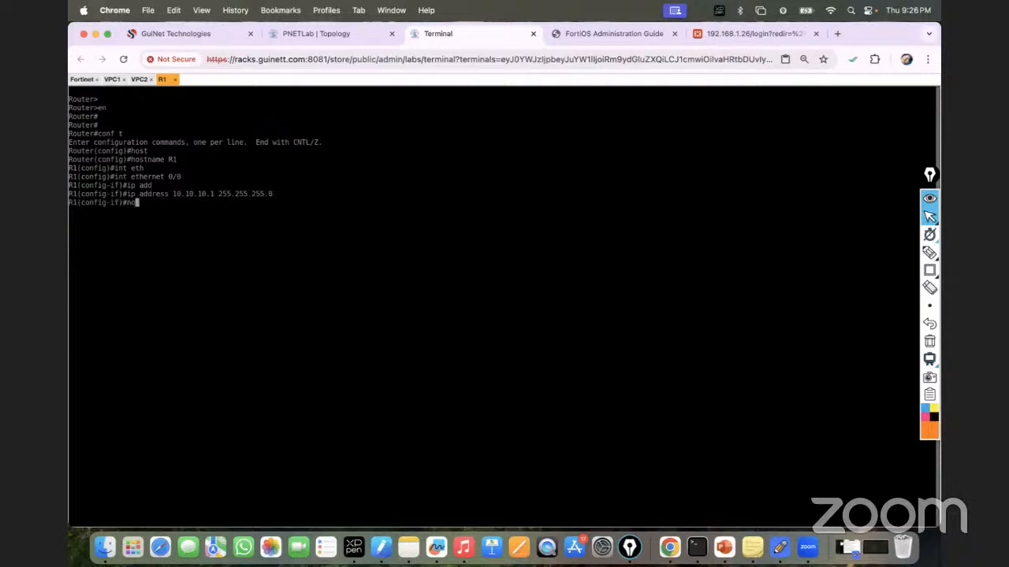
{"action": "type", "text": "sh"}
{"action": "key", "text": "Tab"}
{"action": "key", "text": "Return"}
{"action": "key", "text": "Return"}
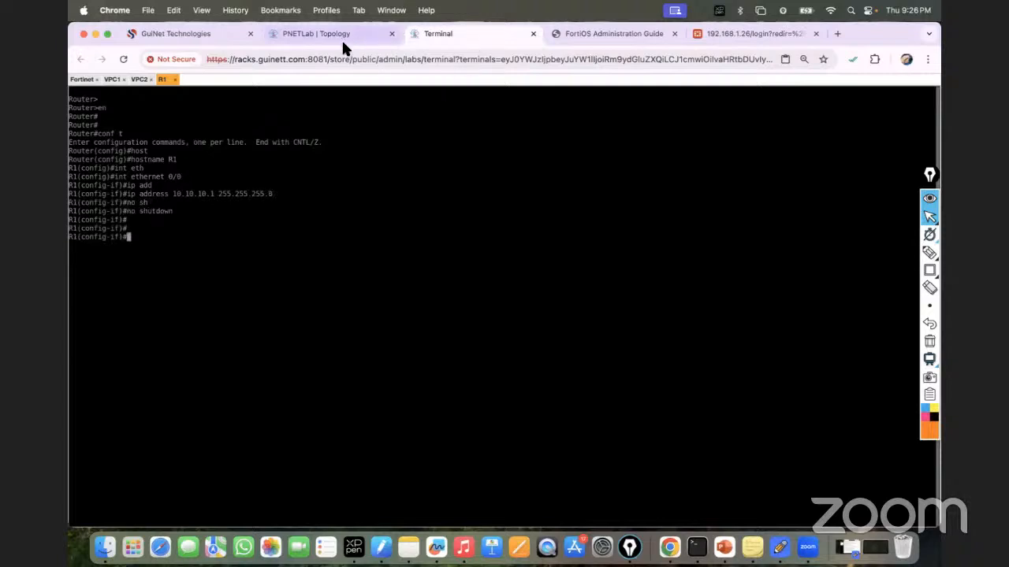
{"action": "left_click", "coordinate": [337, 36]}
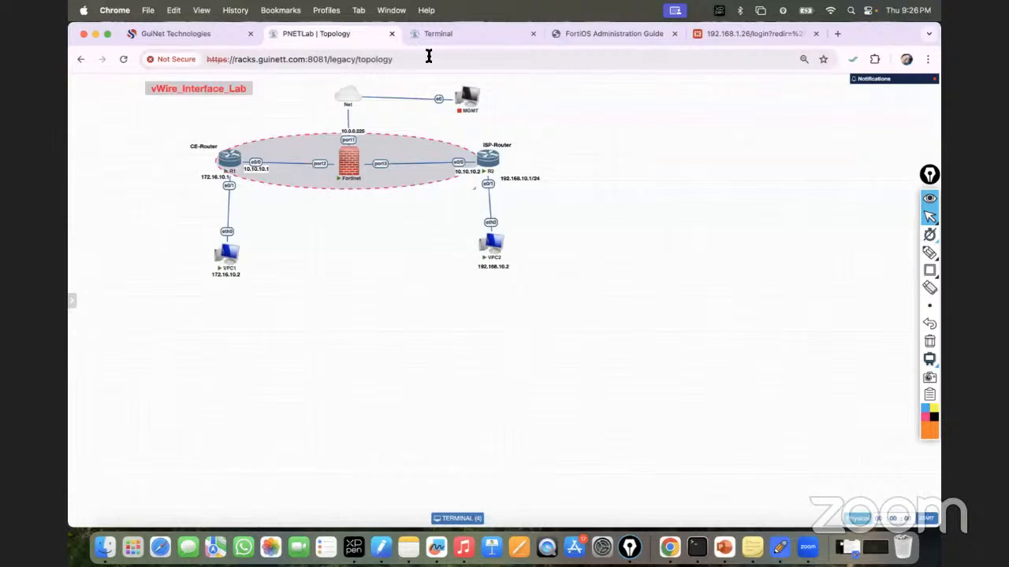
Step: Assign 172.16.10.1 255.255.255.0 to R1's Ethernet0/1
{"action": "left_click", "coordinate": [446, 35]}
{"action": "type", "text": "int eth"}
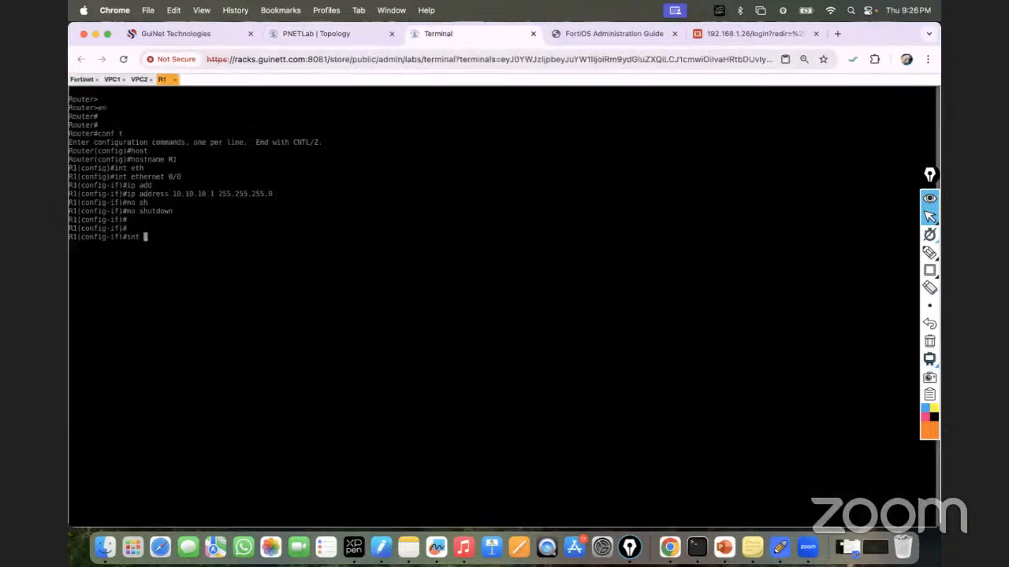
{"action": "key", "text": "Tab"}
{"action": "type", "text": "0/1"}
{"action": "key", "text": "Return"}
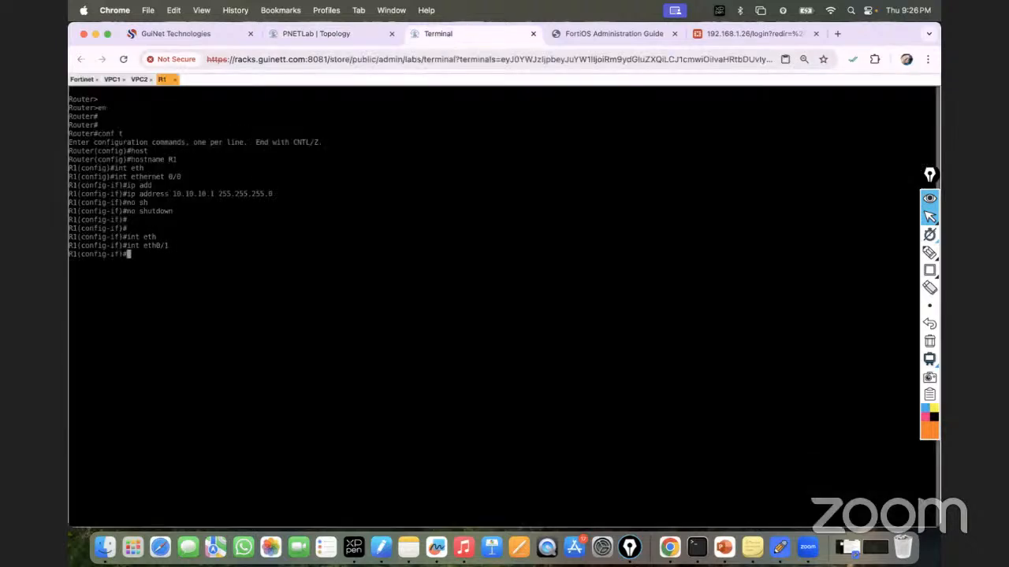
{"action": "type", "text": "ip add"}
{"action": "key", "text": "Tab"}
{"action": "type", "text": "17"}
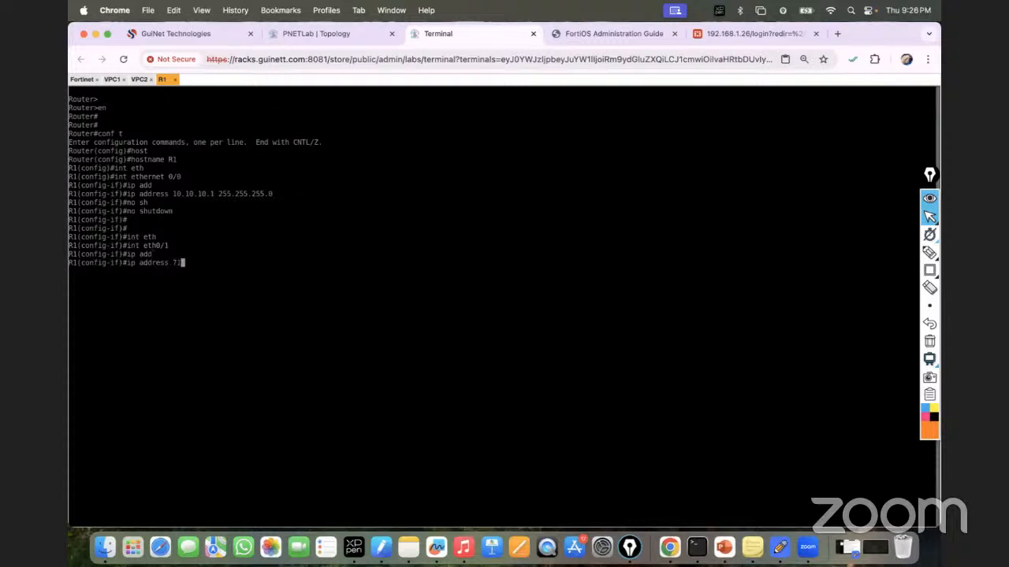
{"action": "type", "text": "2.16.10.1 255.255.255.0"}
{"action": "key", "text": "Return"}
Step: Enable Ethernet0/1 with no shutdown and save R1's configuration with do wr
{"action": "type", "text": "no sh"}
{"action": "key", "text": "Tab"}
{"action": "key", "text": "Return"}
{"action": "key", "text": "Return"}
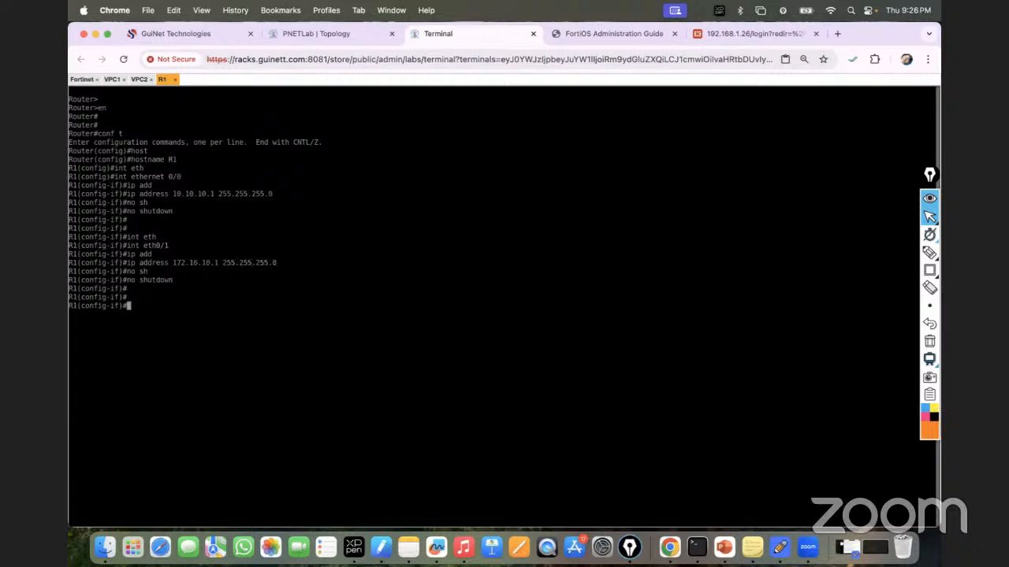
{"action": "type", "text": "do wr"}
{"action": "key", "text": "Return"}
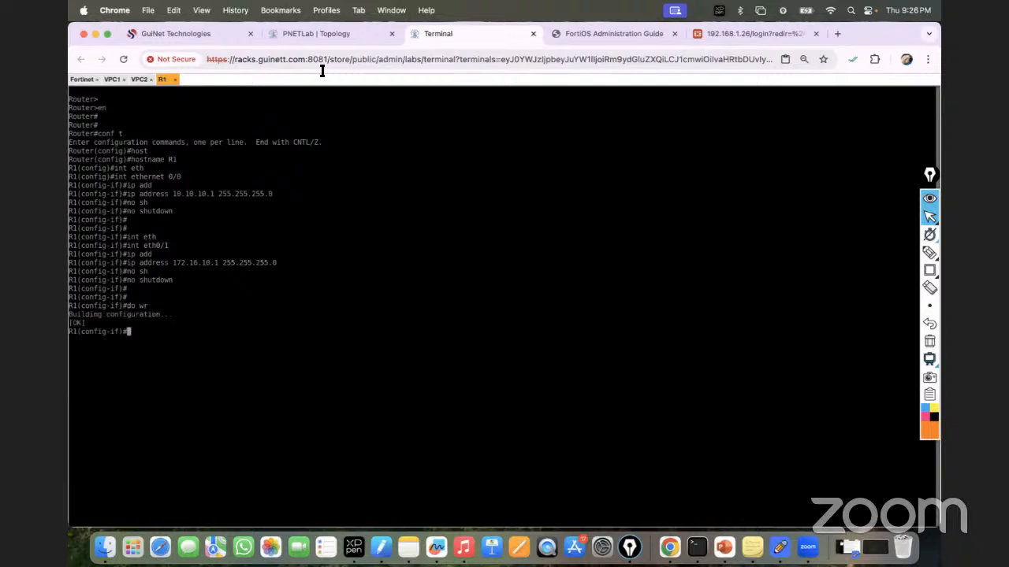
{"action": "left_click", "coordinate": [324, 34]}
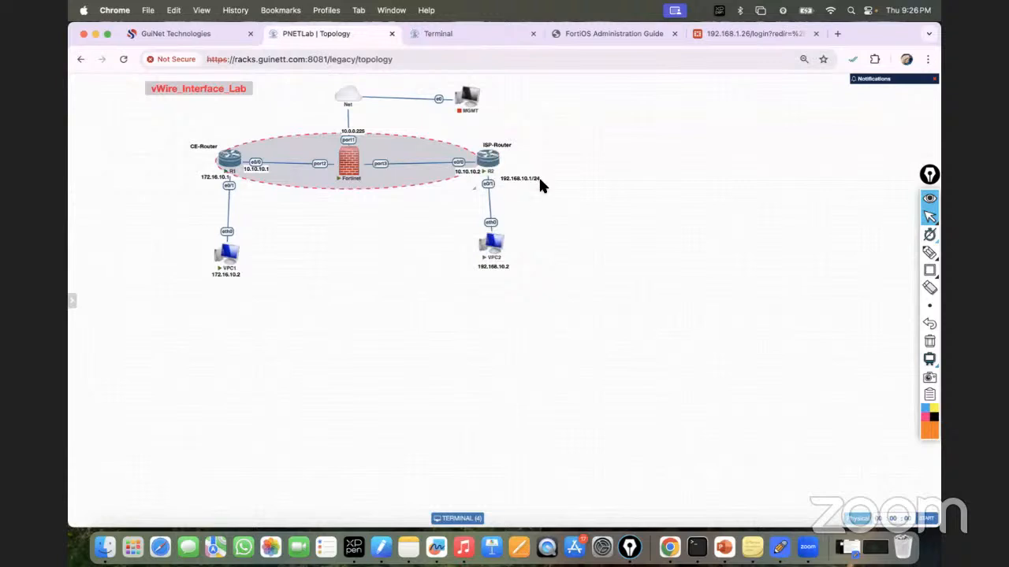
Step: Open the ISP router's console and enter privileged and global configuration mode
{"action": "left_click", "coordinate": [475, 39]}
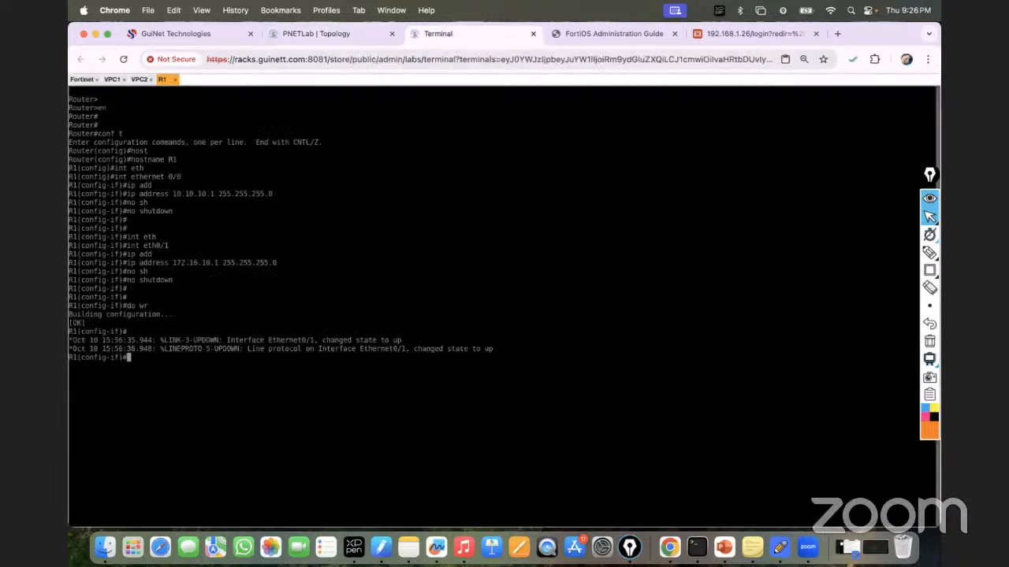
{"action": "left_click", "coordinate": [310, 34]}
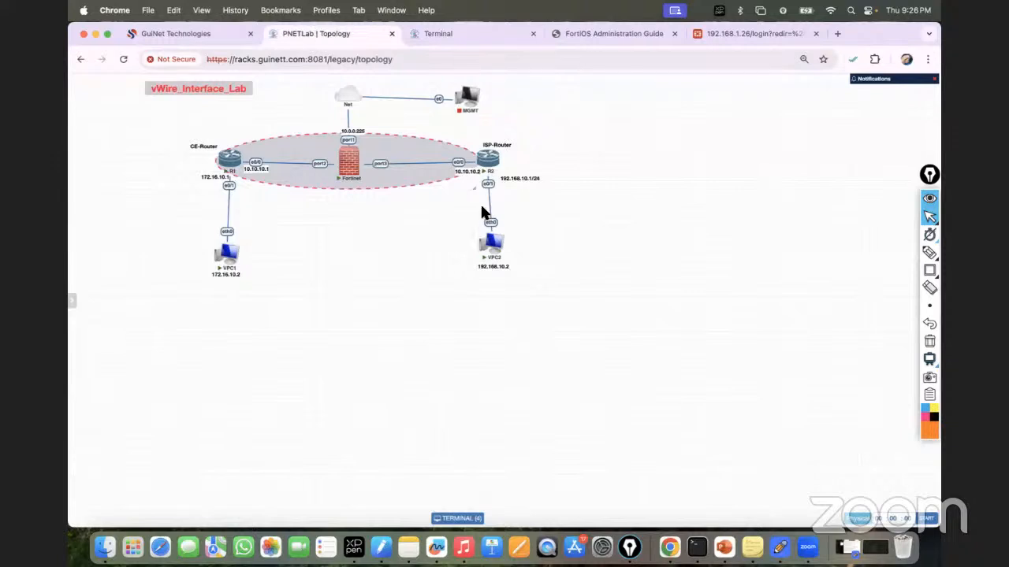
{"action": "left_click", "coordinate": [486, 158]}
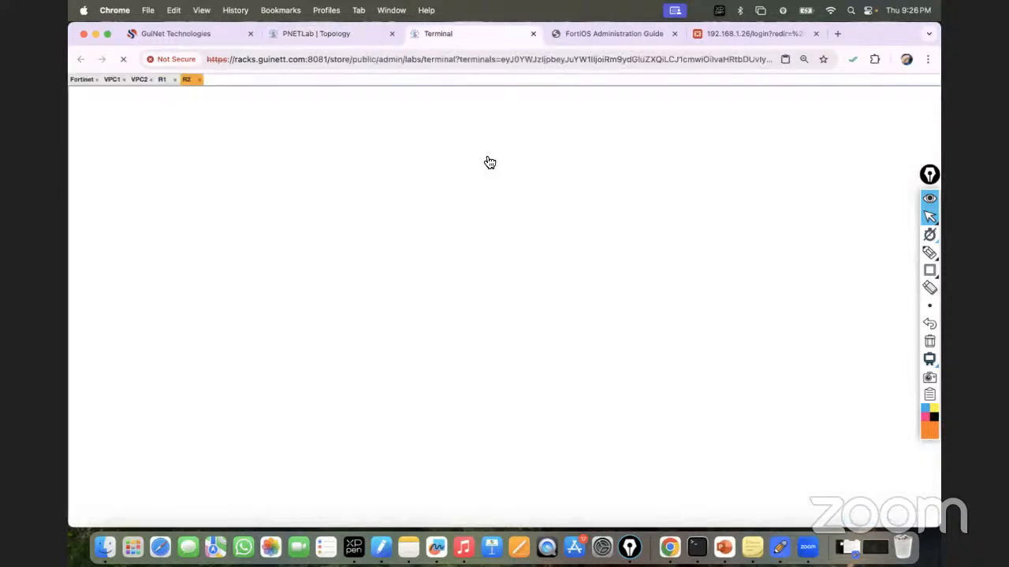
{"action": "key", "text": "Return"}
{"action": "key", "text": "Return"}
{"action": "type", "text": "en"}
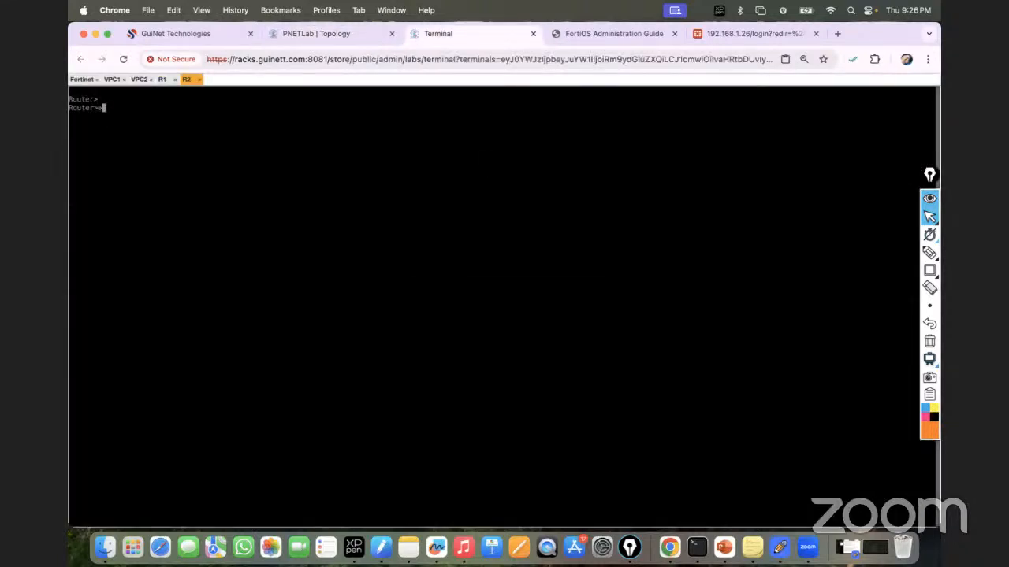
{"action": "key", "text": "Return"}
{"action": "key", "text": "Return"}
{"action": "key", "text": "Return"}
{"action": "type", "text": "conf t"}
{"action": "key", "text": "Return"}
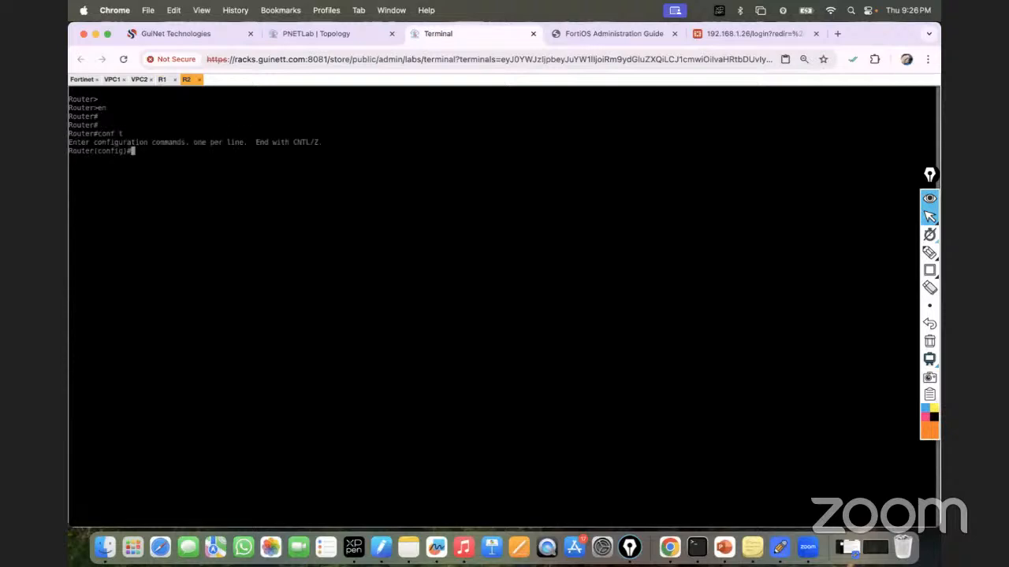
Step: Give the router's Ethernet0/0 the address 10.10.10.2 255.255.255.0 and bring it up
{"action": "type", "text": "inte f"}
{"action": "type", "text": "he"}
{"action": "key", "text": "Tab"}
{"action": "key", "text": "BackSpace"}
{"action": "key", "text": "BackSpace"}
{"action": "key", "text": "BackSpace"}
{"action": "type", "text": "eth"}
{"action": "key", "text": "Tab"}
{"action": "type", "text": "0/0"}
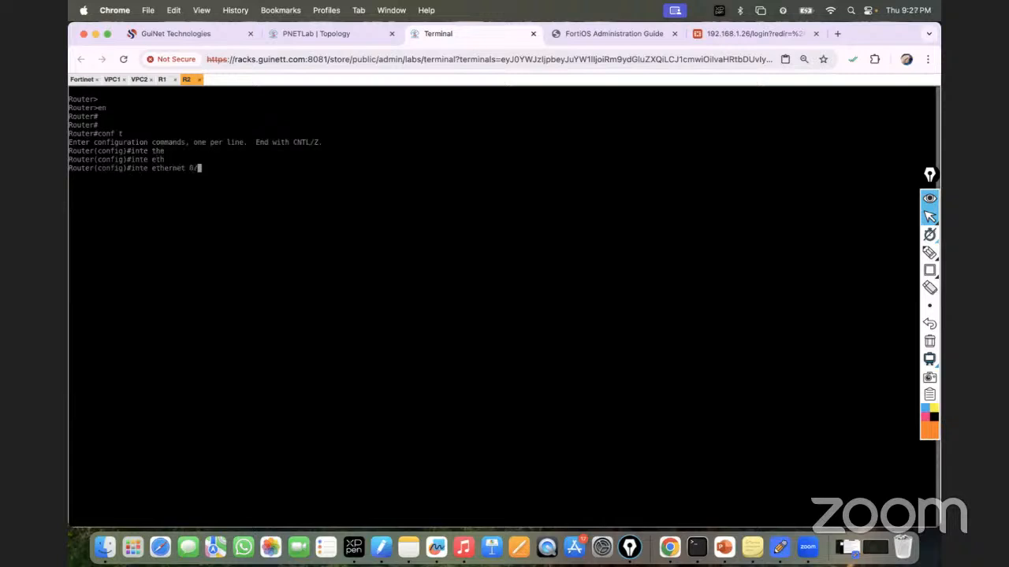
{"action": "key", "text": "Return"}
{"action": "type", "text": "ip add"}
{"action": "key", "text": "Tab"}
{"action": "type", "text": "1"}
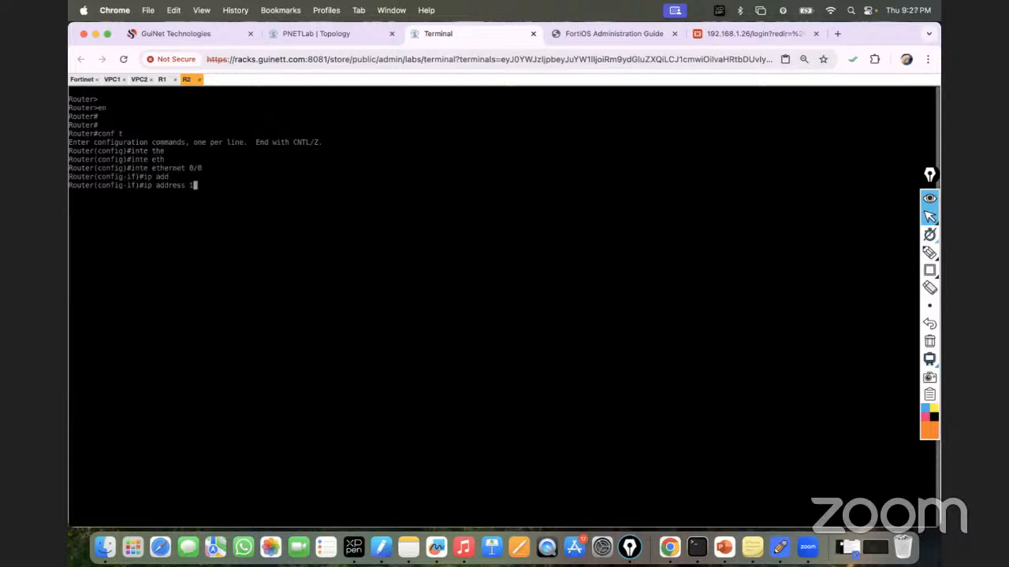
{"action": "type", "text": "0.10.10.2 255.255.255.0"}
{"action": "key", "text": "Return"}
{"action": "type", "text": "nos h"}
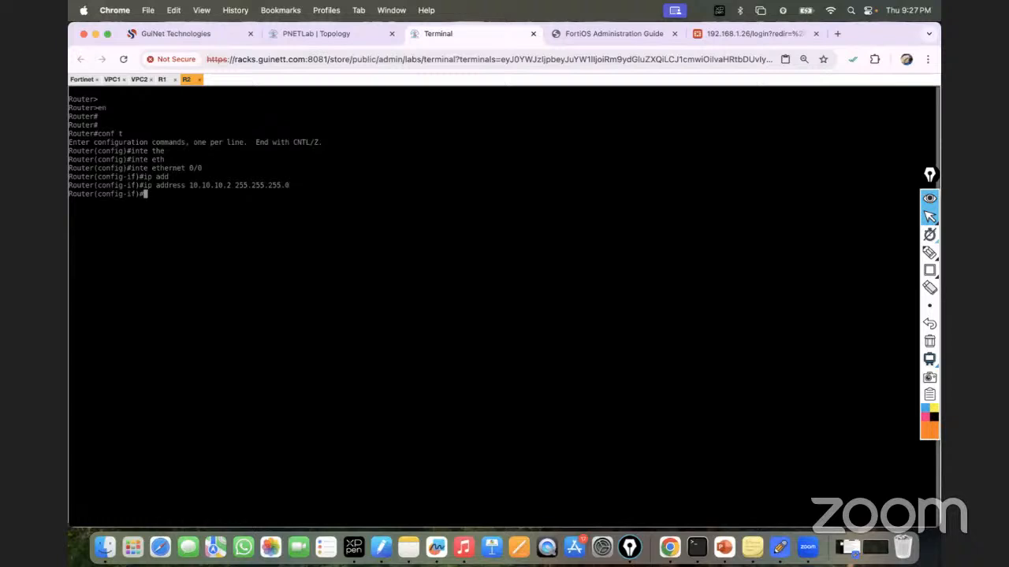
{"action": "key", "text": "Return"}
{"action": "type", "text": "no sh"}
{"action": "key", "text": "Tab"}
{"action": "key", "text": "Return"}
{"action": "key", "text": "Return"}
{"action": "key", "text": "Return"}
{"action": "key", "text": "Return"}
Step: Give Ethernet0/1 the address 192.168.10.1 255.255.255.0 and bring it up
{"action": "type", "text": "int eth"}
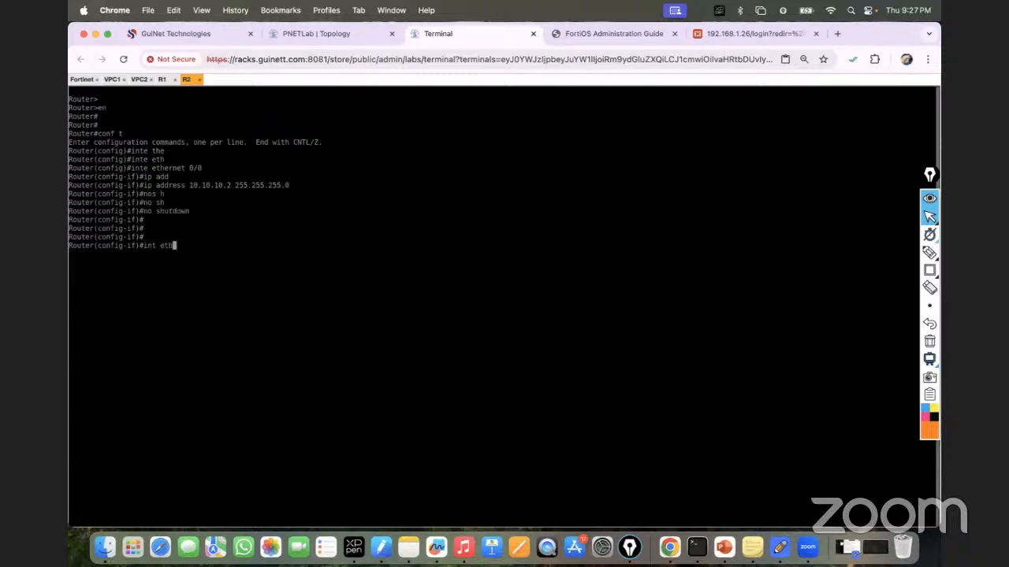
{"action": "key", "text": "Tab"}
{"action": "type", "text": "0/1"}
{"action": "key", "text": "Return"}
{"action": "type", "text": "ip add"}
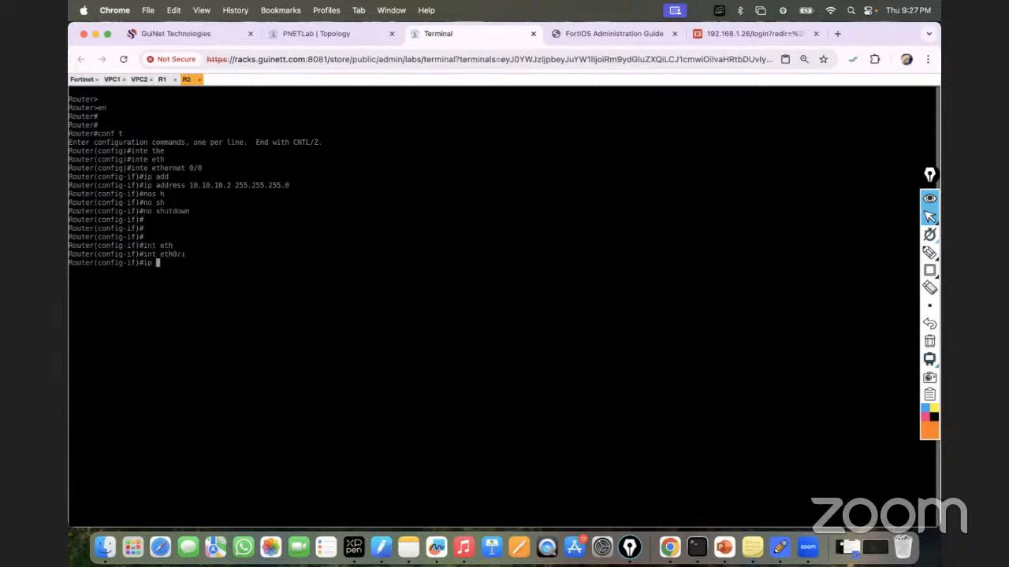
{"action": "key", "text": "Tab"}
{"action": "type", "text": "192.168.10."}
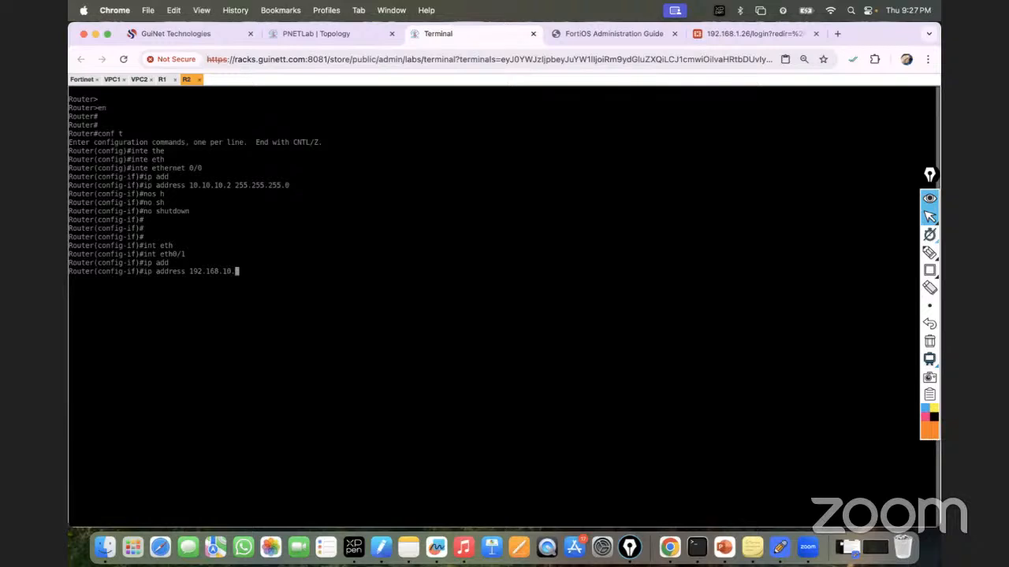
{"action": "type", "text": "1 255.255.255.0"}
{"action": "key", "text": "Return"}
{"action": "type", "text": "nos h"}
{"action": "key", "text": "Return"}
{"action": "type", "text": "no sh"}
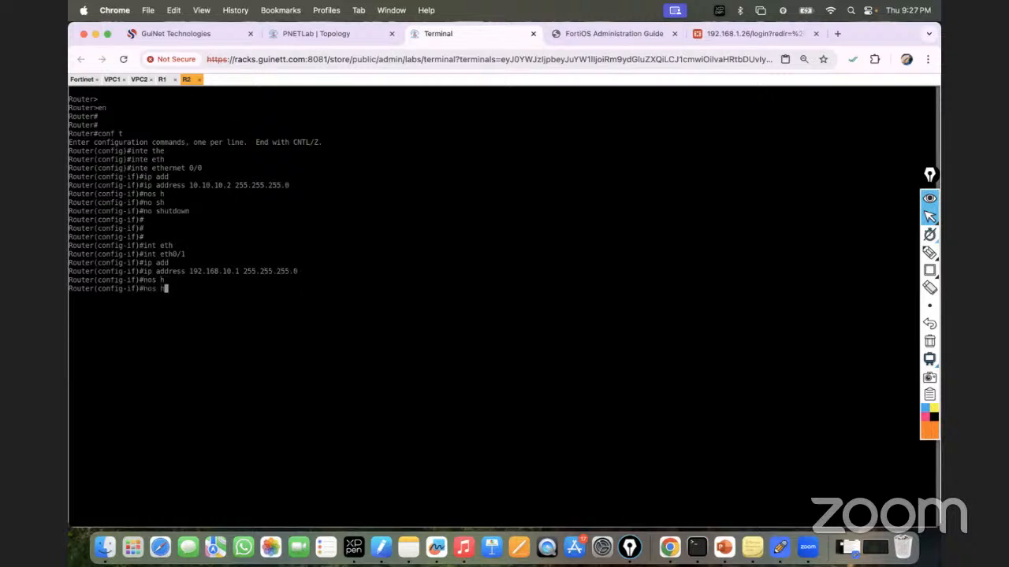
{"action": "key", "text": "Tab"}
{"action": "key", "text": "Return"}
{"action": "key", "text": "Return"}
{"action": "key", "text": "Return"}
Step: Set the router's hostname to R2 and save its configuration with do wr
{"action": "key", "text": "Return"}
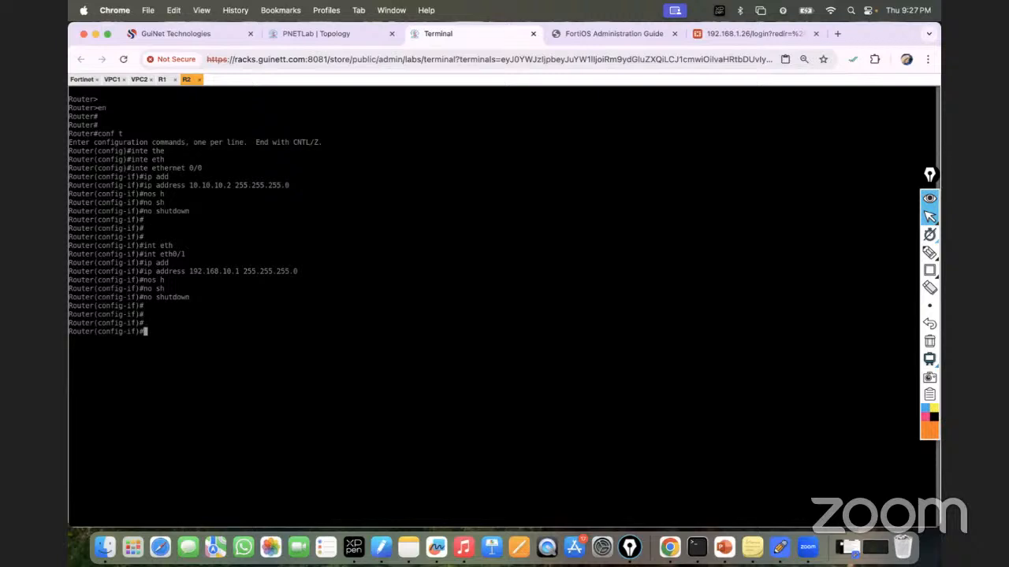
{"action": "key", "text": "ctrl+z"}
{"action": "key", "text": "Return"}
{"action": "type", "text": "w"}
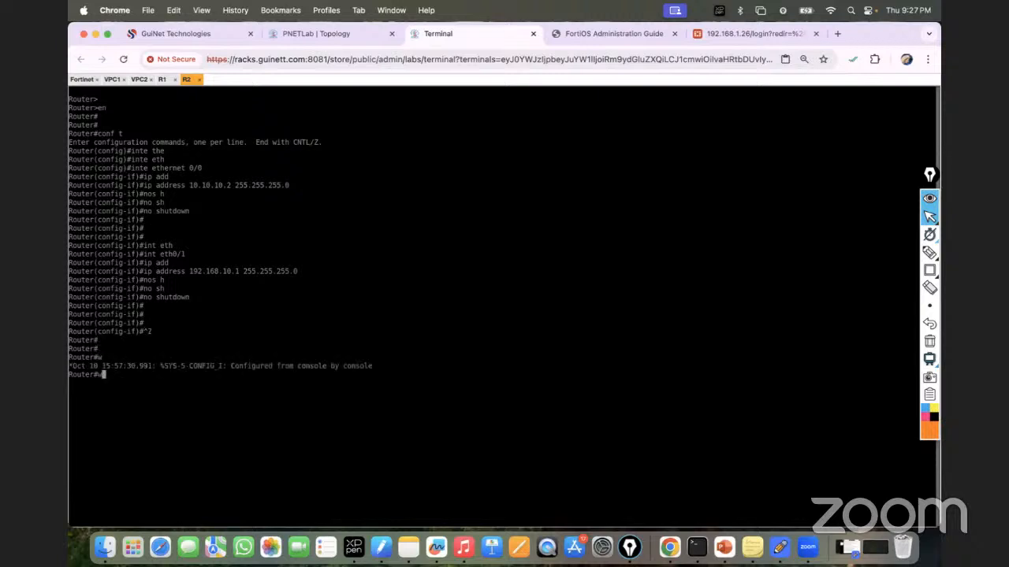
{"action": "key", "text": "BackSpace"}
{"action": "type", "text": "conf t"}
{"action": "key", "text": "Return"}
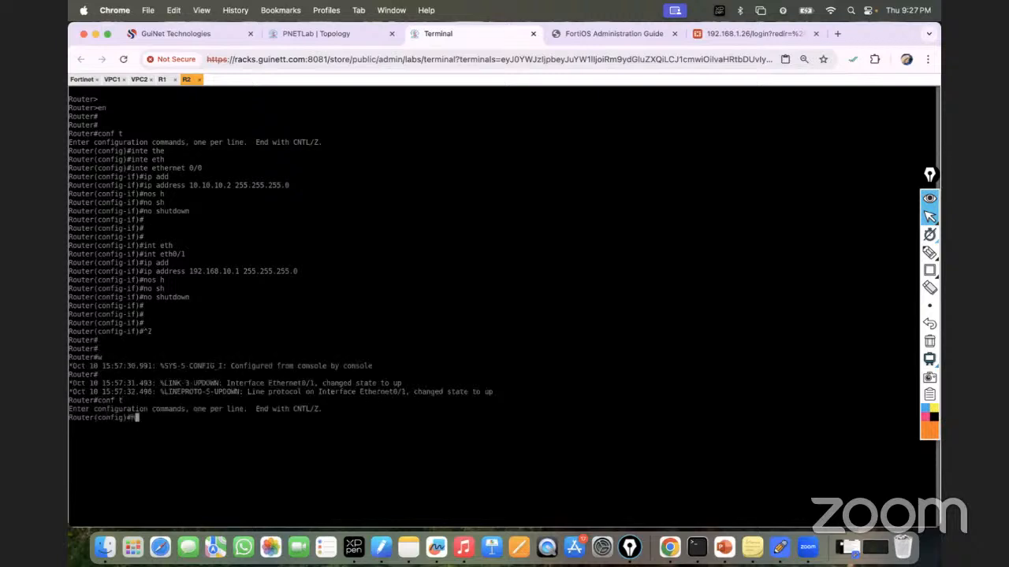
{"action": "type", "text": "host"}
{"action": "key", "text": "Tab"}
{"action": "type", "text": "R2"}
{"action": "key", "text": "Return"}
{"action": "key", "text": "Return"}
{"action": "key", "text": "Return"}
{"action": "key", "text": "Return"}
{"action": "type", "text": "do wr"}
{"action": "key", "text": "Return"}
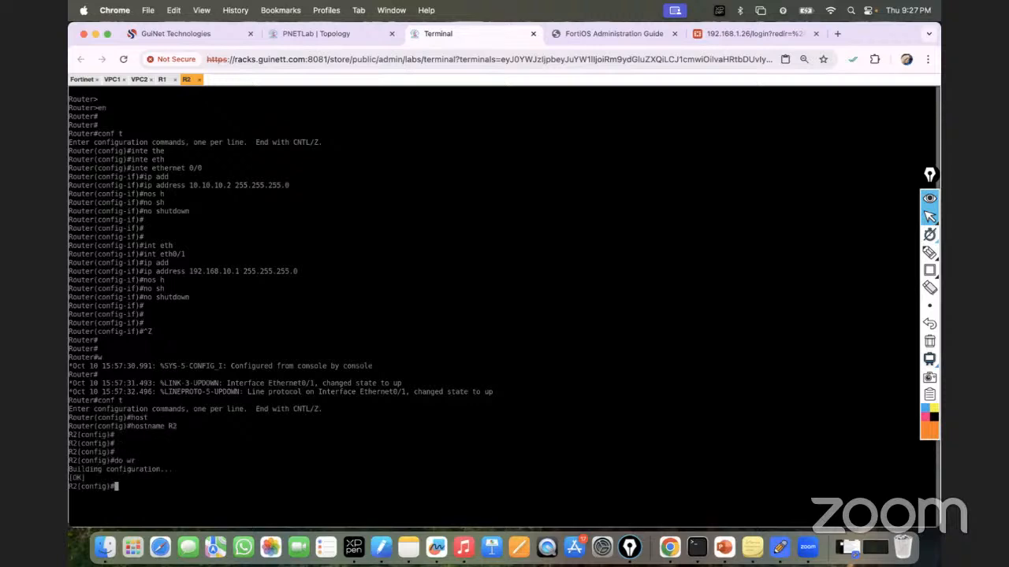
{"action": "key", "text": "ctrl+z"}
{"action": "key", "text": "Return"}
{"action": "key", "text": "Return"}
{"action": "key", "text": "Return"}
Step: Check interface addressing on R2 and R1 with sh ip int brief
{"action": "type", "text": "sh ip int bri"}
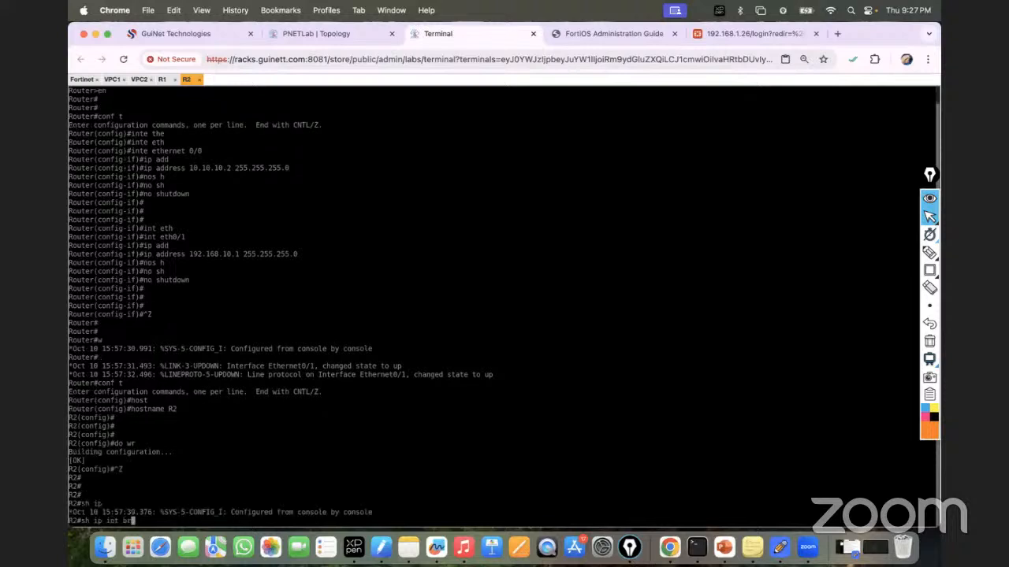
{"action": "key", "text": "Tab"}
{"action": "key", "text": "Return"}
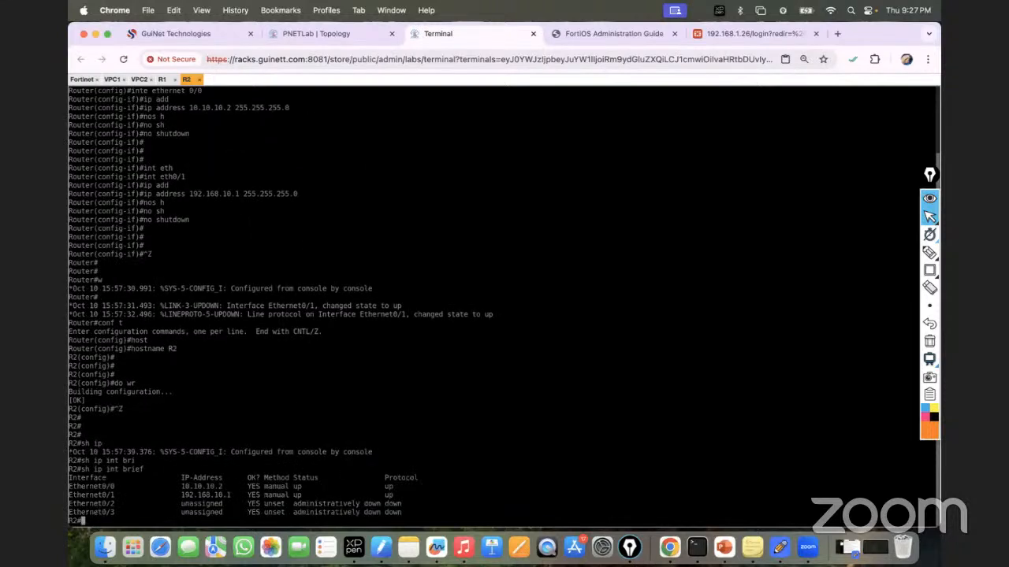
{"action": "left_click", "coordinate": [162, 79]}
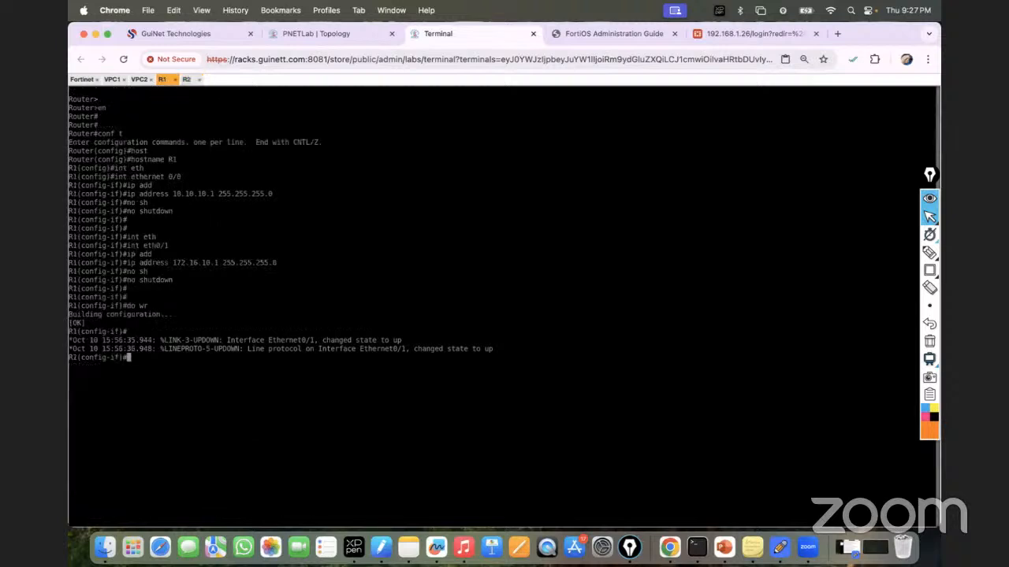
{"action": "key", "text": "ctrl+z"}
{"action": "key", "text": "Return"}
{"action": "key", "text": "Return"}
{"action": "type", "text": "sh ip int brie"}
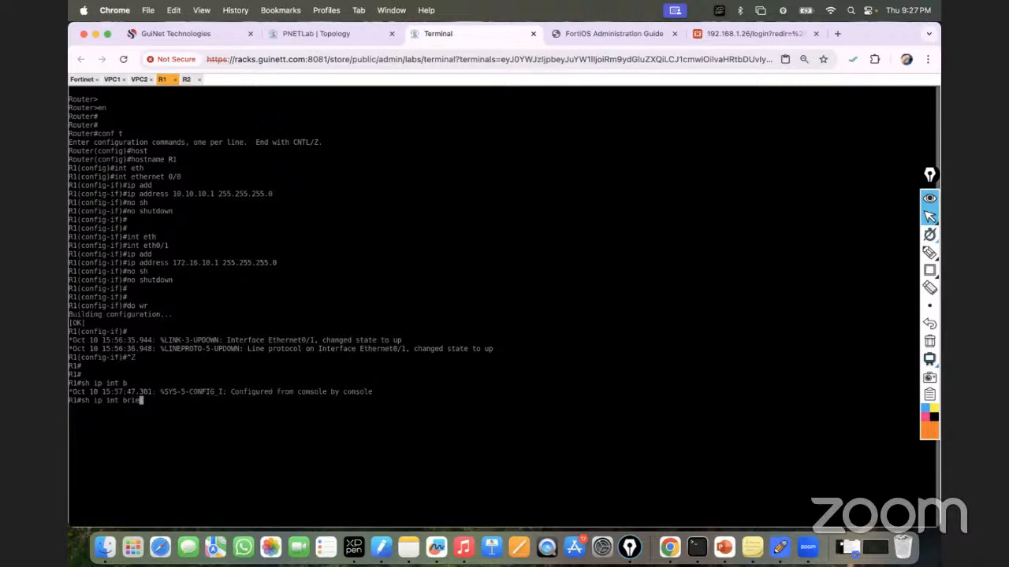
{"action": "key", "text": "Tab"}
{"action": "key", "text": "Return"}
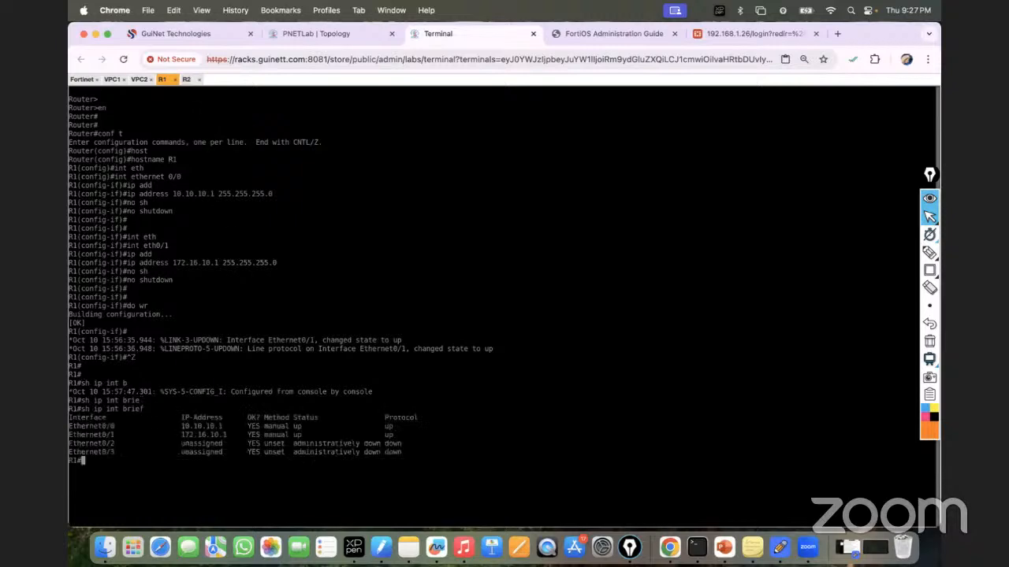
{"action": "left_click", "coordinate": [200, 34]}
{"action": "left_click", "coordinate": [288, 33]}
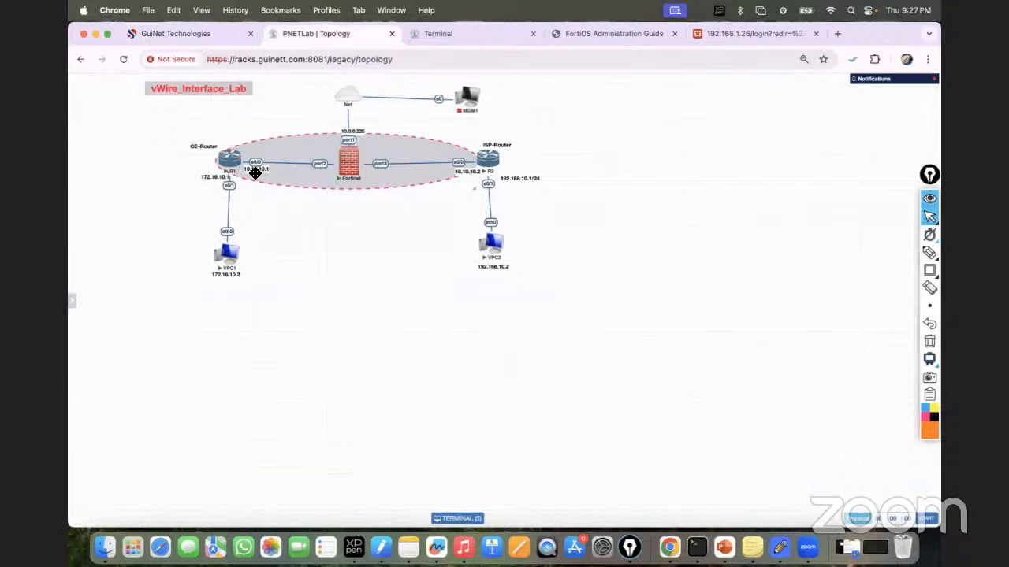
Step: Ping gateway 172.16.10.1 from VPC1, then view the lab topology diagram
{"action": "left_click", "coordinate": [443, 36]}
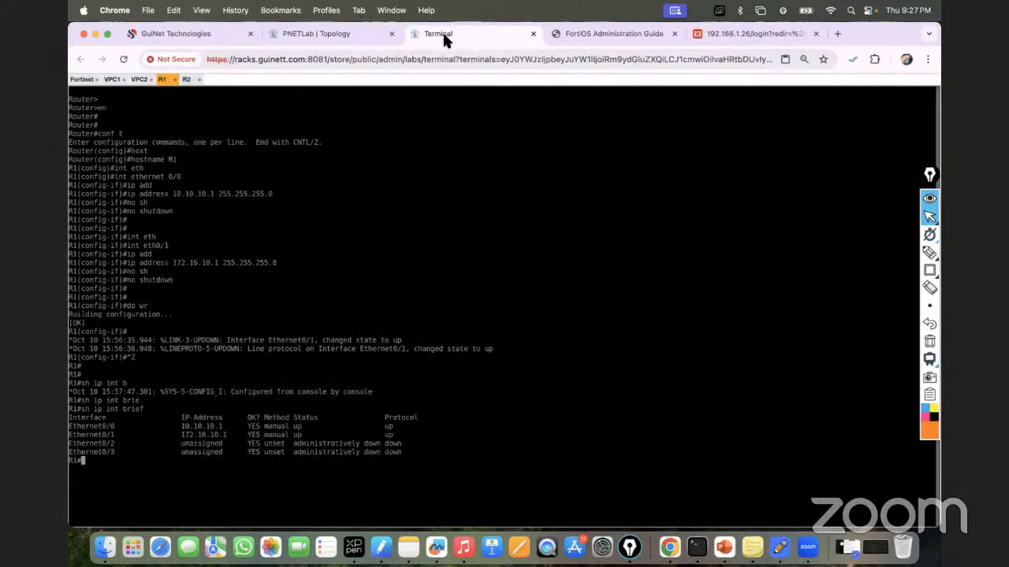
{"action": "left_click", "coordinate": [112, 80]}
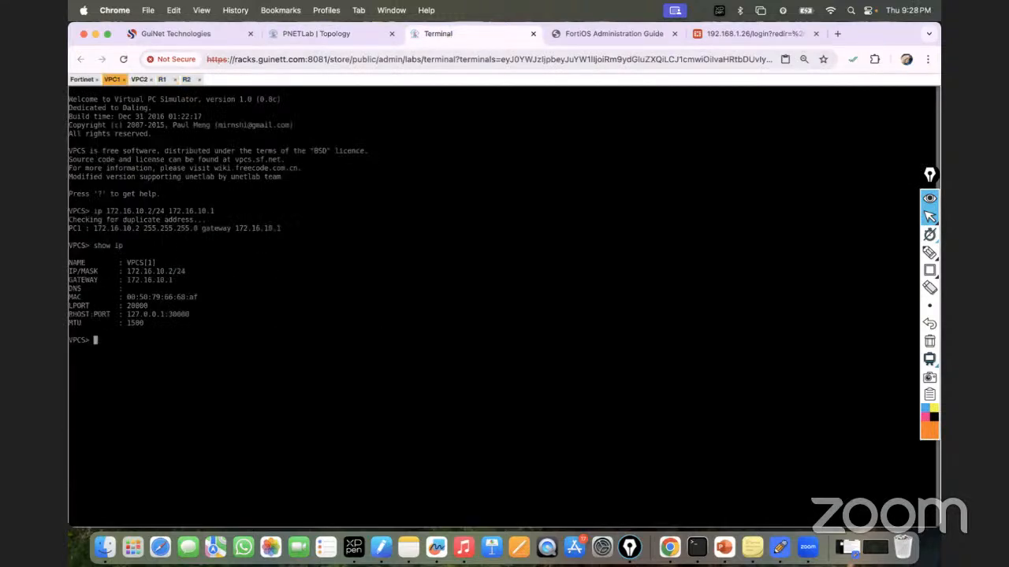
{"action": "type", "text": "ping 172.16.10.1"}
{"action": "left_click", "coordinate": [329, 35]}
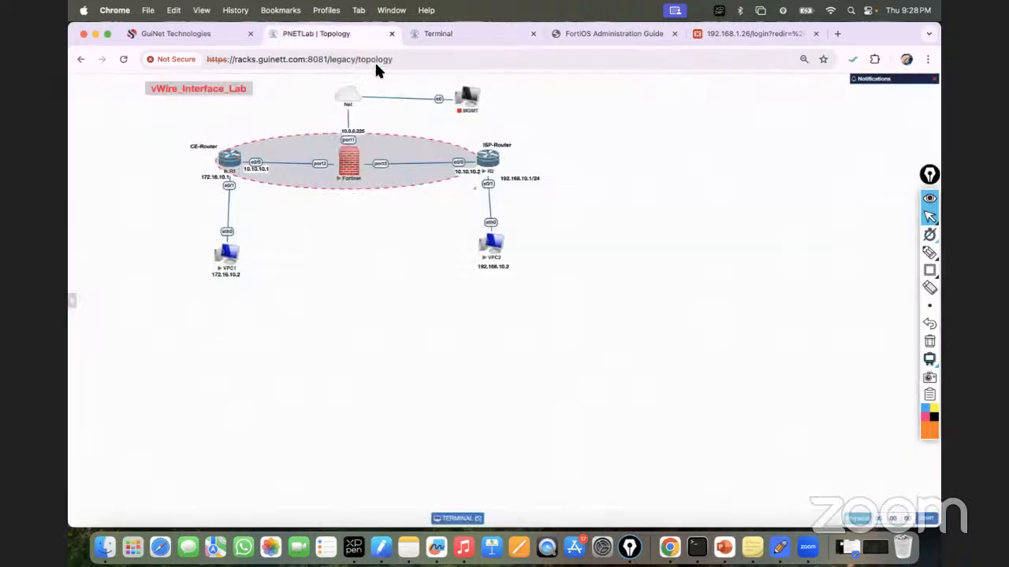
{"action": "left_click", "coordinate": [432, 36]}
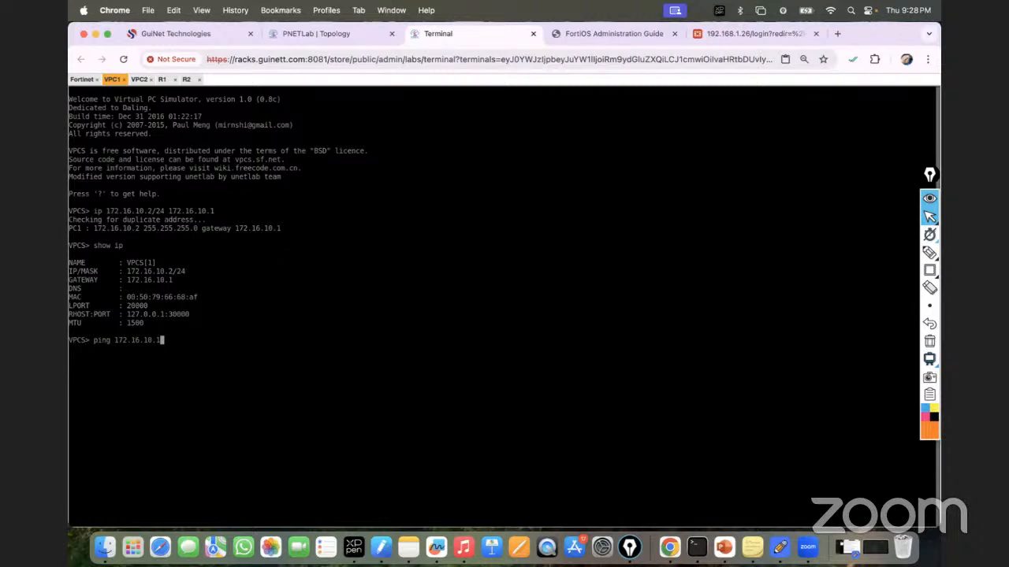
{"action": "left_click", "coordinate": [342, 36]}
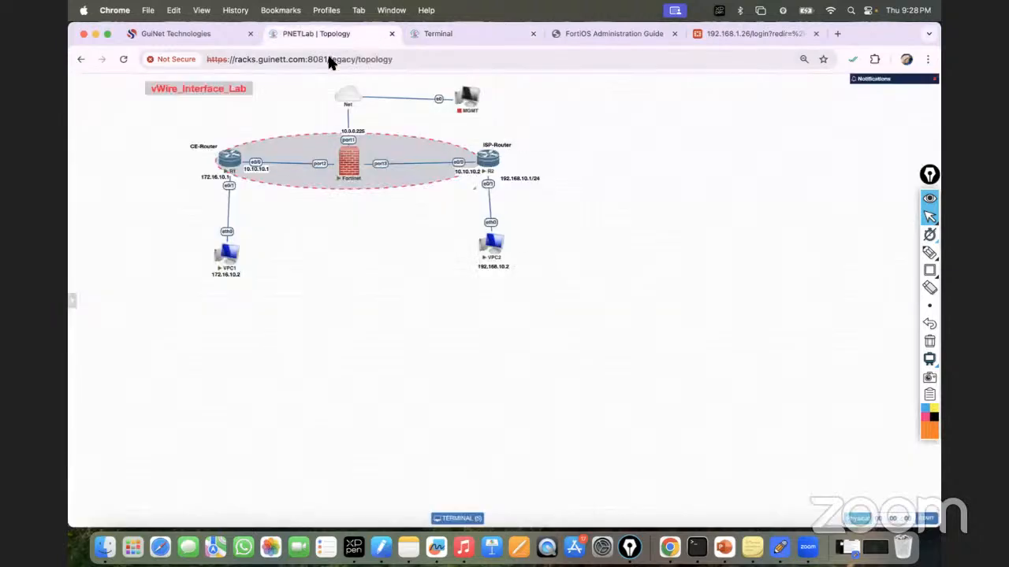
{"action": "left_click", "coordinate": [483, 27]}
{"action": "key", "text": "Return"}
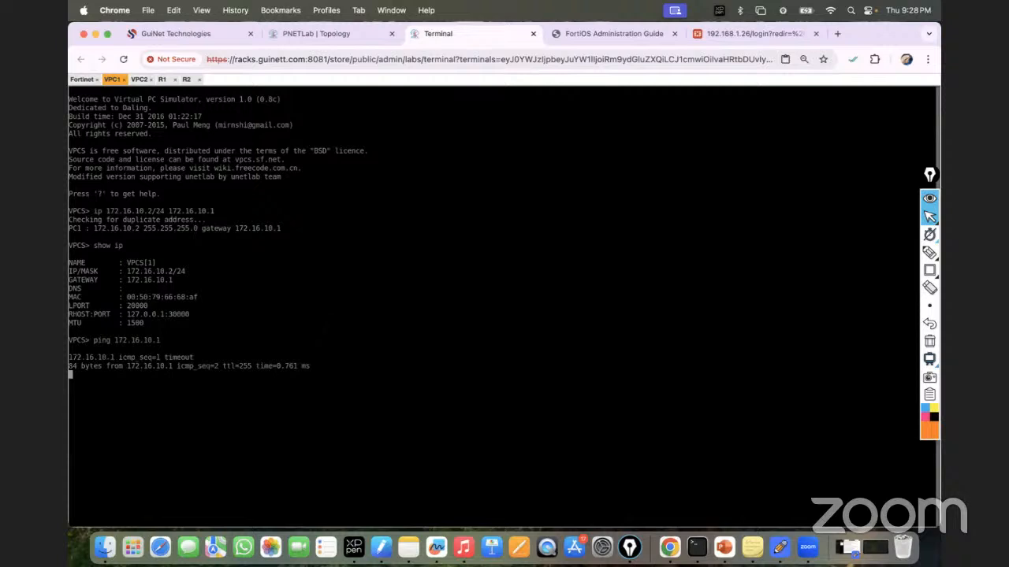
{"action": "left_click", "coordinate": [319, 33]}
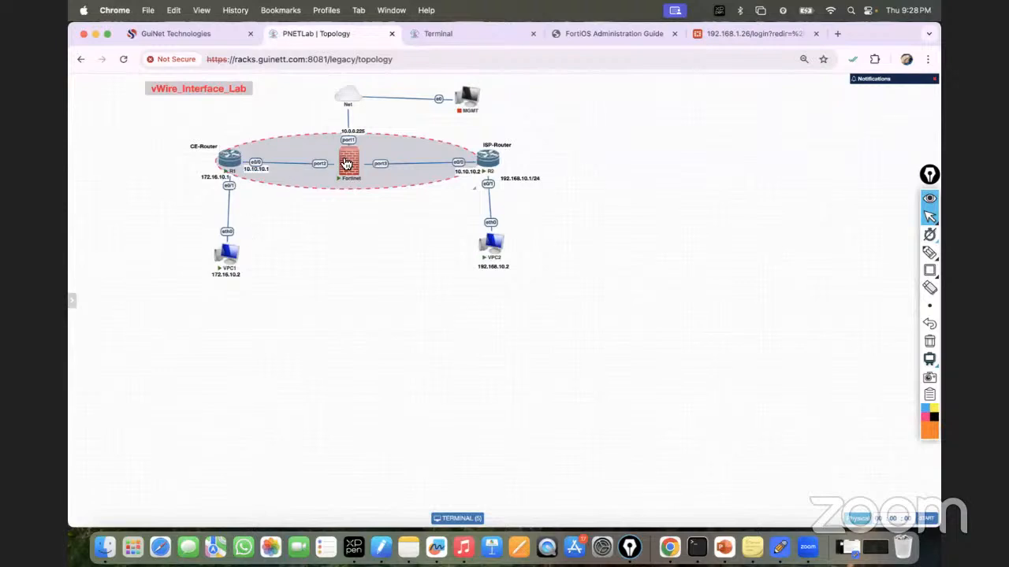
{"action": "mouse_move", "coordinate": [346, 164]}
Step: Highlight the VPC1–R1 link and mark that pings beyond R1 won't work
{"action": "left_click", "coordinate": [929, 252]}
{"action": "mouse_move", "coordinate": [227, 268]}
{"action": "left_mouse_down"}
{"action": "mouse_move", "coordinate": [218, 276]}
{"action": "mouse_move", "coordinate": [228, 187]}
{"action": "mouse_move", "coordinate": [266, 189]}
{"action": "mouse_move", "coordinate": [260, 161]}
{"action": "left_mouse_up"}
{"action": "mouse_move", "coordinate": [262, 198]}
{"action": "left_mouse_down"}
{"action": "mouse_move", "coordinate": [279, 255]}
{"action": "mouse_move", "coordinate": [312, 257]}
{"action": "mouse_move", "coordinate": [349, 229]}
{"action": "mouse_move", "coordinate": [364, 235]}
{"action": "left_mouse_up"}
{"action": "left_click_drag", "start_coordinate": [295, 270], "coordinate": [372, 229]}
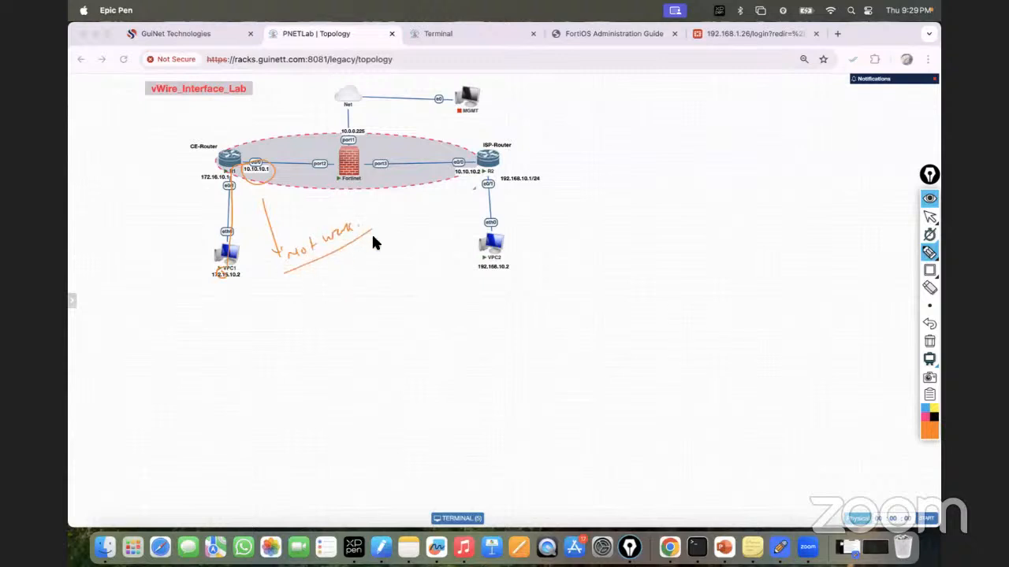
{"action": "mouse_move", "coordinate": [274, 272]}
{"action": "left_mouse_down"}
{"action": "mouse_move", "coordinate": [291, 310]}
{"action": "mouse_move", "coordinate": [284, 297]}
{"action": "mouse_move", "coordinate": [323, 298]}
{"action": "mouse_move", "coordinate": [375, 271]}
{"action": "mouse_move", "coordinate": [383, 248]}
{"action": "mouse_move", "coordinate": [435, 230]}
{"action": "mouse_move", "coordinate": [447, 238]}
{"action": "left_mouse_up"}
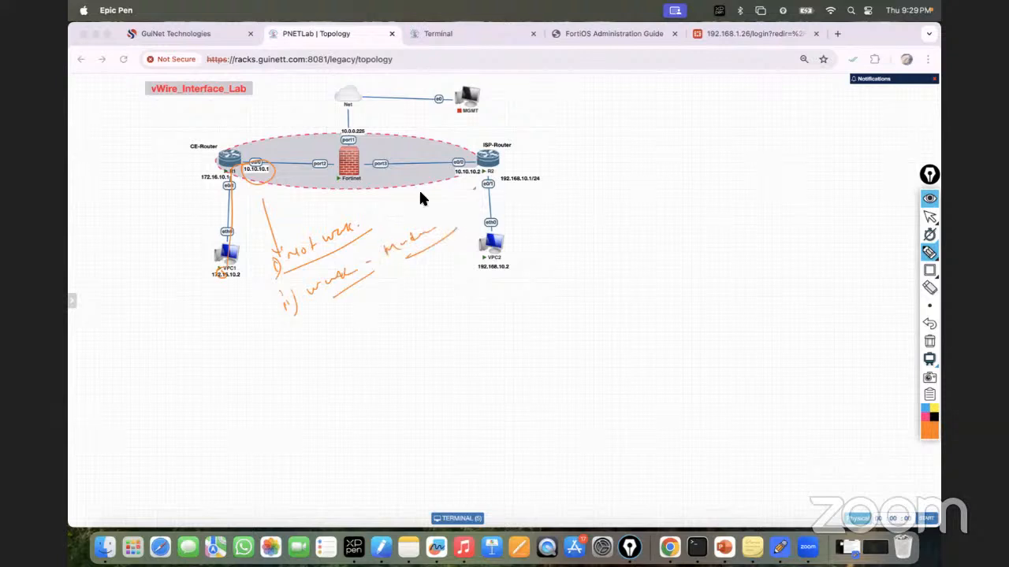
Step: Clear the annotations and go back to VPC1's console
{"action": "left_click", "coordinate": [929, 341]}
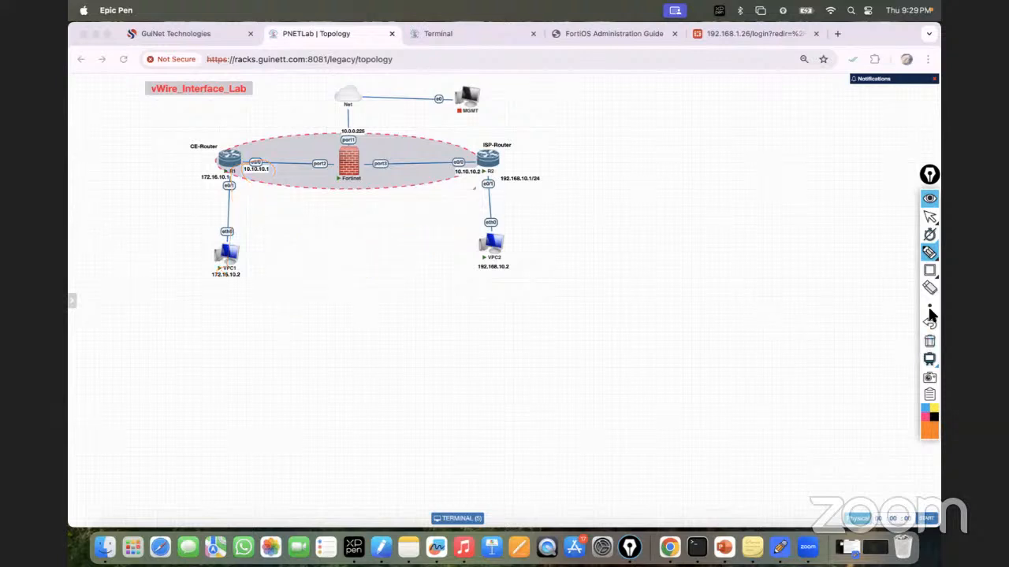
{"action": "left_click", "coordinate": [930, 217]}
{"action": "left_click", "coordinate": [465, 33]}
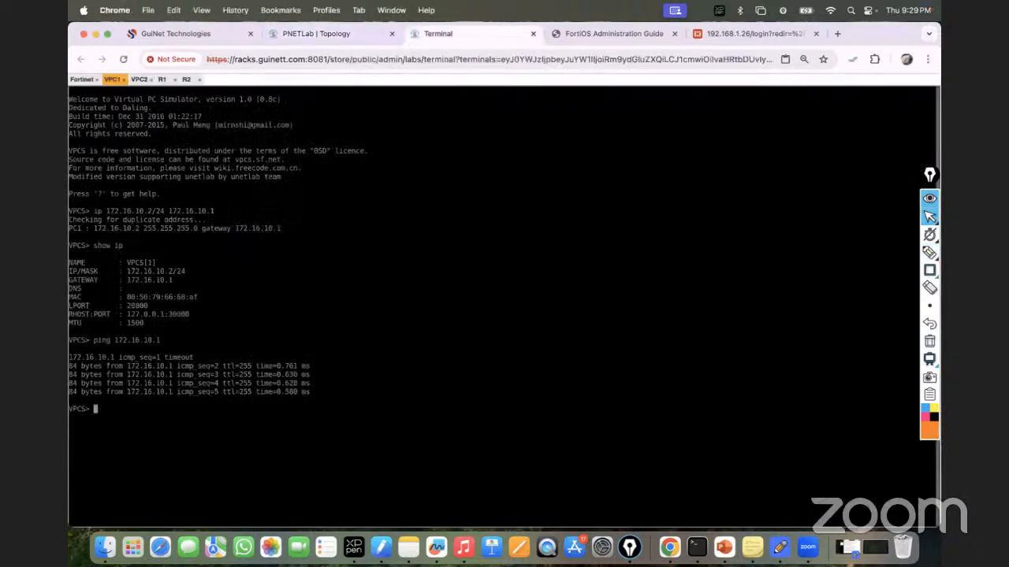
Step: Ping 10.10.10.2 from VPC1 and stop it once the requests time out
{"action": "type", "text": "ping 10.10.10.2"}
{"action": "key", "text": "Return"}
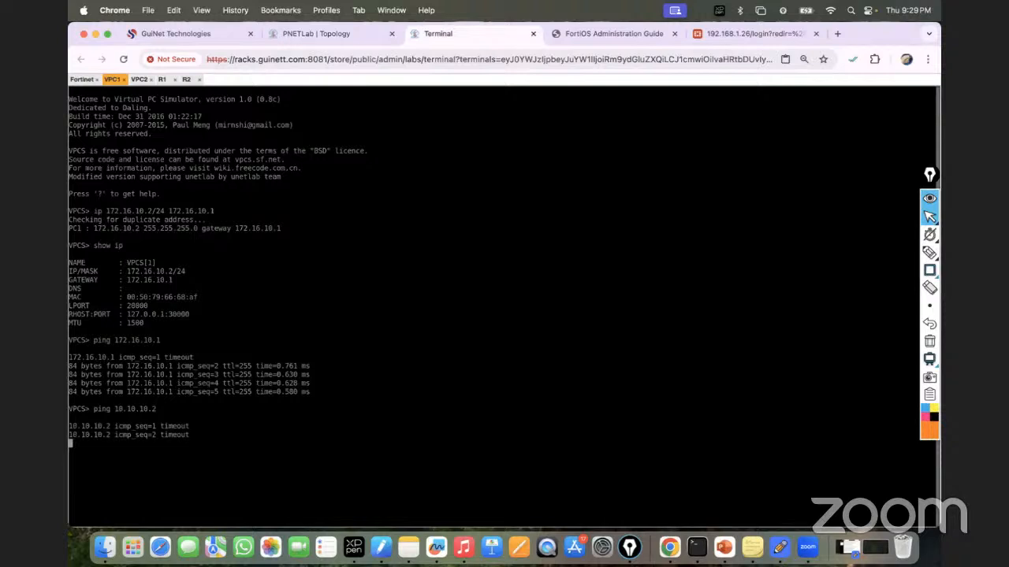
{"action": "key", "text": "ctrl+c"}
Step: Ping 10.10.10.1 from VPC1 twice, getting replies, then bring up R2's console
{"action": "key", "text": "Up"}
{"action": "key", "text": "BackSpace"}
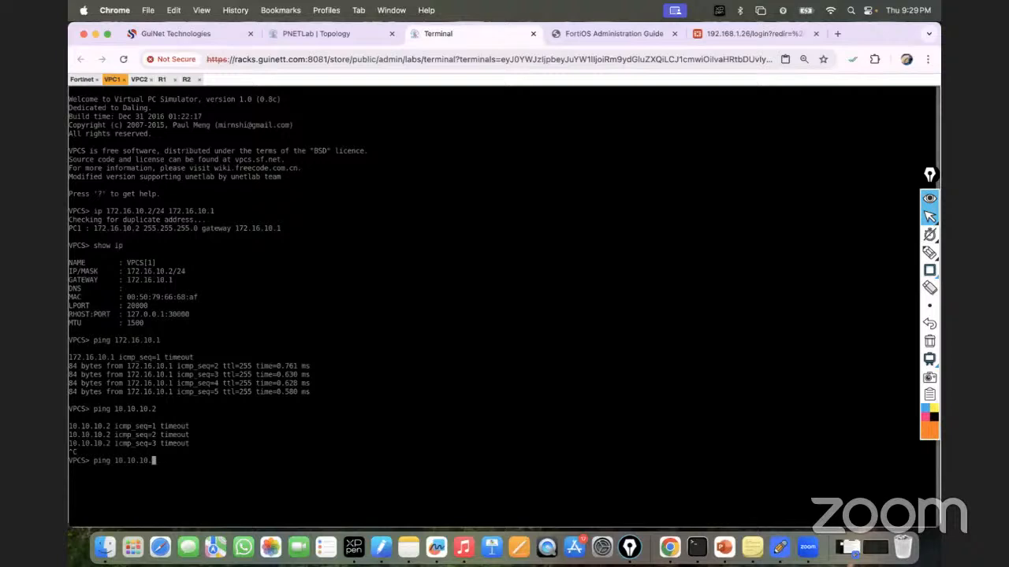
{"action": "left_click", "coordinate": [326, 46]}
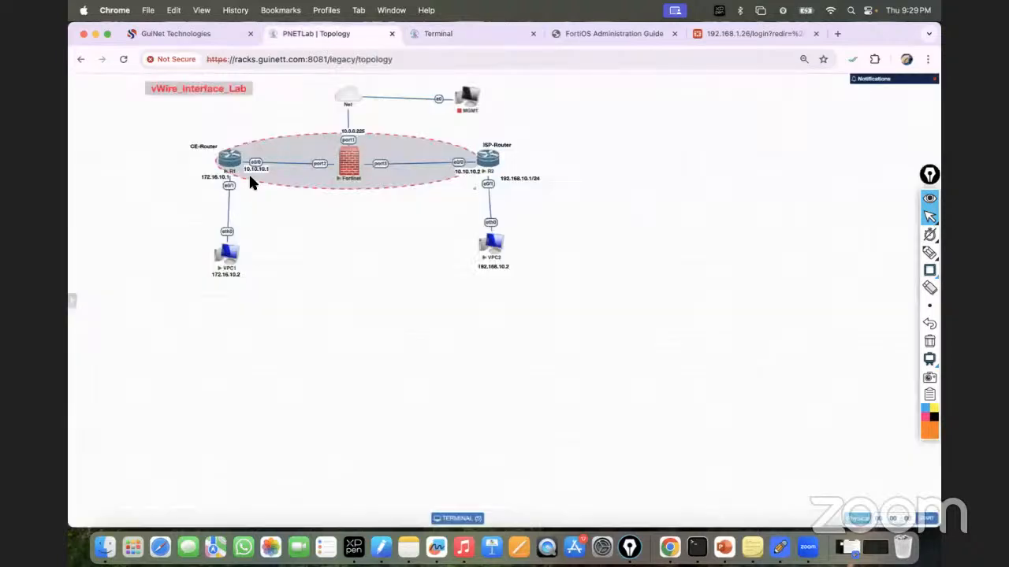
{"action": "left_click", "coordinate": [444, 32]}
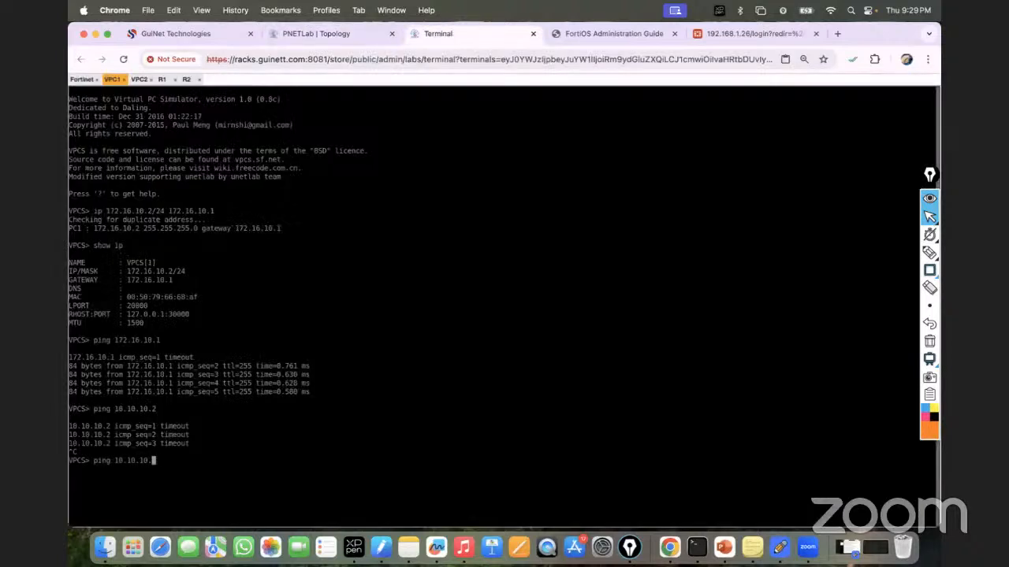
{"action": "type", "text": "1"}
{"action": "key", "text": "Return"}
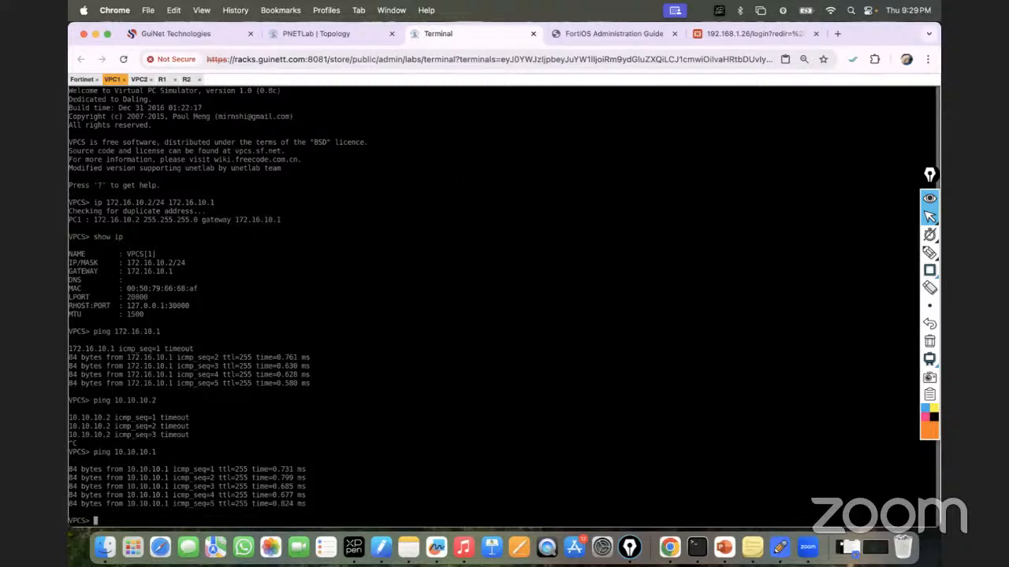
{"action": "key", "text": "Up"}
{"action": "key", "text": "Return"}
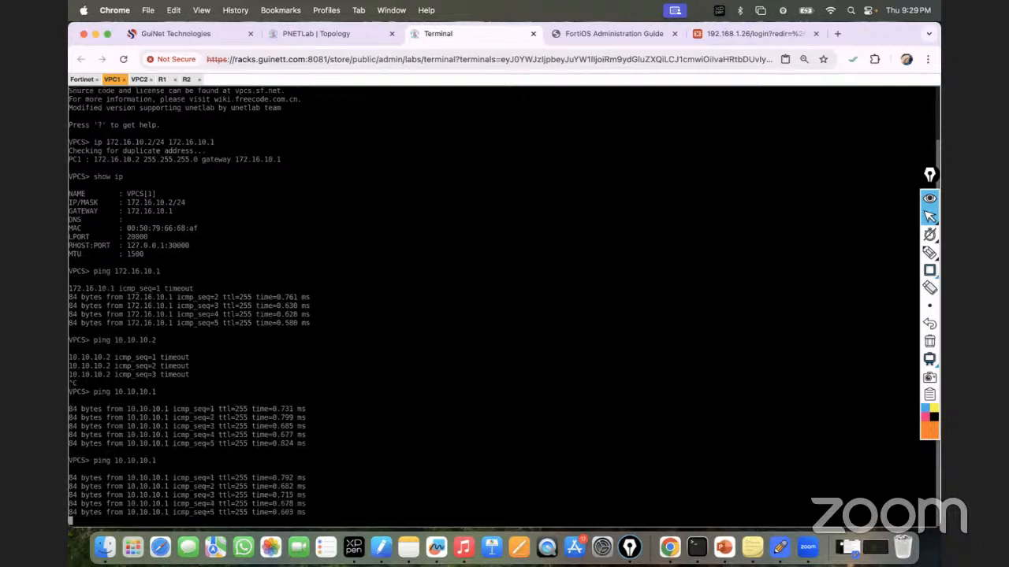
{"action": "left_click", "coordinate": [187, 80]}
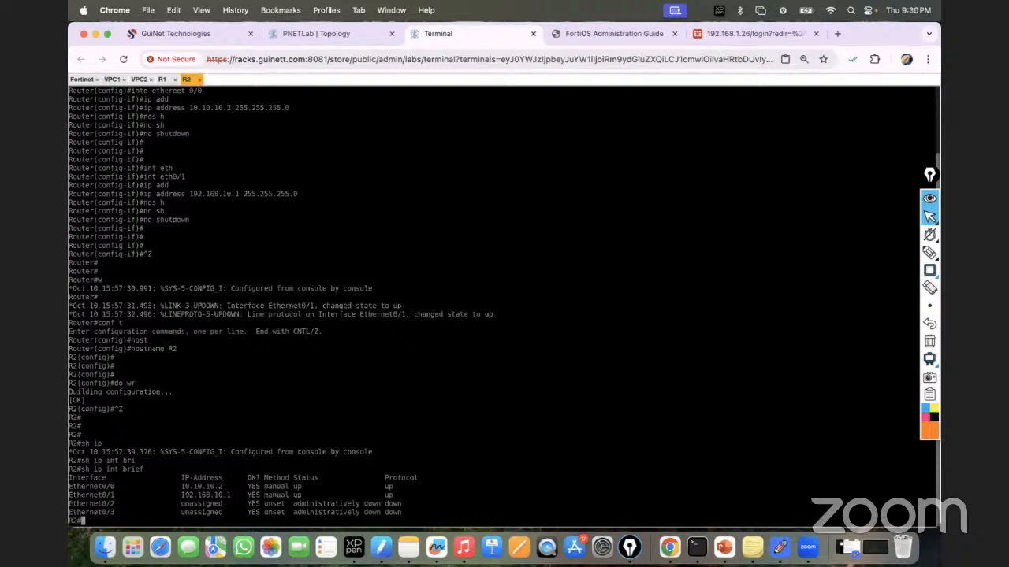
Step: Show R2's routing table with 'sh ip route' and box its connected 10.10.10.0/24 and 192.168.10.0/24 routes
{"action": "key", "text": "Return"}
{"action": "key", "text": "Return"}
{"action": "key", "text": "Return"}
{"action": "key", "text": "Return"}
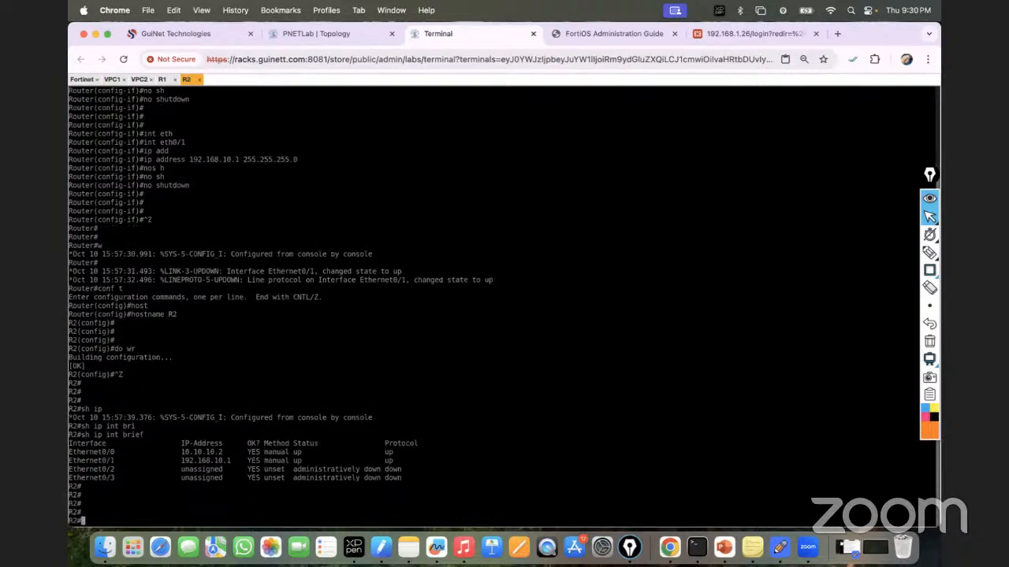
{"action": "type", "text": "sh ip route"}
{"action": "key", "text": "Return"}
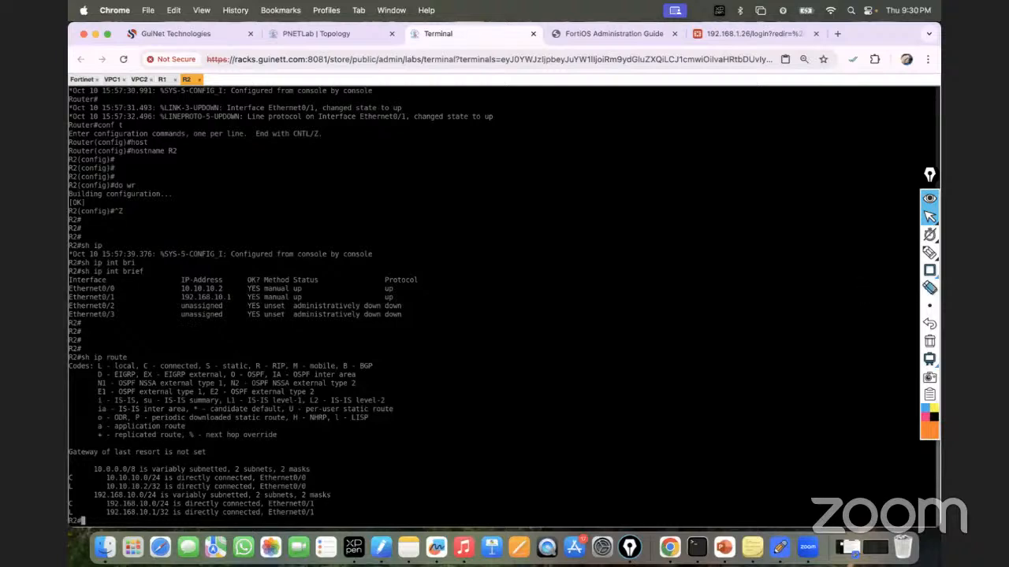
{"action": "left_click", "coordinate": [930, 270]}
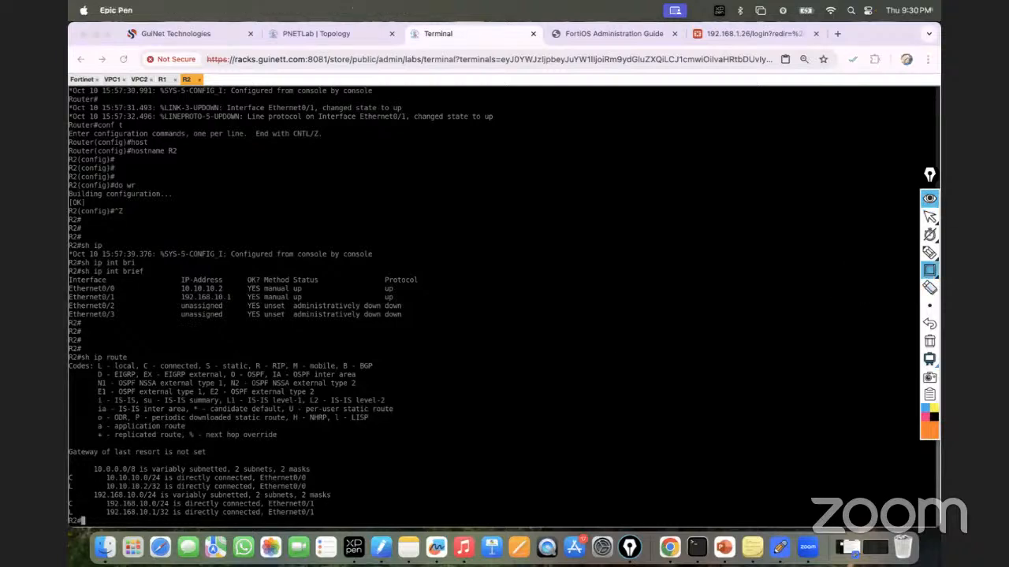
{"action": "left_click_drag", "start_coordinate": [71, 476], "coordinate": [315, 481]}
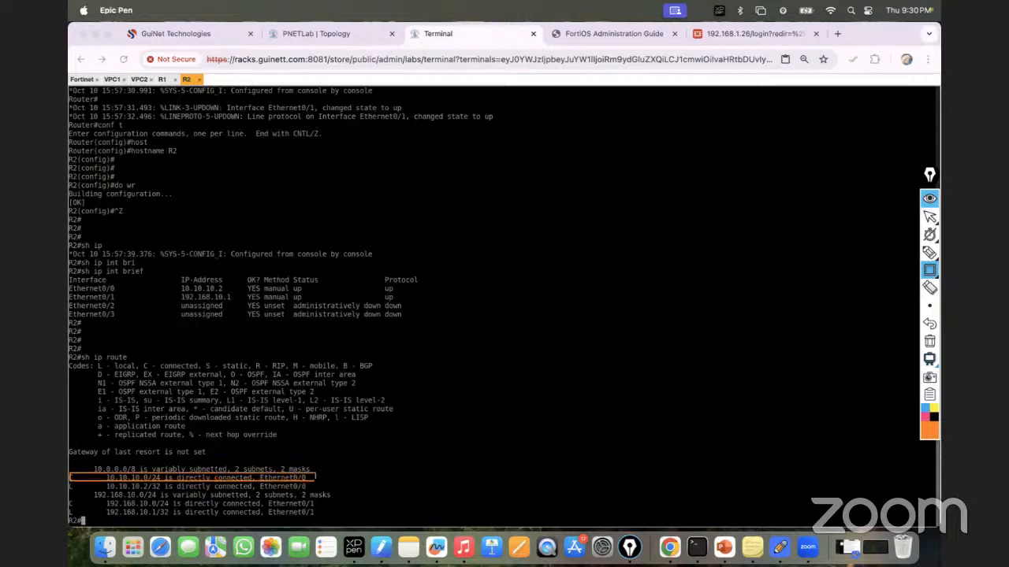
{"action": "left_click_drag", "start_coordinate": [70, 500], "coordinate": [78, 507]}
{"action": "left_click", "coordinate": [929, 341]}
{"action": "left_click", "coordinate": [930, 221]}
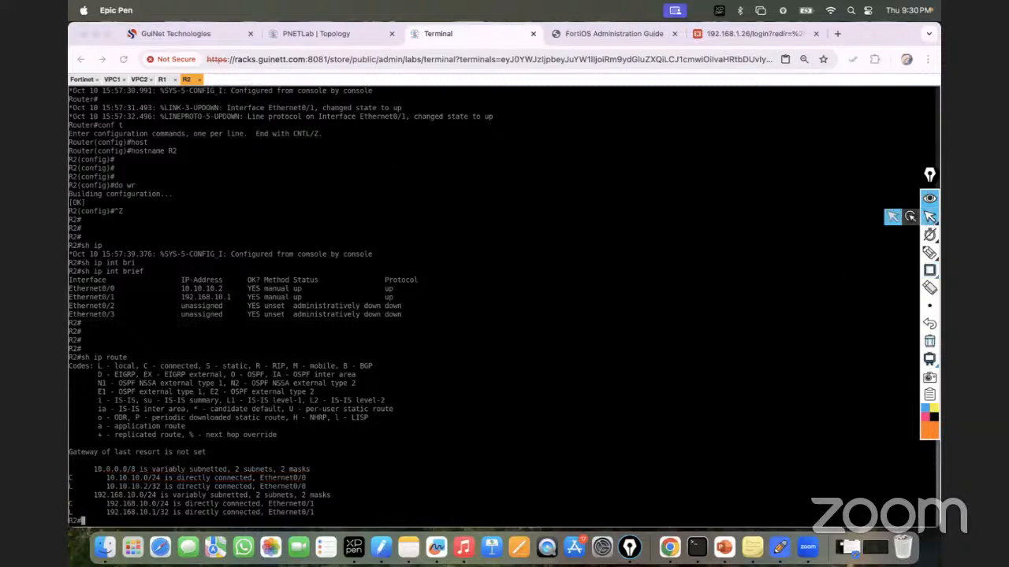
Step: Show R1's routing table and highlight its connected 10.10.10.0/24 and 172.16.10.0/24 routes
{"action": "left_click", "coordinate": [161, 80]}
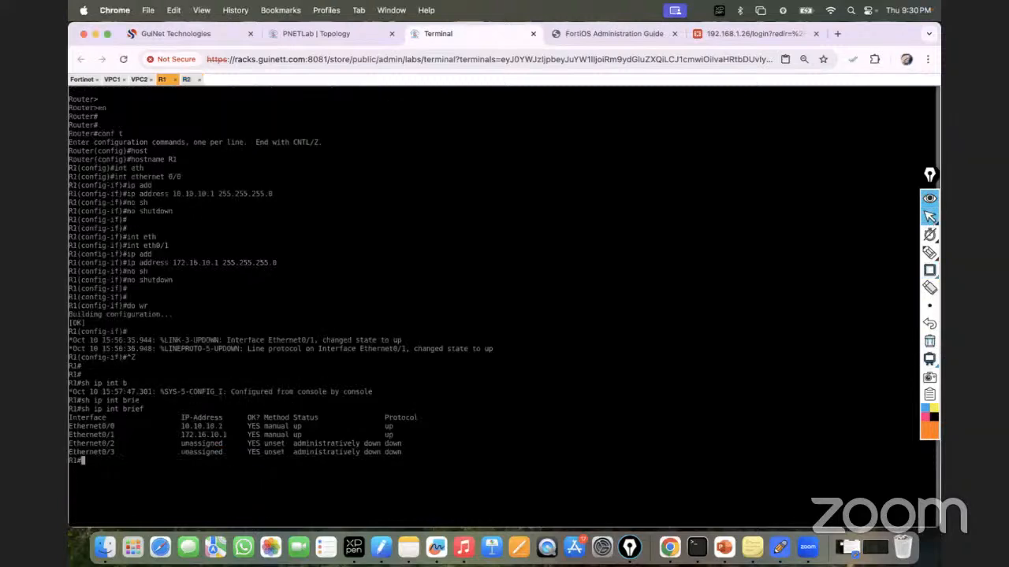
{"action": "type", "text": "sh ip route"}
{"action": "key", "text": "Return"}
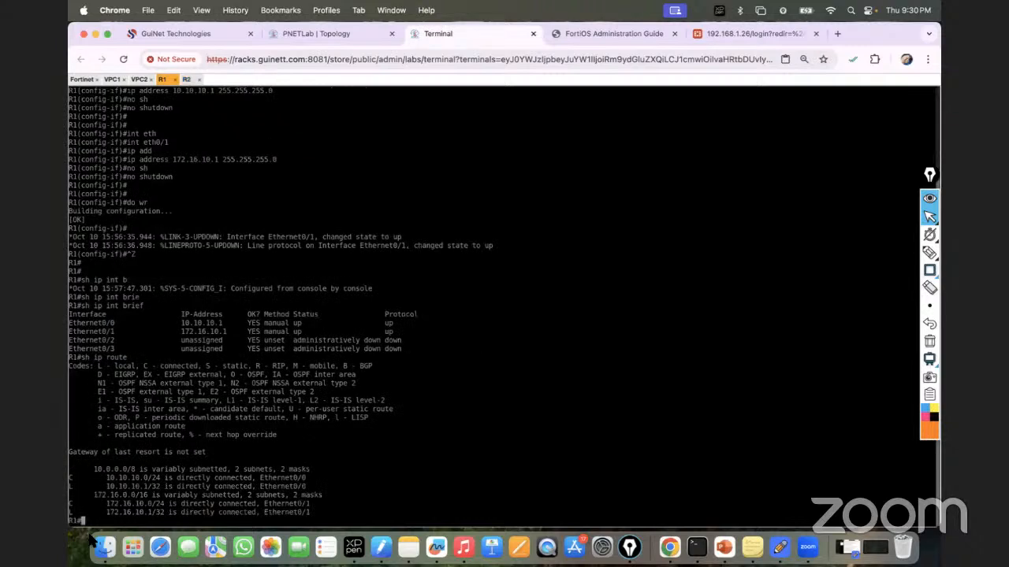
{"action": "left_click_drag", "start_coordinate": [69, 478], "coordinate": [253, 478]}
{"action": "left_click_drag", "start_coordinate": [70, 504], "coordinate": [320, 504]}
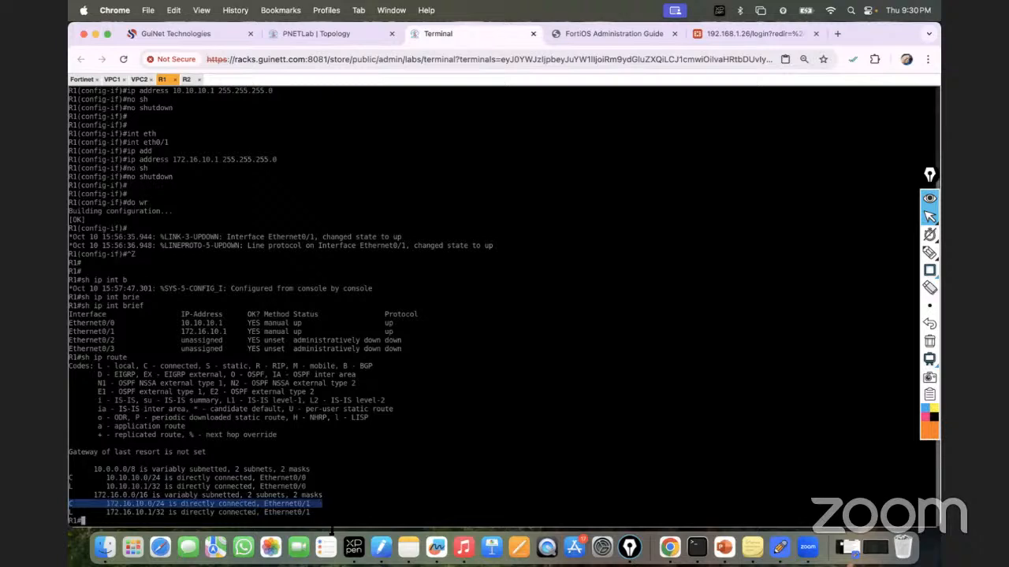
Step: Ping 10.10.10.2 from VPC1 again; it still times out
{"action": "left_click", "coordinate": [113, 80]}
{"action": "key", "text": "Up"}
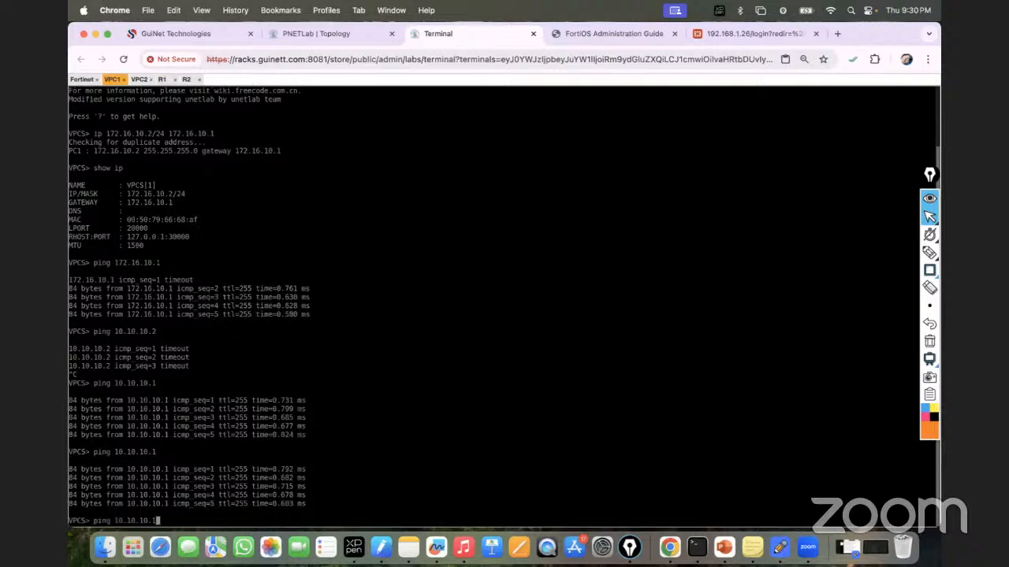
{"action": "key", "text": "Return"}
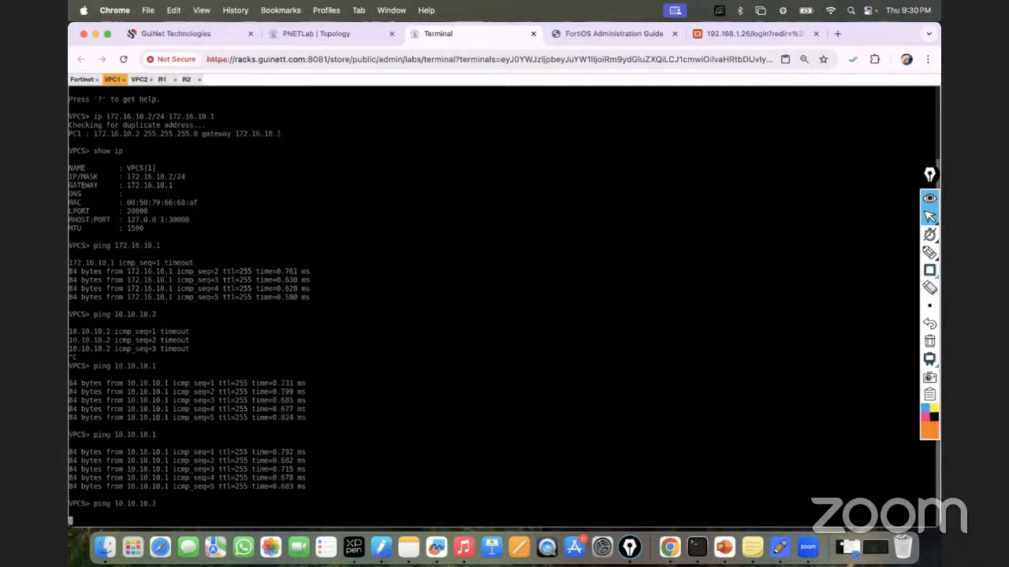
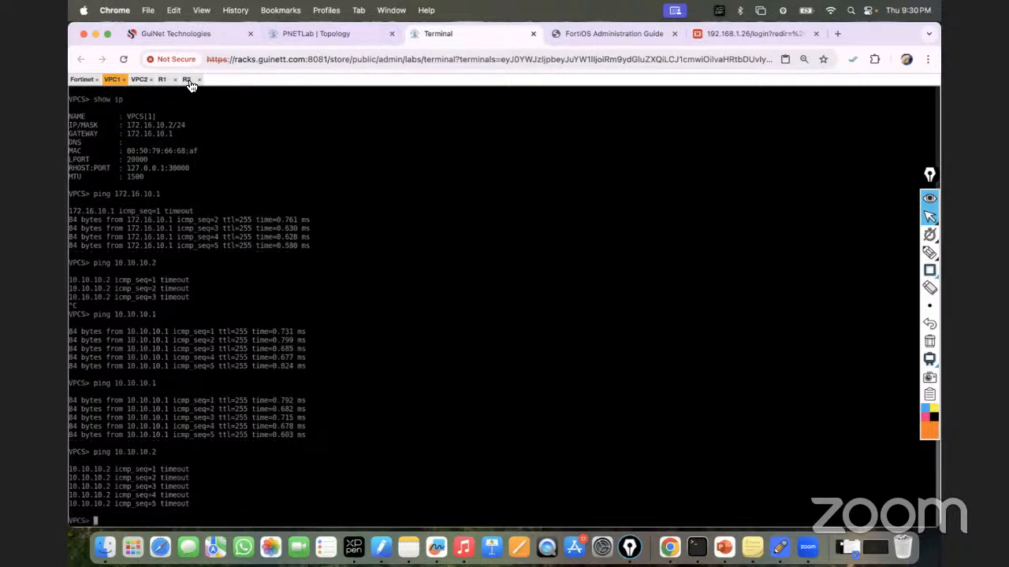
Step: Highlight the 10.10.10.0/24 connected route in R1's routing table, then return to the topology
{"action": "left_click", "coordinate": [163, 81]}
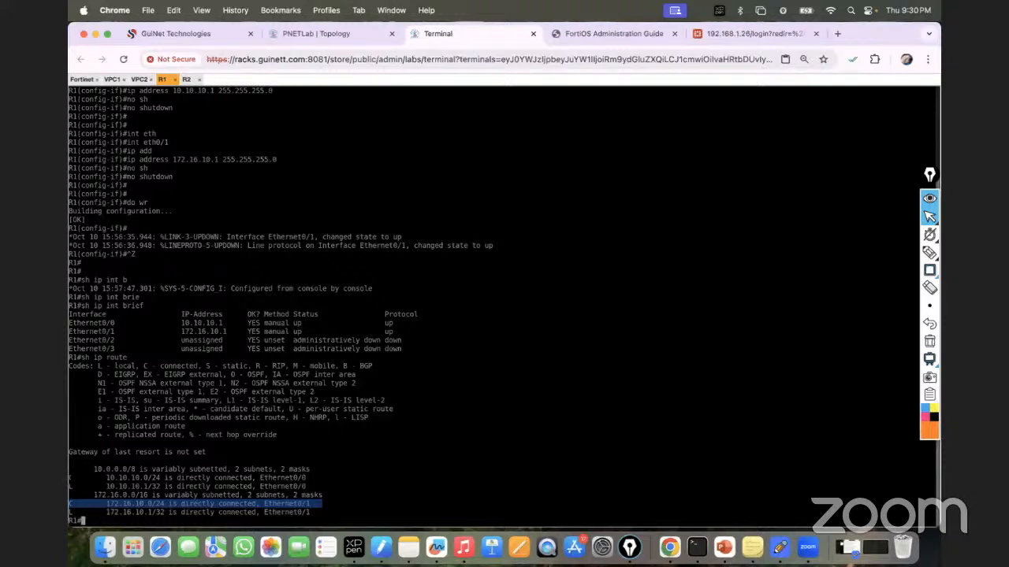
{"action": "left_click_drag", "start_coordinate": [70, 477], "coordinate": [316, 478]}
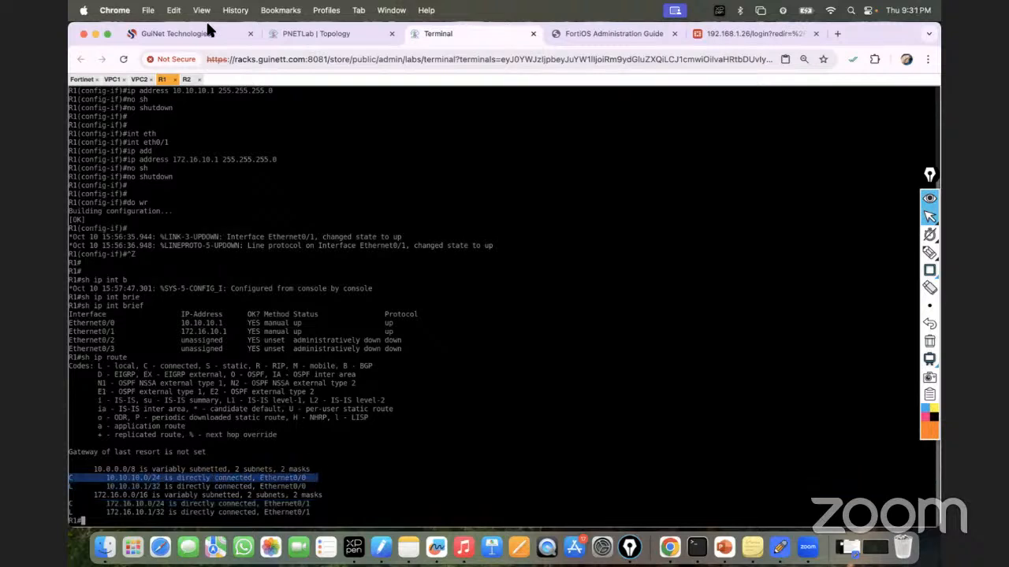
{"action": "left_click", "coordinate": [325, 31]}
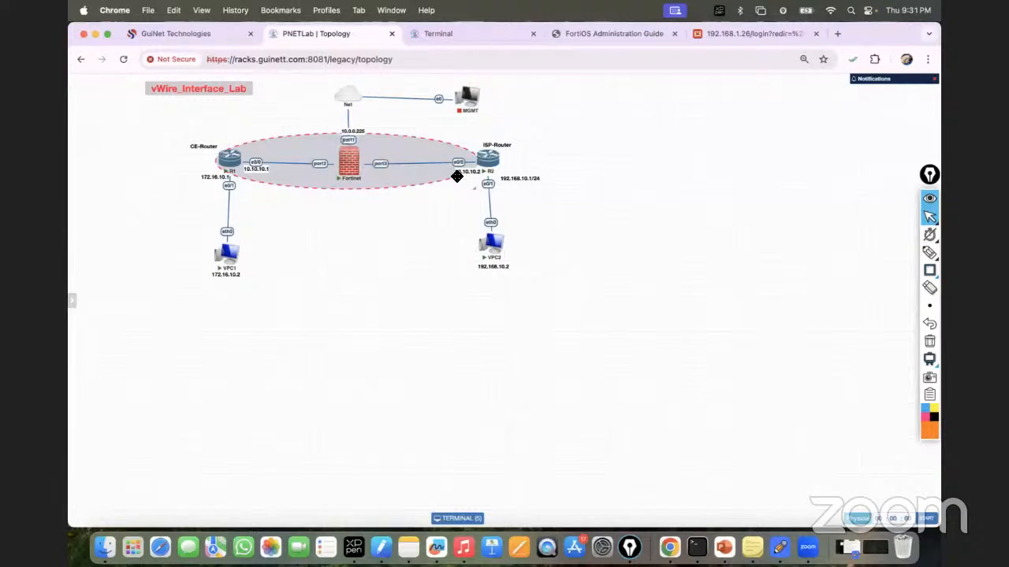
{"action": "left_click", "coordinate": [930, 252]}
{"action": "left_click", "coordinate": [873, 253]}
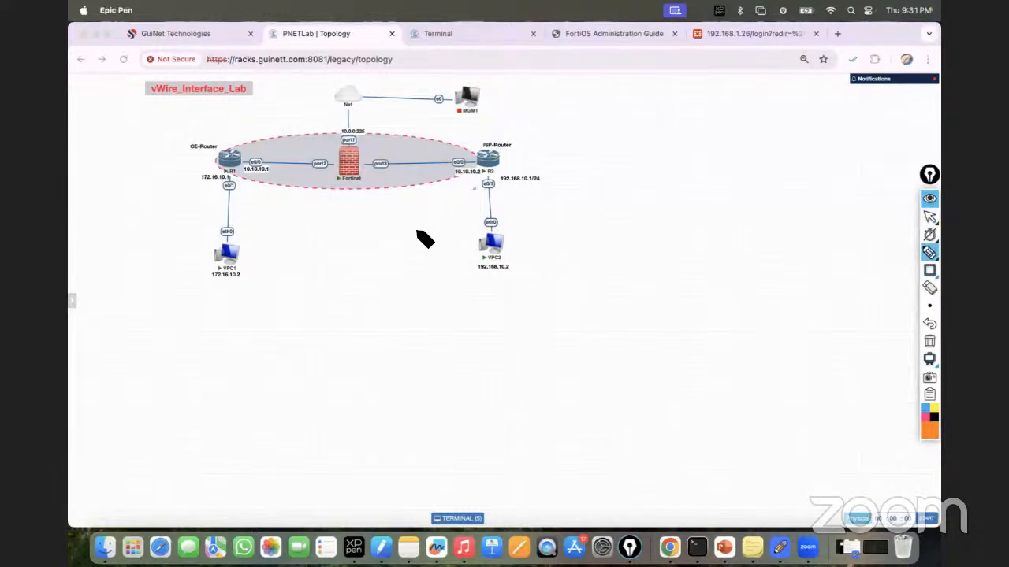
{"action": "mouse_move", "coordinate": [236, 275]}
{"action": "left_mouse_down"}
{"action": "mouse_move", "coordinate": [227, 272]}
{"action": "mouse_move", "coordinate": [238, 272]}
{"action": "left_mouse_up"}
{"action": "mouse_move", "coordinate": [235, 209]}
{"action": "left_mouse_down"}
{"action": "mouse_move", "coordinate": [223, 180]}
{"action": "mouse_move", "coordinate": [252, 158]}
{"action": "mouse_move", "coordinate": [465, 164]}
{"action": "left_mouse_up"}
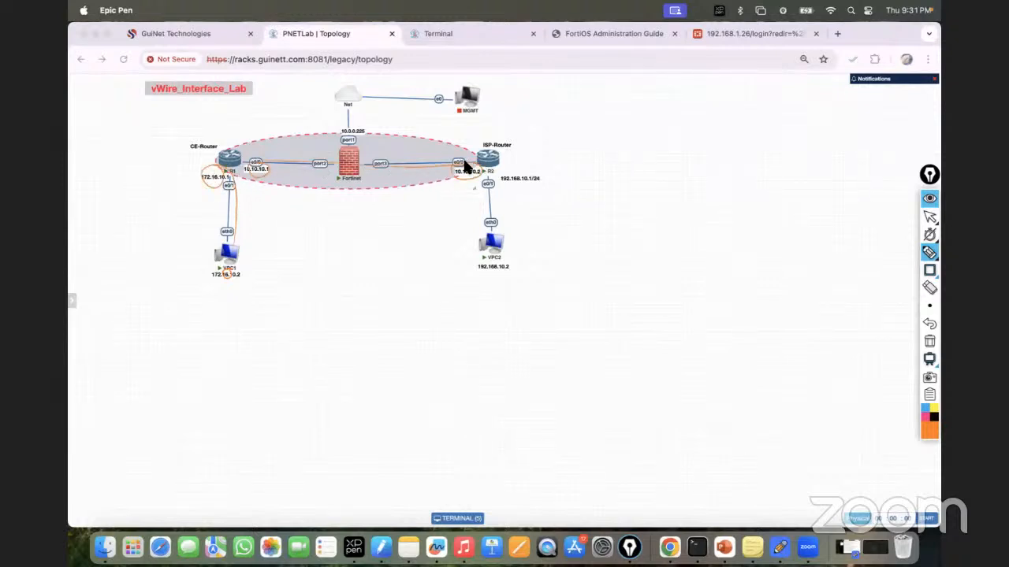
{"action": "mouse_move", "coordinate": [256, 185]}
{"action": "left_mouse_down"}
{"action": "mouse_move", "coordinate": [276, 229]}
{"action": "mouse_move", "coordinate": [307, 254]}
{"action": "mouse_move", "coordinate": [311, 236]}
{"action": "mouse_move", "coordinate": [342, 233]}
{"action": "mouse_move", "coordinate": [324, 228]}
{"action": "mouse_move", "coordinate": [349, 239]}
{"action": "mouse_move", "coordinate": [386, 209]}
{"action": "mouse_move", "coordinate": [403, 209]}
{"action": "left_mouse_up"}
{"action": "left_click_drag", "start_coordinate": [359, 244], "coordinate": [416, 217]}
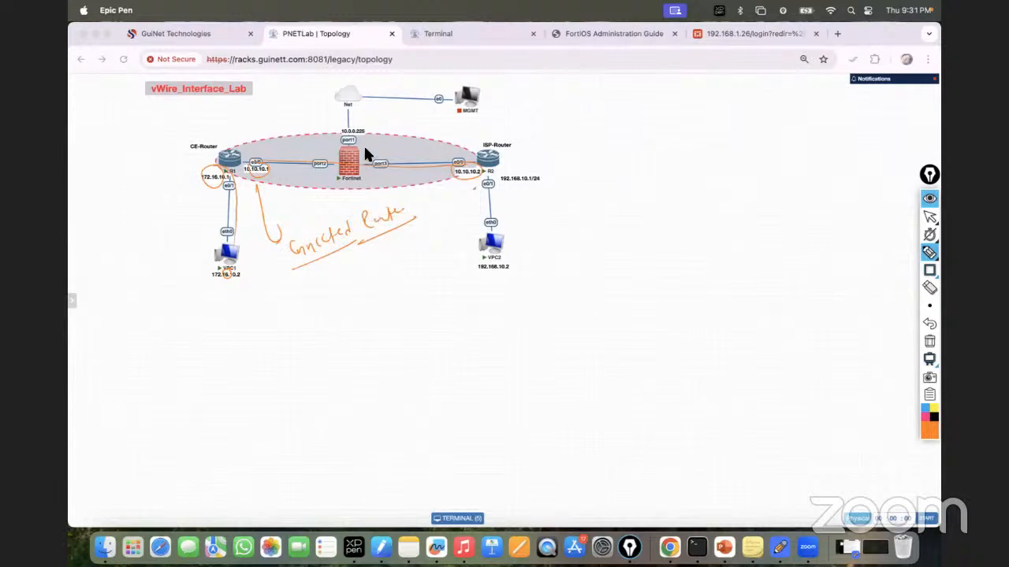
{"action": "mouse_move", "coordinate": [361, 175]}
{"action": "left_mouse_down"}
{"action": "mouse_move", "coordinate": [351, 158]}
{"action": "mouse_move", "coordinate": [342, 182]}
{"action": "mouse_move", "coordinate": [362, 165]}
{"action": "mouse_move", "coordinate": [344, 158]}
{"action": "left_mouse_up"}
{"action": "left_click", "coordinate": [930, 340]}
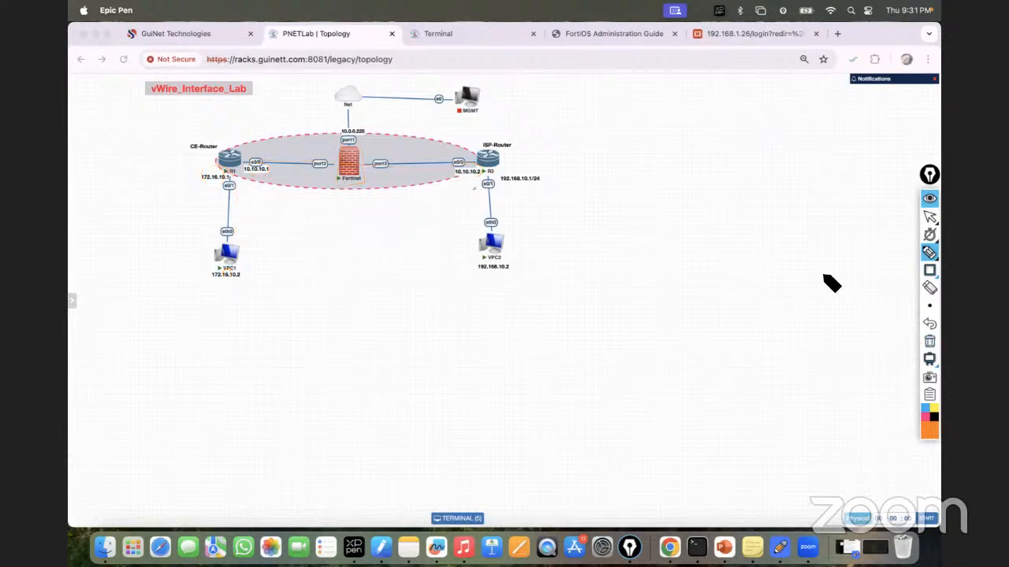
{"action": "left_click", "coordinate": [930, 219]}
{"action": "left_click", "coordinate": [250, 161]}
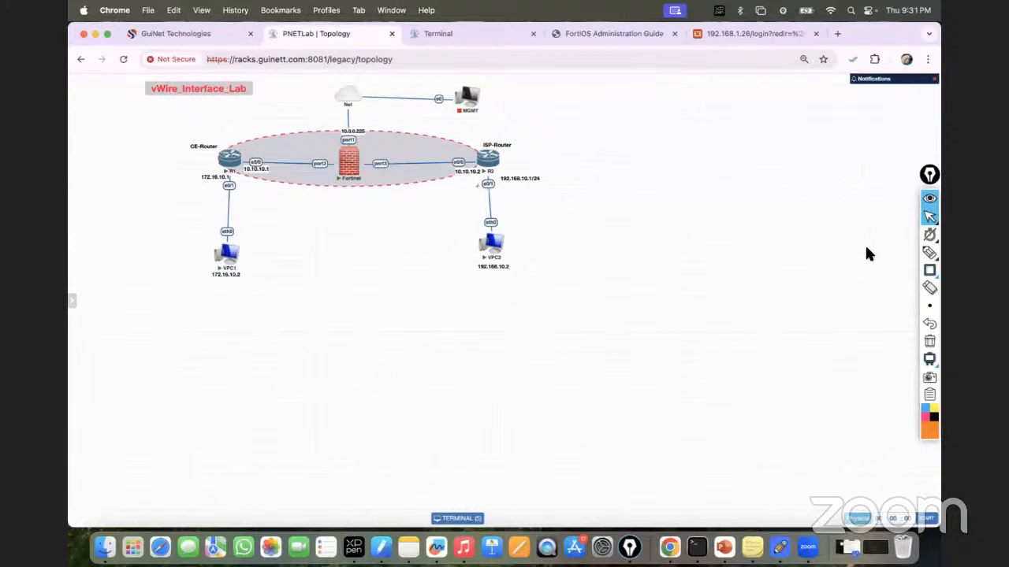
{"action": "left_click", "coordinate": [930, 253]}
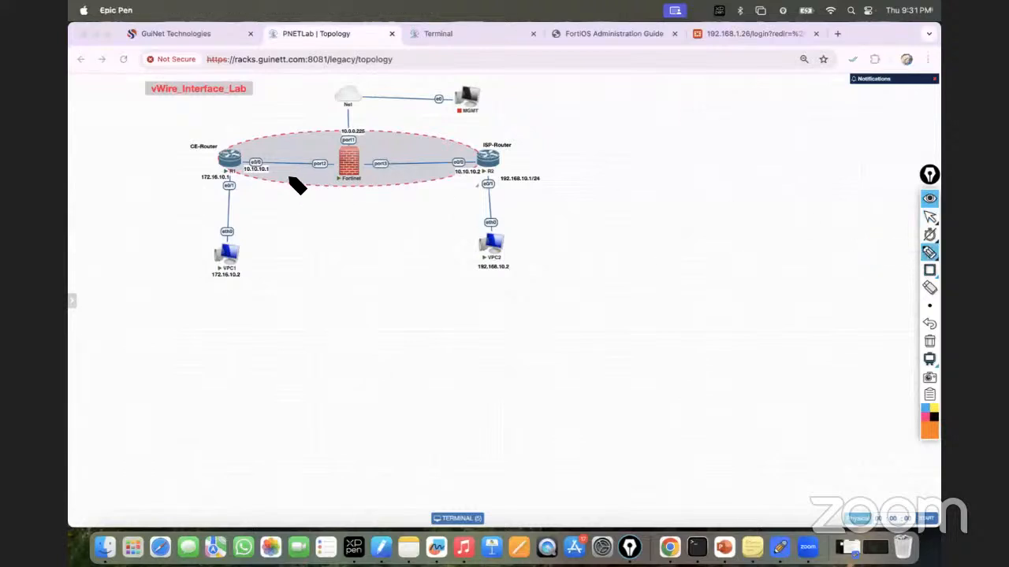
{"action": "left_click_drag", "start_coordinate": [253, 164], "coordinate": [478, 166]}
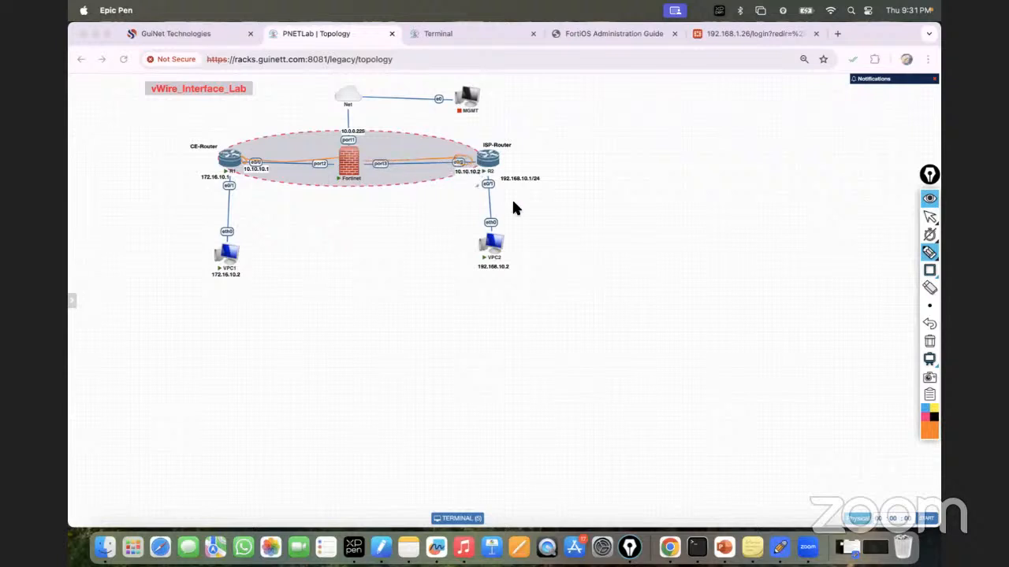
{"action": "left_click", "coordinate": [930, 341]}
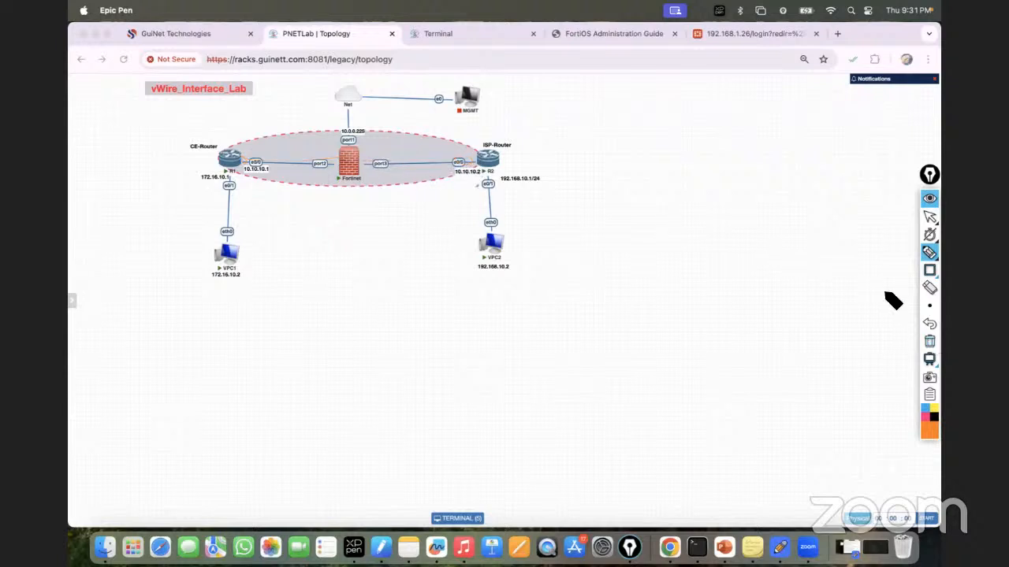
{"action": "mouse_move", "coordinate": [928, 223]}
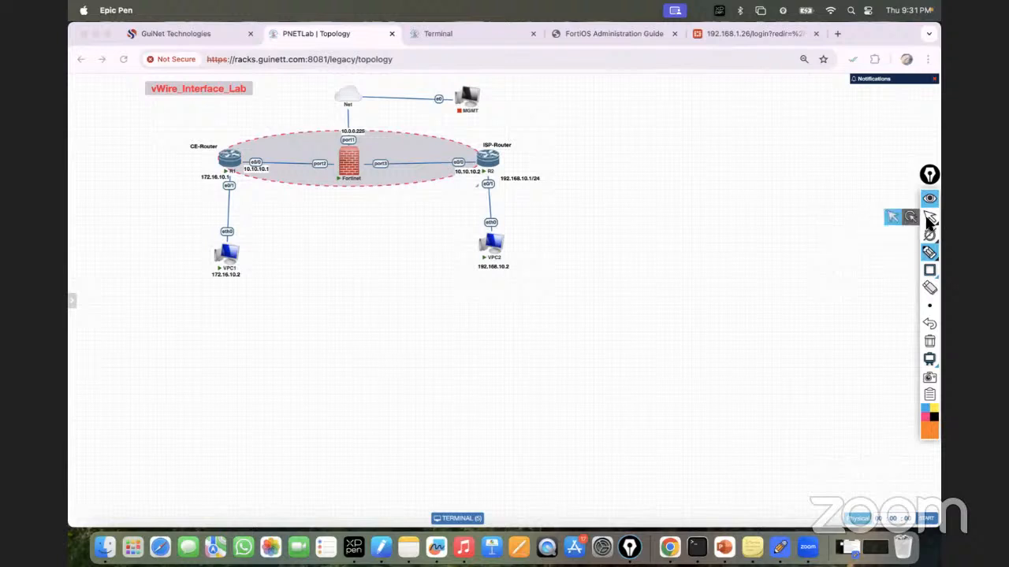
{"action": "left_click", "coordinate": [897, 218]}
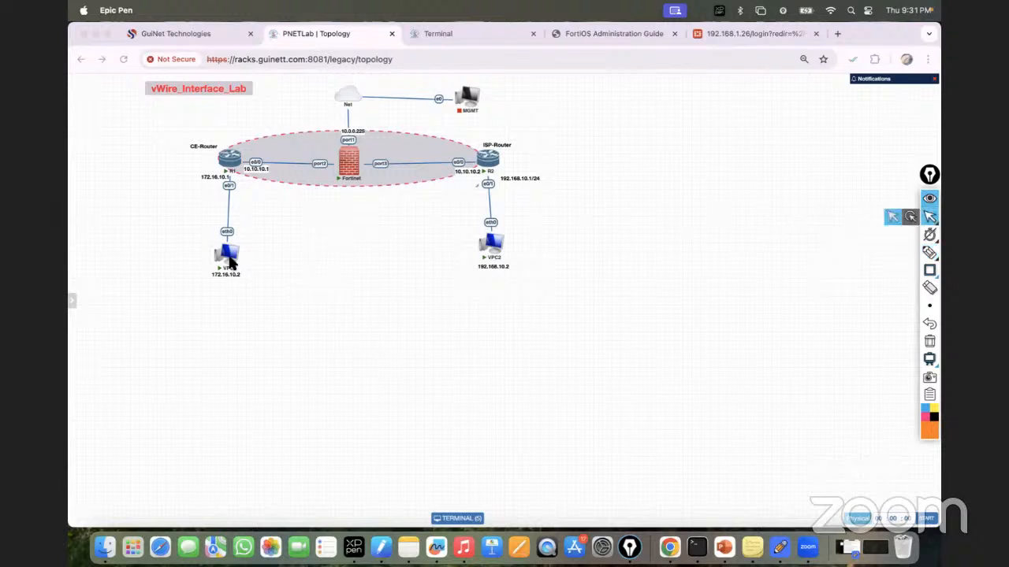
{"action": "left_click", "coordinate": [292, 186]}
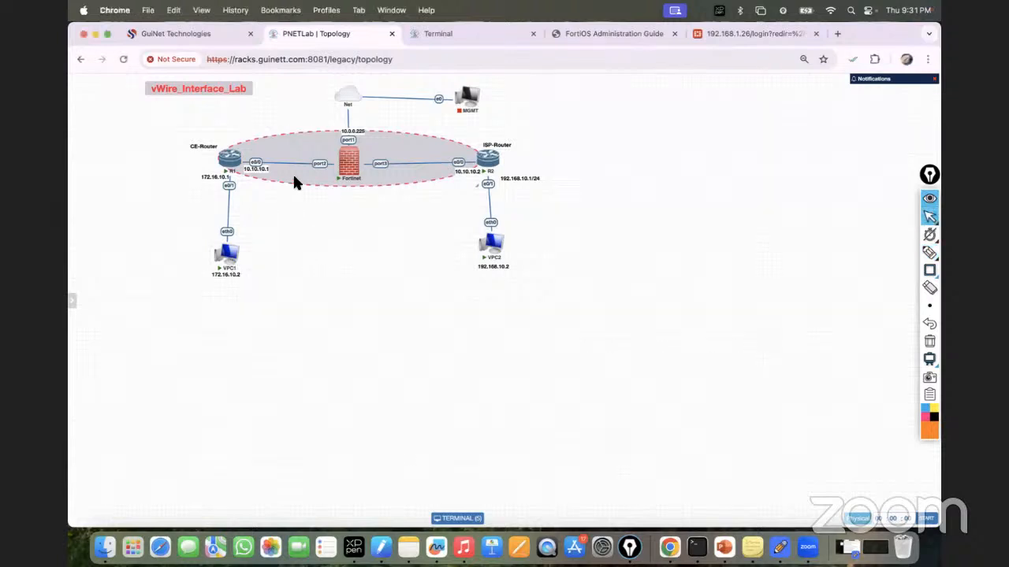
{"action": "left_click_drag", "start_coordinate": [294, 178], "coordinate": [292, 181]}
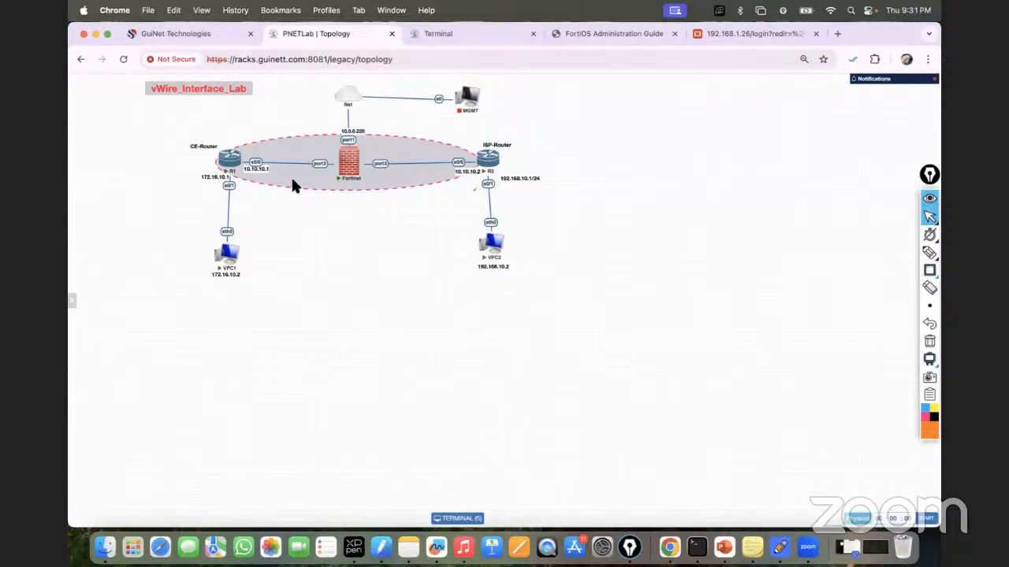
Step: From R1, ping 10.10.10.1 and then 10.10.10.2
{"action": "left_click", "coordinate": [450, 33]}
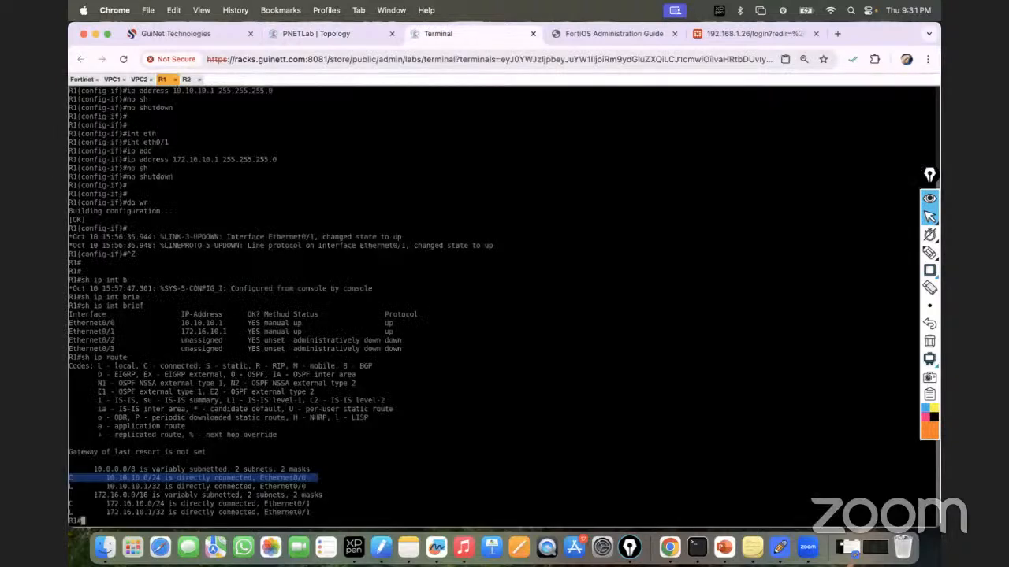
{"action": "type", "text": "ping 10.10.10.1"}
{"action": "key", "text": "Return"}
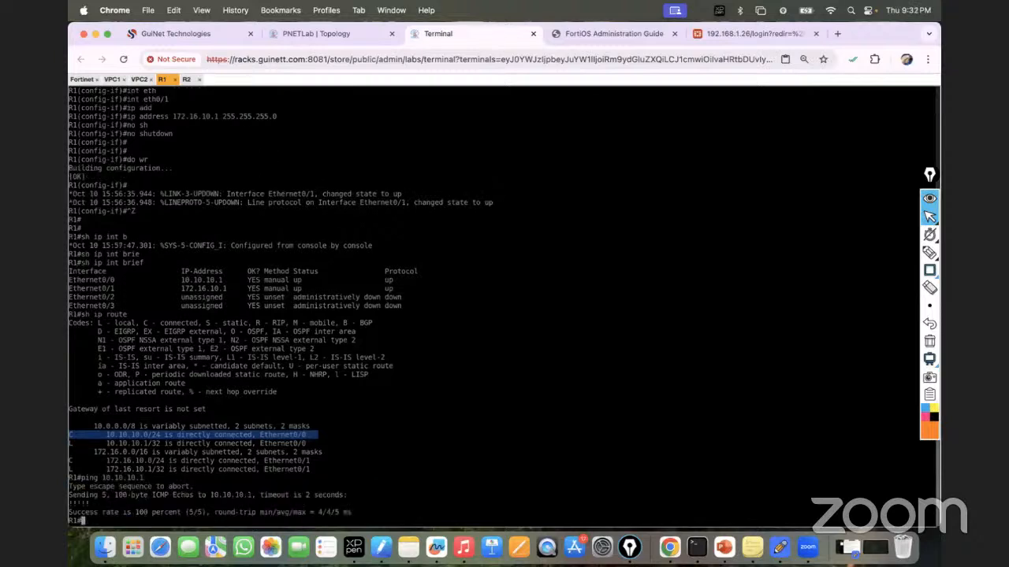
{"action": "key", "text": "Up"}
{"action": "key", "text": "BackSpace"}
{"action": "type", "text": "2"}
{"action": "key", "text": "Return"}
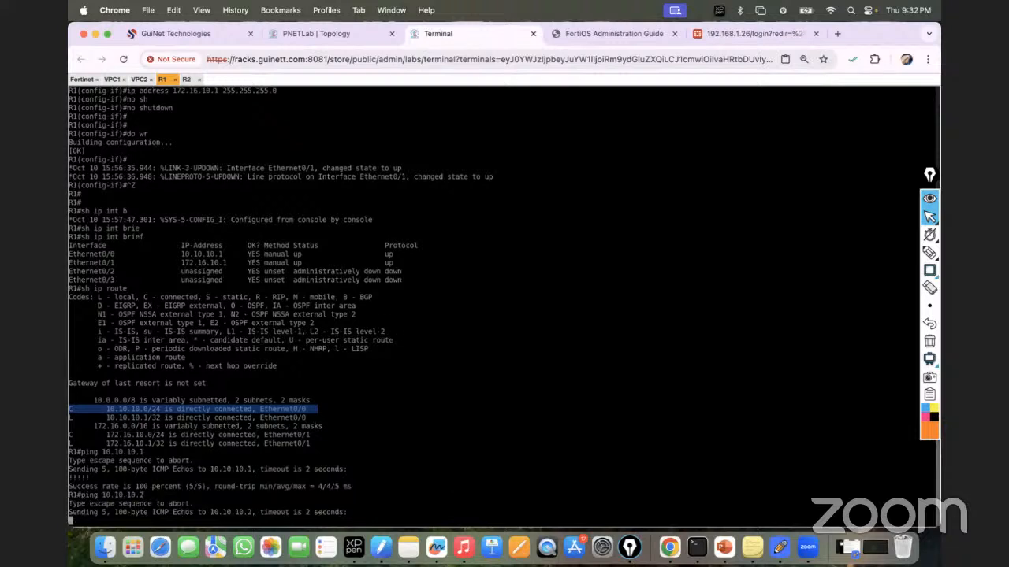
Step: From R2, ping 10.10.10.1, then go to the FortiGate login page
{"action": "left_click", "coordinate": [339, 32]}
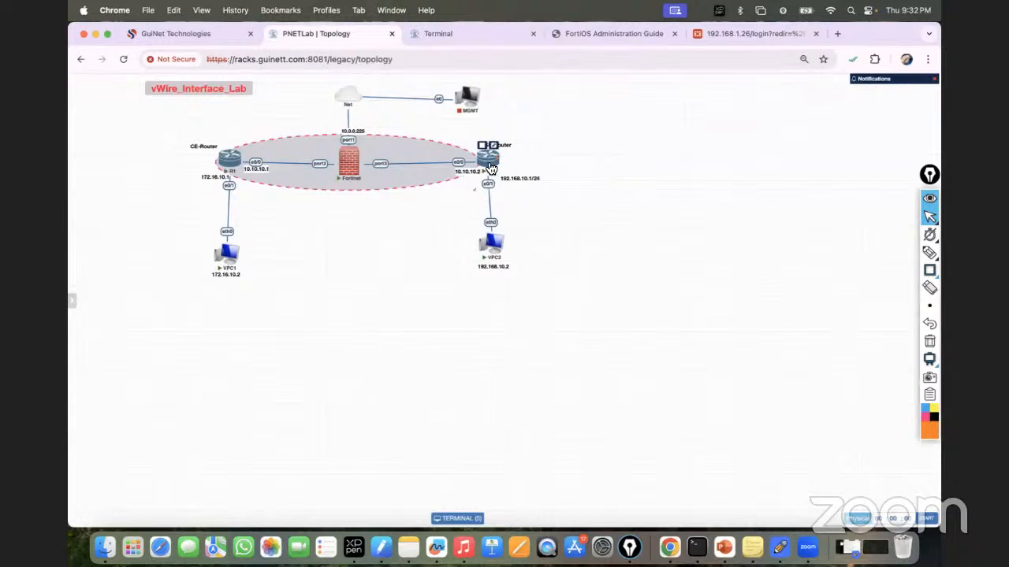
{"action": "left_click", "coordinate": [463, 37]}
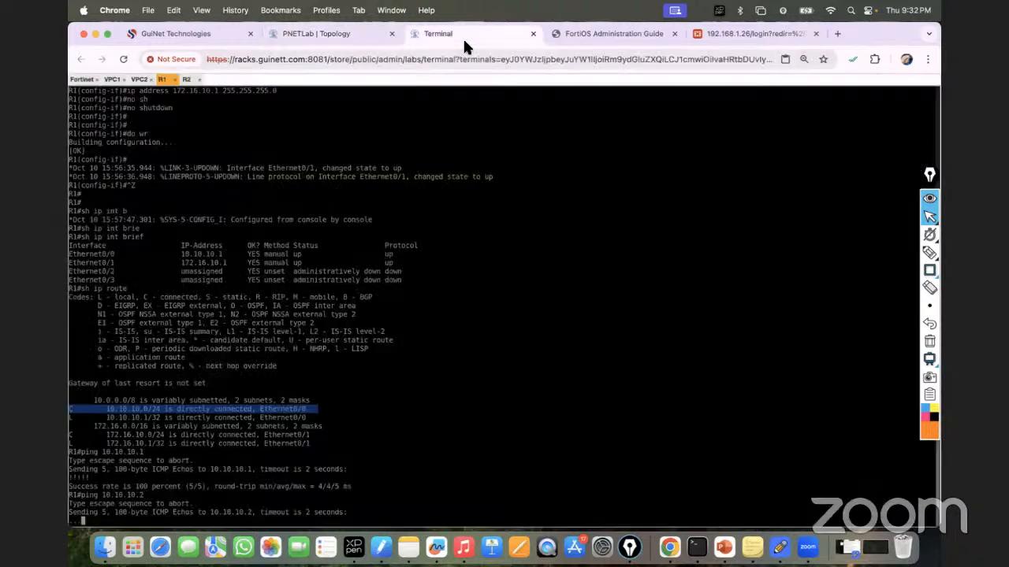
{"action": "left_click", "coordinate": [186, 80]}
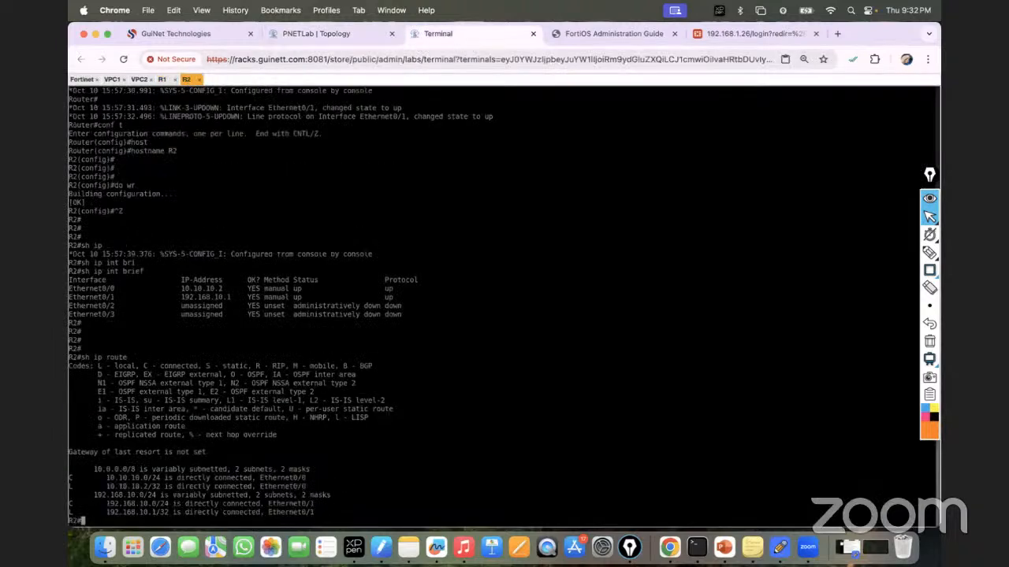
{"action": "type", "text": "ping 10.10.10.1"}
{"action": "key", "text": "Return"}
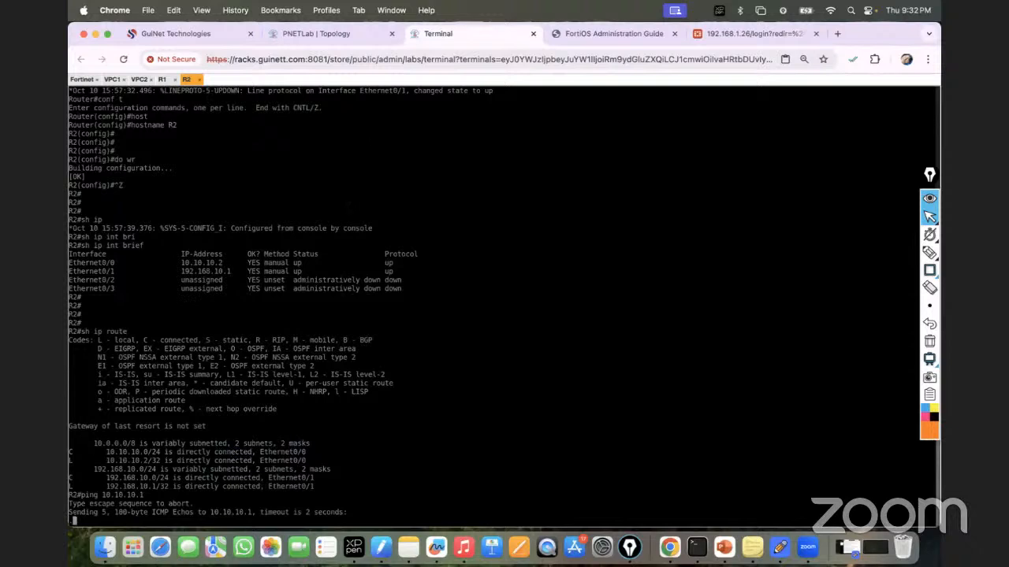
{"action": "left_click", "coordinate": [330, 33]}
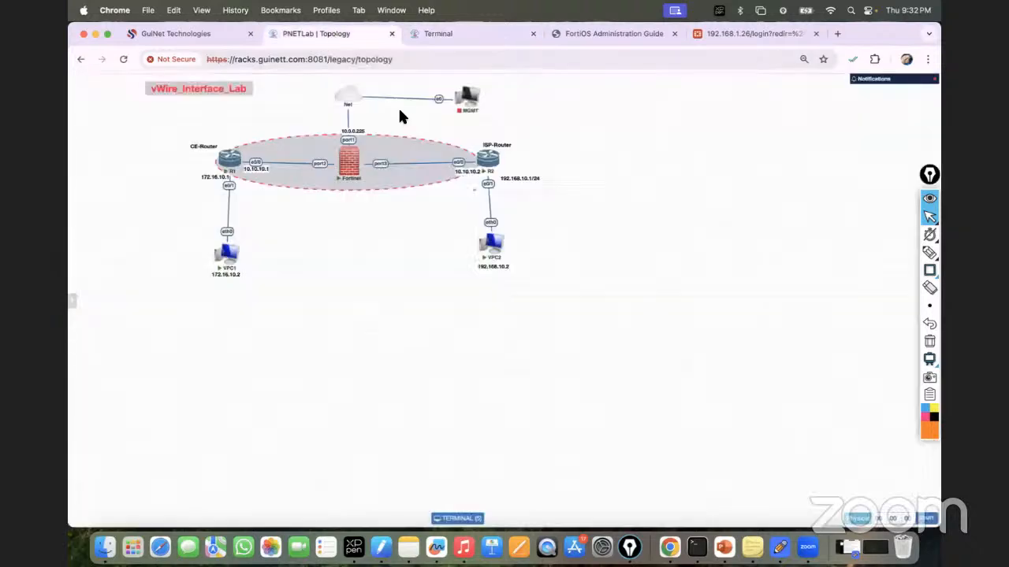
{"action": "left_click", "coordinate": [734, 35]}
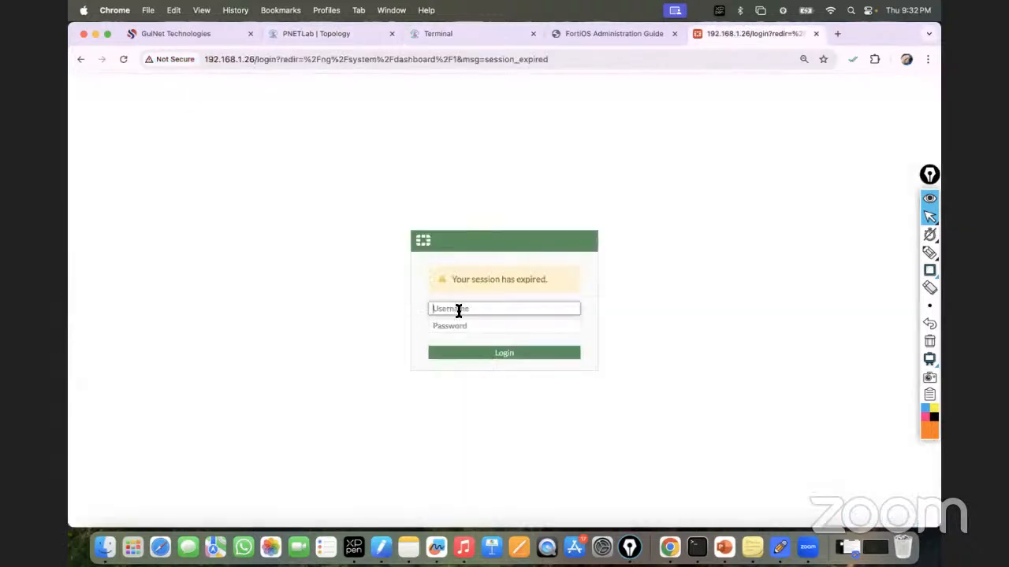
Step: Log in to FortiGate with the admin account and its password, dismissing the startup prompts
{"action": "type", "text": "admin"}
{"action": "key", "text": "Tab"}
{"action": "type", "text": "a"}
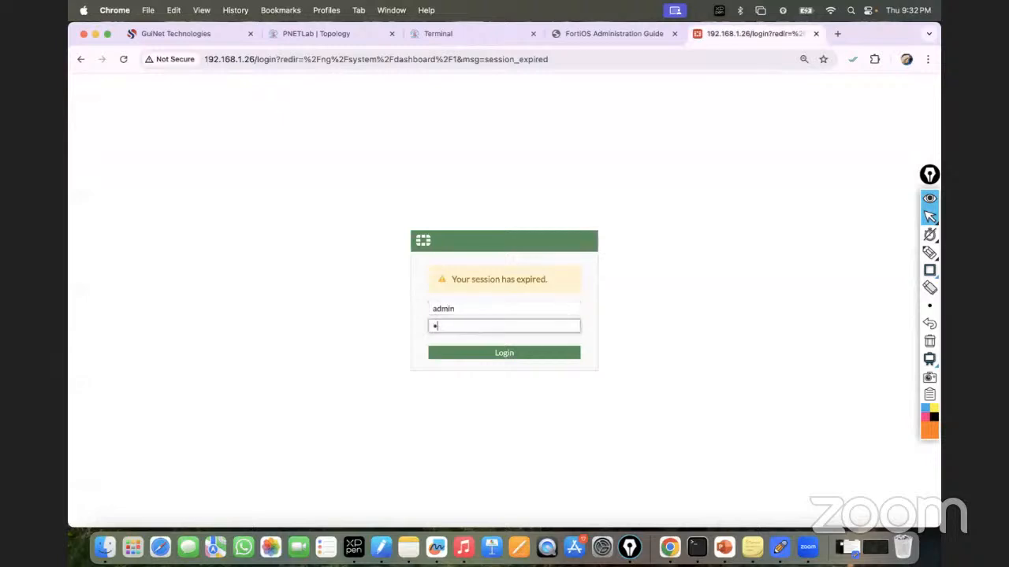
{"action": "type", "text": "dmin"}
{"action": "key", "text": "Return"}
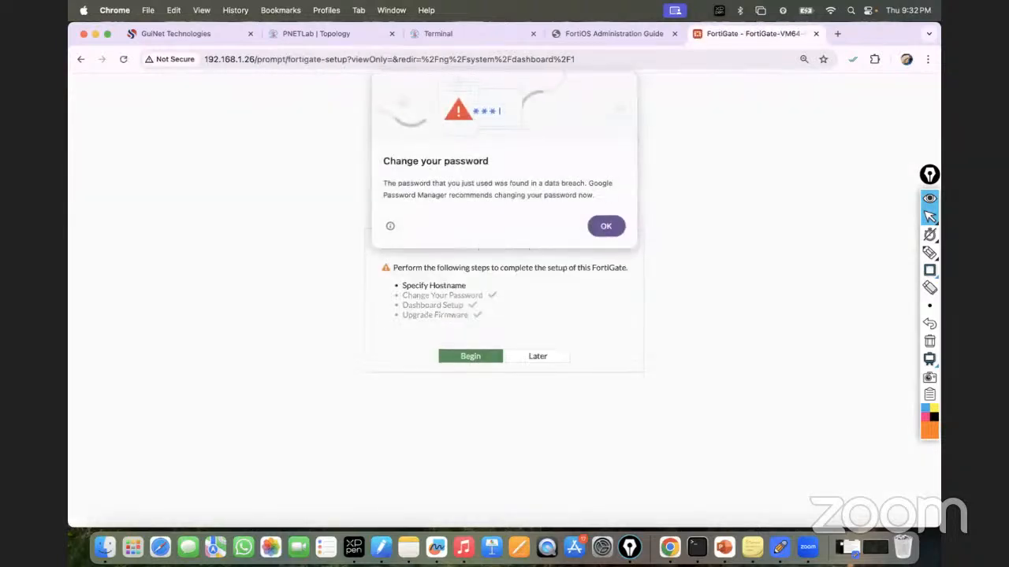
{"action": "left_click", "coordinate": [604, 226]}
{"action": "left_click", "coordinate": [536, 358]}
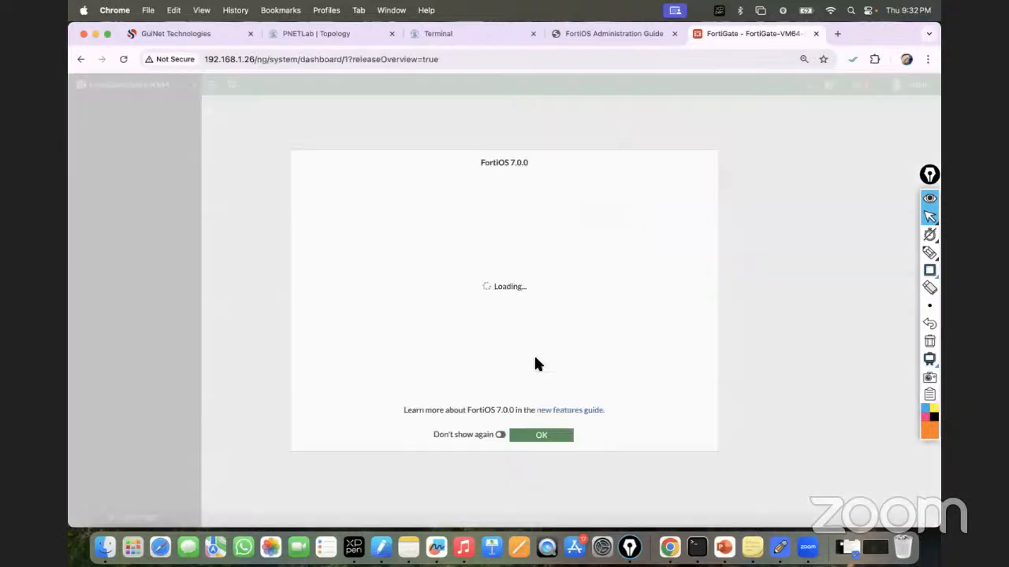
{"action": "left_click", "coordinate": [539, 435]}
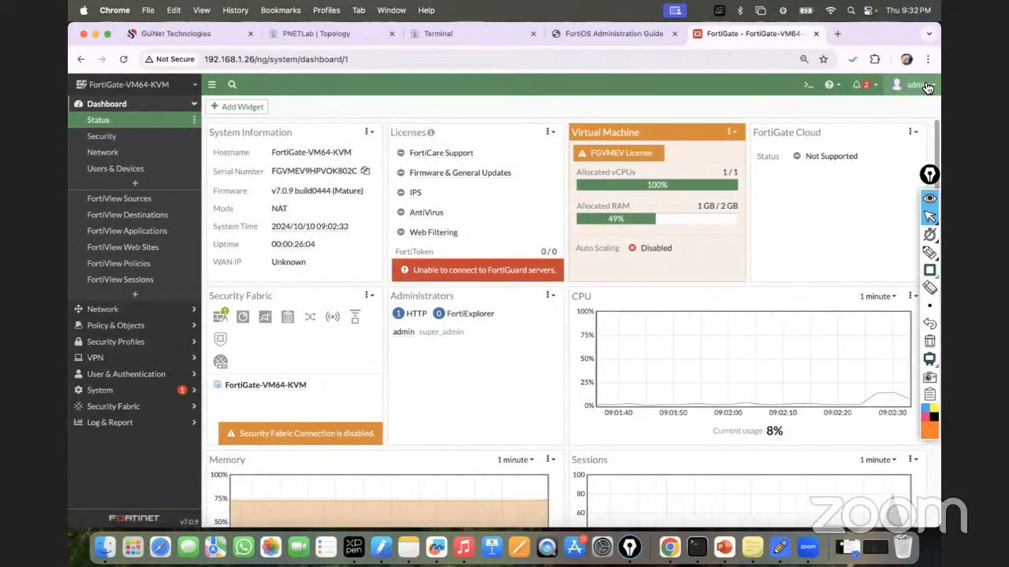
Step: Go to Network > Interfaces and show the Create New options
{"action": "left_click", "coordinate": [927, 59]}
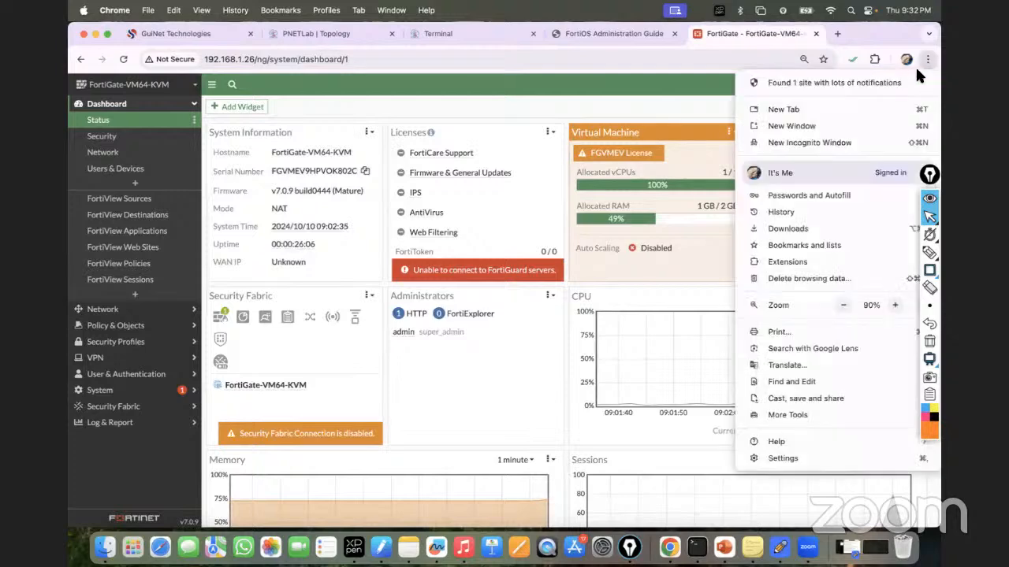
{"action": "left_click", "coordinate": [566, 93]}
{"action": "left_click", "coordinate": [140, 311]}
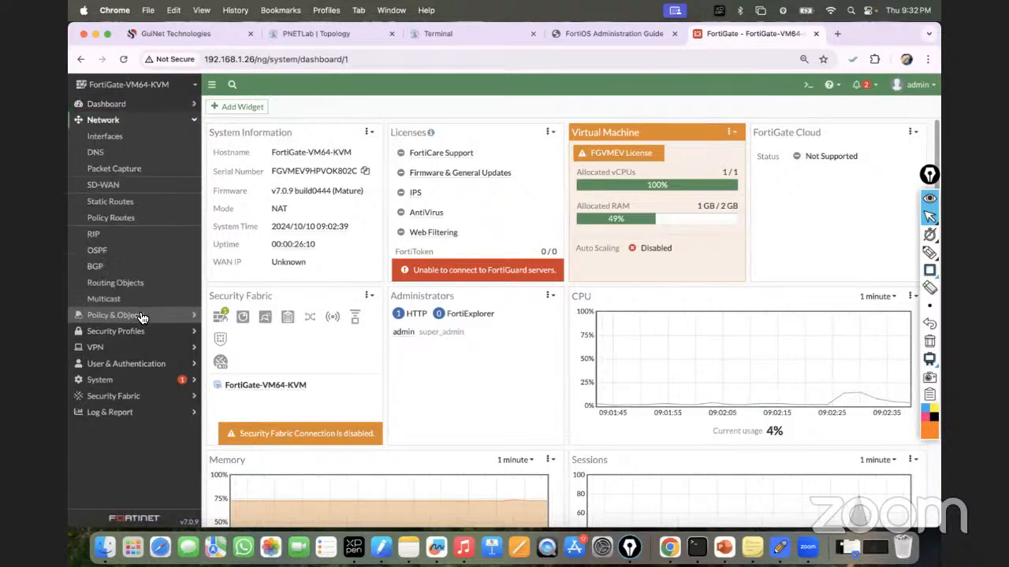
{"action": "left_click", "coordinate": [104, 137]}
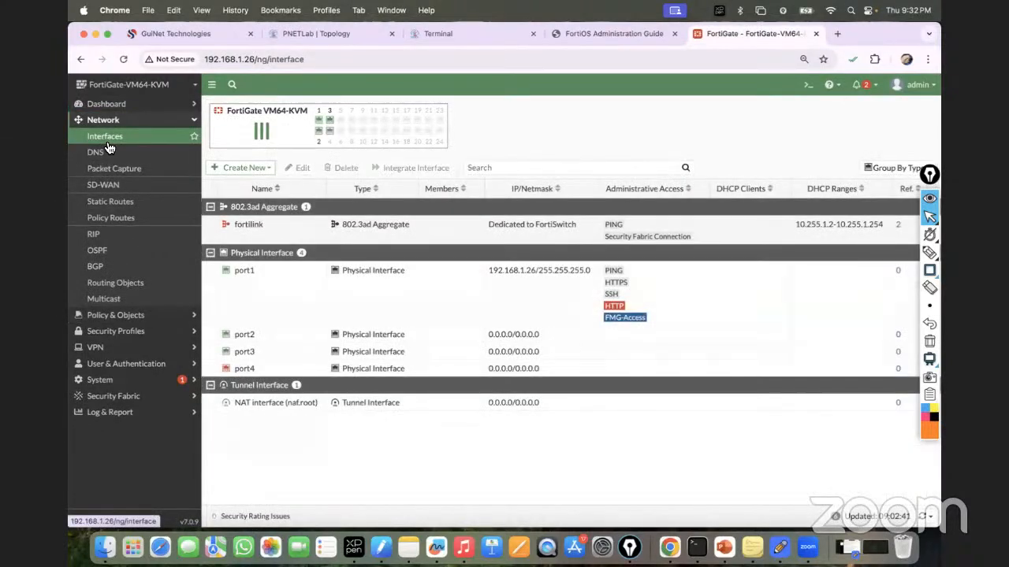
{"action": "left_click", "coordinate": [263, 169]}
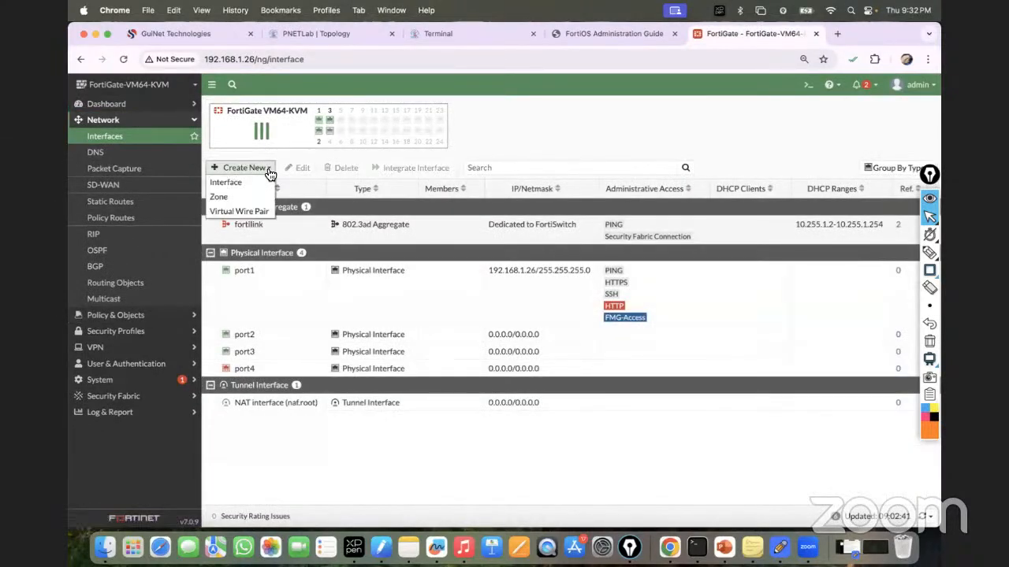
Step: Start a new virtual wire pair and name it vWire_Pair
{"action": "left_click", "coordinate": [248, 213]}
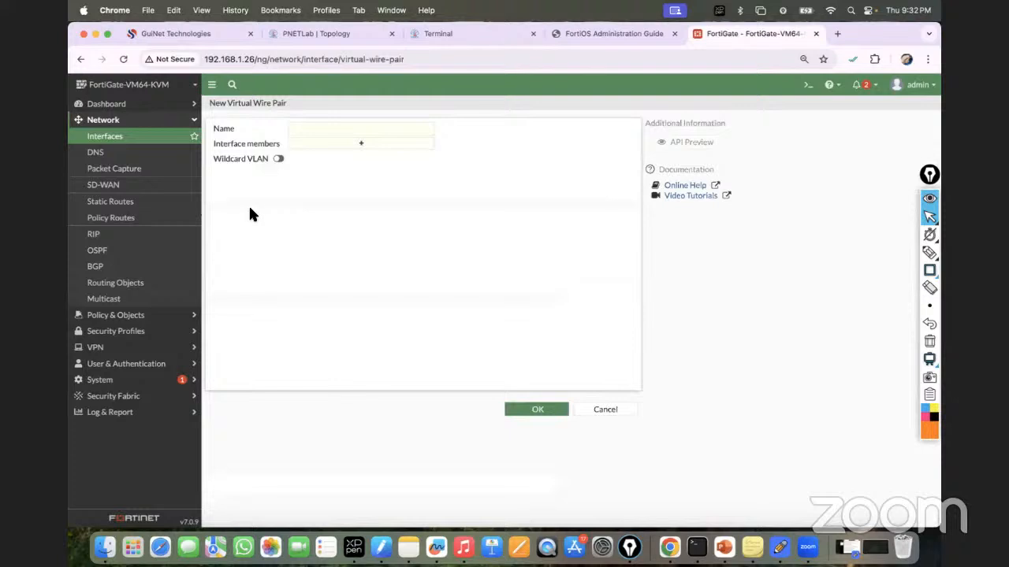
{"action": "left_click", "coordinate": [330, 129]}
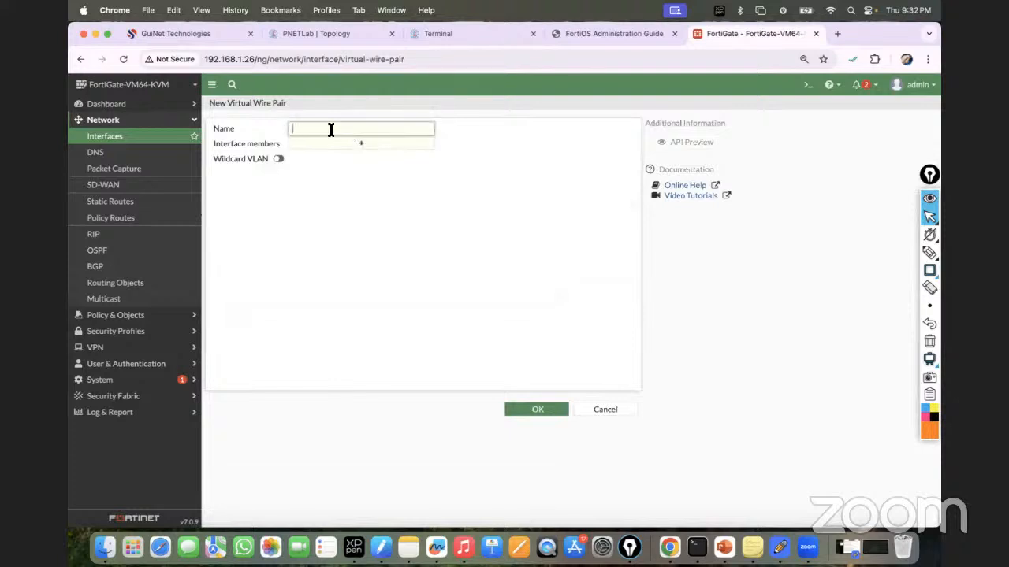
{"action": "type", "text": "vWire_Pair_Interface"}
{"action": "left_click", "coordinate": [409, 197]}
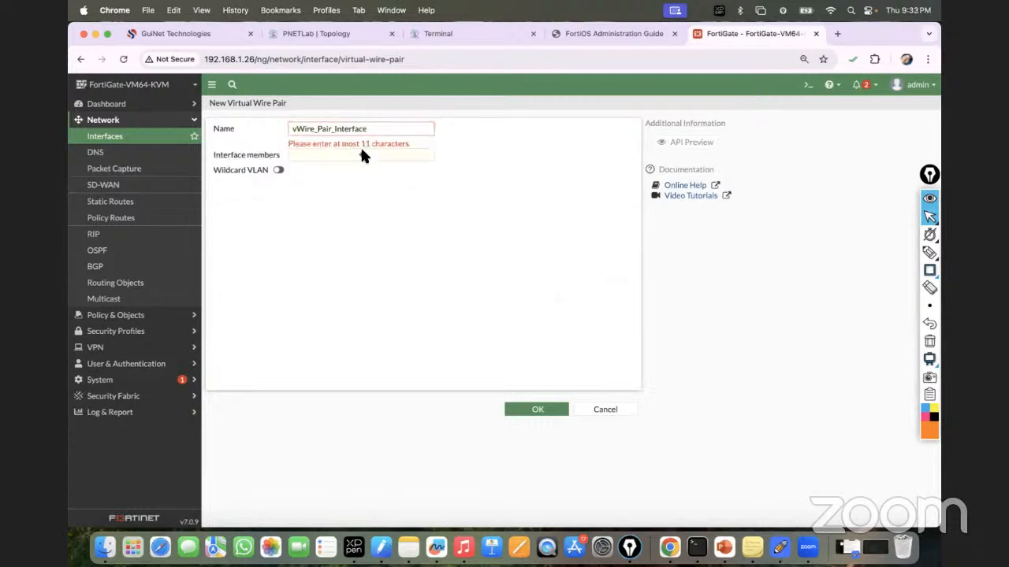
{"action": "left_click", "coordinate": [373, 128]}
{"action": "key", "text": "BackSpace"}
{"action": "key", "text": "BackSpace"}
{"action": "key", "text": "BackSpace"}
{"action": "key", "text": "BackSpace"}
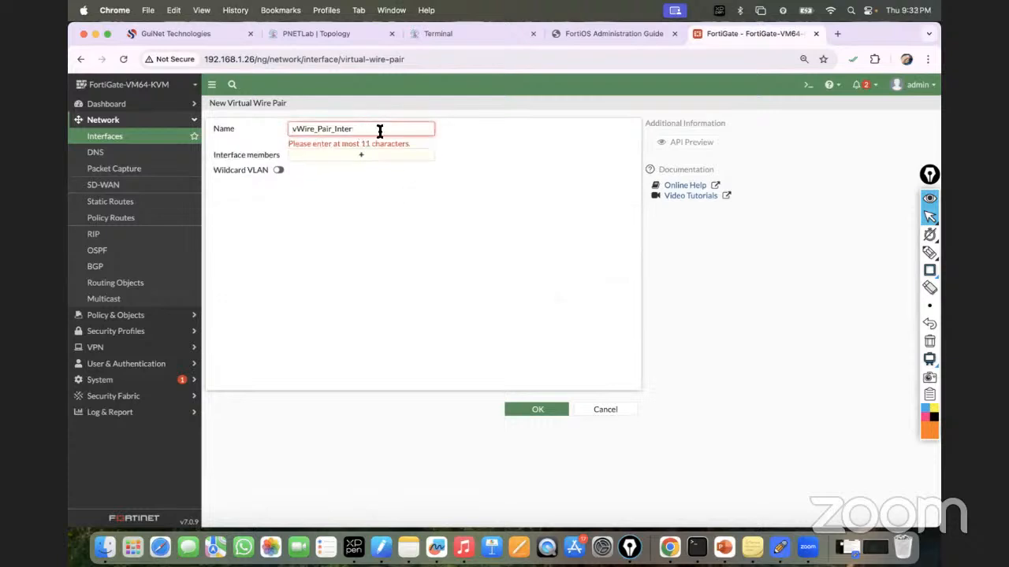
{"action": "key", "text": "BackSpace"}
{"action": "key", "text": "BackSpace"}
{"action": "key", "text": "BackSpace"}
{"action": "key", "text": "BackSpace"}
{"action": "key", "text": "BackSpace"}
{"action": "key", "text": "BackSpace"}
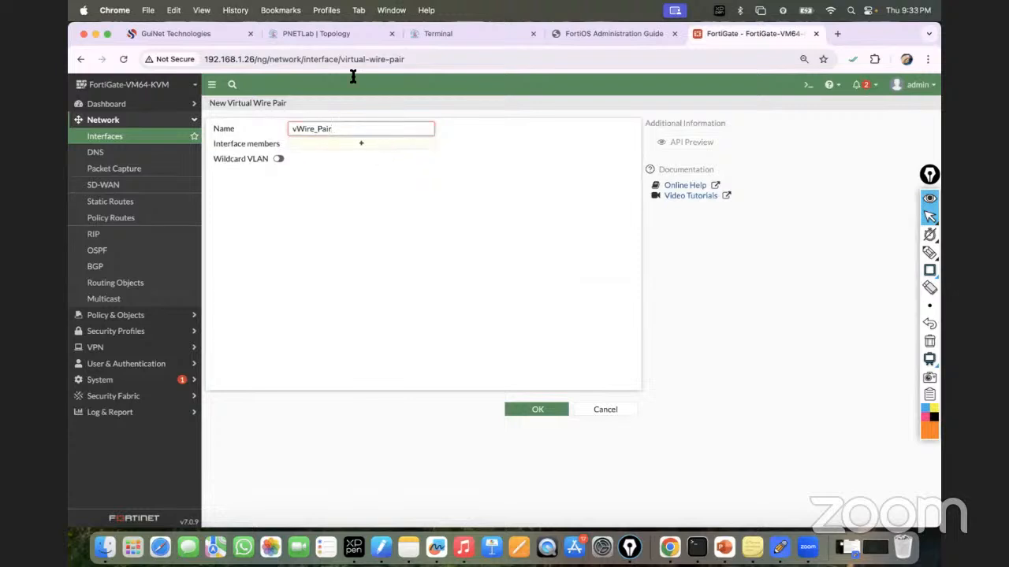
{"action": "left_click", "coordinate": [348, 33]}
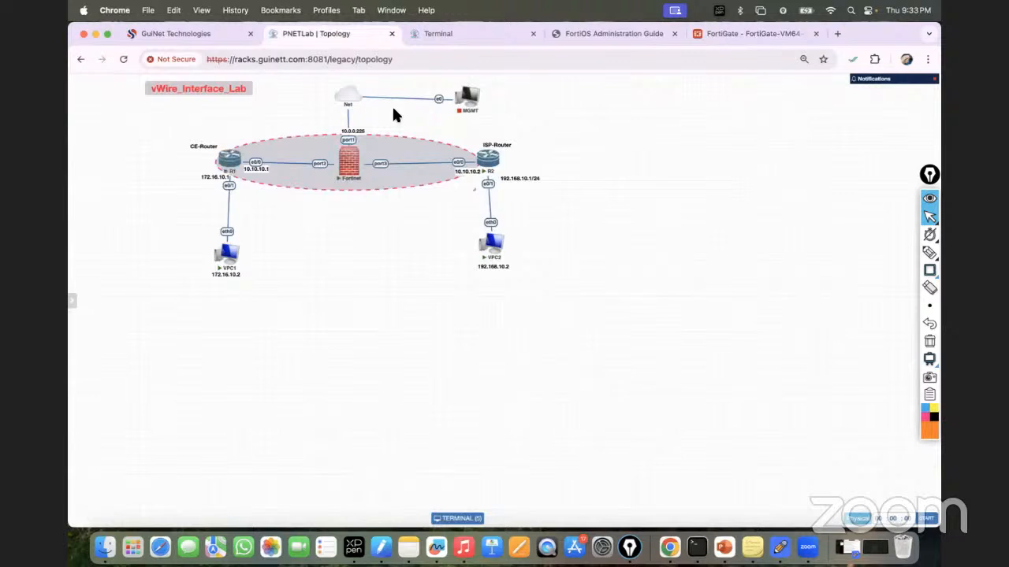
{"action": "left_click", "coordinate": [723, 35]}
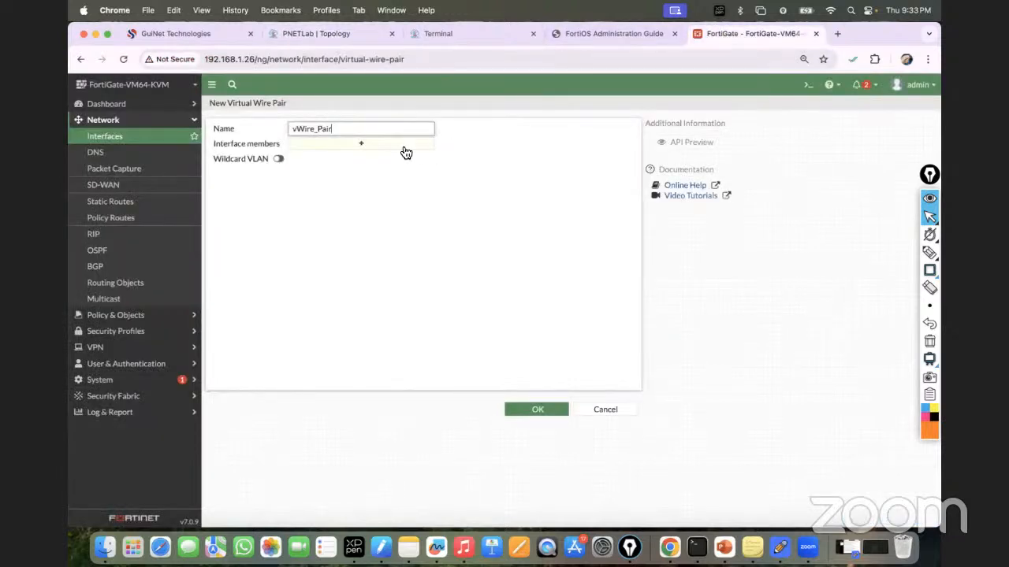
Step: Add port2 and port3 as the pair's members and save it
{"action": "left_click", "coordinate": [398, 147]}
{"action": "left_click", "coordinate": [510, 159]}
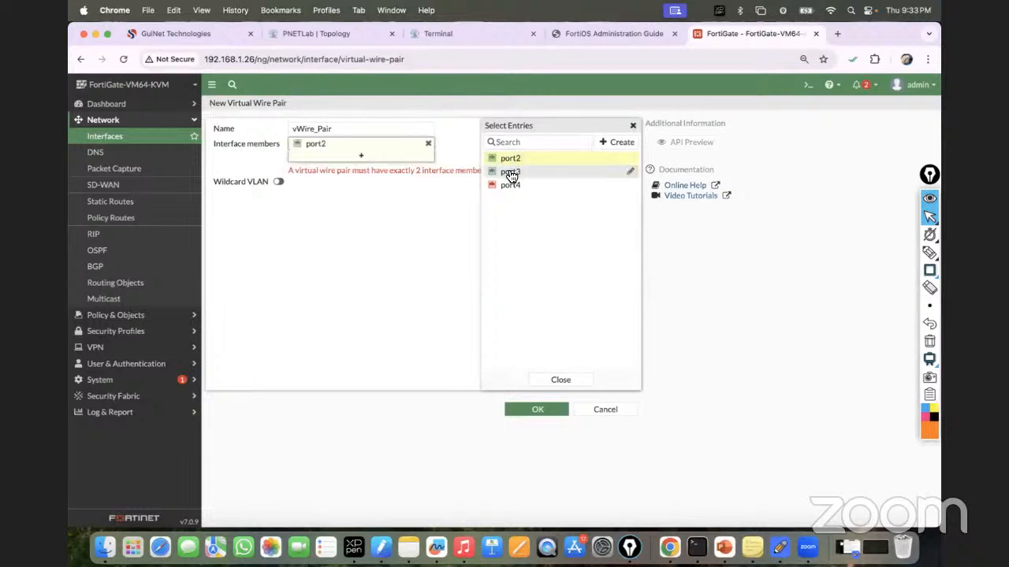
{"action": "left_click", "coordinate": [510, 171]}
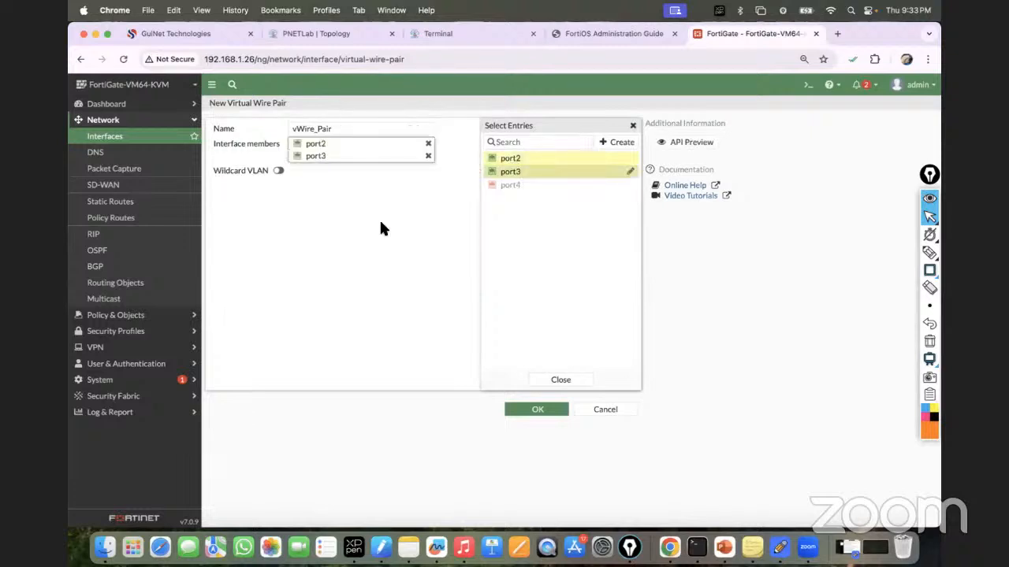
{"action": "left_click", "coordinate": [560, 380]}
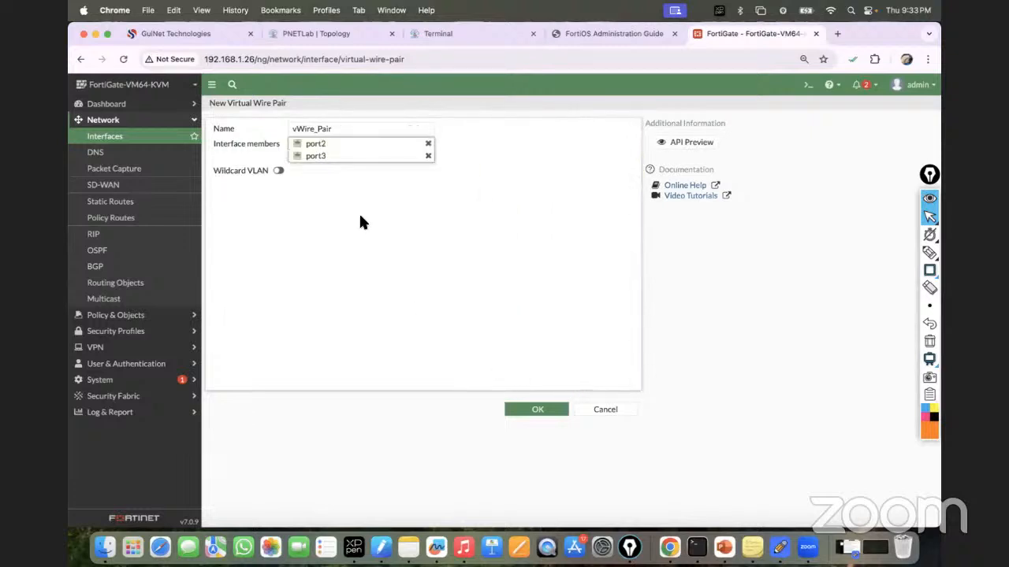
{"action": "left_click", "coordinate": [526, 407]}
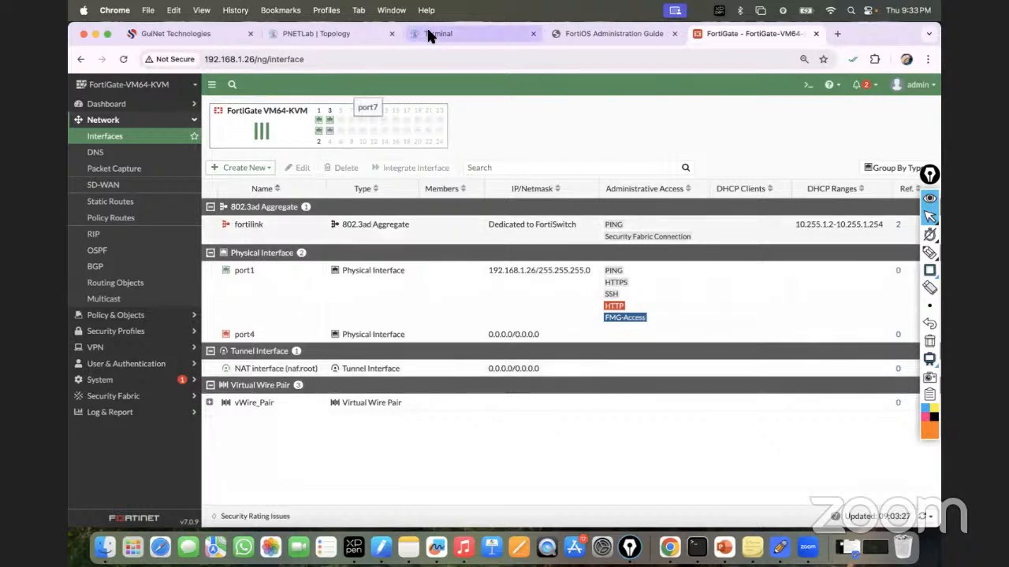
Step: Rerun ping 10.10.10.2 on R1 and ping 10.10.10.1 on R2
{"action": "left_click", "coordinate": [460, 38]}
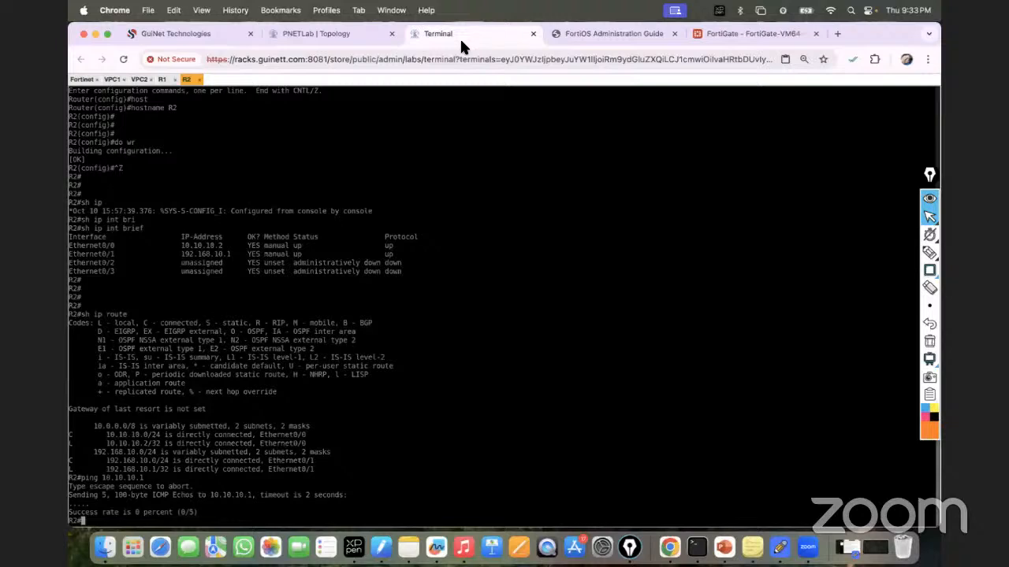
{"action": "left_click", "coordinate": [163, 80]}
{"action": "key", "text": "Up"}
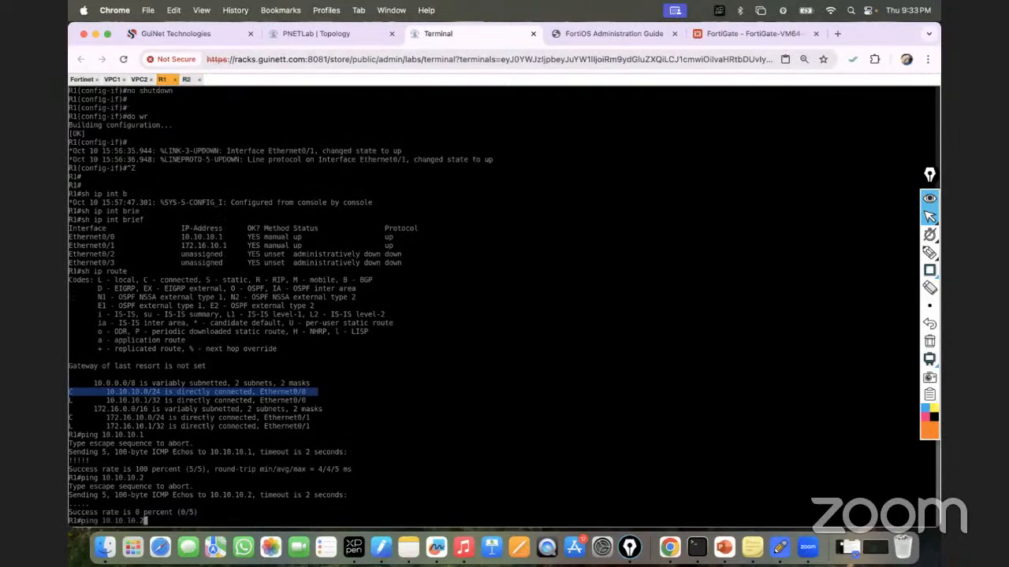
{"action": "key", "text": "Return"}
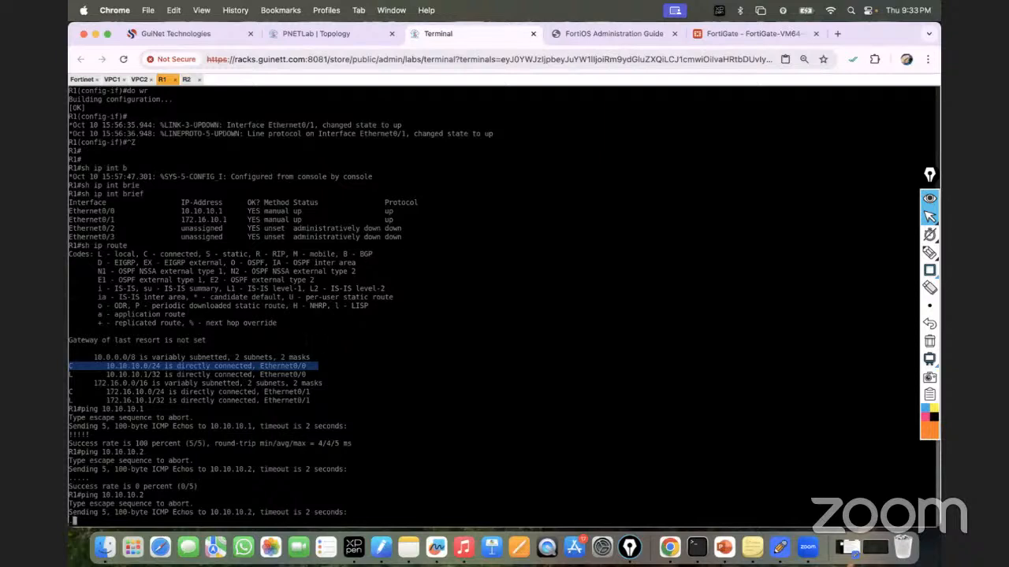
{"action": "left_click", "coordinate": [187, 79]}
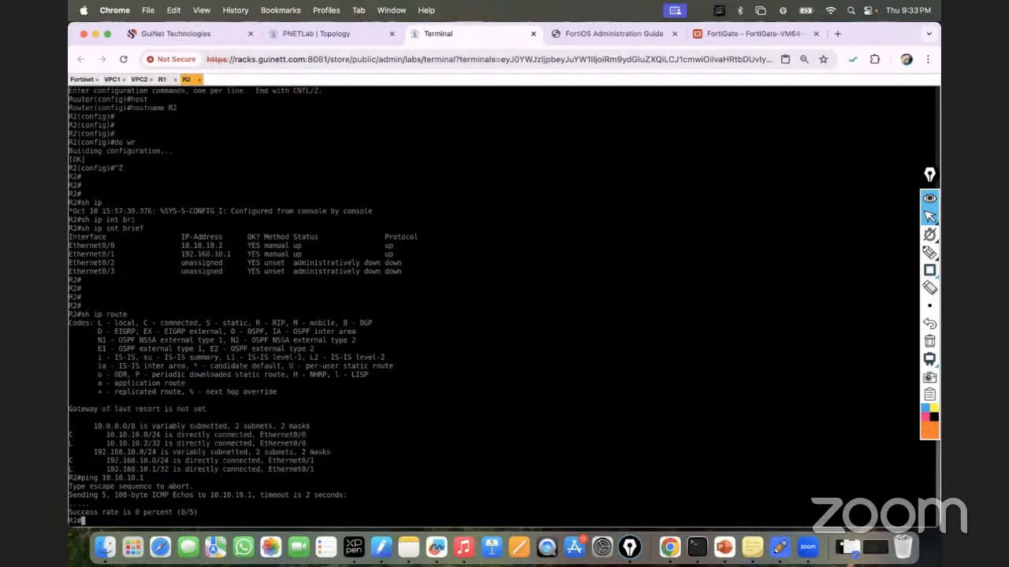
{"action": "key", "text": "Up"}
{"action": "key", "text": "Return"}
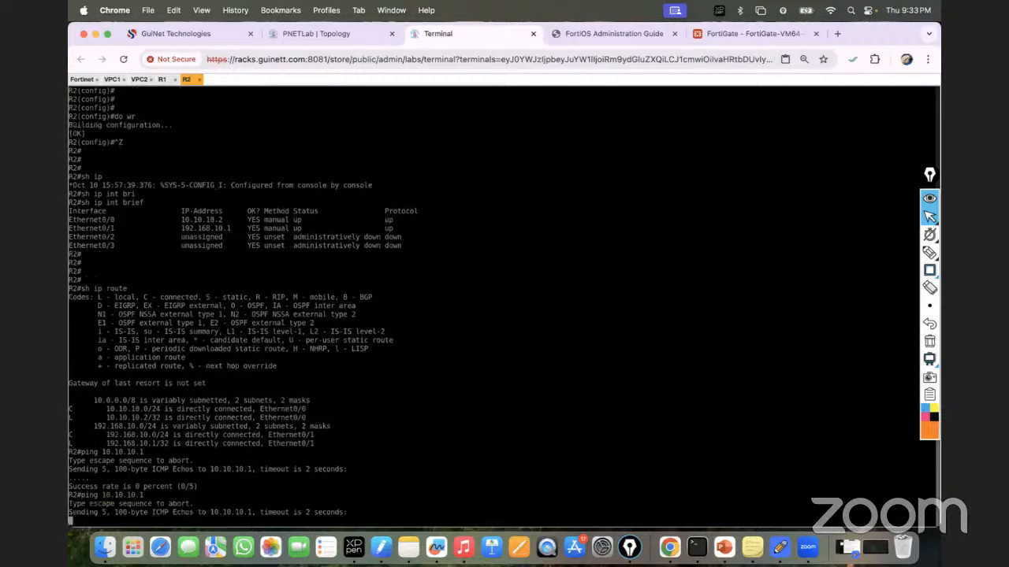
Step: Check vWire_Pair's port2/port3 members, open the Virtual Wire Pair Policy list, then view the topology
{"action": "left_click", "coordinate": [698, 38]}
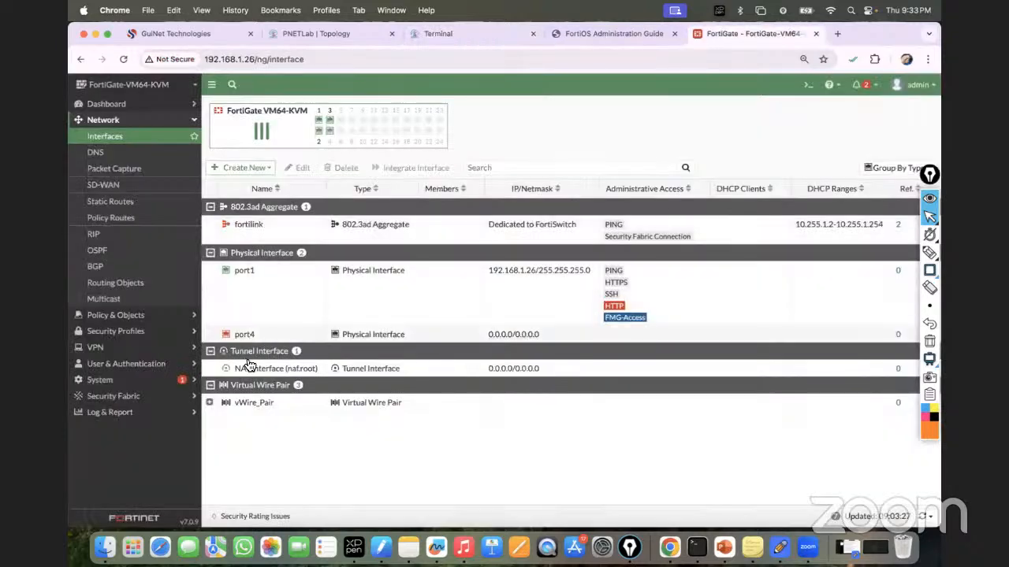
{"action": "left_click", "coordinate": [209, 404]}
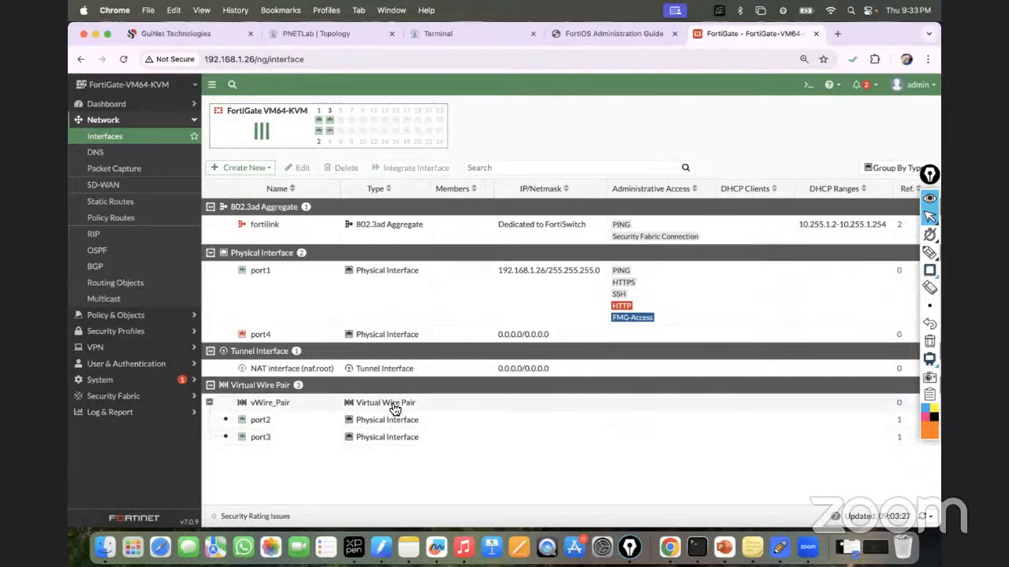
{"action": "left_click", "coordinate": [179, 319]}
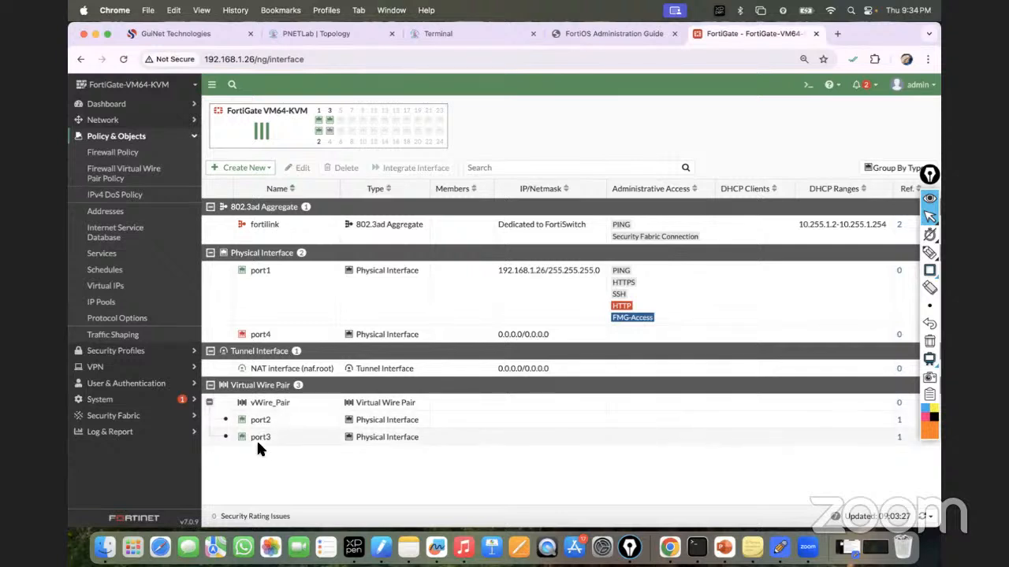
{"action": "left_click", "coordinate": [127, 186]}
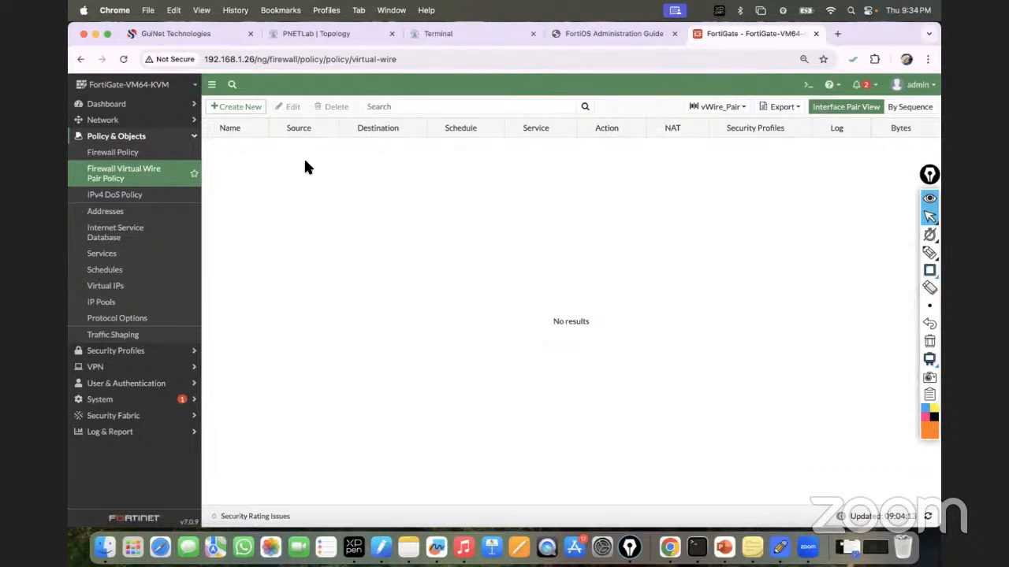
{"action": "left_click", "coordinate": [309, 35]}
{"action": "mouse_move", "coordinate": [488, 166]}
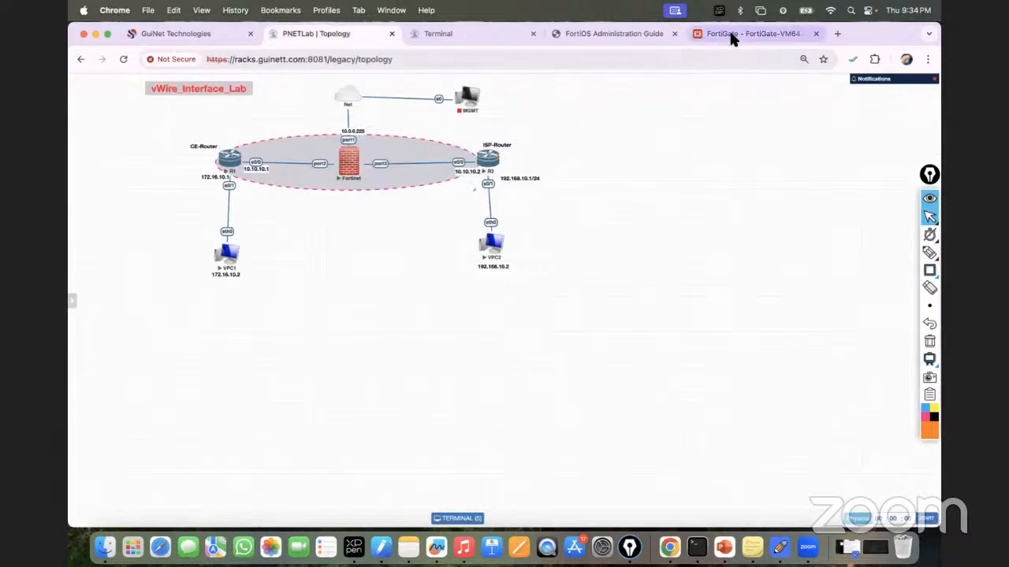
Step: Start a new virtual wire pair policy named vWire_Policy and open its Source address choices
{"action": "left_click", "coordinate": [693, 39]}
{"action": "left_click", "coordinate": [234, 107]}
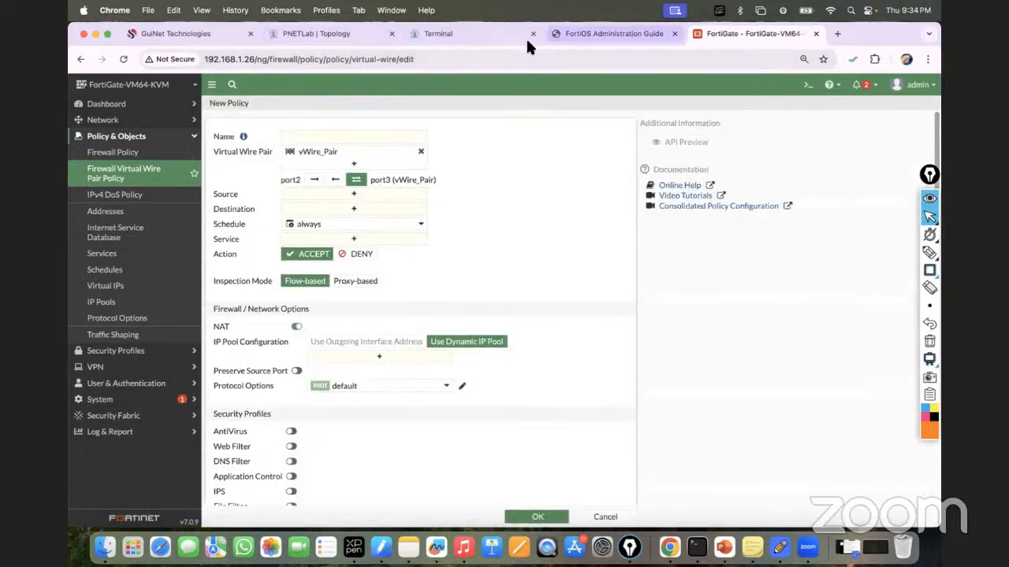
{"action": "left_click", "coordinate": [278, 37]}
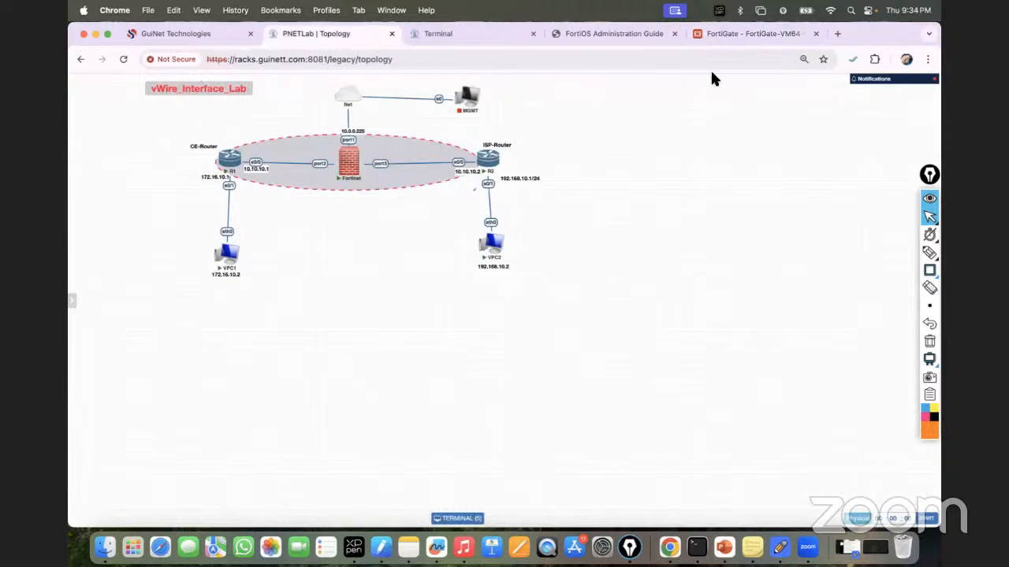
{"action": "left_click", "coordinate": [804, 36]}
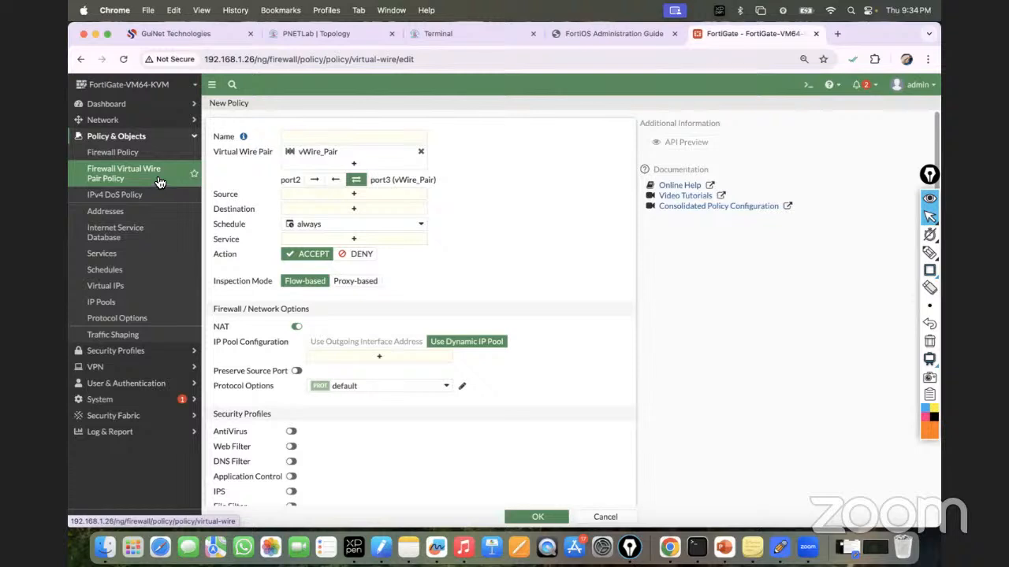
{"action": "left_click", "coordinate": [316, 137]}
{"action": "type", "text": "vWire"}
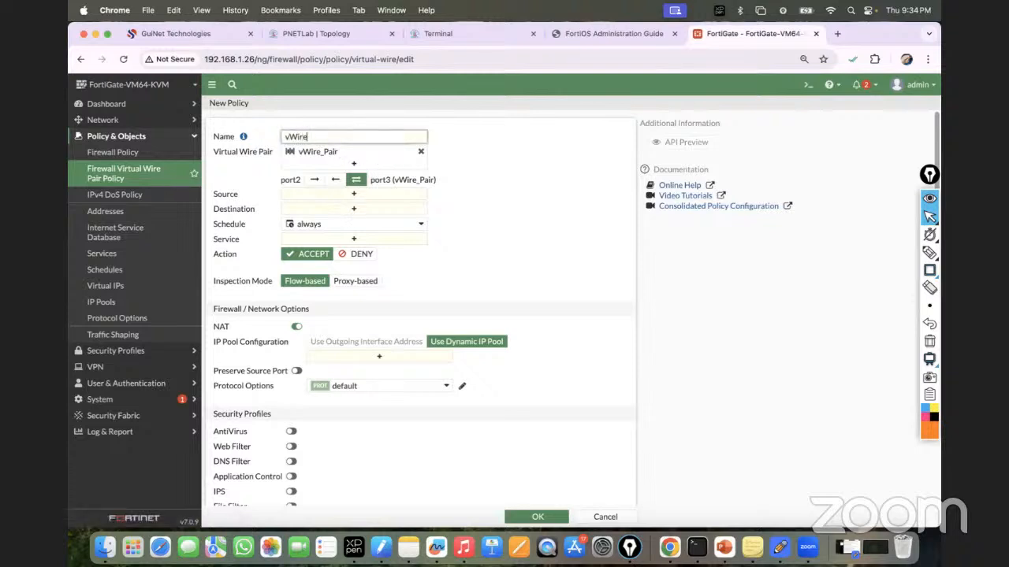
{"action": "type", "text": "_Policy"}
{"action": "left_click", "coordinate": [361, 28]}
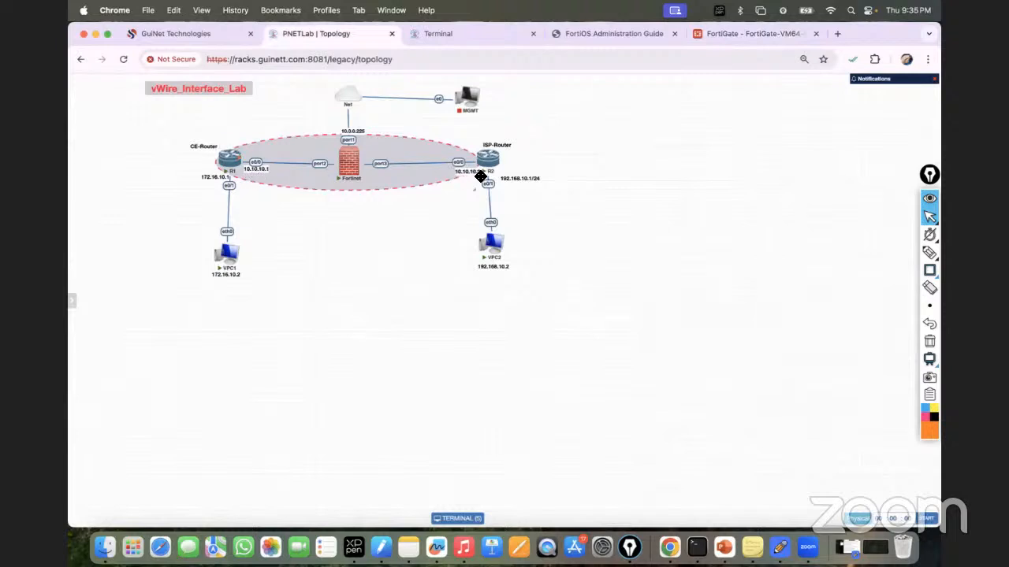
{"action": "left_click", "coordinate": [737, 34]}
{"action": "left_click", "coordinate": [316, 195]}
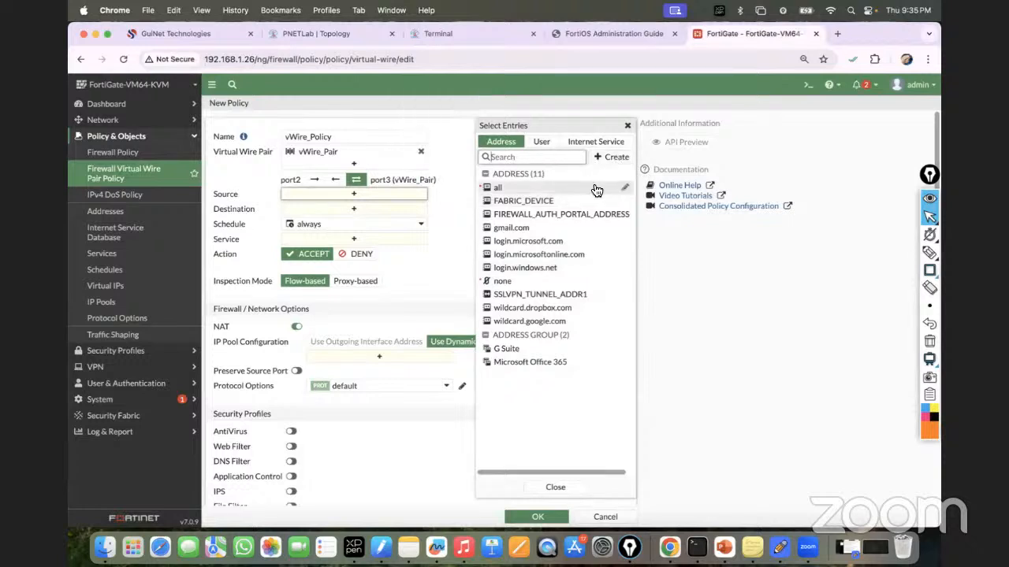
Step: Create the Subnet-type address 10.10.10_Subnet with IP/Netmask 10.10.10.0/24
{"action": "left_click", "coordinate": [615, 157]}
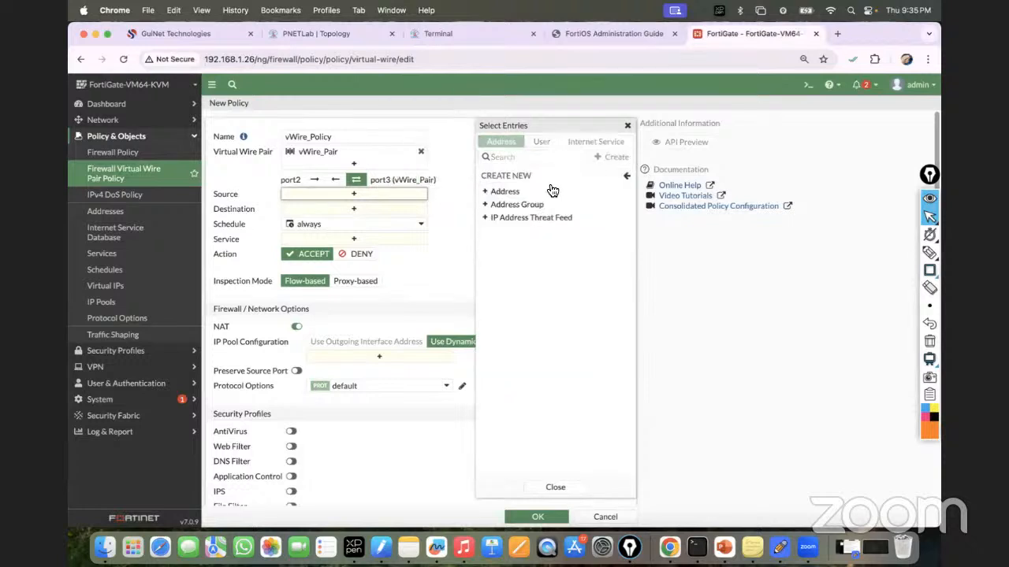
{"action": "left_click", "coordinate": [516, 191]}
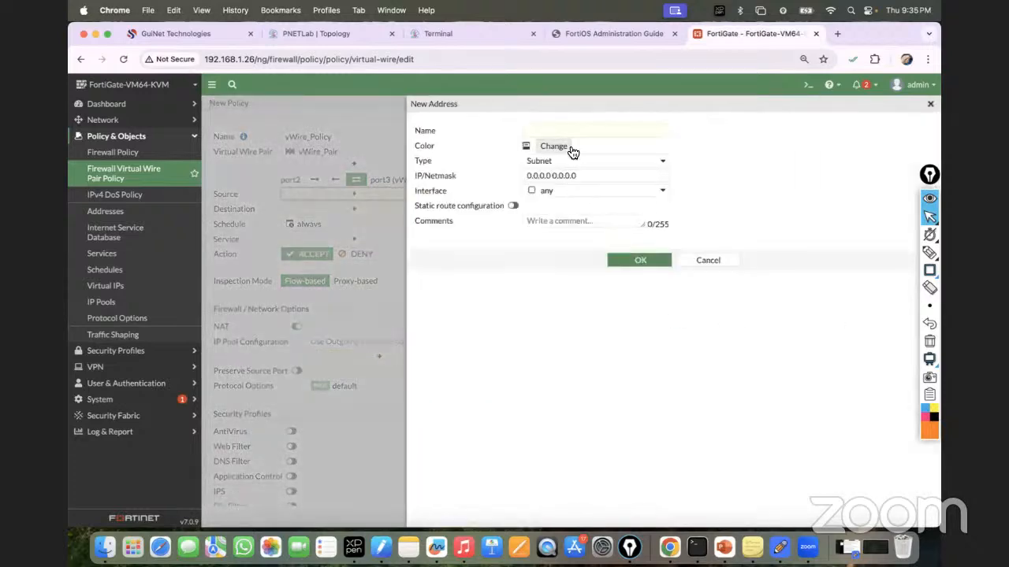
{"action": "left_click", "coordinate": [555, 161]}
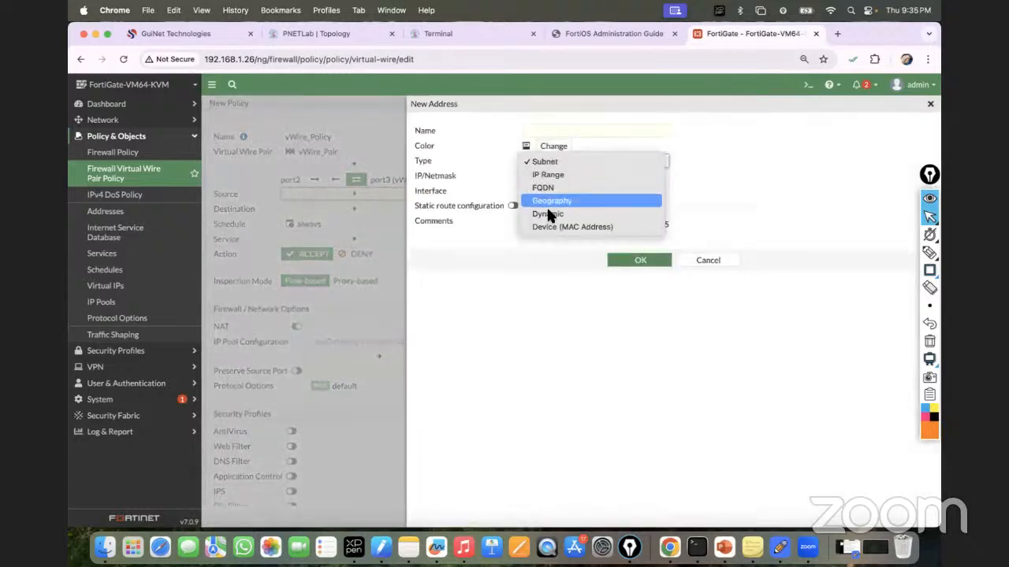
{"action": "left_click", "coordinate": [563, 163]}
{"action": "left_click", "coordinate": [554, 132]}
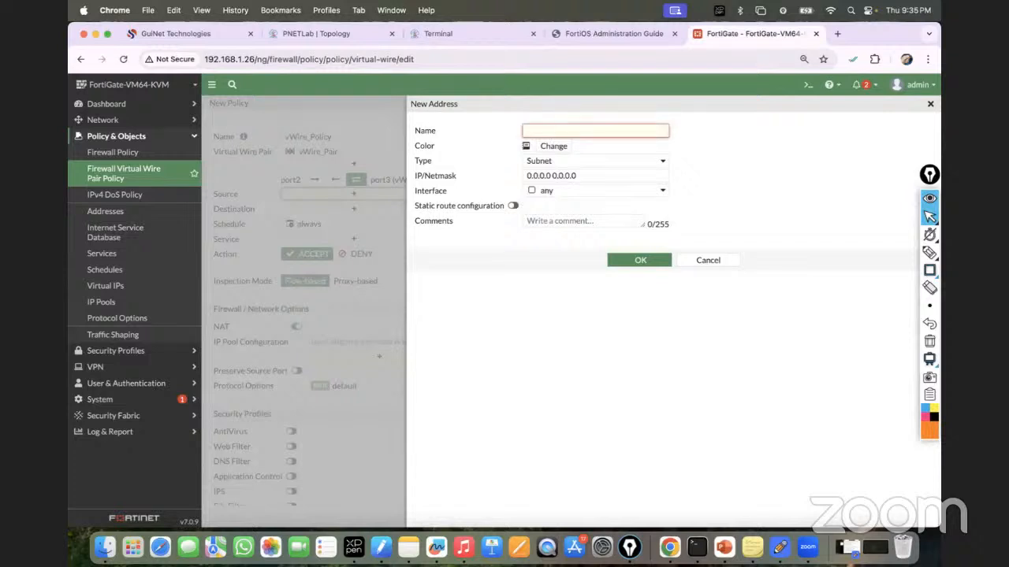
{"action": "type", "text": "WAN"}
{"action": "type", "text": "10.10.10_Subnet"}
{"action": "left_click", "coordinate": [575, 175]}
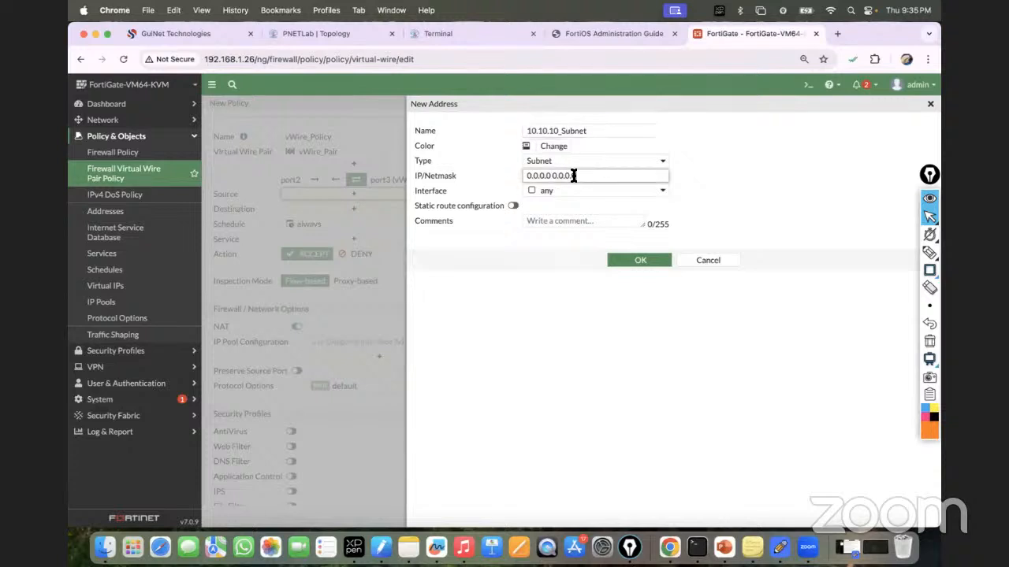
{"action": "key", "text": "BackSpace"}
{"action": "key", "text": "BackSpace"}
{"action": "key", "text": "BackSpace"}
{"action": "key", "text": "BackSpace"}
{"action": "key", "text": "BackSpace"}
{"action": "key", "text": "BackSpace"}
{"action": "key", "text": "BackSpace"}
{"action": "key", "text": "BackSpace"}
{"action": "key", "text": "BackSpace"}
{"action": "type", "text": "10.10.10.0/24"}
{"action": "left_click", "coordinate": [708, 187]}
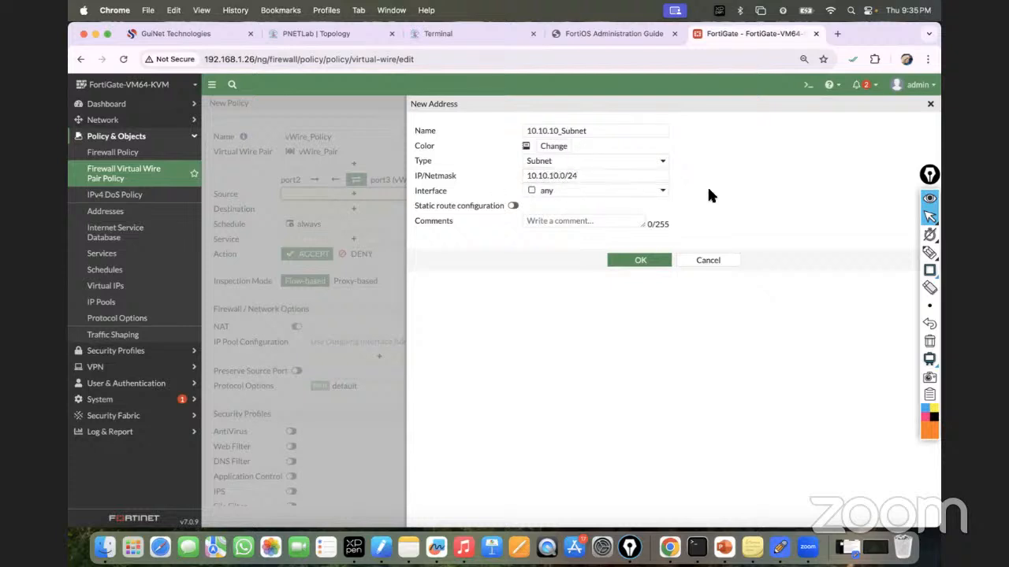
{"action": "left_click", "coordinate": [644, 262]}
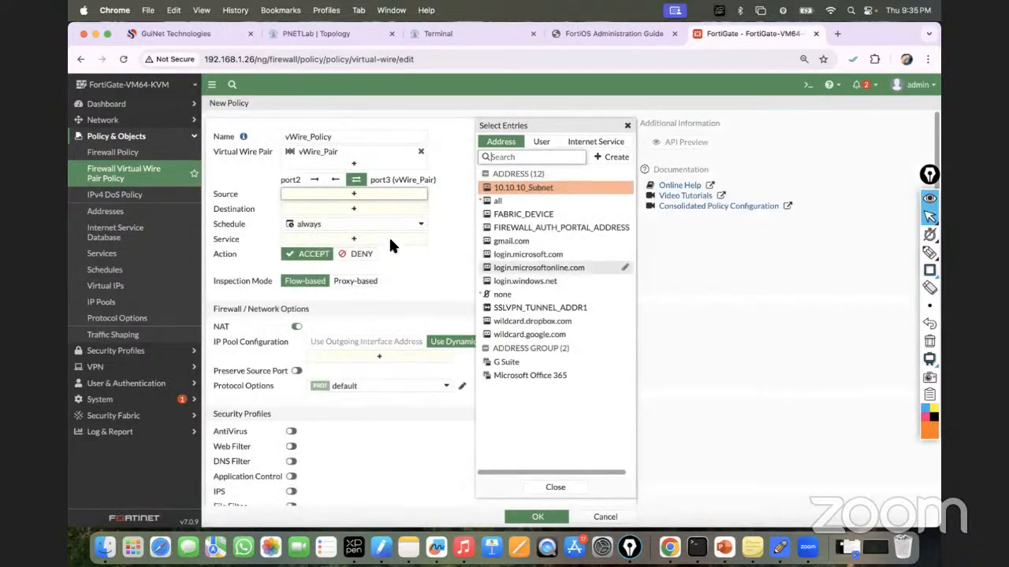
Step: Set 10.10.10_Subnet as both the policy's source and destination
{"action": "left_click", "coordinate": [555, 487]}
{"action": "left_click", "coordinate": [372, 199]}
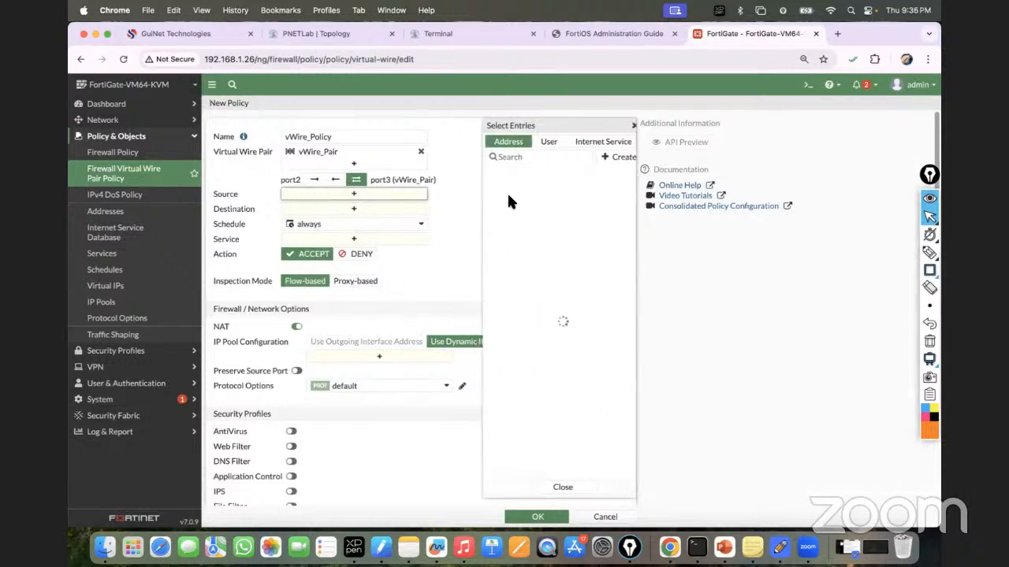
{"action": "left_click", "coordinate": [544, 189]}
{"action": "left_click", "coordinate": [362, 223]}
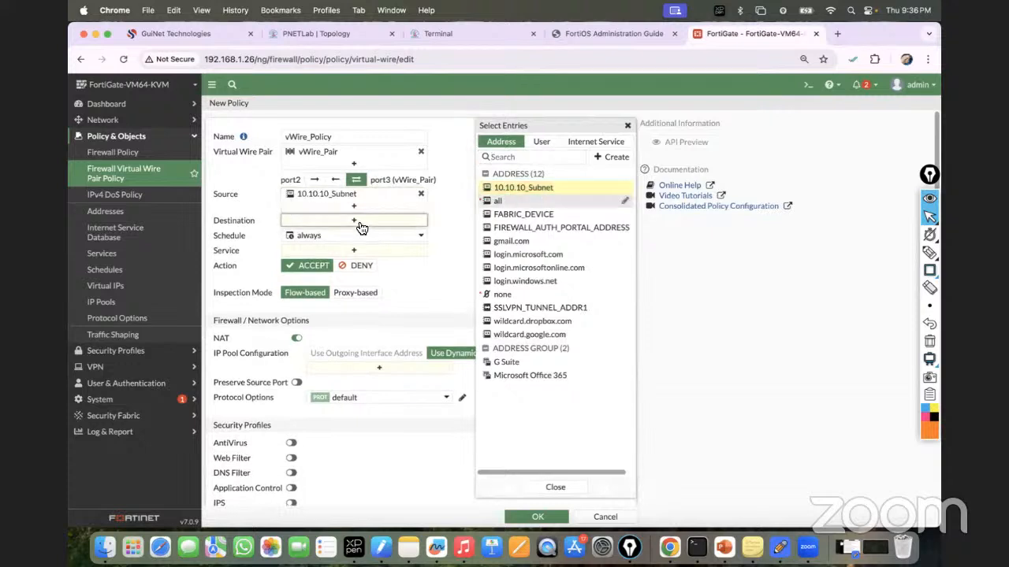
{"action": "left_click", "coordinate": [523, 187]}
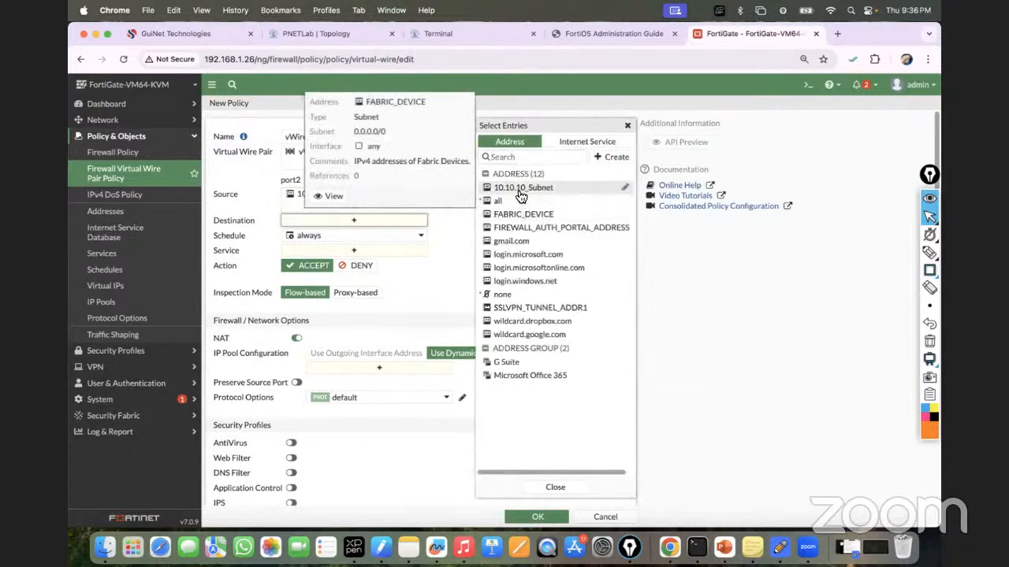
{"action": "left_click", "coordinate": [446, 261]}
Step: Allow ALL services, disable NAT, and save vWire_Policy
{"action": "left_click", "coordinate": [366, 269]}
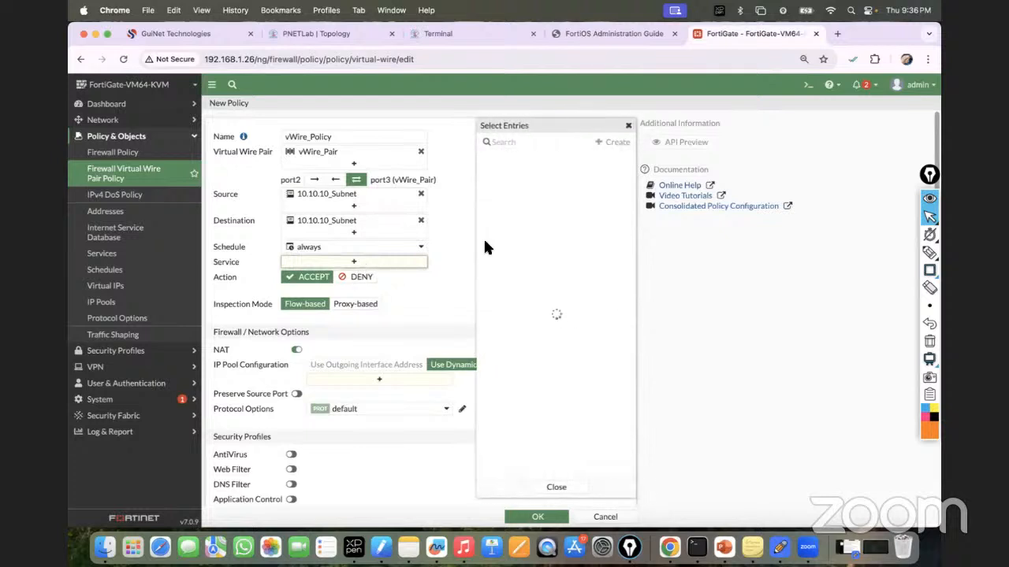
{"action": "left_click", "coordinate": [501, 184]}
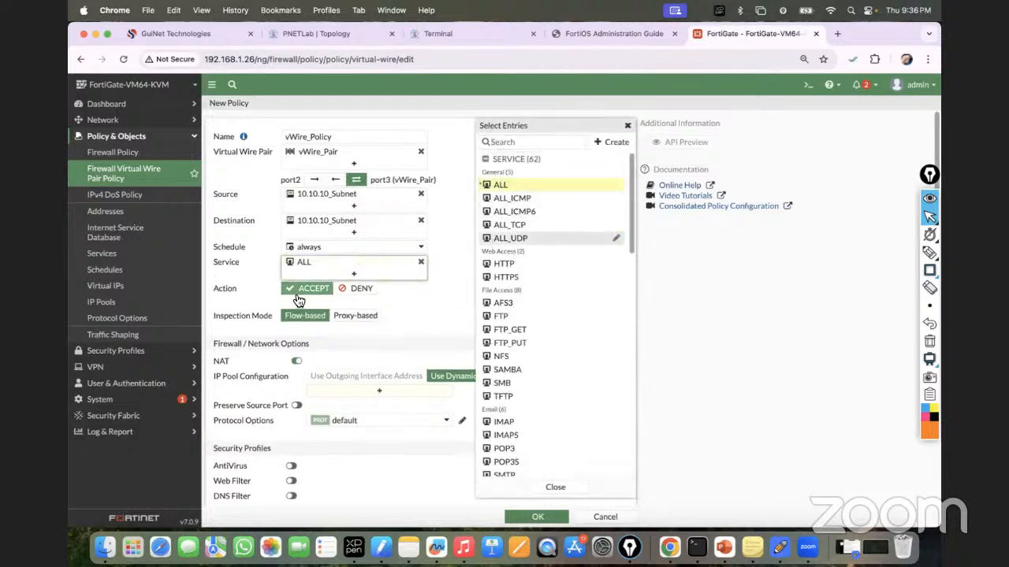
{"action": "left_click", "coordinate": [407, 297]}
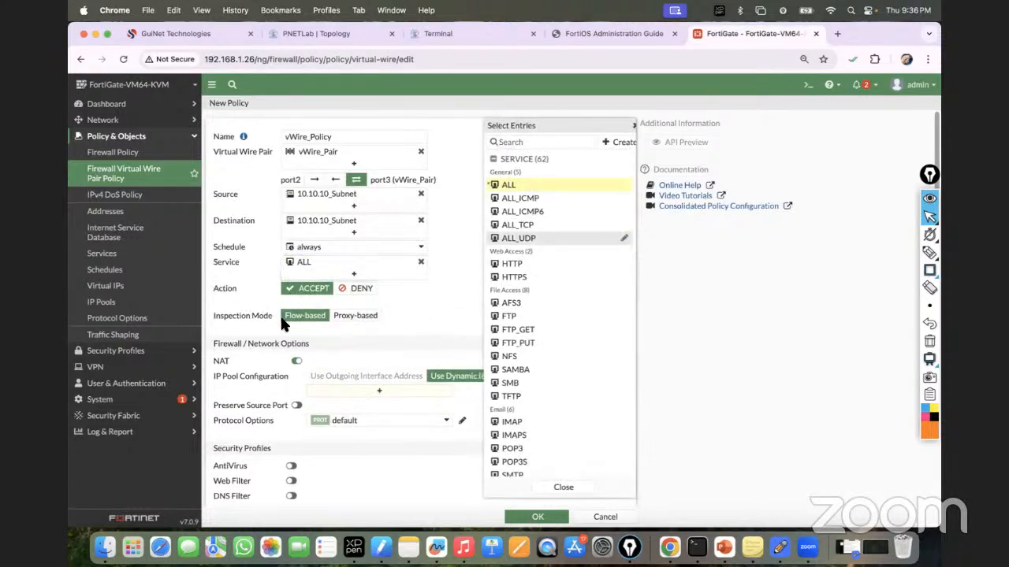
{"action": "left_click", "coordinate": [298, 362]}
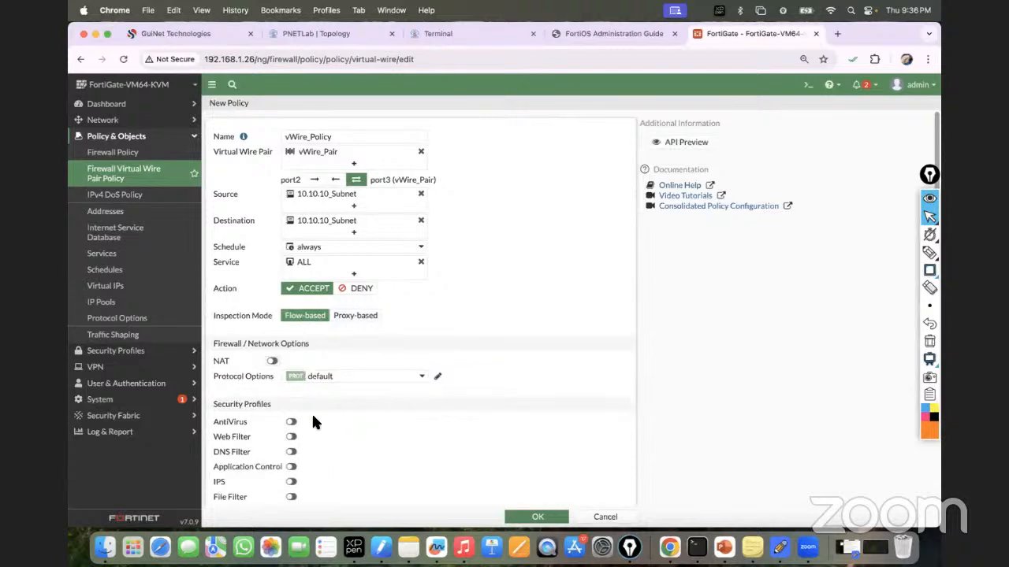
{"action": "scroll", "coordinate": [322, 412], "scroll_direction": "down", "scroll_amount": 3}
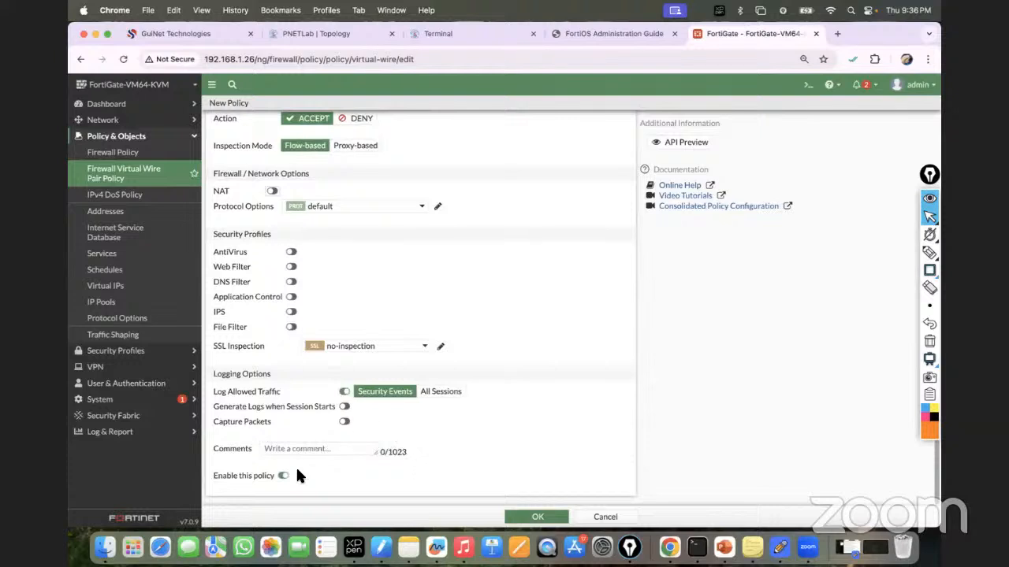
{"action": "left_click", "coordinate": [515, 513]}
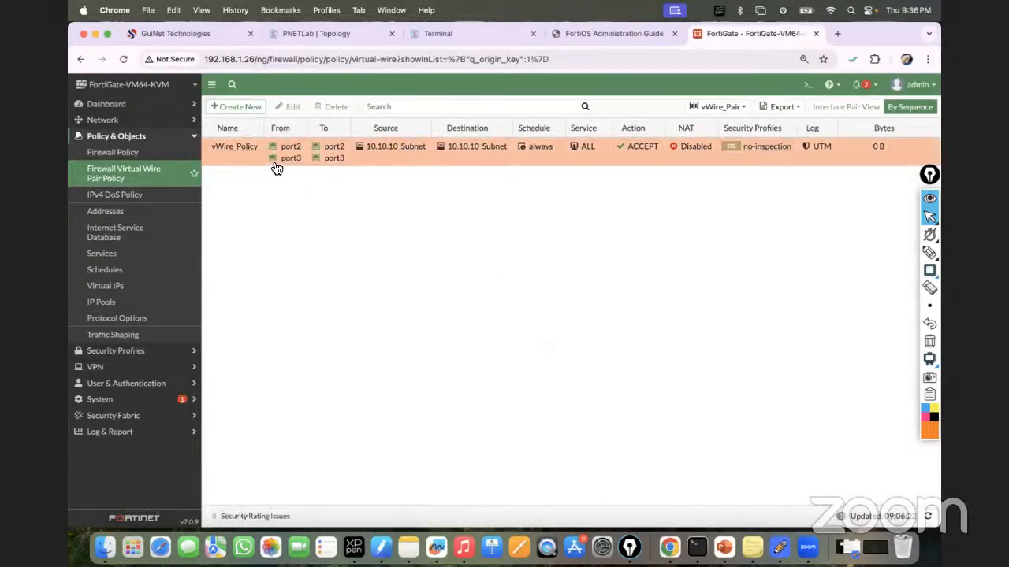
{"action": "left_click", "coordinate": [276, 145]}
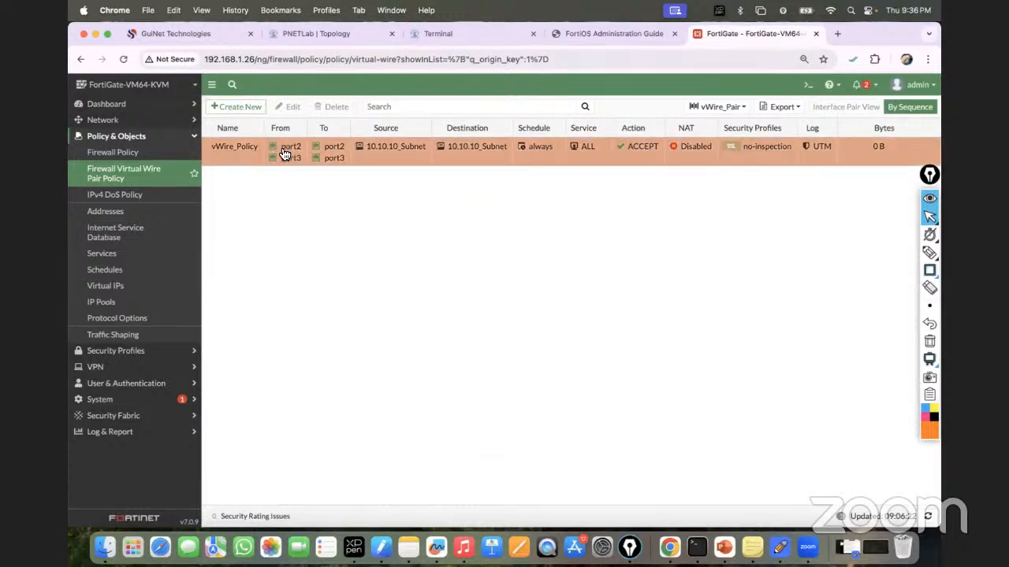
{"action": "mouse_move", "coordinate": [285, 150]}
Step: Rerun ping 10.10.10.2 twice on R1 and ping 10.10.10.1 on R2, now succeeding
{"action": "left_click", "coordinate": [421, 33]}
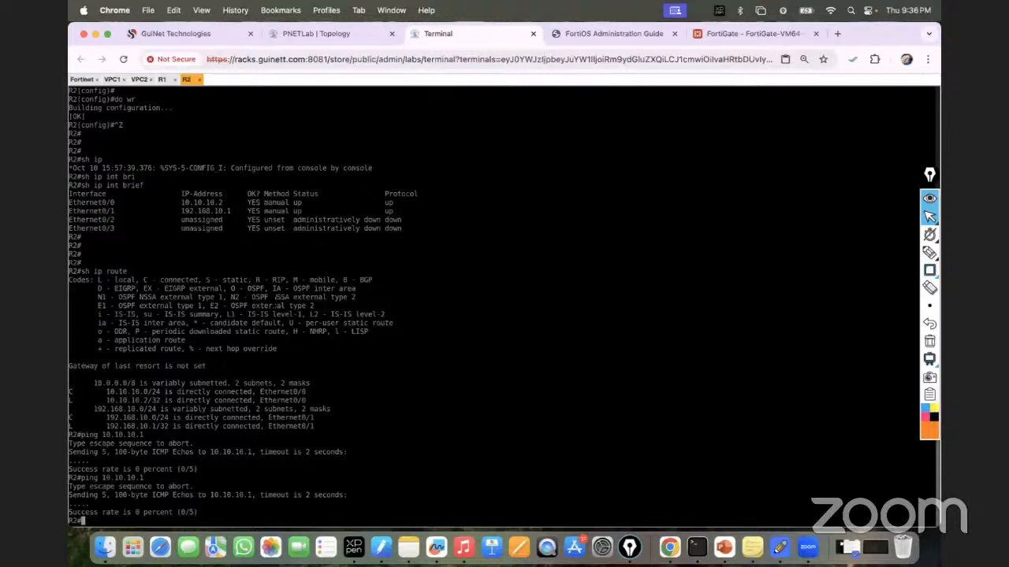
{"action": "left_click", "coordinate": [162, 79]}
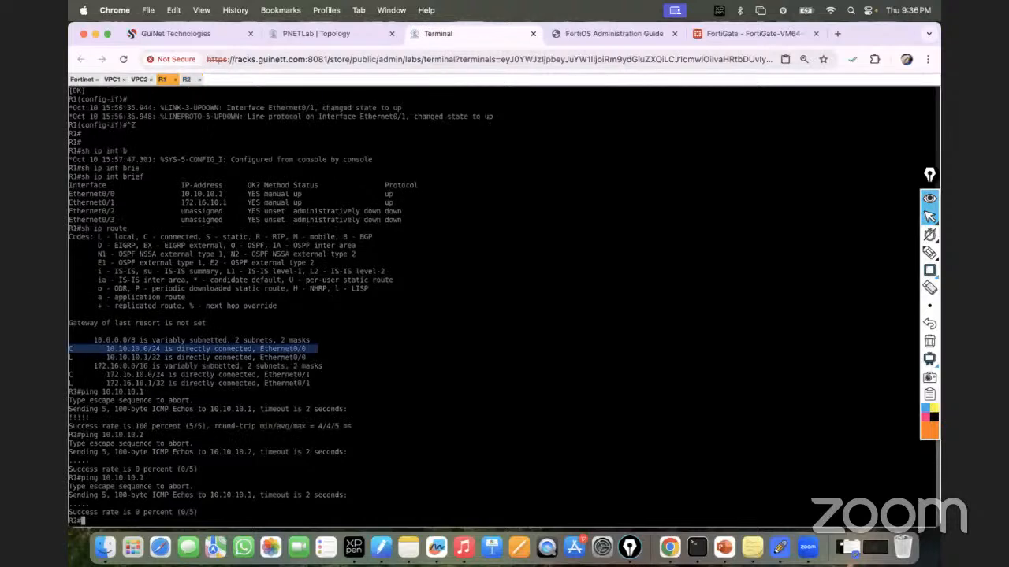
{"action": "key", "text": "Up"}
{"action": "key", "text": "Return"}
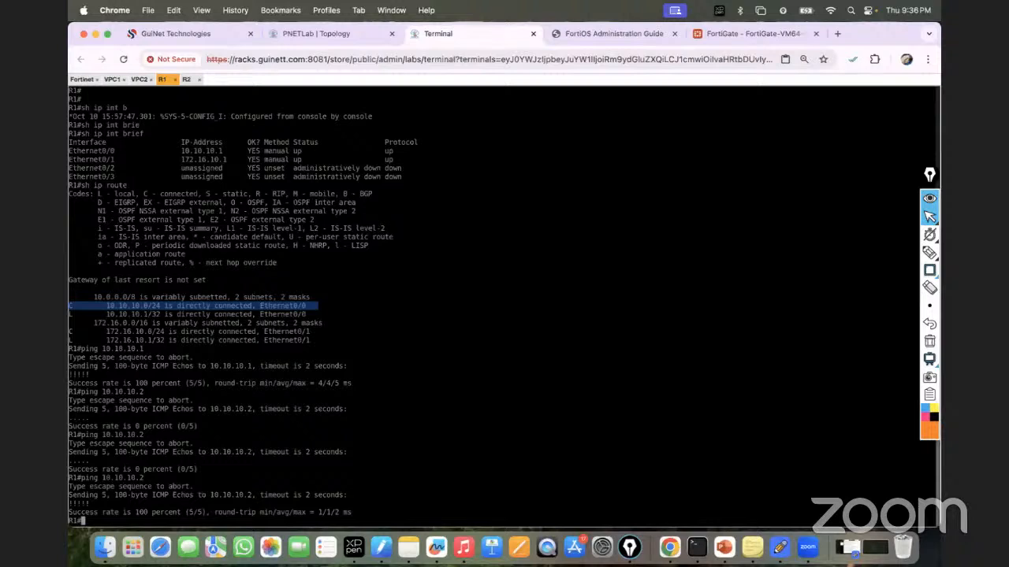
{"action": "key", "text": "Up"}
{"action": "key", "text": "Return"}
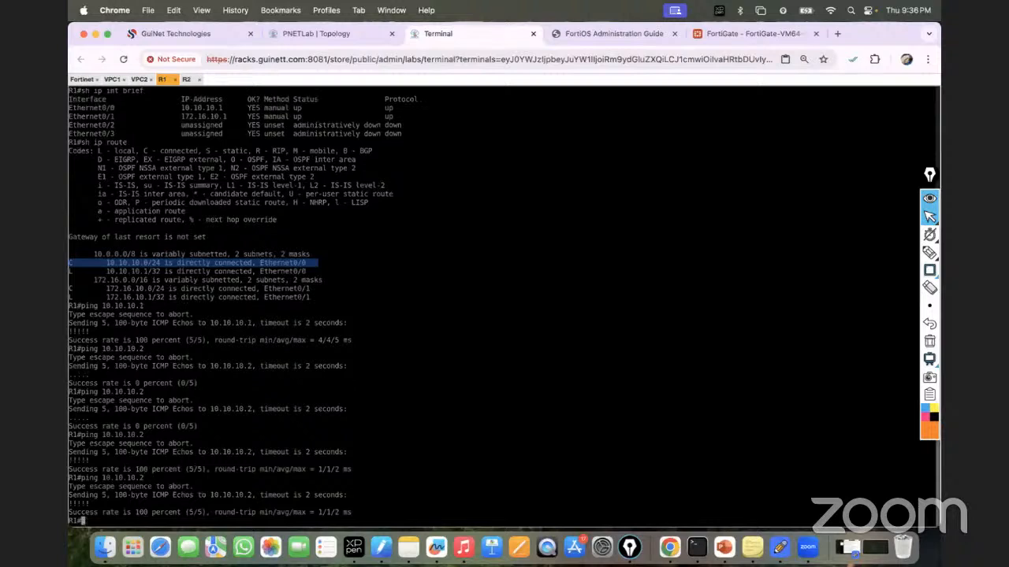
{"action": "left_click", "coordinate": [186, 80]}
{"action": "key", "text": "Up"}
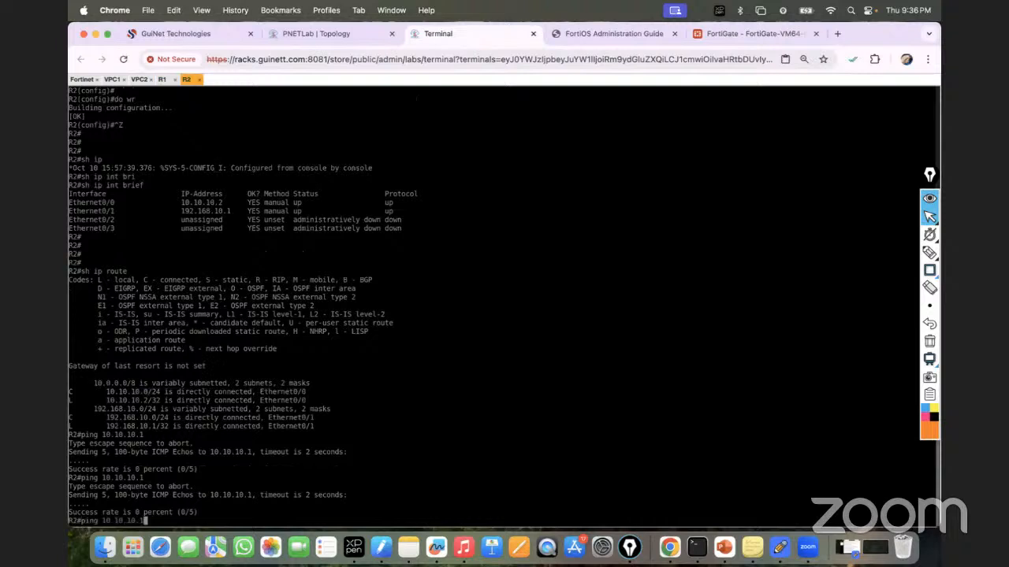
{"action": "key", "text": "Return"}
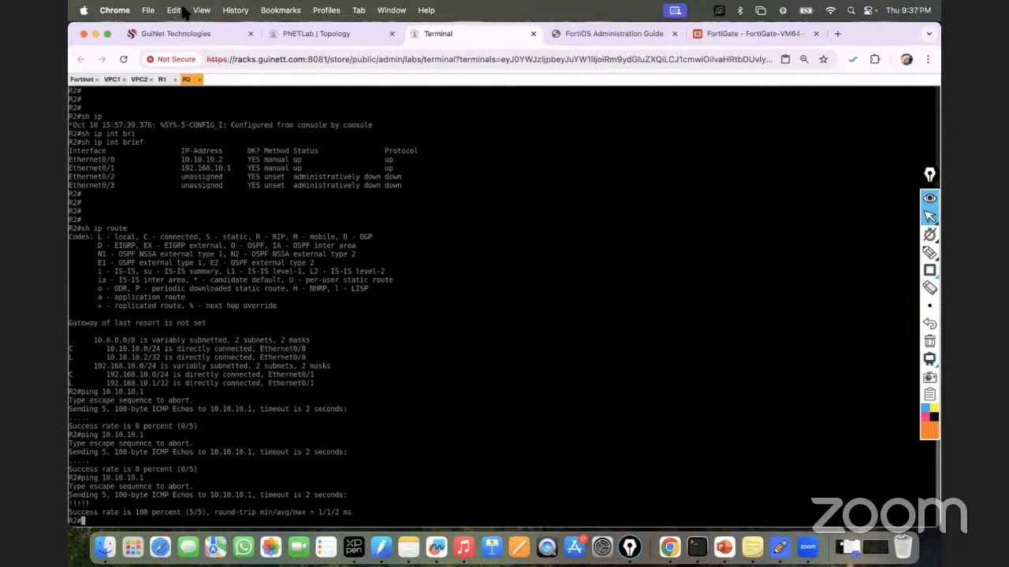
{"action": "left_click", "coordinate": [303, 32]}
Step: Highlight the R1–FortiGate–R2 path and the R1–VPC1 link in orange with Epic Pen's highlighter
{"action": "mouse_move", "coordinate": [930, 252]}
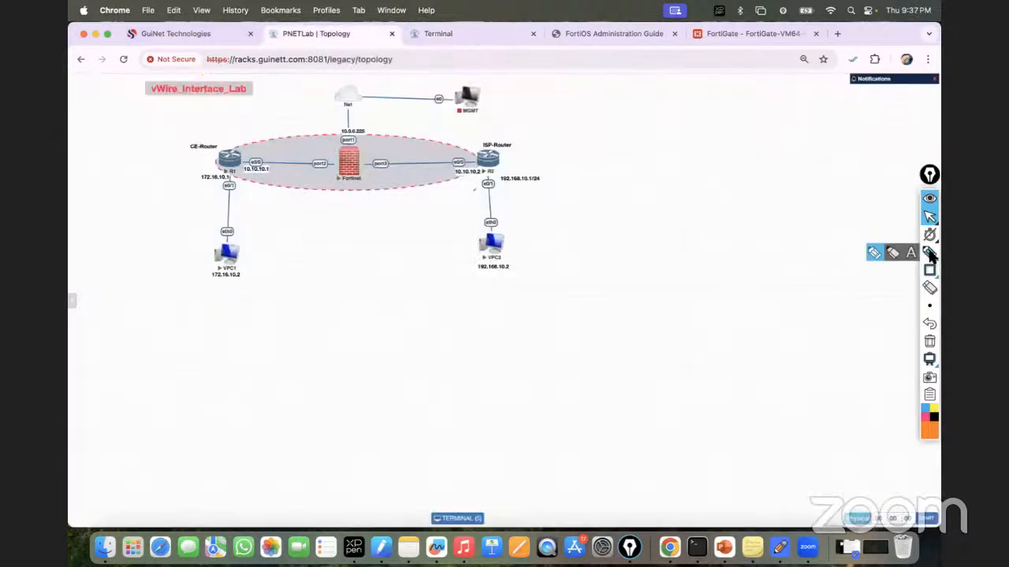
{"action": "left_click", "coordinate": [876, 257]}
{"action": "left_click_drag", "start_coordinate": [237, 167], "coordinate": [471, 163]}
{"action": "left_click_drag", "start_coordinate": [223, 269], "coordinate": [230, 169]}
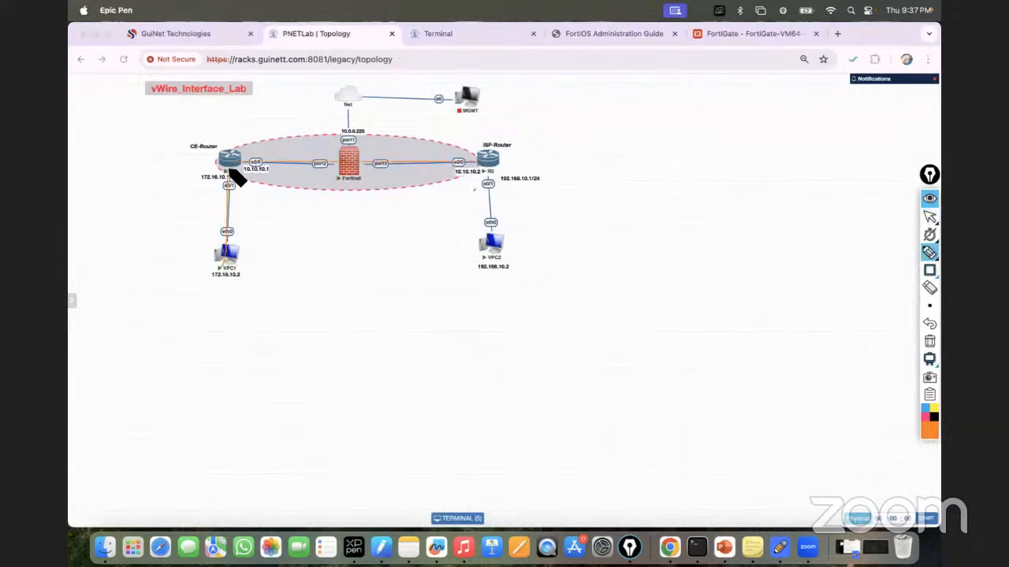
{"action": "mouse_move", "coordinate": [454, 164]}
{"action": "left_mouse_down"}
{"action": "mouse_move", "coordinate": [456, 177]}
{"action": "mouse_move", "coordinate": [474, 171]}
{"action": "mouse_move", "coordinate": [455, 166]}
{"action": "mouse_move", "coordinate": [455, 175]}
{"action": "left_mouse_up"}
{"action": "mouse_move", "coordinate": [926, 257]}
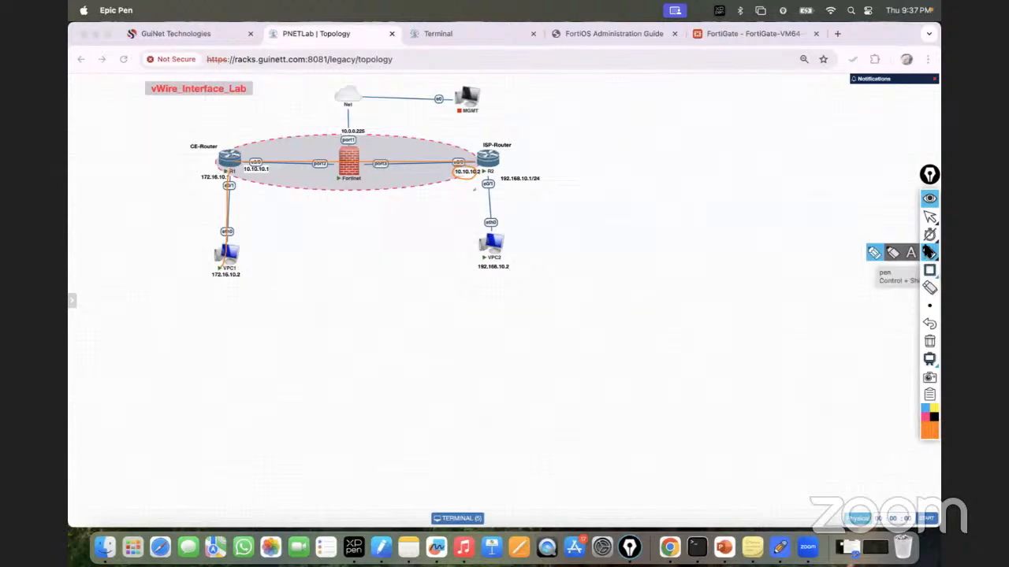
{"action": "left_click", "coordinate": [929, 216]}
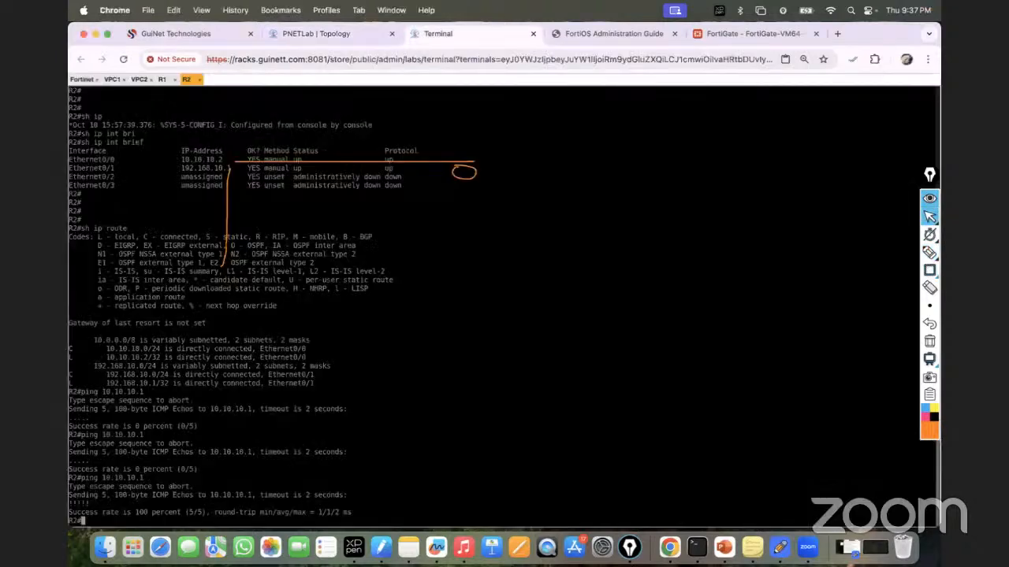
Step: Rerun VPC1's ping to 10.10.10.2, which still times out, and clear the screen annotations
{"action": "left_click", "coordinate": [465, 34]}
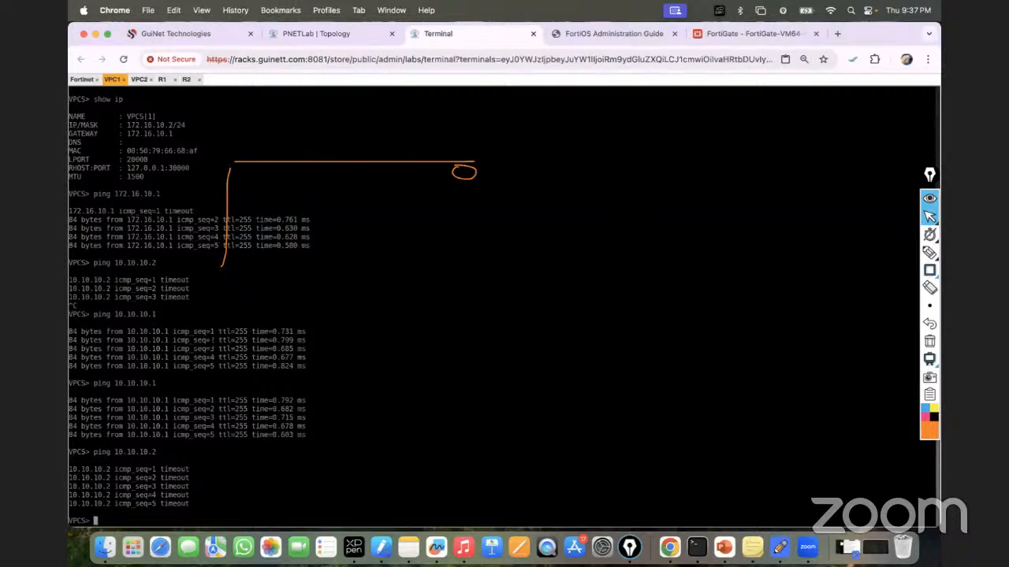
{"action": "key", "text": "Up"}
{"action": "key", "text": "Return"}
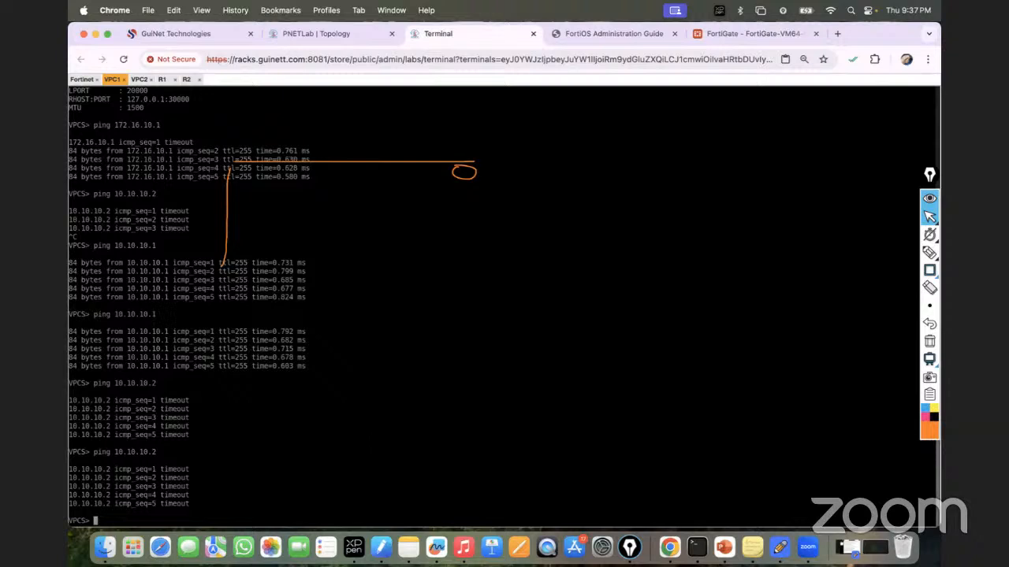
{"action": "left_click", "coordinate": [929, 341]}
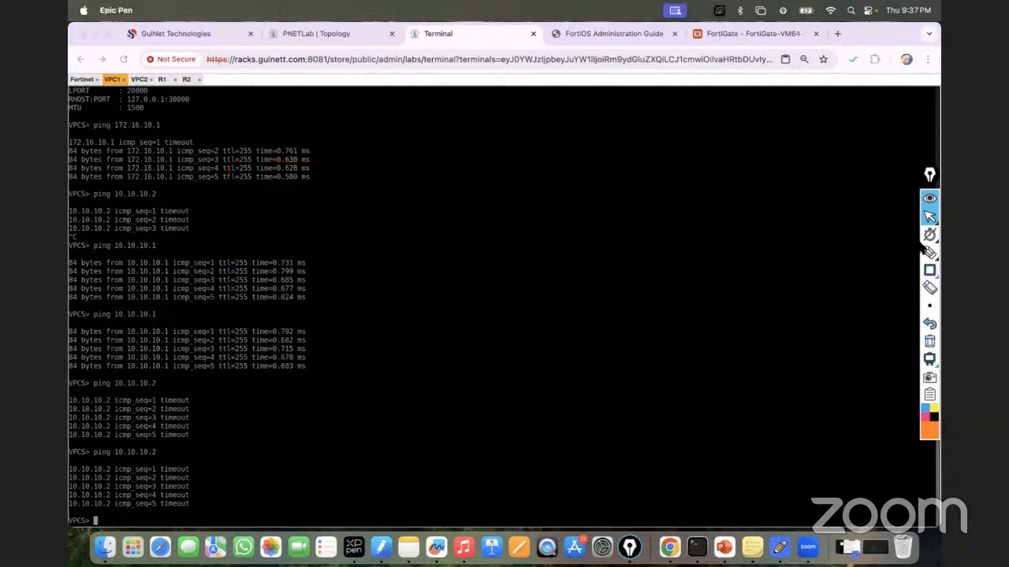
Step: On the topology, draw a rectangle with a dividing line below the diagram
{"action": "left_click", "coordinate": [335, 35]}
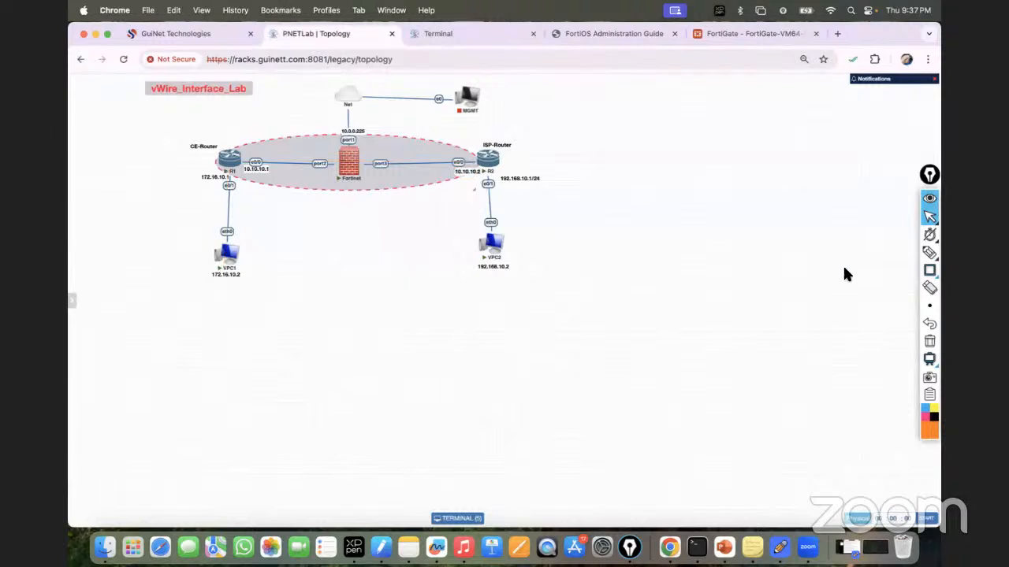
{"action": "left_click", "coordinate": [929, 270]}
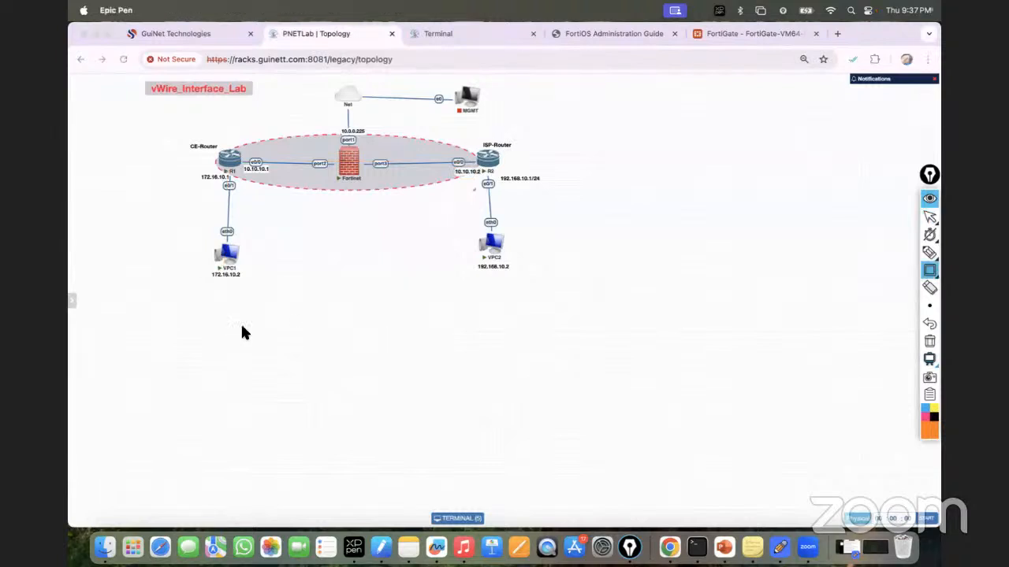
{"action": "left_click_drag", "start_coordinate": [228, 318], "coordinate": [457, 339]}
{"action": "mouse_move", "coordinate": [929, 270]}
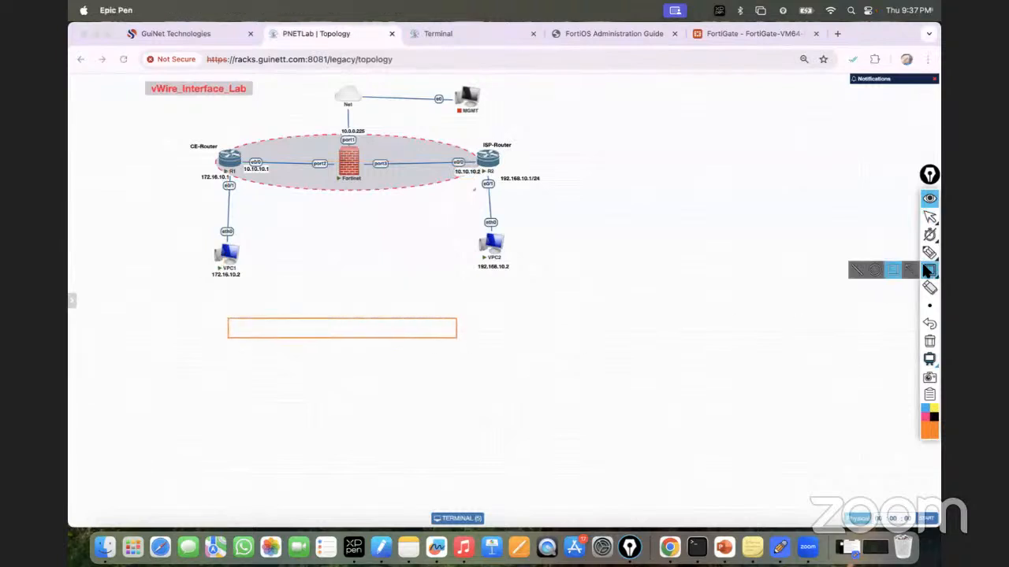
{"action": "left_click", "coordinate": [849, 270]}
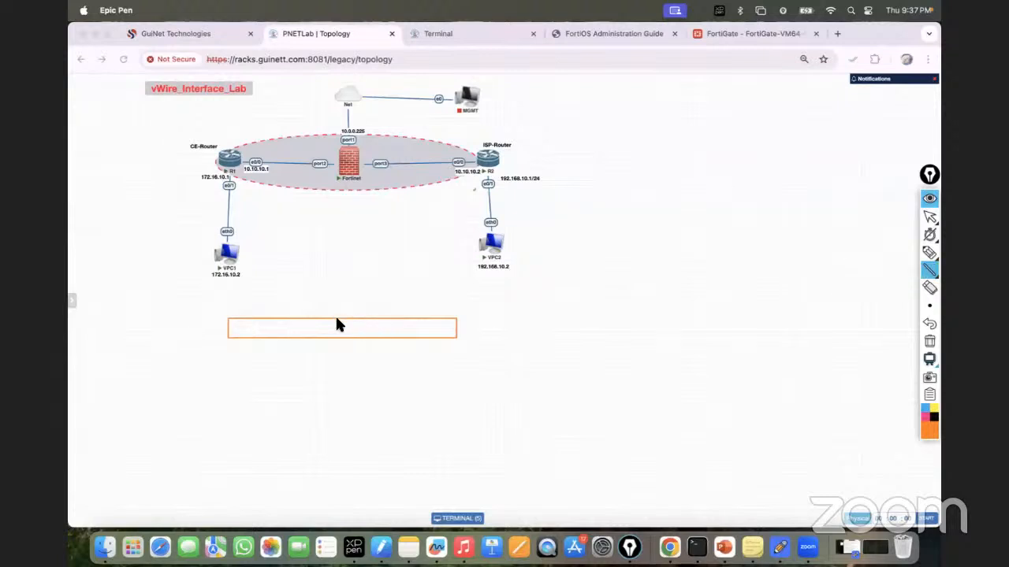
Step: Label the box cells with Sip, source address 172.16.10.2, the destination address and Dip
{"action": "left_click", "coordinate": [910, 252]}
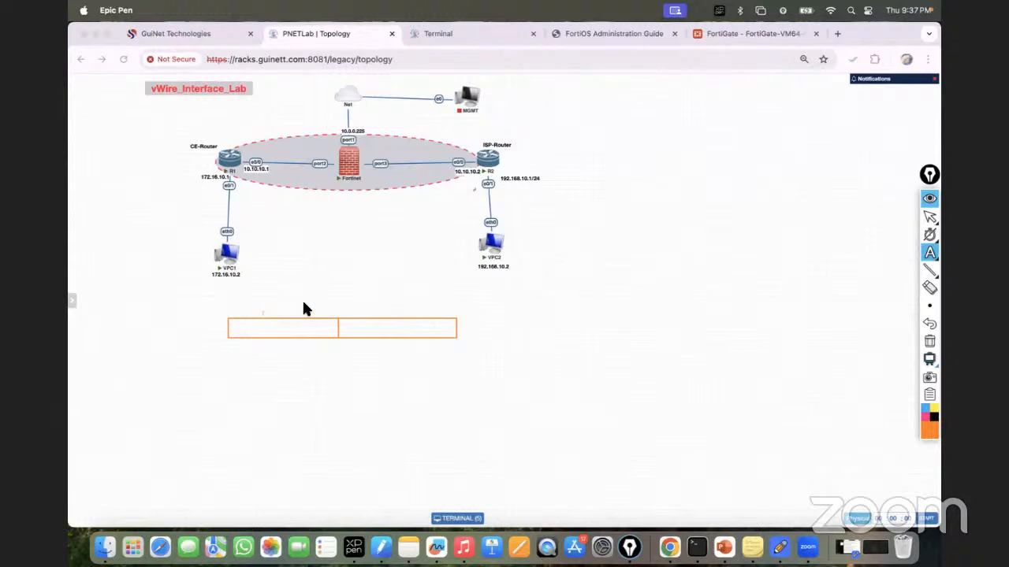
{"action": "type", "text": "Sip"}
{"action": "left_click", "coordinate": [246, 326]}
{"action": "type", "text": "172"}
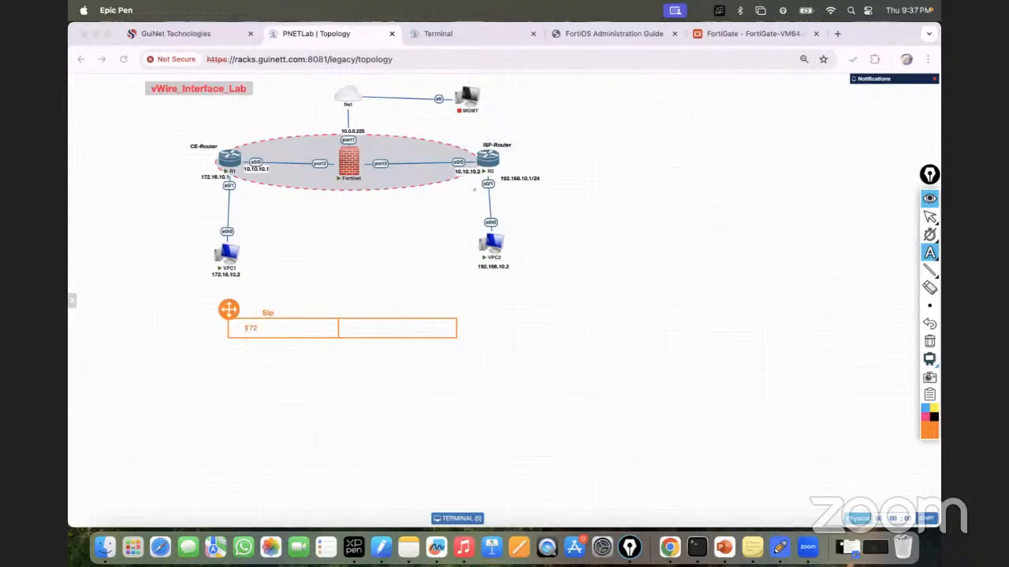
{"action": "type", "text": ".16"}
{"action": "type", "text": ".10.10"}
{"action": "key", "text": "BackSpace"}
{"action": "key", "text": "BackSpace"}
{"action": "type", "text": "2"}
{"action": "left_click", "coordinate": [350, 329]}
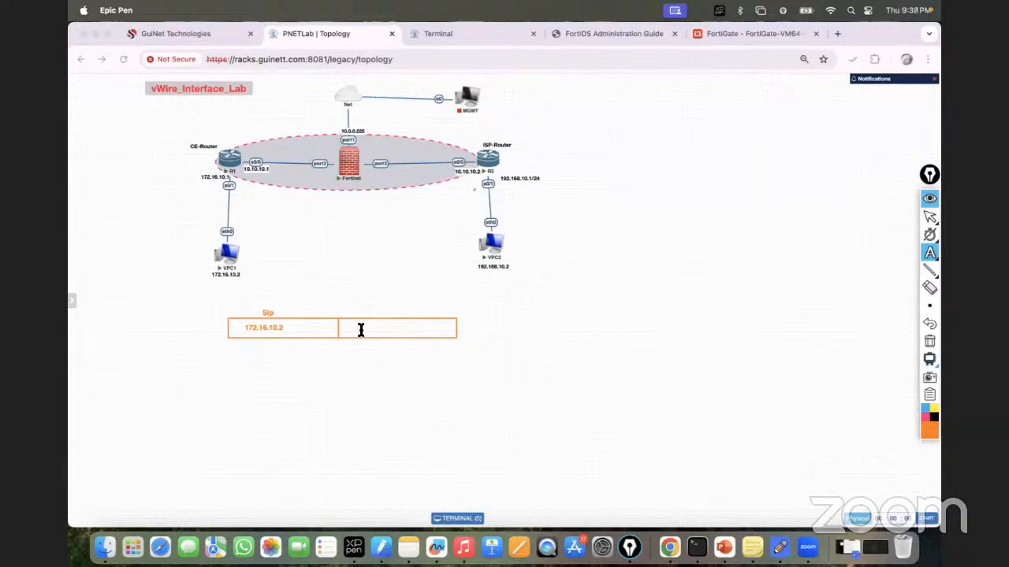
{"action": "left_click", "coordinate": [349, 330]}
{"action": "type", "text": "80.10.10"}
{"action": "type", "text": ".0"}
{"action": "left_click", "coordinate": [378, 311]}
{"action": "type", "text": "Dip"}
Step: Draw an arrow from the box and handwrite Gateway 172.16.10.1, underlined
{"action": "left_click", "coordinate": [926, 253]}
{"action": "mouse_move", "coordinate": [930, 253]}
{"action": "left_click", "coordinate": [892, 253]}
{"action": "mouse_move", "coordinate": [456, 330]}
{"action": "left_mouse_down"}
{"action": "mouse_move", "coordinate": [531, 324]}
{"action": "mouse_move", "coordinate": [554, 334]}
{"action": "mouse_move", "coordinate": [579, 311]}
{"action": "mouse_move", "coordinate": [630, 311]}
{"action": "mouse_move", "coordinate": [621, 311]}
{"action": "left_mouse_up"}
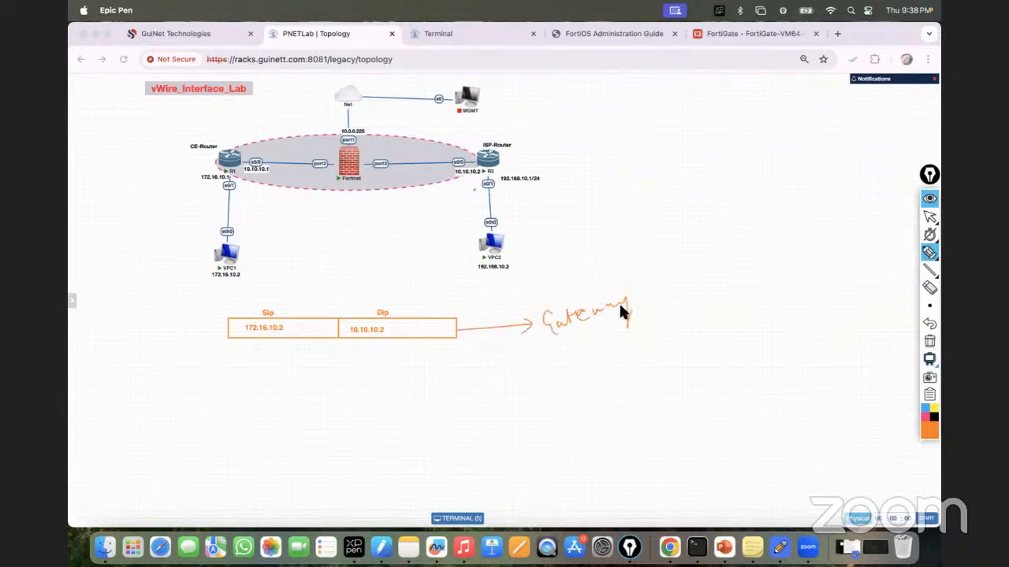
{"action": "mouse_move", "coordinate": [561, 334]}
{"action": "left_mouse_down"}
{"action": "mouse_move", "coordinate": [624, 315]}
{"action": "mouse_move", "coordinate": [689, 276]}
{"action": "mouse_move", "coordinate": [712, 277]}
{"action": "mouse_move", "coordinate": [723, 261]}
{"action": "mouse_move", "coordinate": [710, 263]}
{"action": "mouse_move", "coordinate": [732, 263]}
{"action": "mouse_move", "coordinate": [720, 271]}
{"action": "mouse_move", "coordinate": [739, 256]}
{"action": "mouse_move", "coordinate": [746, 266]}
{"action": "left_mouse_up"}
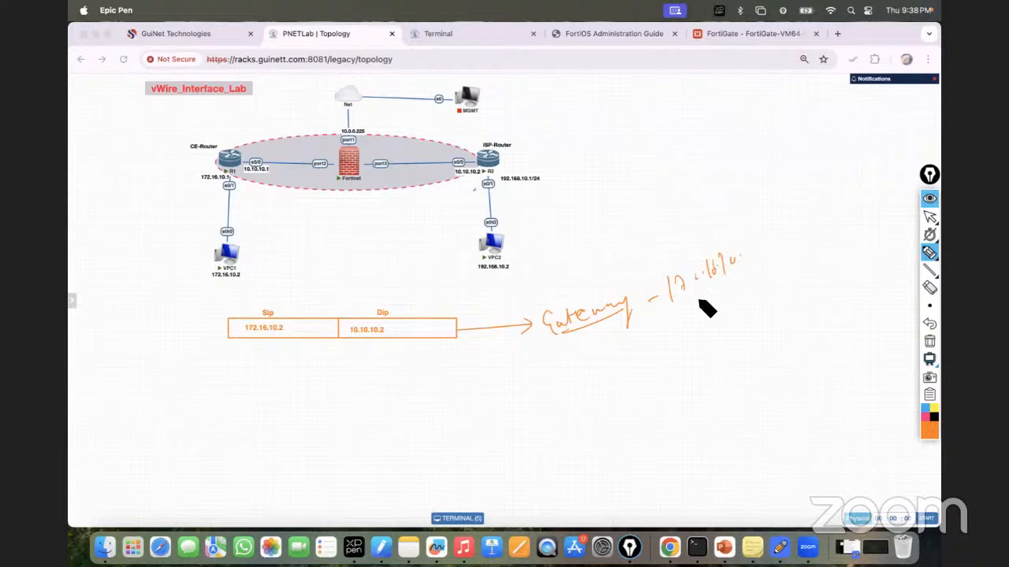
{"action": "left_click_drag", "start_coordinate": [698, 307], "coordinate": [762, 271]}
Step: Handwrite Routing and Connected-Route notes, circle R1, and return to the terminal
{"action": "left_click_drag", "start_coordinate": [695, 360], "coordinate": [788, 323]}
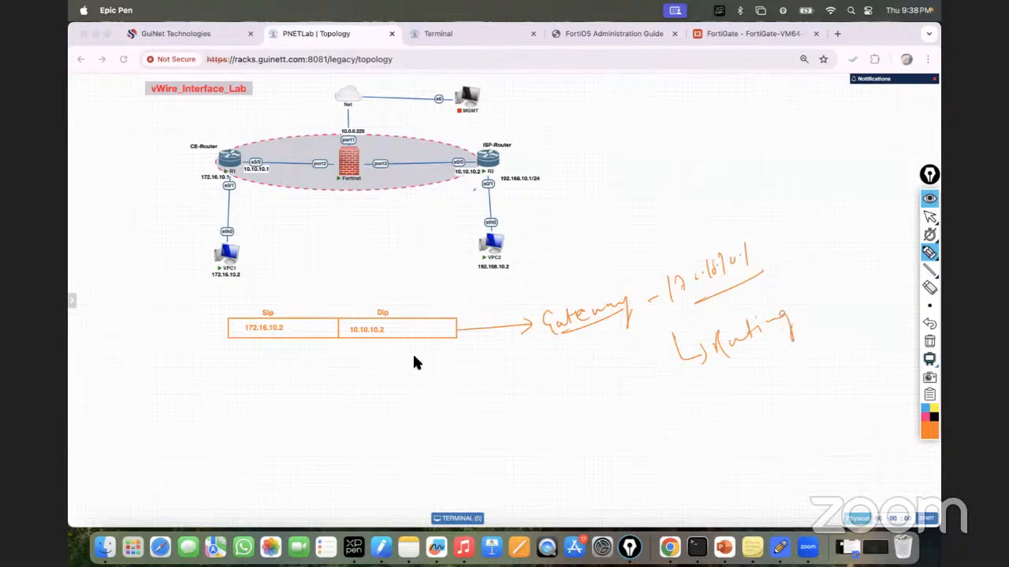
{"action": "mouse_move", "coordinate": [700, 382]}
{"action": "left_mouse_down"}
{"action": "mouse_move", "coordinate": [725, 389]}
{"action": "mouse_move", "coordinate": [833, 338]}
{"action": "mouse_move", "coordinate": [851, 347]}
{"action": "left_mouse_up"}
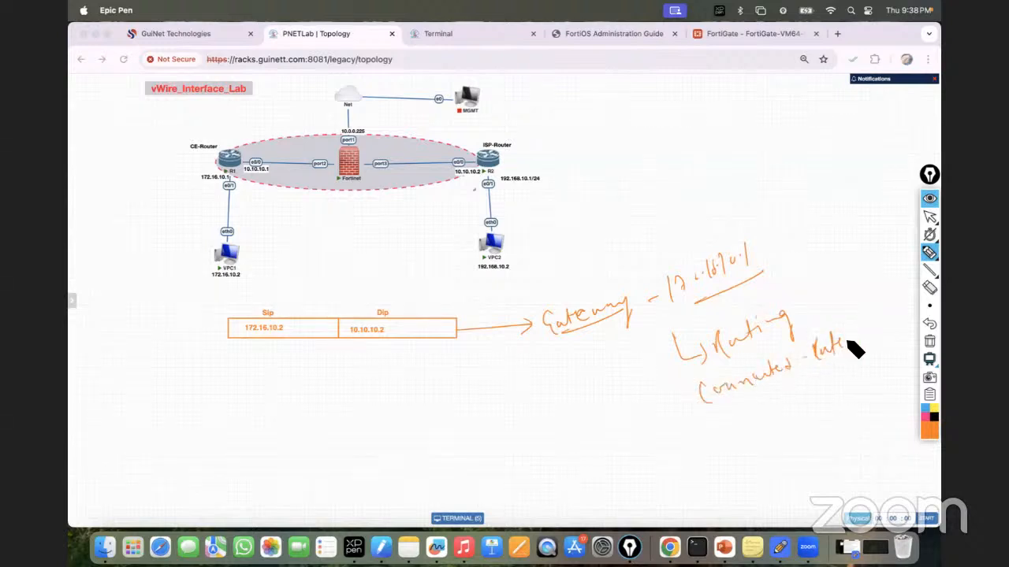
{"action": "left_click_drag", "start_coordinate": [691, 428], "coordinate": [862, 354]}
{"action": "left_click_drag", "start_coordinate": [252, 155], "coordinate": [156, 193]}
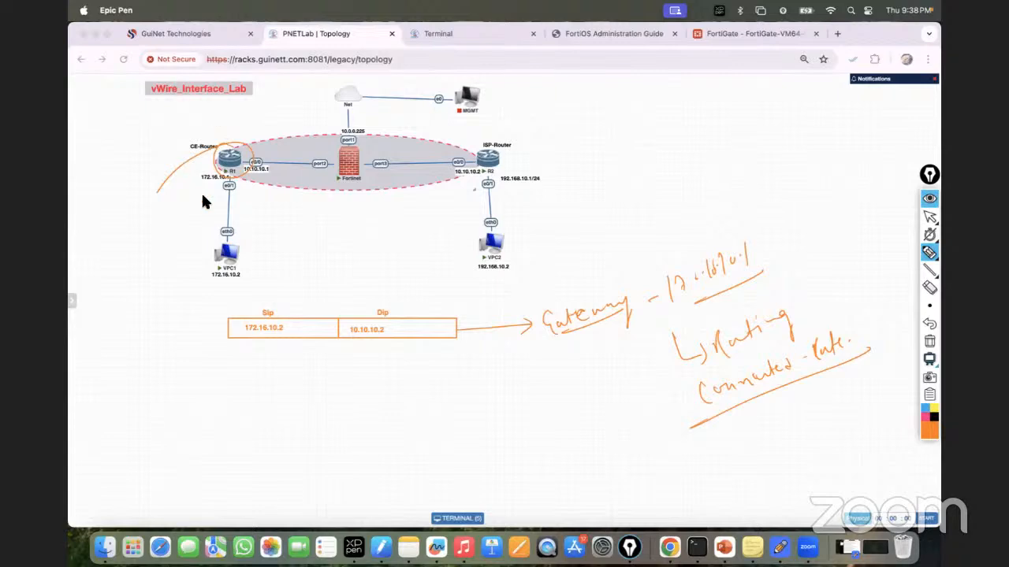
{"action": "left_click", "coordinate": [929, 217]}
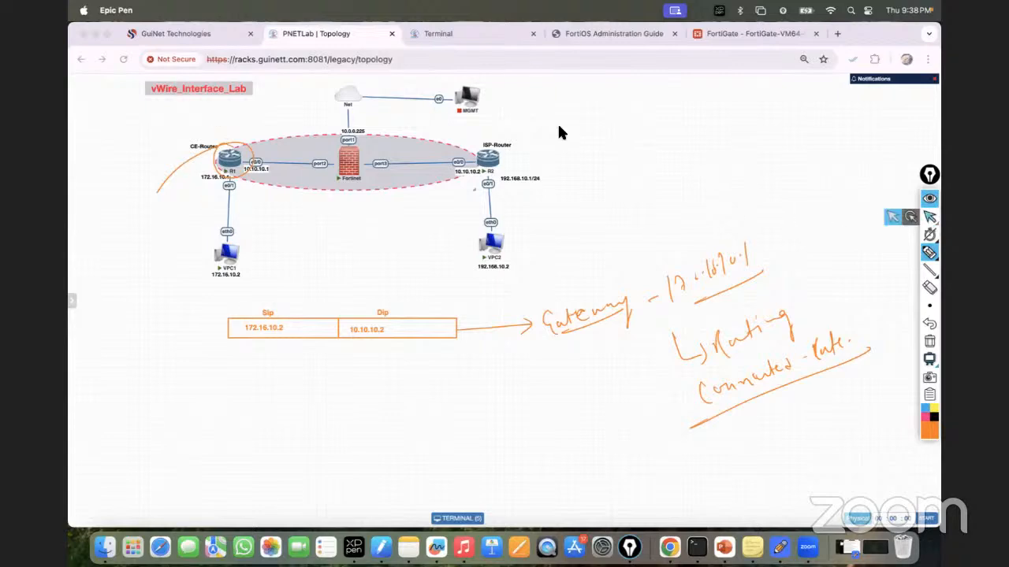
{"action": "left_click", "coordinate": [441, 33]}
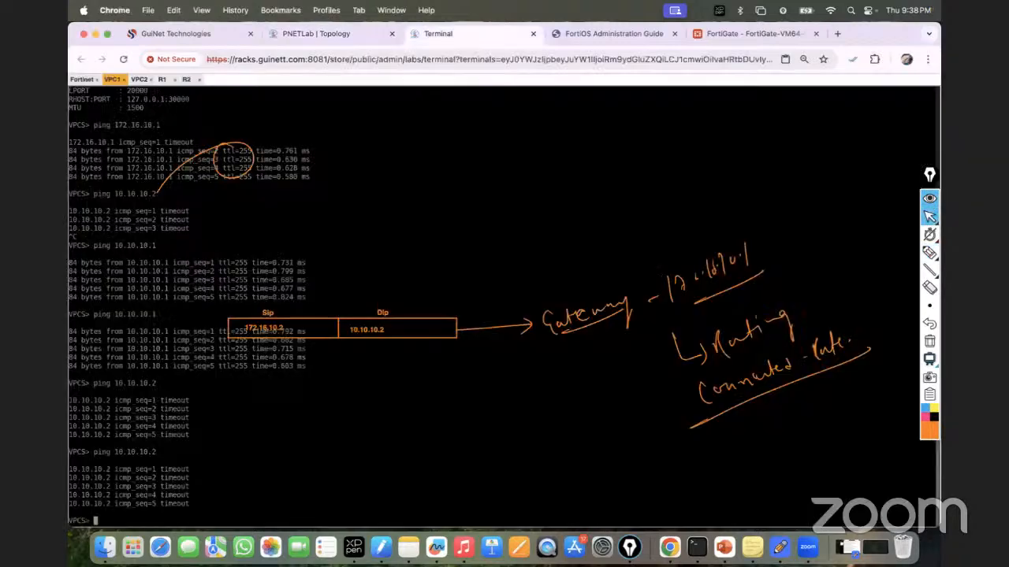
Step: On R1, run sh ip route and sh ip route 10.10.10.2, highlighting 'directly connected' via Ethernet0/0
{"action": "left_click", "coordinate": [163, 80]}
{"action": "key", "text": "Return"}
{"action": "key", "text": "Return"}
{"action": "key", "text": "Return"}
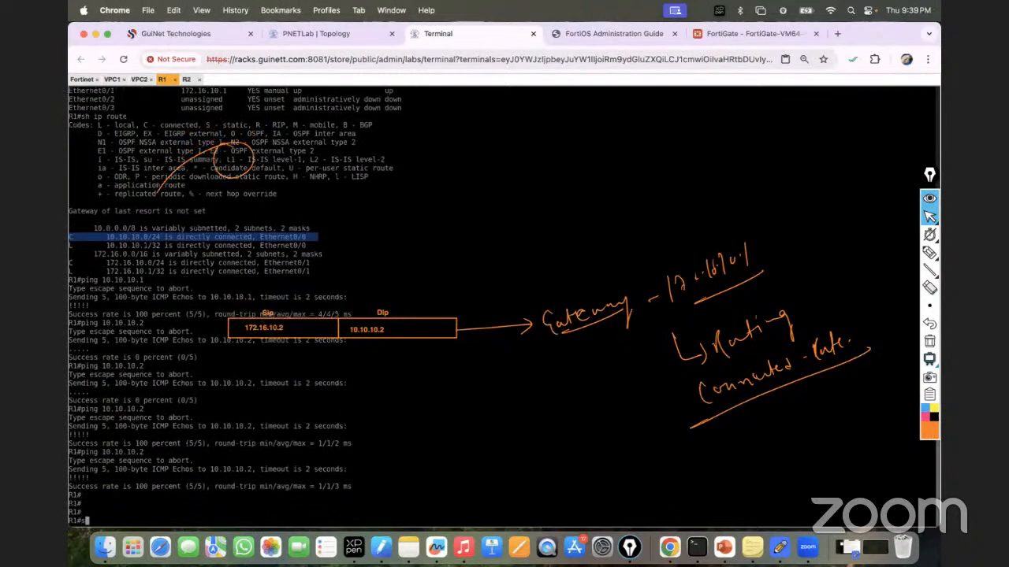
{"action": "type", "text": "sh ip route"}
{"action": "key", "text": "Return"}
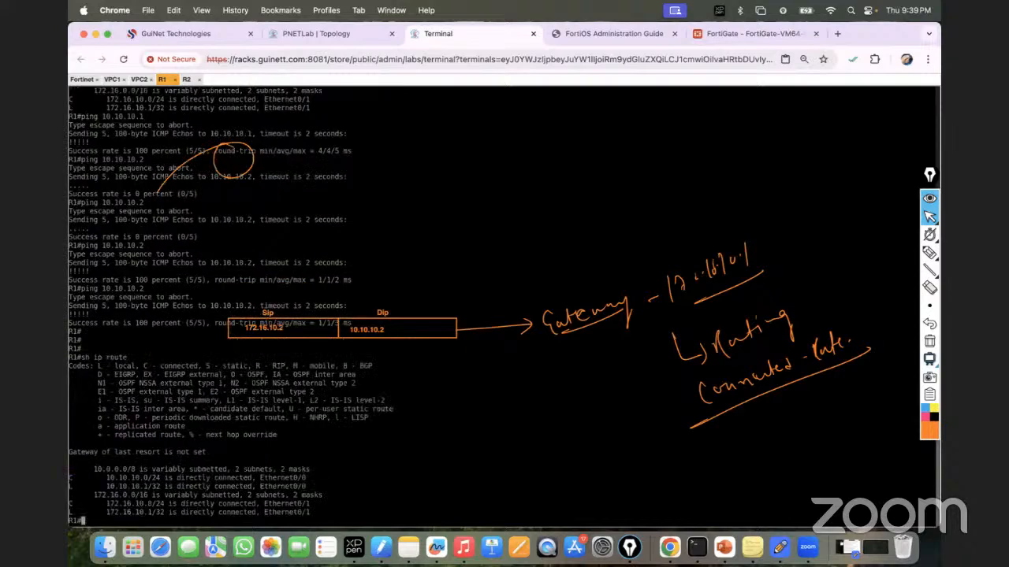
{"action": "key", "text": "Up"}
{"action": "type", "text": "10.10.10.2"}
{"action": "key", "text": "Return"}
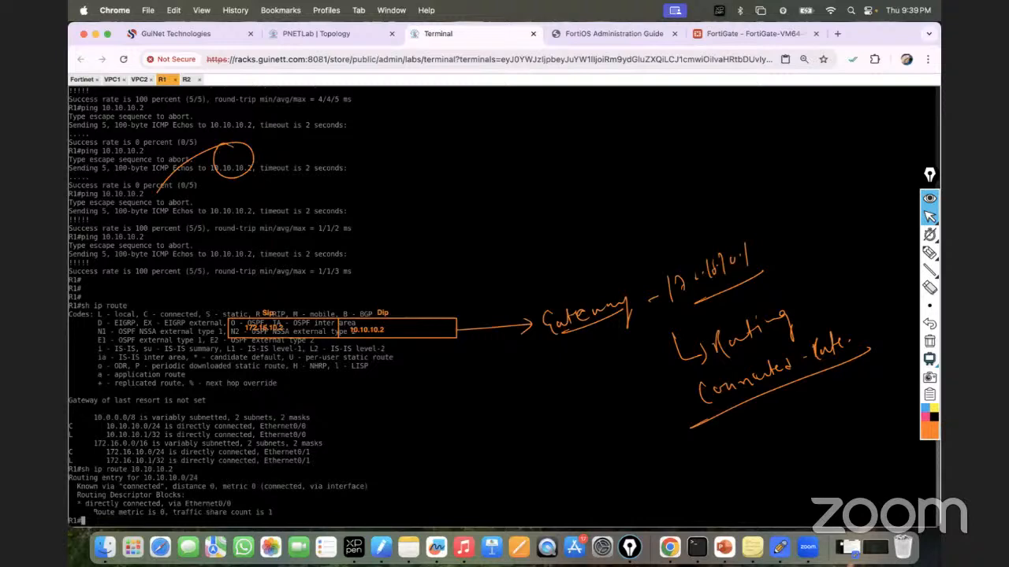
{"action": "left_click_drag", "start_coordinate": [85, 503], "coordinate": [163, 504]}
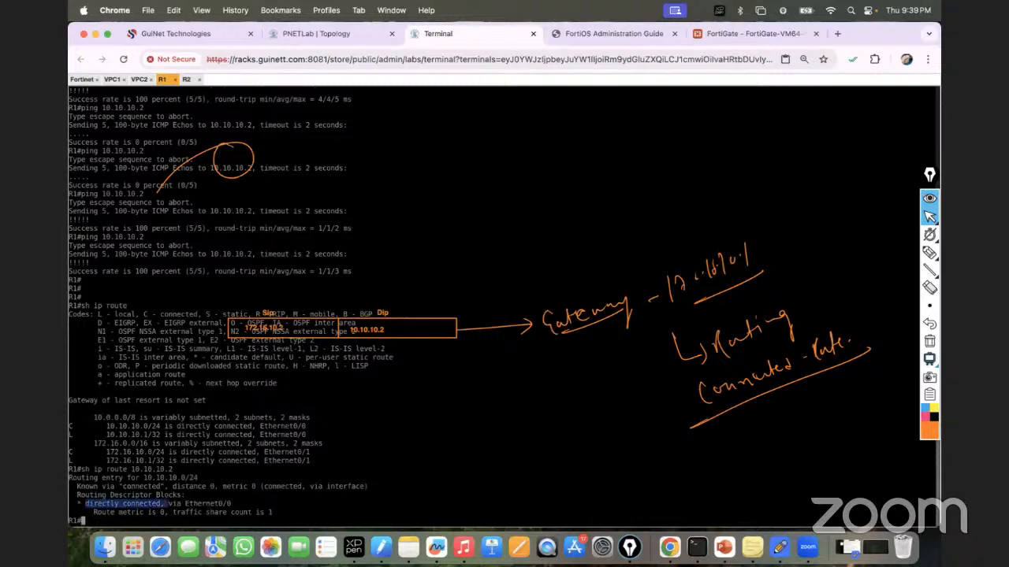
{"action": "left_click", "coordinate": [334, 33]}
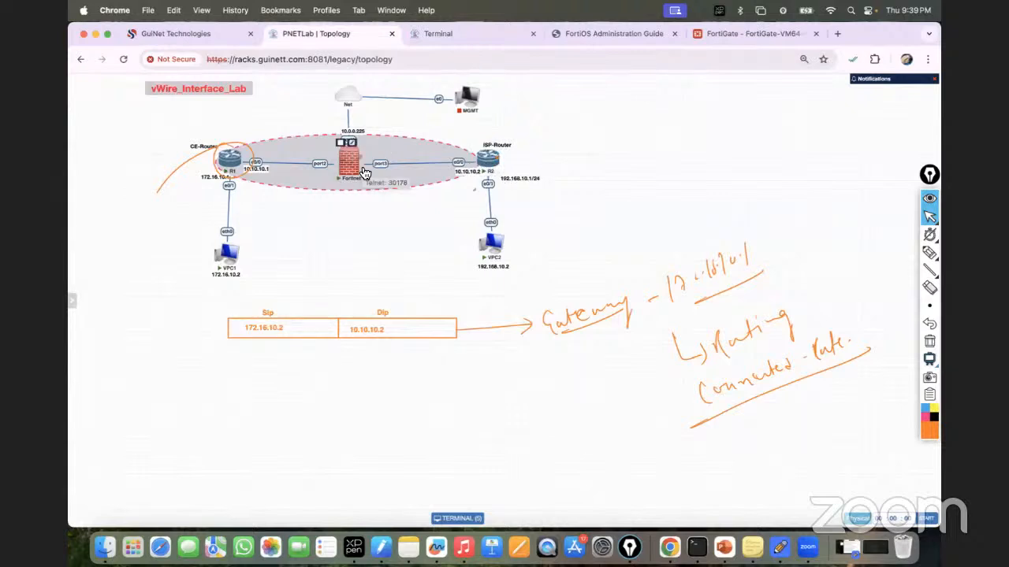
Step: Handwrite a policy arrow from the firewall reading 10.10.10.0 — 10.10.10.0, underlined
{"action": "left_click", "coordinate": [926, 252]}
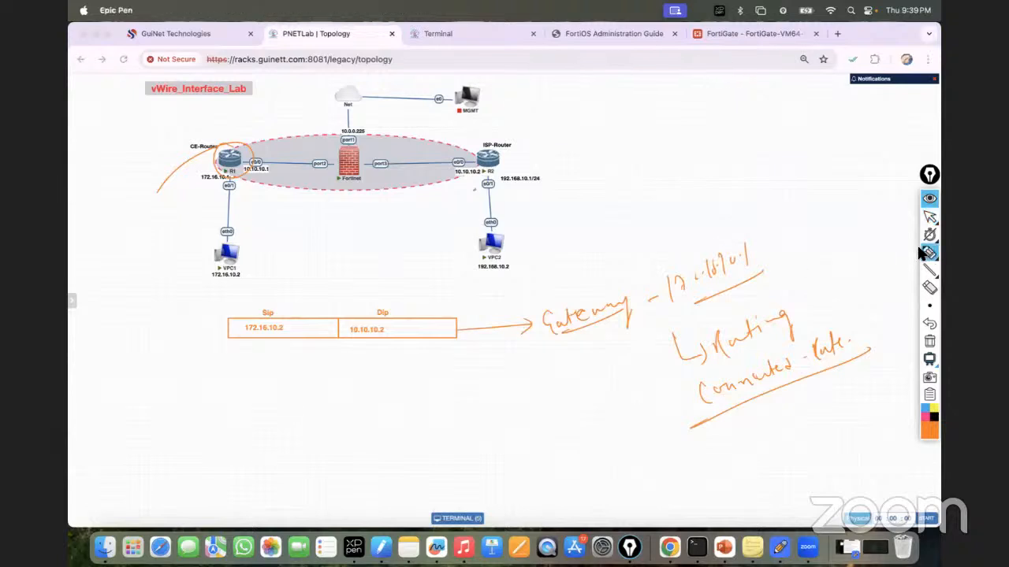
{"action": "mouse_move", "coordinate": [359, 194]}
{"action": "left_mouse_down"}
{"action": "mouse_move", "coordinate": [360, 211]}
{"action": "mouse_move", "coordinate": [410, 218]}
{"action": "mouse_move", "coordinate": [428, 210]}
{"action": "mouse_move", "coordinate": [446, 228]}
{"action": "mouse_move", "coordinate": [583, 195]}
{"action": "mouse_move", "coordinate": [577, 204]}
{"action": "left_mouse_up"}
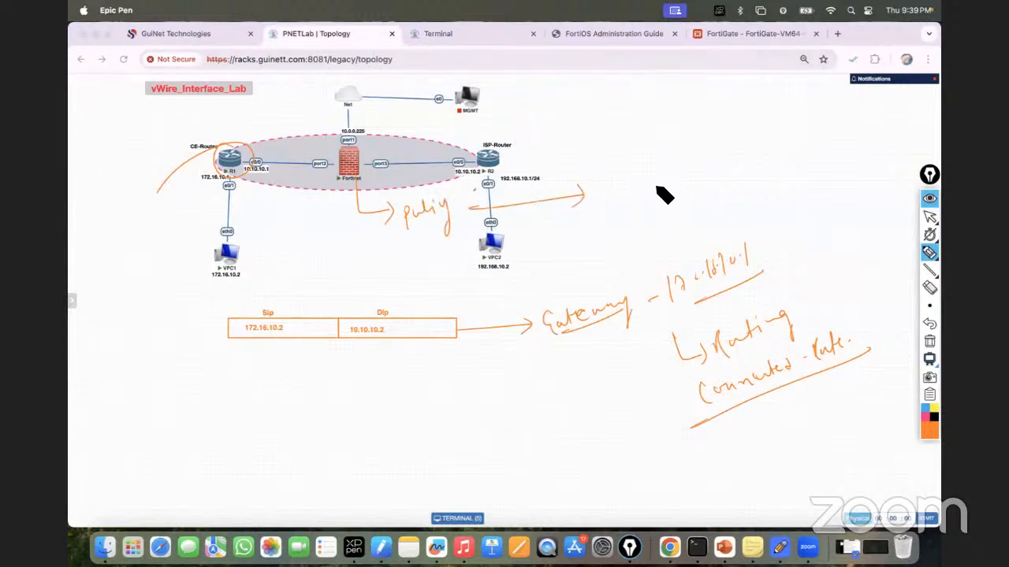
{"action": "mouse_move", "coordinate": [605, 179]}
{"action": "left_mouse_down"}
{"action": "mouse_move", "coordinate": [607, 192]}
{"action": "mouse_move", "coordinate": [658, 189]}
{"action": "left_mouse_up"}
{"action": "left_click_drag", "start_coordinate": [666, 189], "coordinate": [745, 163]}
{"action": "mouse_move", "coordinate": [756, 154]}
{"action": "left_mouse_down"}
{"action": "mouse_move", "coordinate": [755, 165]}
{"action": "mouse_move", "coordinate": [763, 154]}
{"action": "left_mouse_up"}
{"action": "left_click_drag", "start_coordinate": [770, 162], "coordinate": [777, 162]}
{"action": "left_click_drag", "start_coordinate": [785, 150], "coordinate": [816, 141]}
{"action": "left_click_drag", "start_coordinate": [824, 130], "coordinate": [822, 153]}
{"action": "left_click_drag", "start_coordinate": [832, 142], "coordinate": [852, 139]}
{"action": "left_click_drag", "start_coordinate": [646, 211], "coordinate": [832, 171]}
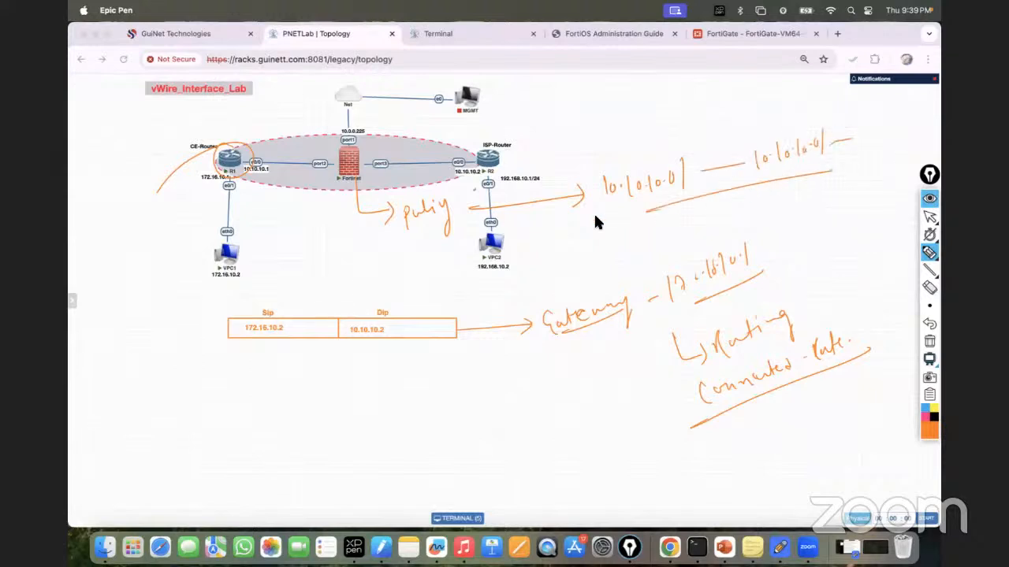
Step: Mark a small circle under the Sip box and draw an arrow to it from the firewall
{"action": "left_click_drag", "start_coordinate": [235, 365], "coordinate": [251, 359]}
{"action": "left_click_drag", "start_coordinate": [263, 348], "coordinate": [262, 349]}
{"action": "left_click_drag", "start_coordinate": [342, 192], "coordinate": [292, 312]}
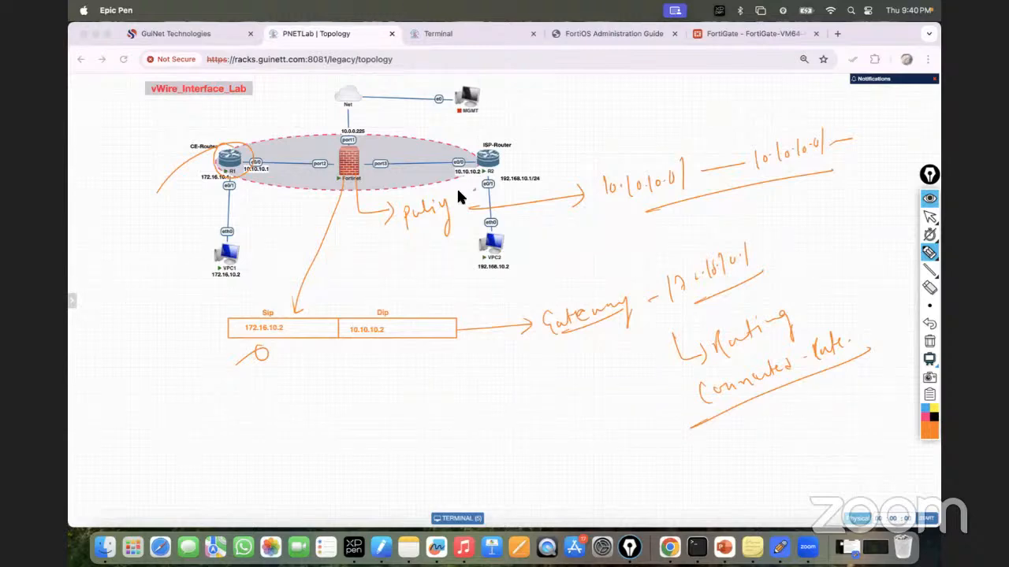
Step: Start a new FortiGate virtual wire policy named '172-to 10 Subnet-Policy'
{"action": "left_click", "coordinate": [929, 216]}
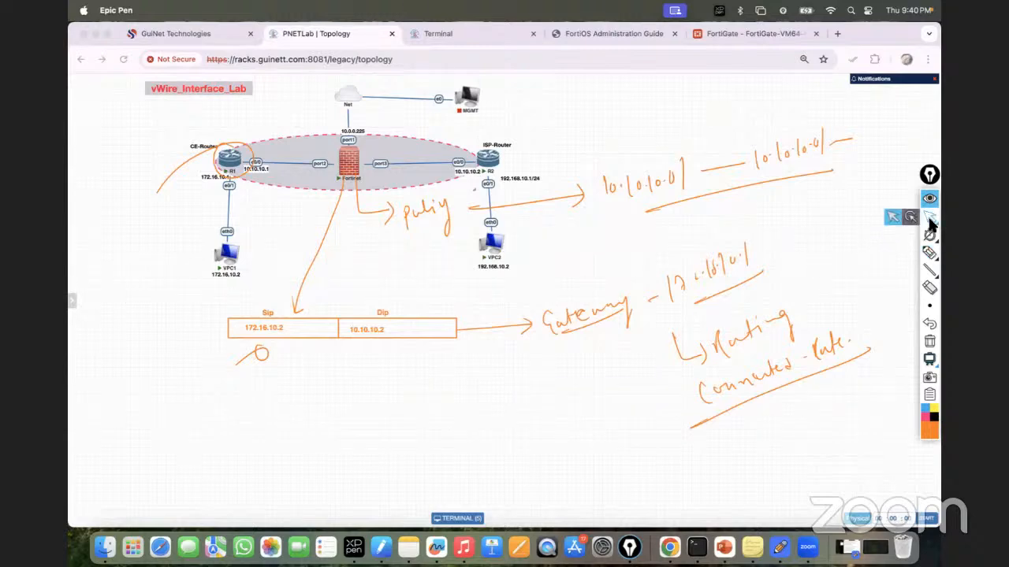
{"action": "left_click", "coordinate": [743, 32]}
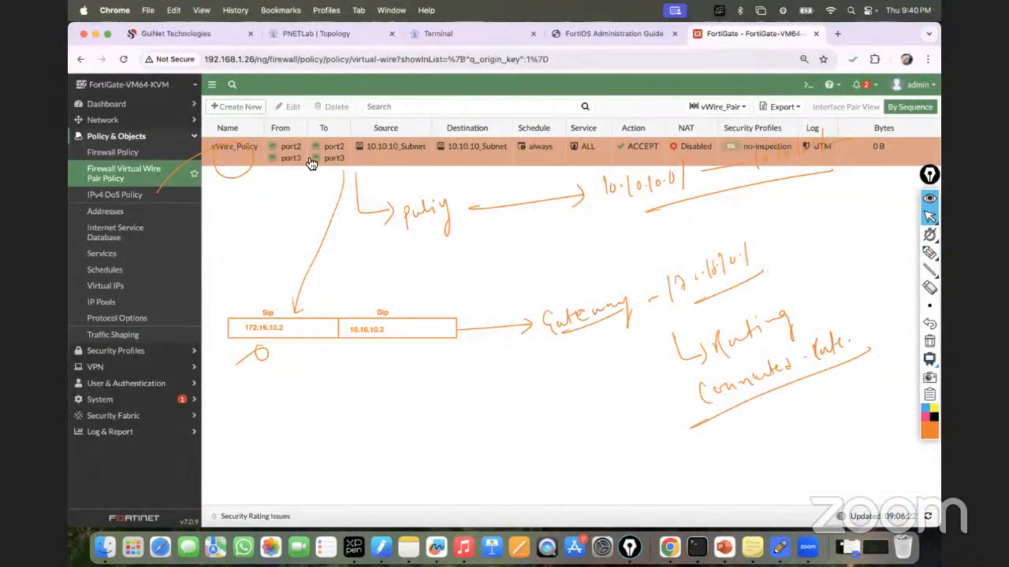
{"action": "left_click", "coordinate": [229, 104]}
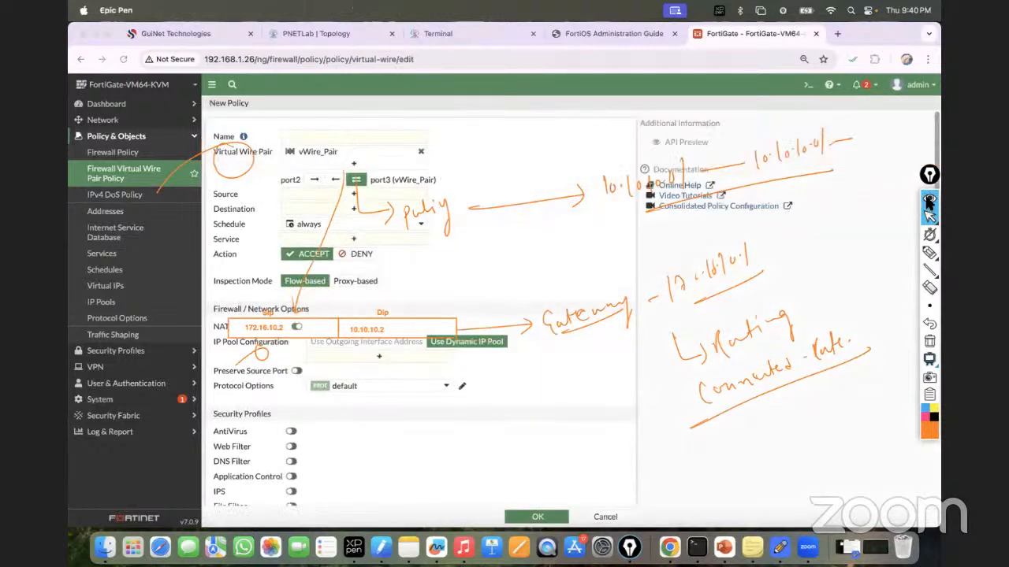
{"action": "left_click", "coordinate": [929, 199]}
{"action": "left_click", "coordinate": [308, 138]}
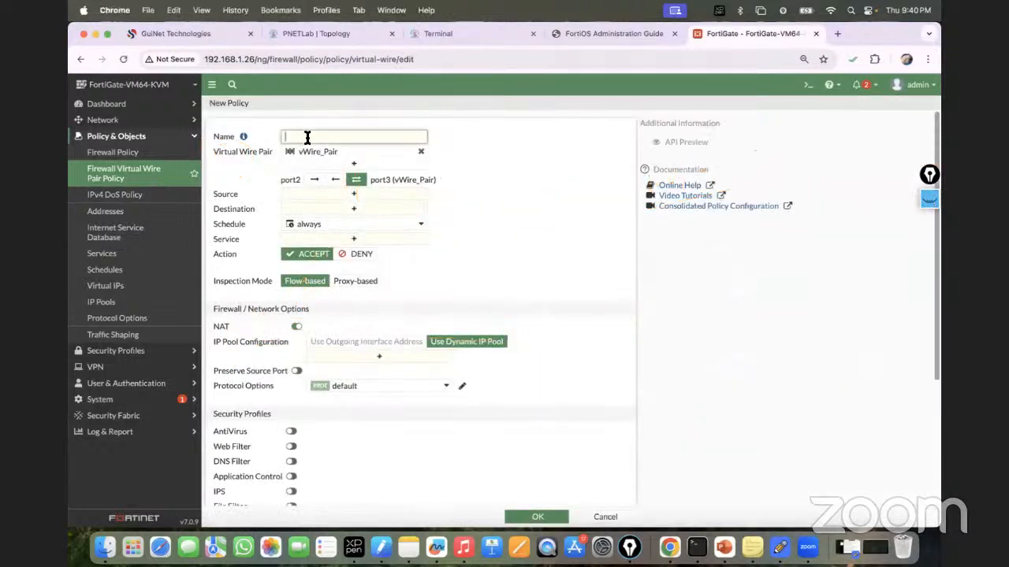
{"action": "type", "text": "172-to 10 Subnet-Policy"}
Step: Begin creating a new address object for the policy's source
{"action": "left_click", "coordinate": [315, 195]}
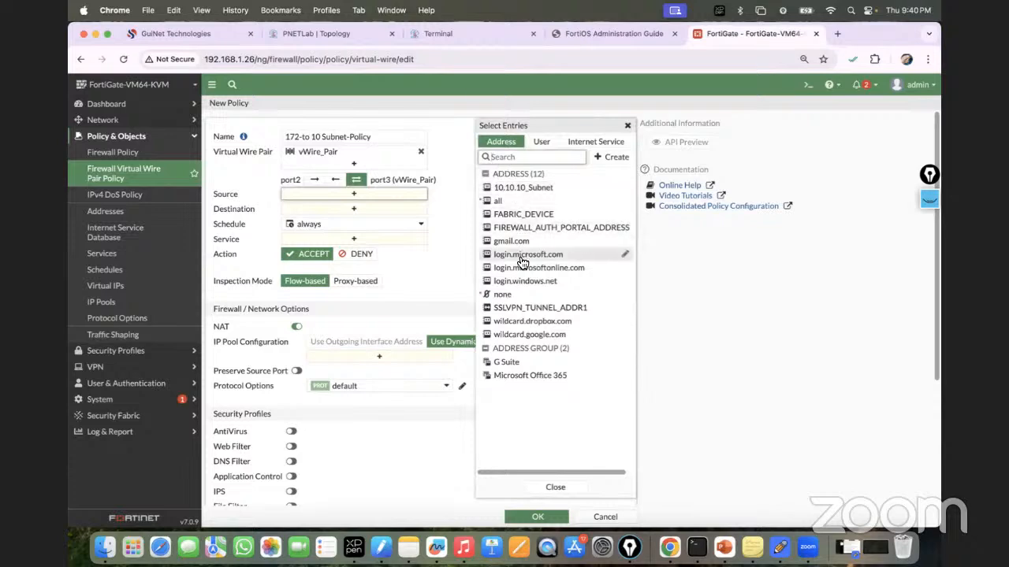
{"action": "left_click", "coordinate": [610, 157]}
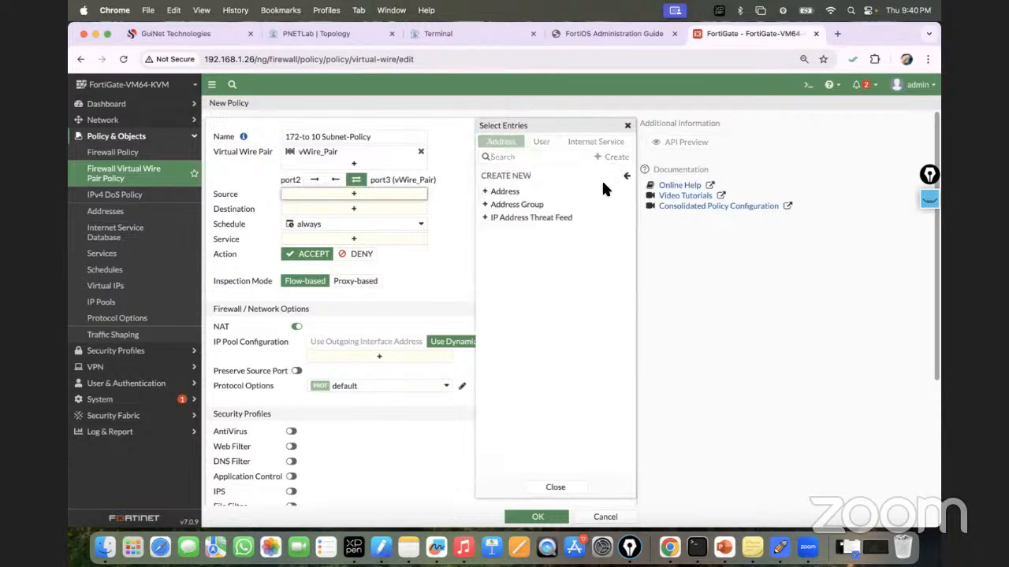
{"action": "left_click", "coordinate": [524, 192]}
Step: Create the address 172_Subnet with subnet 172.16.10.0/24
{"action": "left_click", "coordinate": [572, 132]}
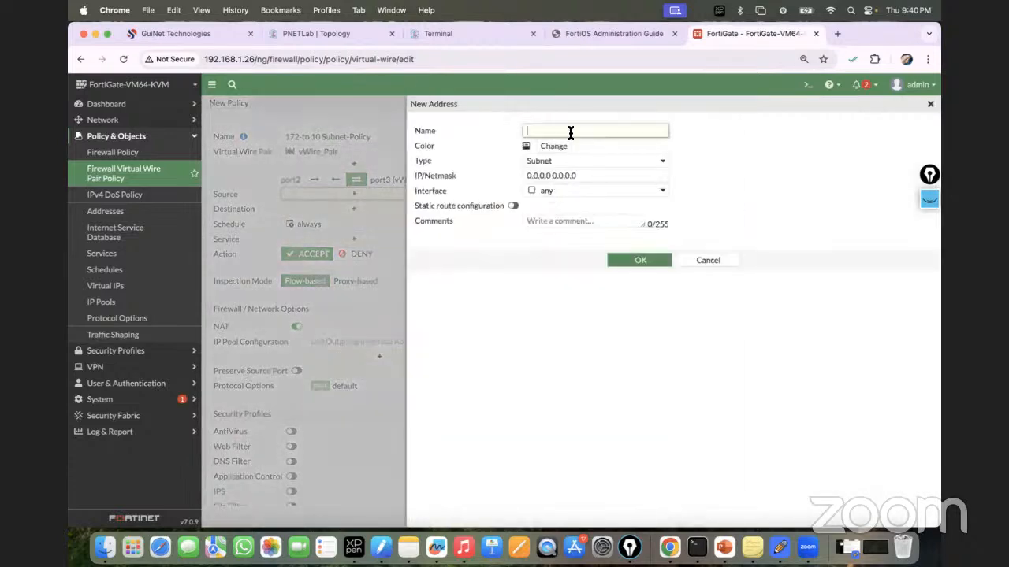
{"action": "type", "text": "172_Subnet"}
{"action": "left_click", "coordinate": [594, 176]}
{"action": "key", "text": "BackSpace"}
{"action": "key", "text": "BackSpace"}
{"action": "key", "text": "BackSpace"}
{"action": "key", "text": "BackSpace"}
{"action": "key", "text": "BackSpace"}
{"action": "key", "text": "BackSpace"}
{"action": "key", "text": "BackSpace"}
{"action": "key", "text": "BackSpace"}
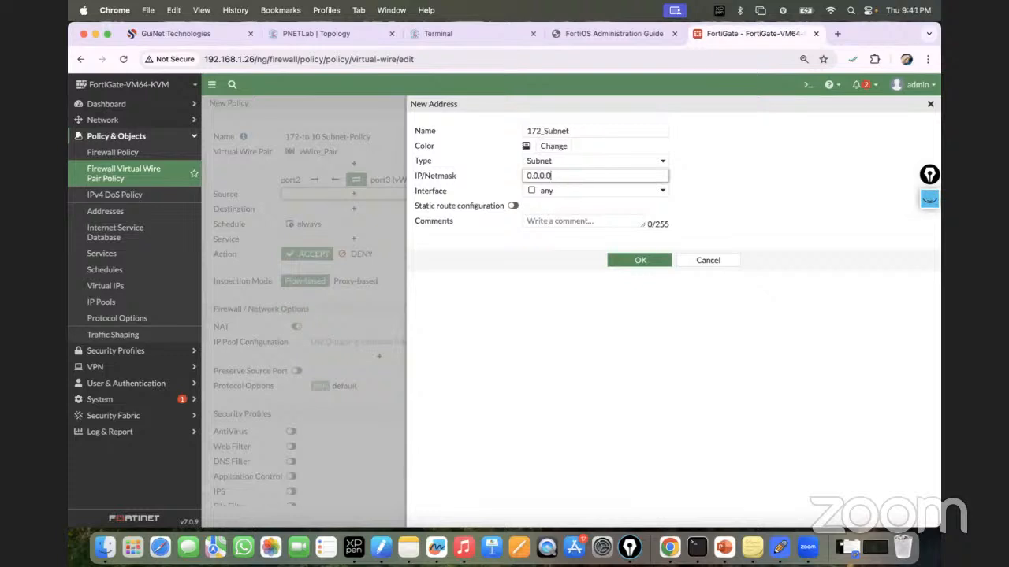
{"action": "key", "text": "BackSpace"}
{"action": "key", "text": "BackSpace"}
{"action": "key", "text": "BackSpace"}
{"action": "key", "text": "BackSpace"}
{"action": "key", "text": "BackSpace"}
{"action": "key", "text": "BackSpace"}
{"action": "key", "text": "BackSpace"}
{"action": "type", "text": "172.16.10.0/24"}
{"action": "left_click", "coordinate": [641, 262]}
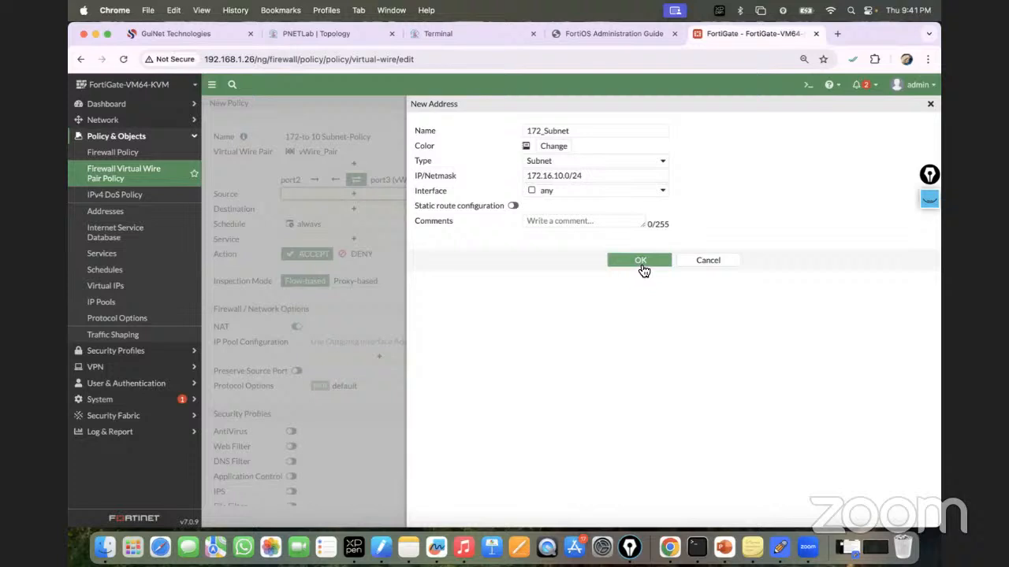
{"action": "left_click", "coordinate": [639, 263]}
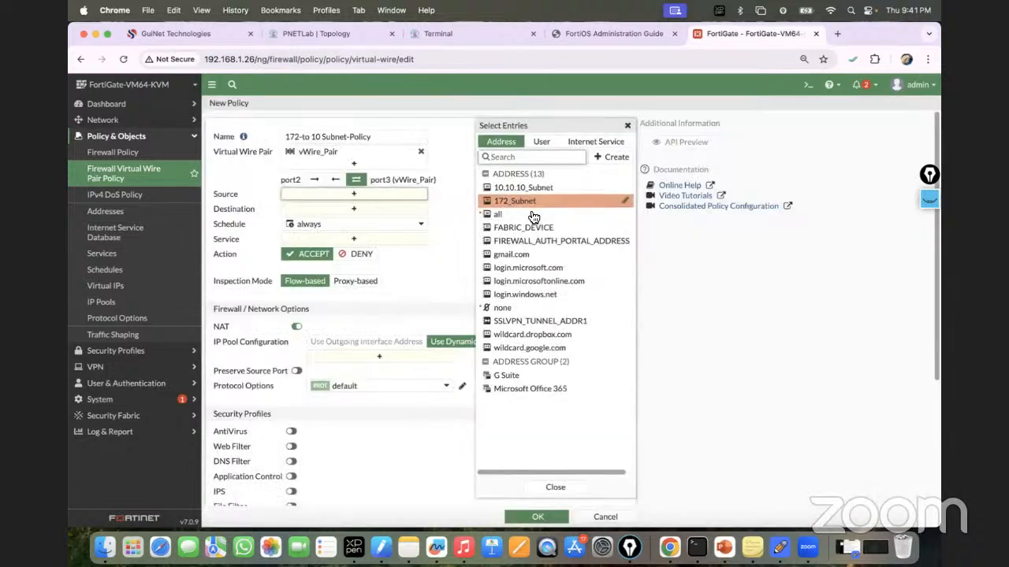
Step: Set source 172_Subnet, destination 10.10.10_Subnet, service ALL, NAT off, and save the policy
{"action": "left_click", "coordinate": [528, 207]}
{"action": "left_click", "coordinate": [423, 228]}
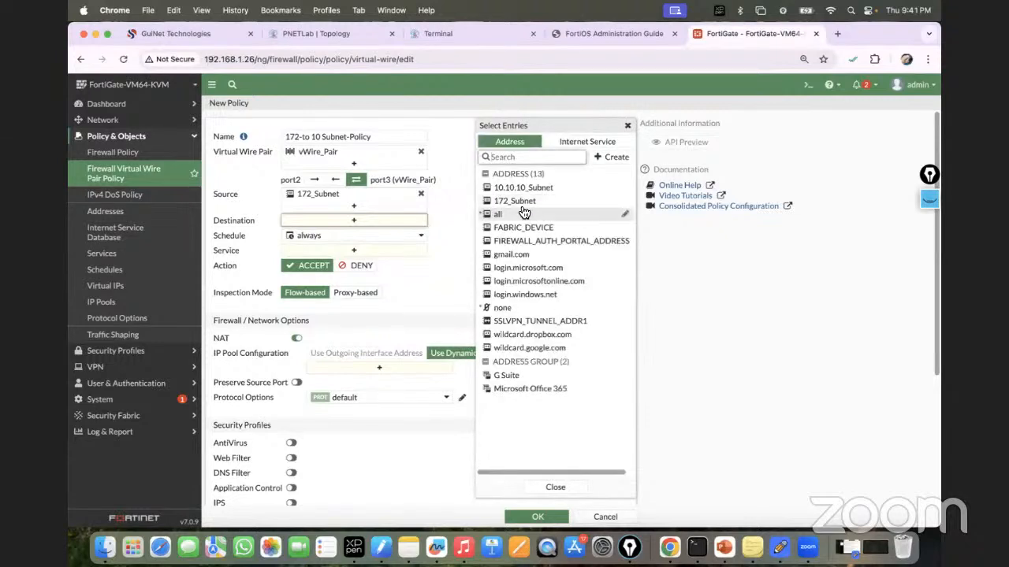
{"action": "left_click", "coordinate": [524, 191]}
{"action": "left_click", "coordinate": [386, 264]}
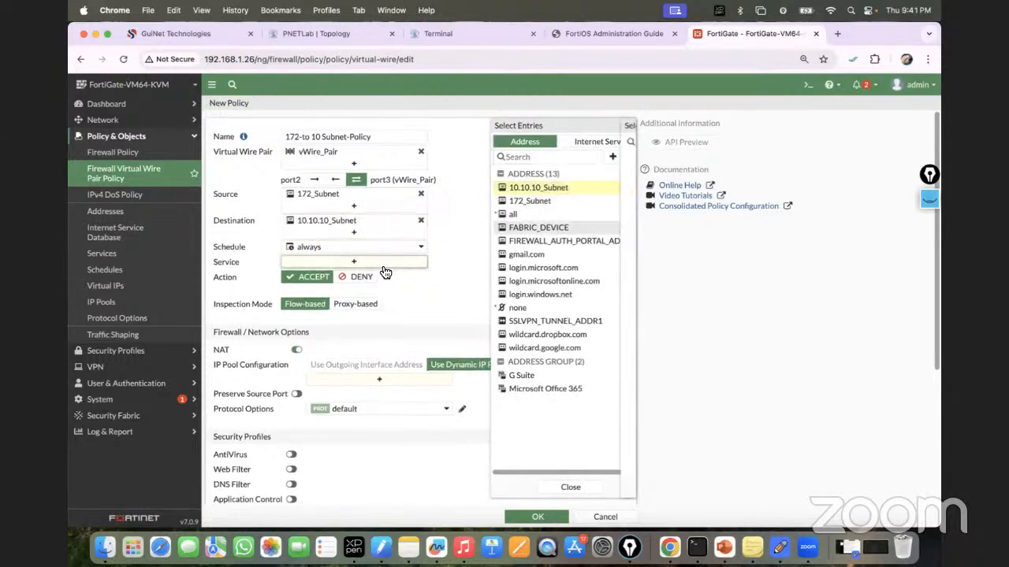
{"action": "left_click", "coordinate": [505, 184]}
{"action": "left_click", "coordinate": [435, 289]}
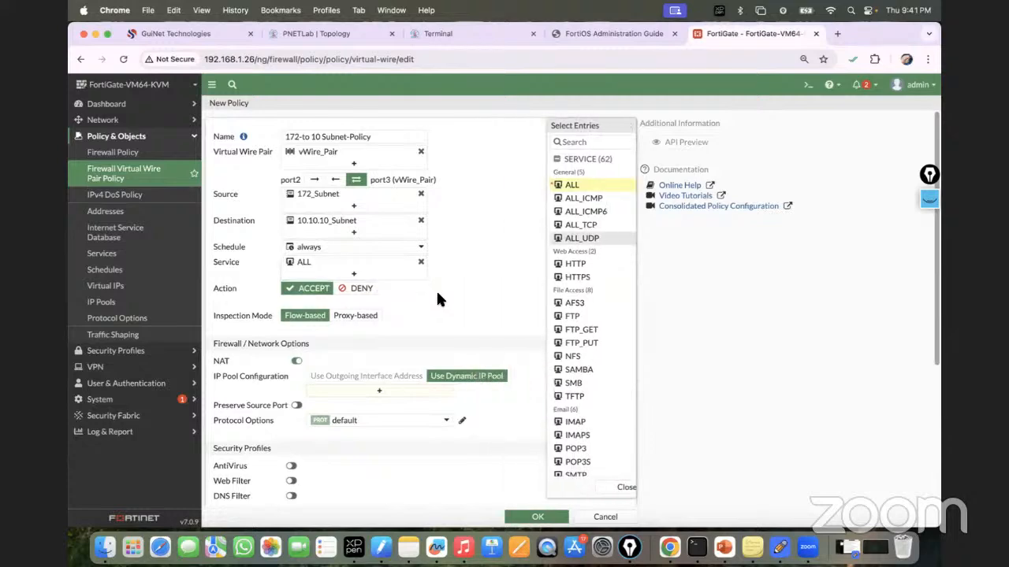
{"action": "left_click", "coordinate": [296, 361]}
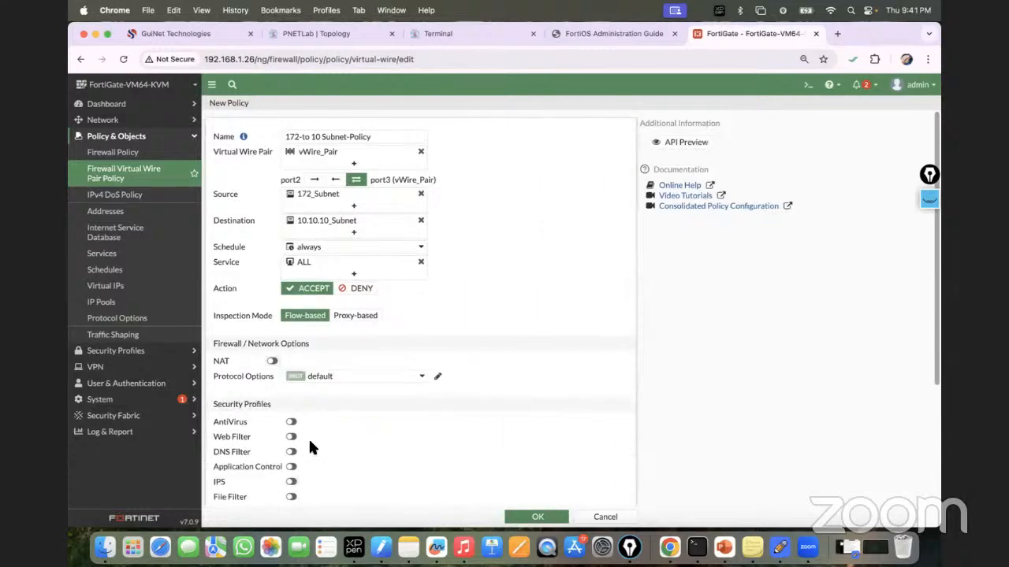
{"action": "scroll", "coordinate": [313, 437], "scroll_direction": "down", "scroll_amount": 3}
{"action": "left_click", "coordinate": [536, 517]}
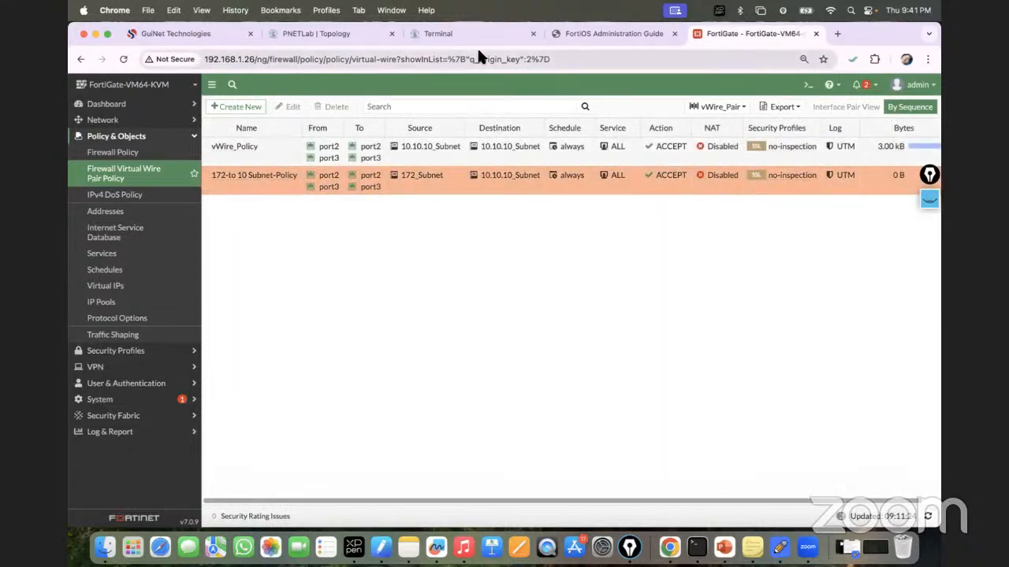
Step: Show R1's routing table and rerun its ping to 10.10.10.2, which succeeds
{"action": "left_click", "coordinate": [338, 33]}
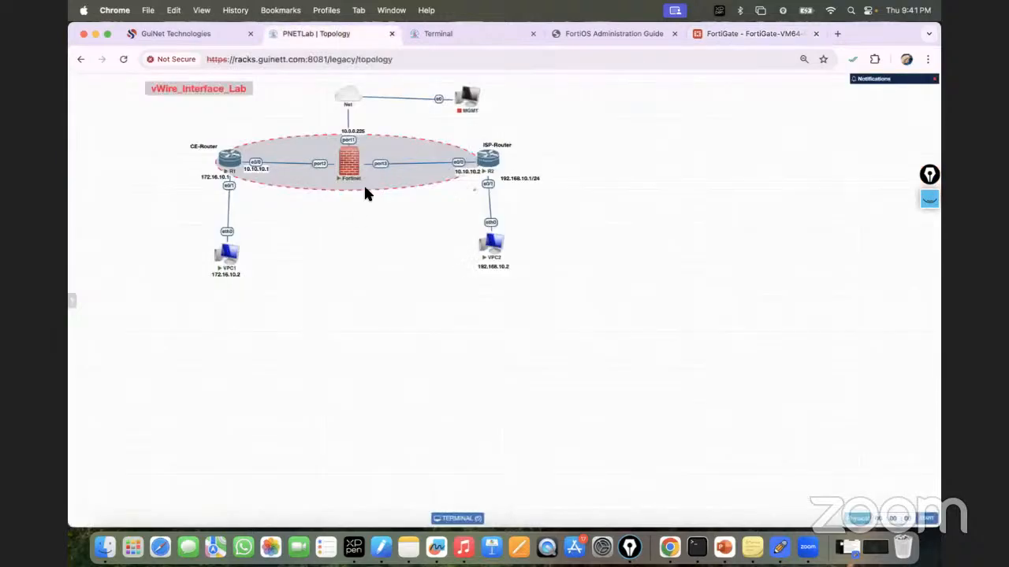
{"action": "left_click", "coordinate": [453, 38]}
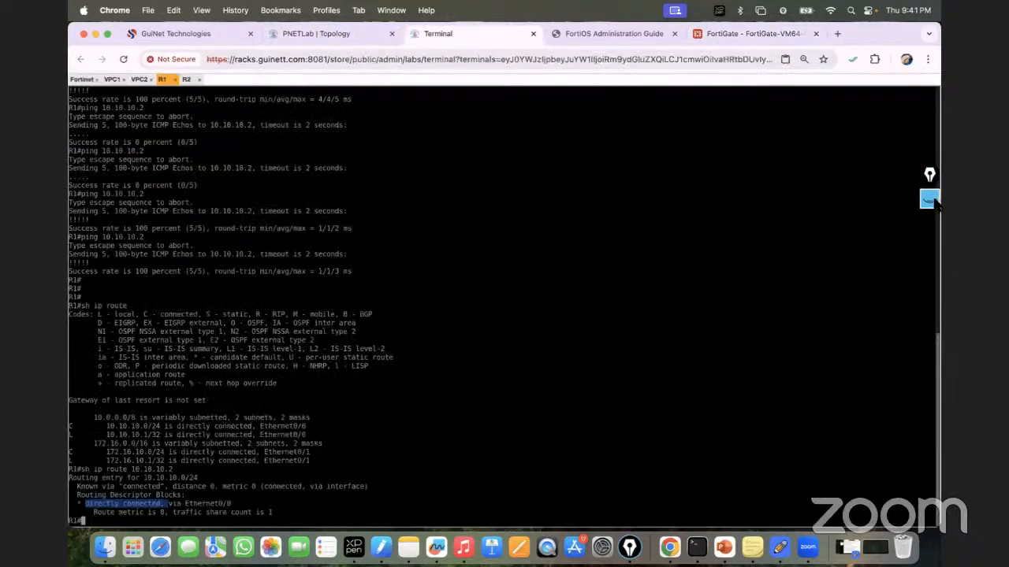
{"action": "left_click", "coordinate": [930, 200]}
{"action": "left_click", "coordinate": [345, 32]}
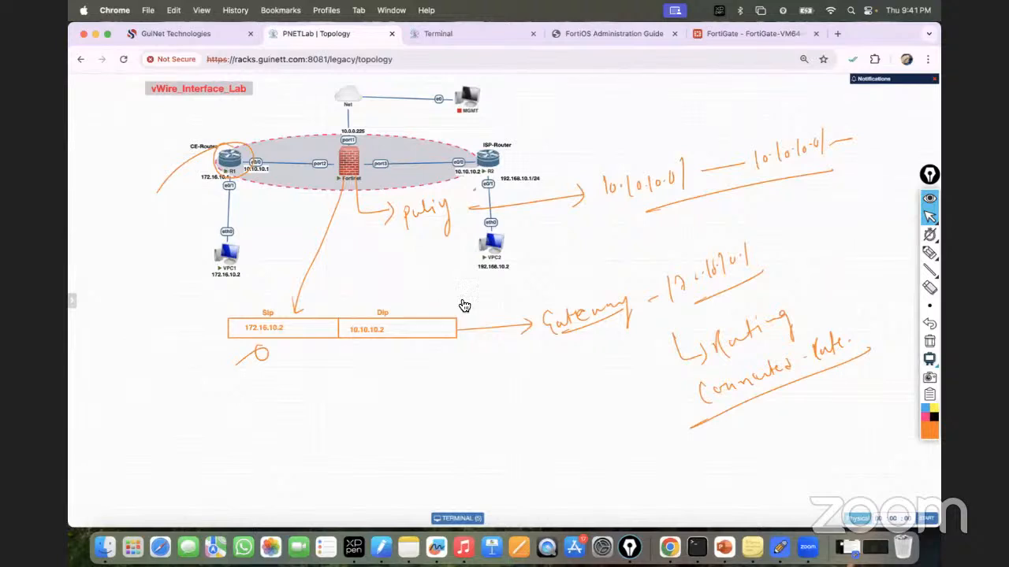
{"action": "left_click", "coordinate": [452, 32]}
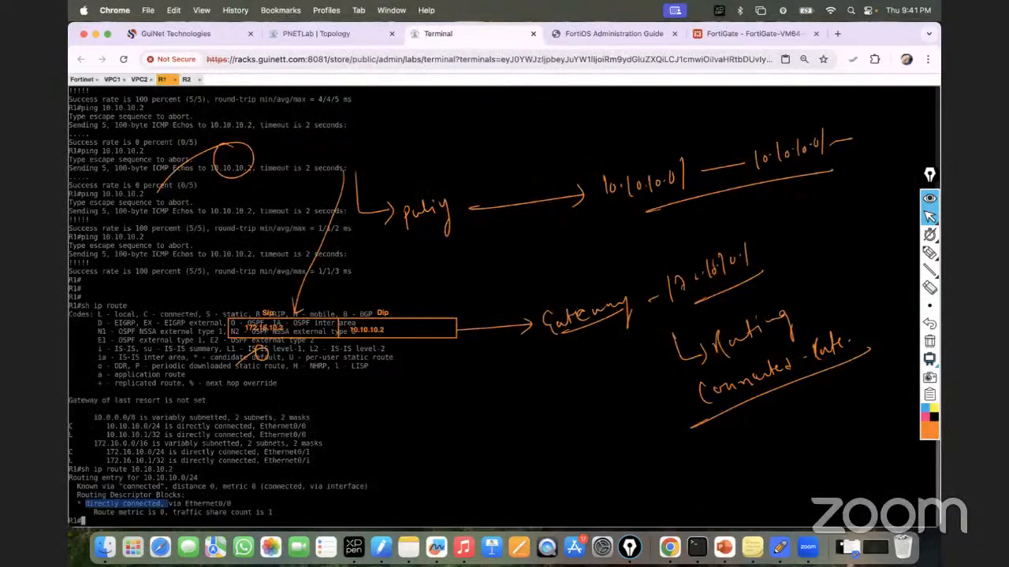
{"action": "type", "text": "sh ip route"}
{"action": "key", "text": "Up"}
{"action": "key", "text": "Up"}
{"action": "key", "text": "Up"}
{"action": "key", "text": "Return"}
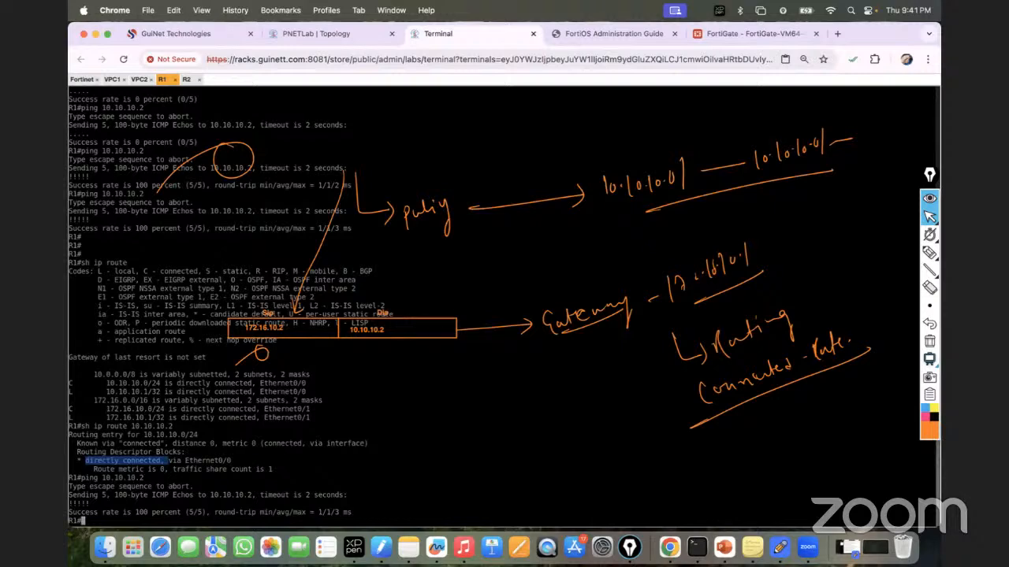
Step: Display R2's routing table with sh ip route, then move on to VPC1's console
{"action": "left_click", "coordinate": [186, 79]}
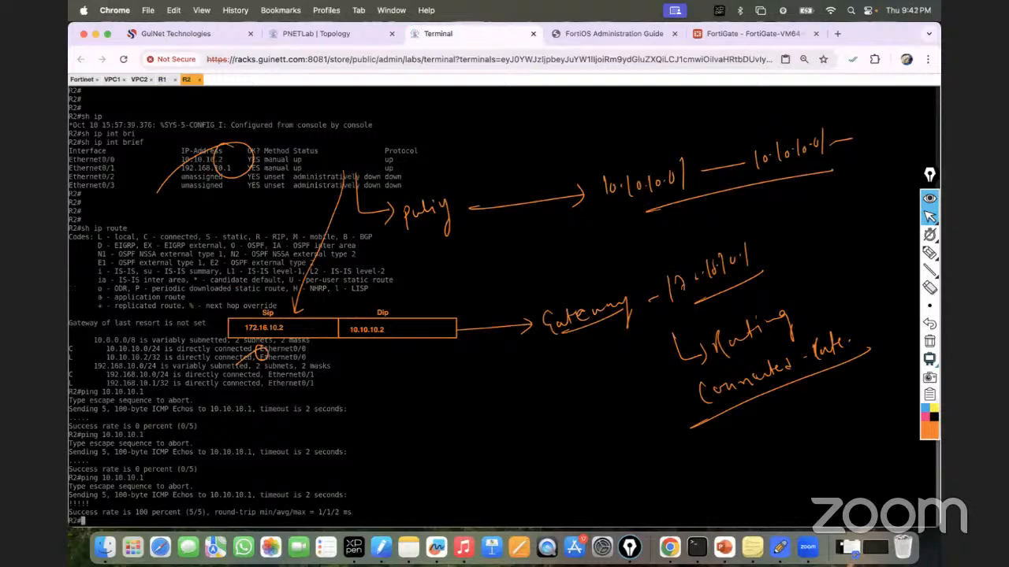
{"action": "type", "text": "sh ip route"}
{"action": "key", "text": "Return"}
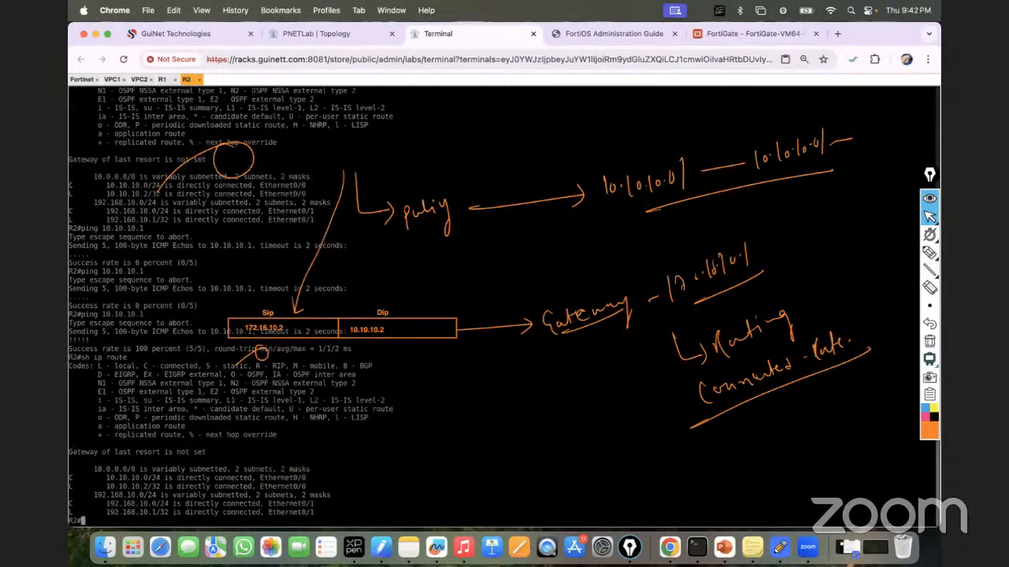
{"action": "key", "text": "Return"}
{"action": "key", "text": "Return"}
{"action": "key", "text": "Return"}
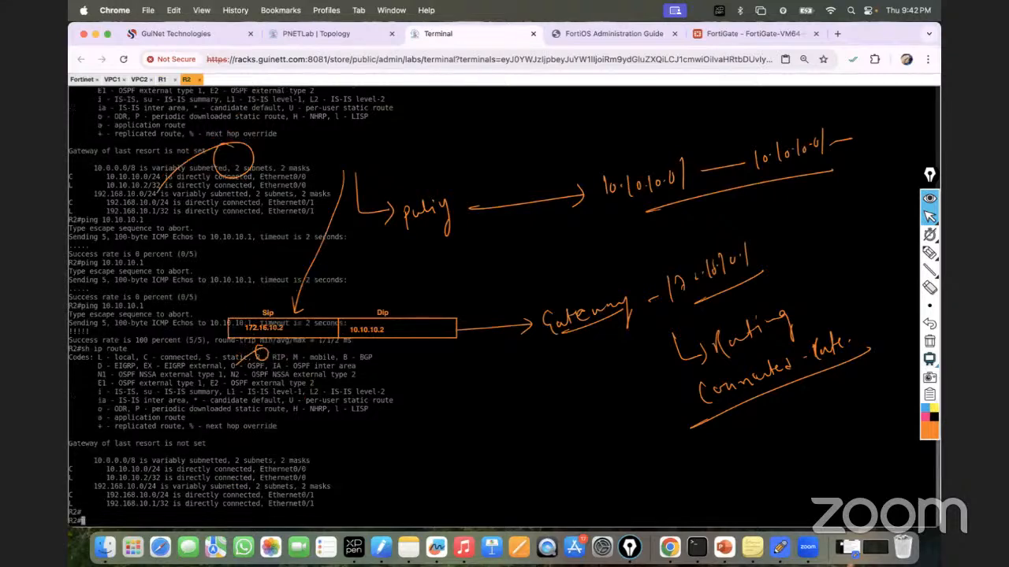
{"action": "left_click", "coordinate": [161, 78]}
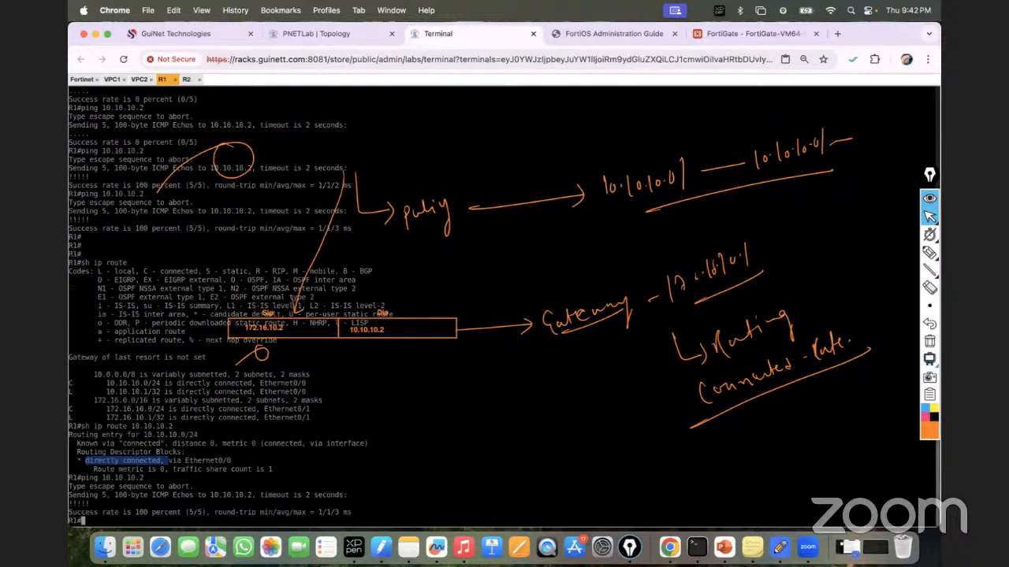
{"action": "key", "text": "Return"}
{"action": "key", "text": "Return"}
{"action": "key", "text": "Return"}
{"action": "key", "text": "Return"}
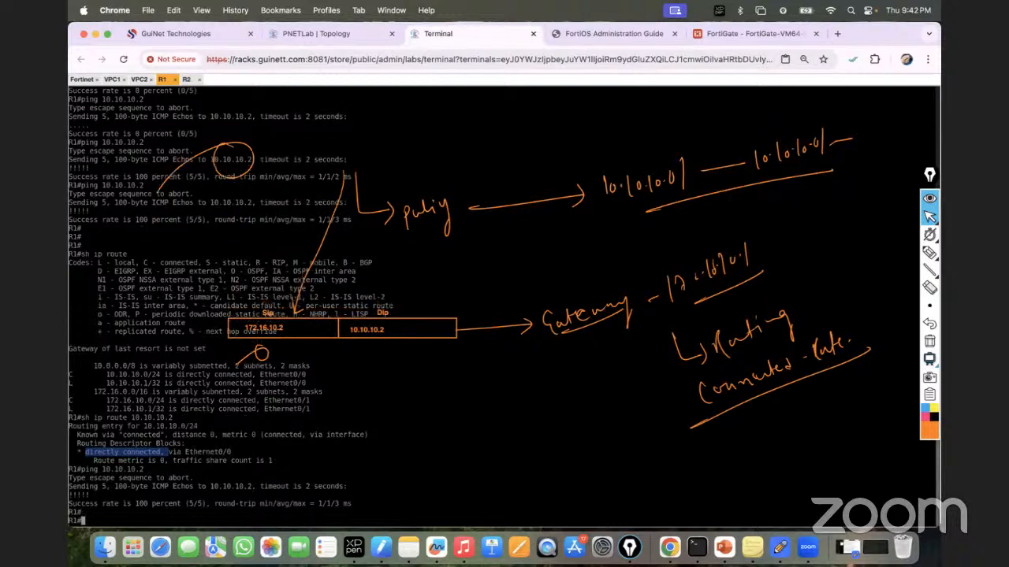
{"action": "type", "text": "ping"}
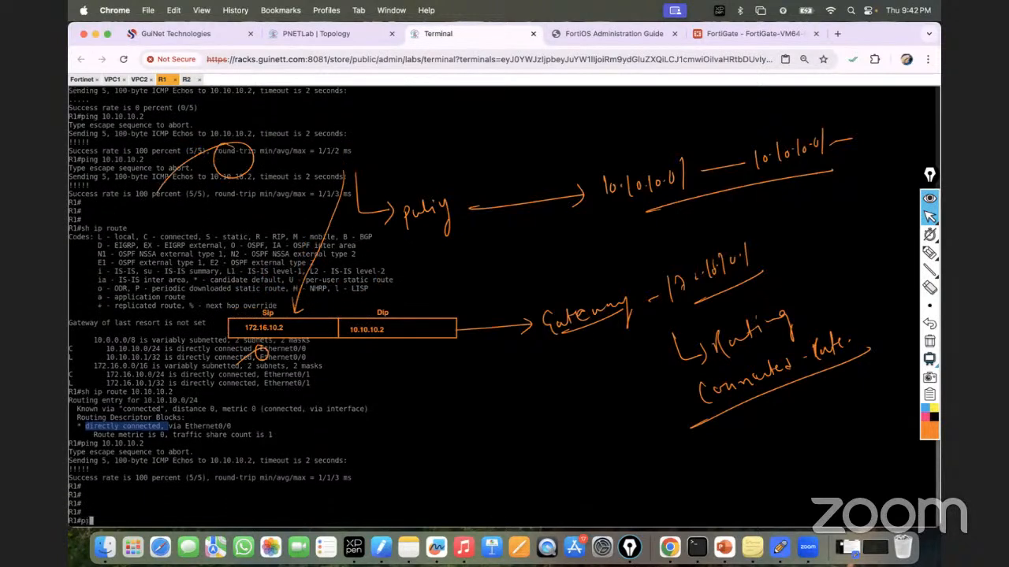
{"action": "key", "text": "BackSpace"}
{"action": "key", "text": "BackSpace"}
{"action": "key", "text": "BackSpace"}
{"action": "key", "text": "BackSpace"}
{"action": "key", "text": "BackSpace"}
{"action": "left_click", "coordinate": [112, 80]}
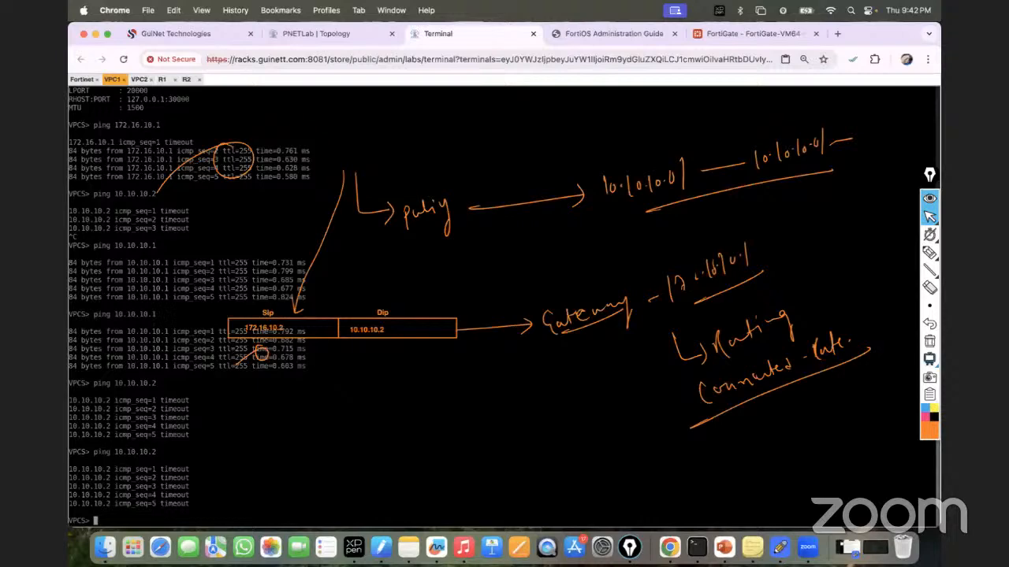
Step: Repeat VPC1's ping to 10.10.10.2, which still times out, then view the topology
{"action": "left_click", "coordinate": [316, 33]}
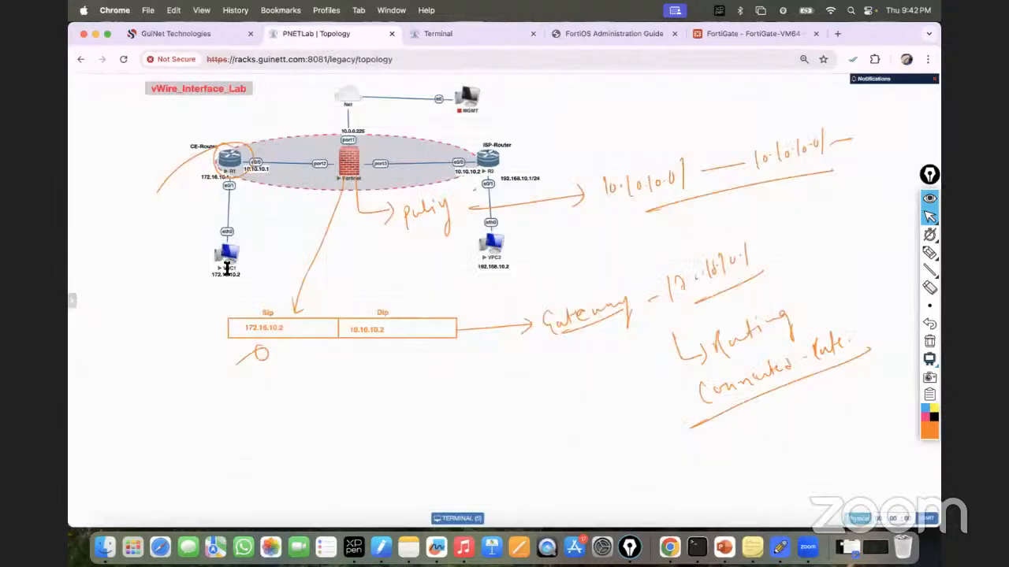
{"action": "left_click", "coordinate": [476, 35]}
{"action": "key", "text": "Up"}
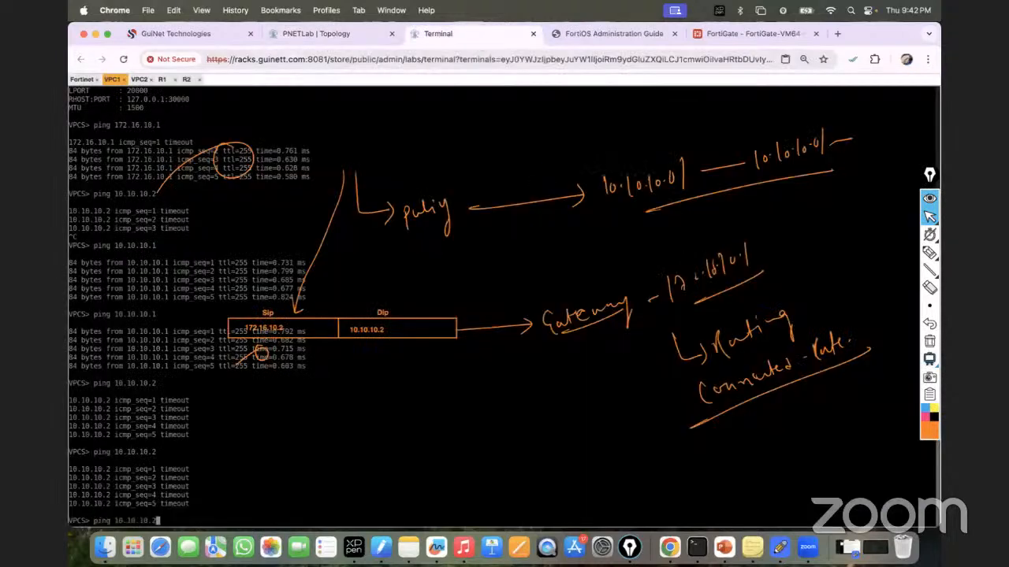
{"action": "key", "text": "Return"}
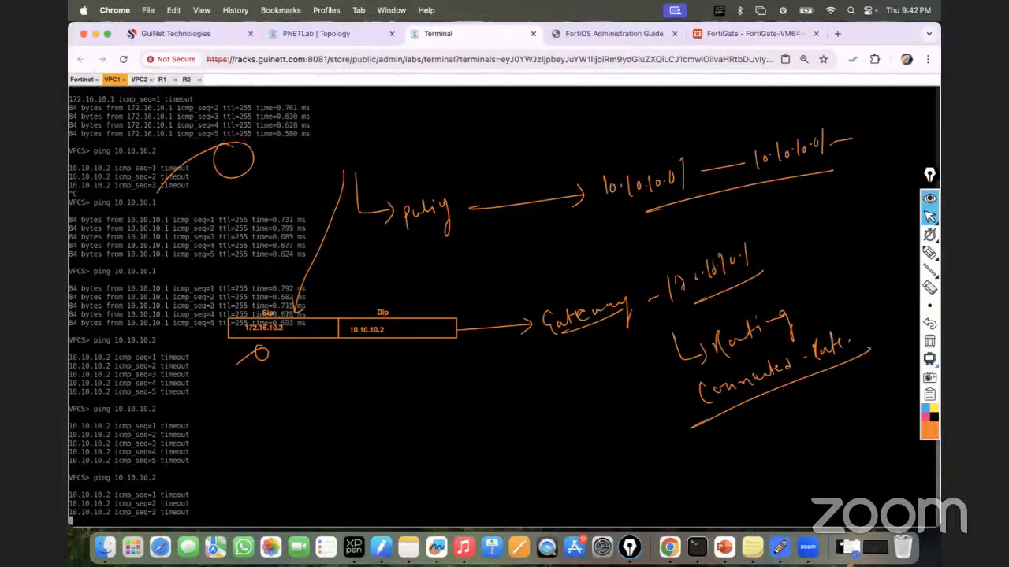
{"action": "left_click", "coordinate": [334, 34]}
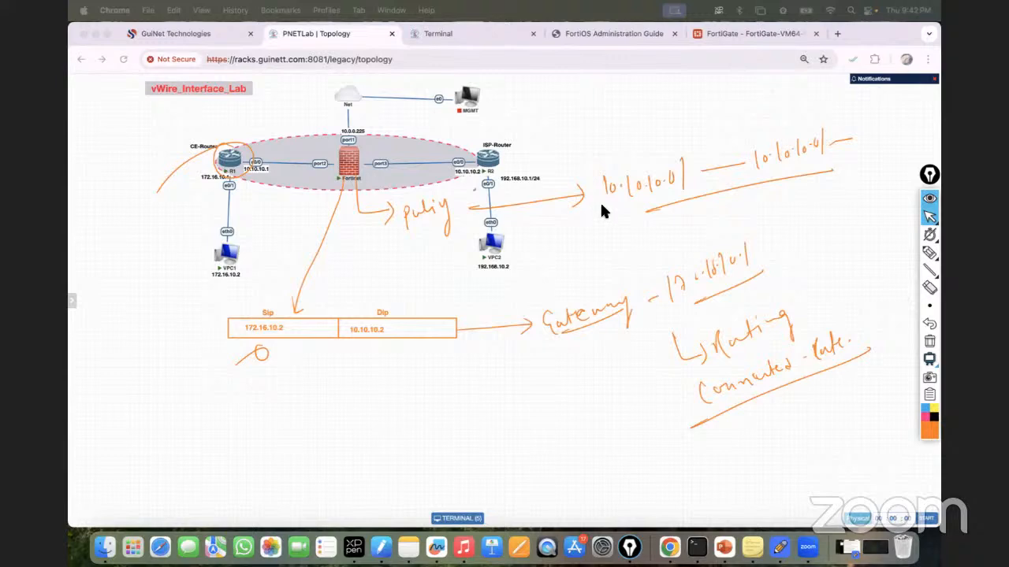
Step: Bring back the annotated vWire_Interface_Lab topology diagram, ready for on-screen annotation
{"action": "left_click", "coordinate": [726, 33]}
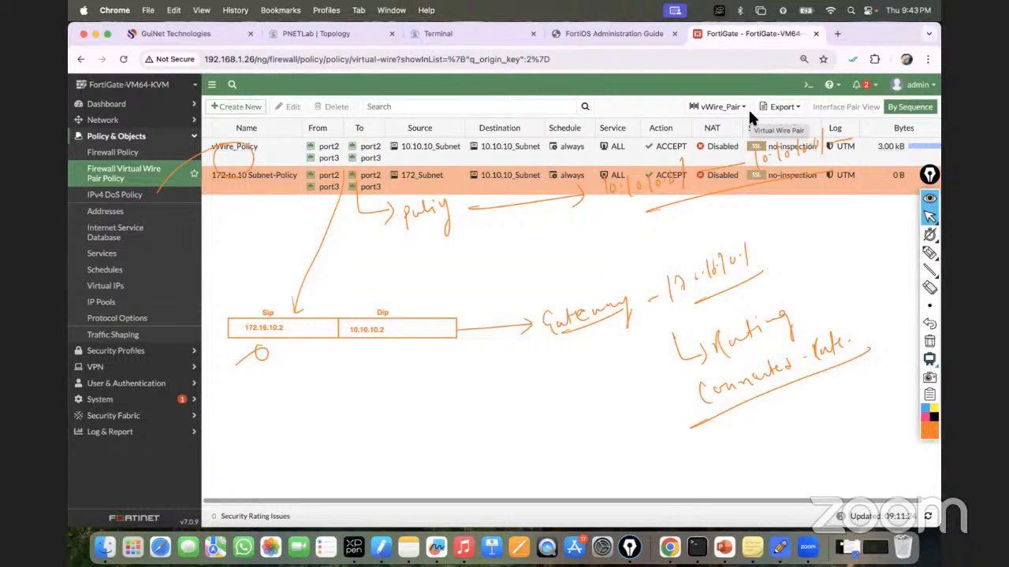
{"action": "left_click", "coordinate": [303, 34]}
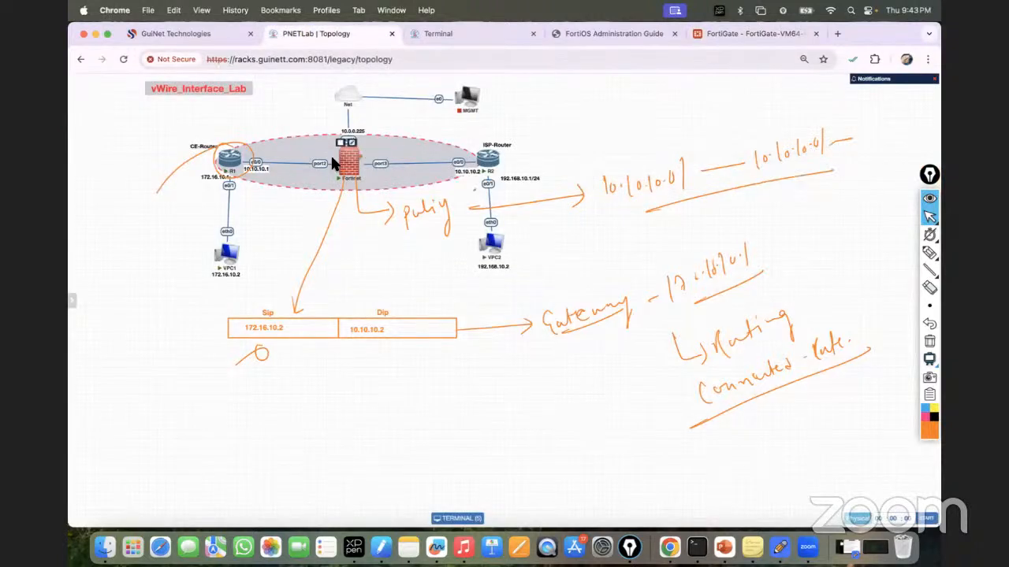
{"action": "left_click", "coordinate": [929, 258]}
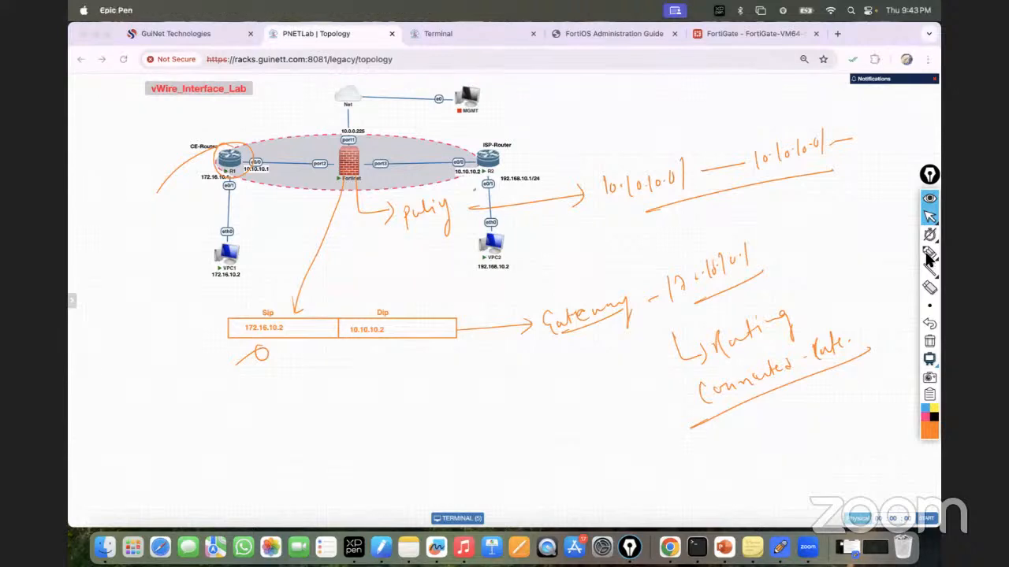
Step: Highlight the R1–FortiGate–R2 link on the diagram with an orange highlighter stroke
{"action": "left_click", "coordinate": [929, 253]}
{"action": "left_click_drag", "start_coordinate": [235, 266], "coordinate": [241, 181]}
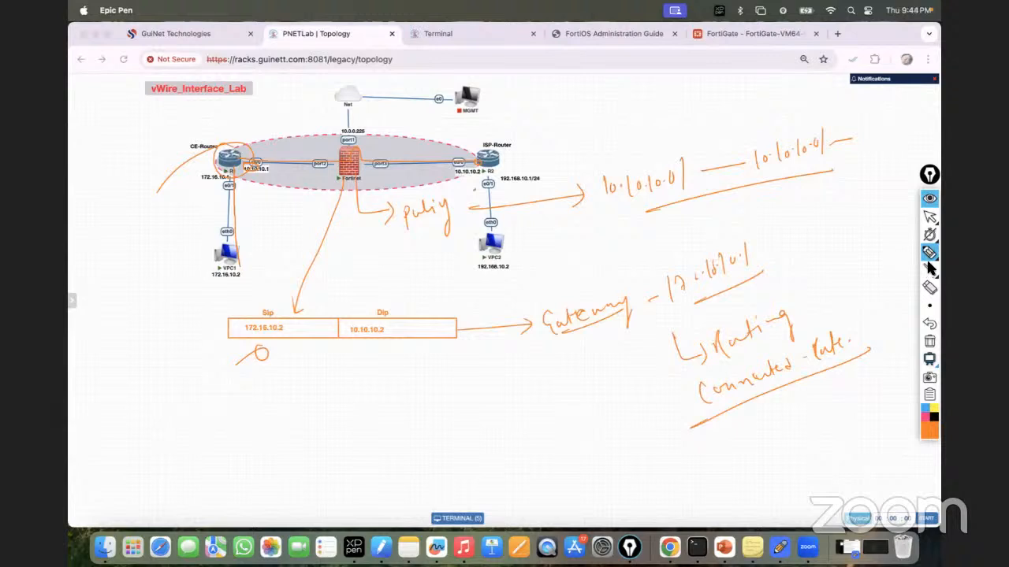
Step: Handwrite an underlined 'Static Routing Concept' heading and tick the Dip column of the address table
{"action": "mouse_move", "coordinate": [925, 254]}
{"action": "left_click", "coordinate": [873, 256]}
{"action": "mouse_move", "coordinate": [567, 115]}
{"action": "left_mouse_down"}
{"action": "mouse_move", "coordinate": [603, 124]}
{"action": "mouse_move", "coordinate": [713, 98]}
{"action": "left_mouse_up"}
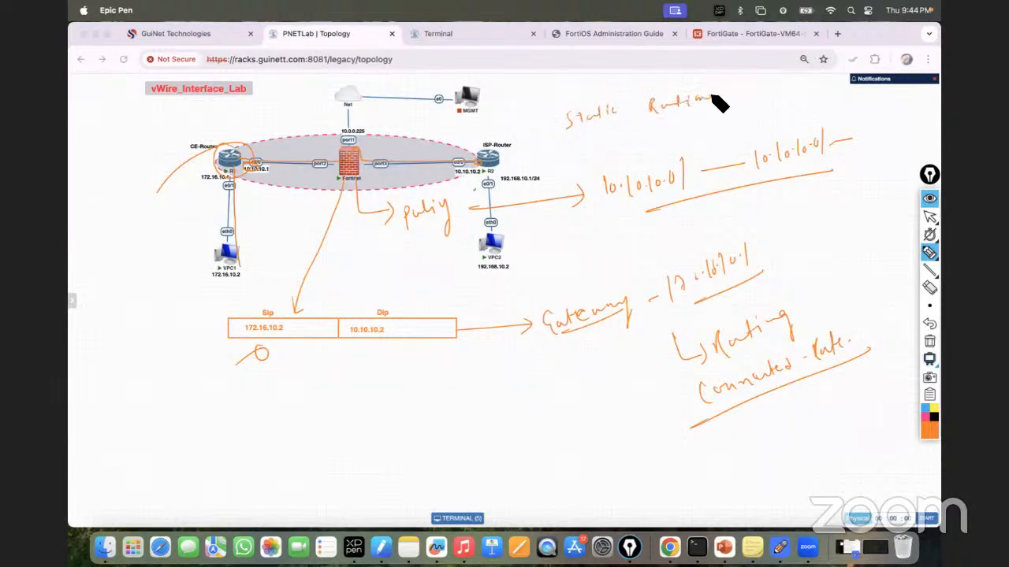
{"action": "left_click_drag", "start_coordinate": [578, 133], "coordinate": [697, 108]}
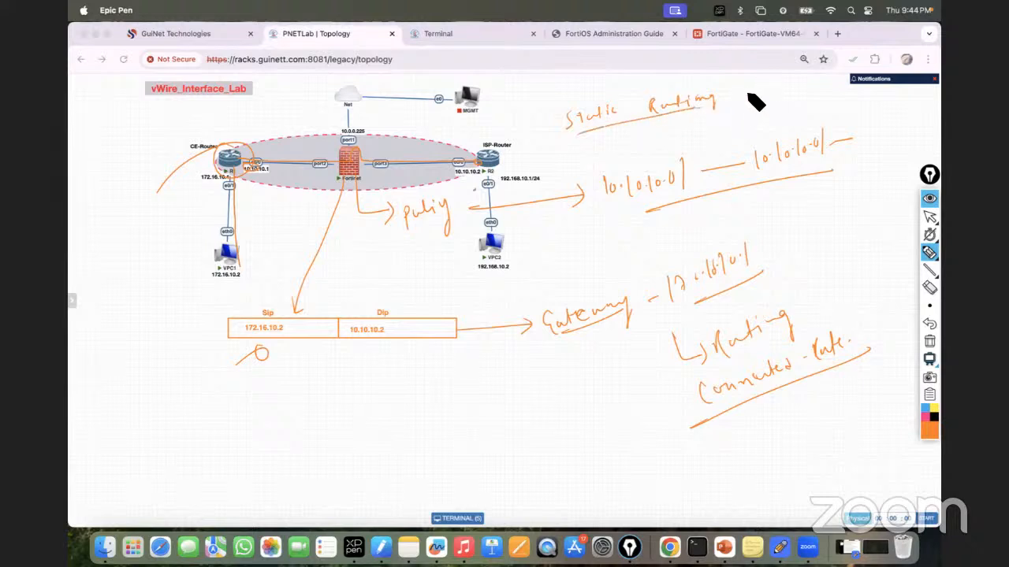
{"action": "left_click_drag", "start_coordinate": [720, 99], "coordinate": [787, 90]}
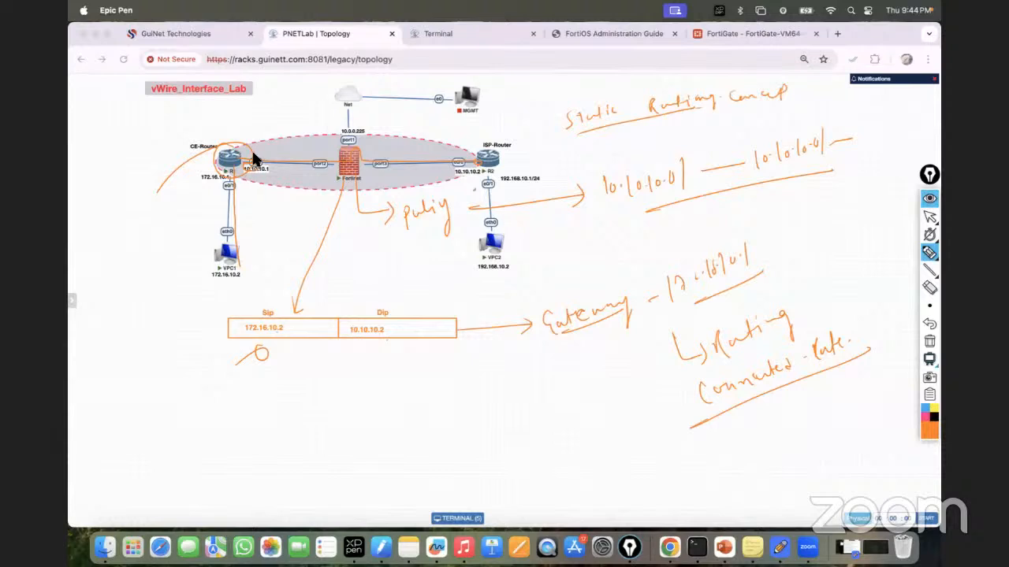
{"action": "left_click_drag", "start_coordinate": [402, 308], "coordinate": [412, 300]}
Step: Add a short note beside the firewall and sketch a new table labelled Sip and Dip
{"action": "left_click_drag", "start_coordinate": [371, 141], "coordinate": [408, 145]}
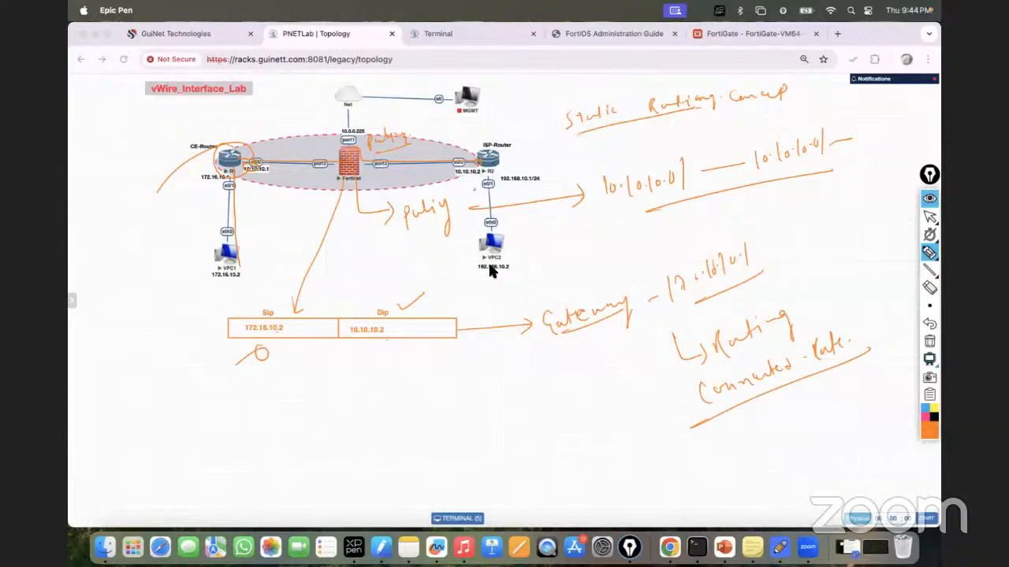
{"action": "mouse_move", "coordinate": [450, 399]}
{"action": "left_mouse_down"}
{"action": "mouse_move", "coordinate": [586, 392]}
{"action": "mouse_move", "coordinate": [450, 412]}
{"action": "mouse_move", "coordinate": [570, 416]}
{"action": "mouse_move", "coordinate": [639, 398]}
{"action": "mouse_move", "coordinate": [567, 415]}
{"action": "left_mouse_up"}
{"action": "mouse_move", "coordinate": [500, 382]}
{"action": "left_mouse_down"}
{"action": "mouse_move", "coordinate": [493, 393]}
{"action": "mouse_move", "coordinate": [514, 387]}
{"action": "left_mouse_up"}
{"action": "mouse_move", "coordinate": [580, 378]}
{"action": "left_mouse_down"}
{"action": "mouse_move", "coordinate": [604, 387]}
{"action": "mouse_move", "coordinate": [579, 381]}
{"action": "mouse_move", "coordinate": [578, 371]}
{"action": "mouse_move", "coordinate": [565, 416]}
{"action": "left_mouse_up"}
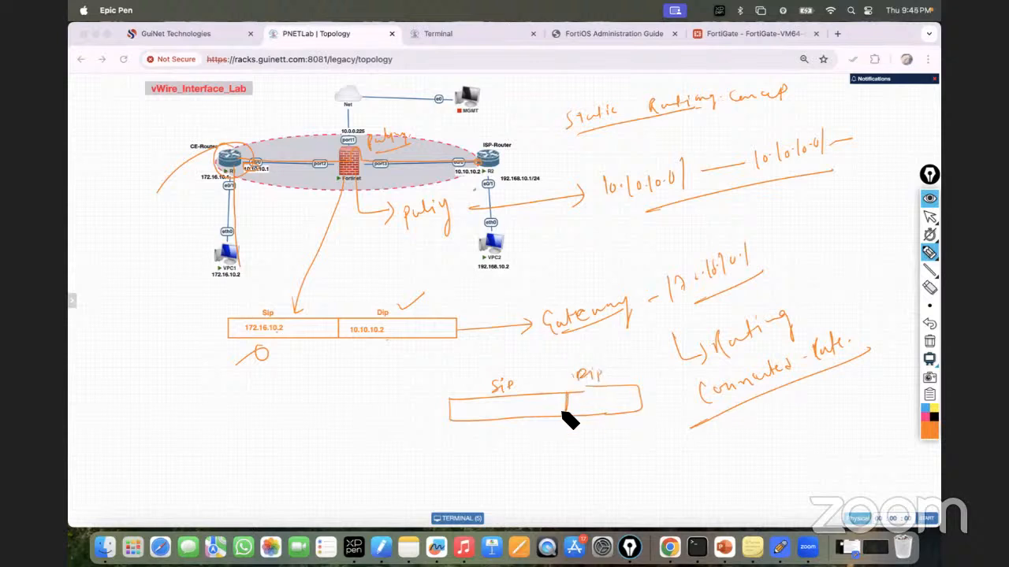
Step: Fill the new table with Sip 10.10.10.2 and Dip 172.16.10.2, plus a 'Static Routing' arrow note
{"action": "left_click_drag", "start_coordinate": [626, 386], "coordinate": [637, 404]}
{"action": "mouse_move", "coordinate": [467, 420]}
{"action": "left_mouse_down"}
{"action": "mouse_move", "coordinate": [475, 406]}
{"action": "mouse_move", "coordinate": [520, 412]}
{"action": "left_mouse_up"}
{"action": "mouse_move", "coordinate": [592, 397]}
{"action": "left_mouse_down"}
{"action": "mouse_move", "coordinate": [628, 407]}
{"action": "mouse_move", "coordinate": [608, 417]}
{"action": "mouse_move", "coordinate": [623, 431]}
{"action": "left_mouse_up"}
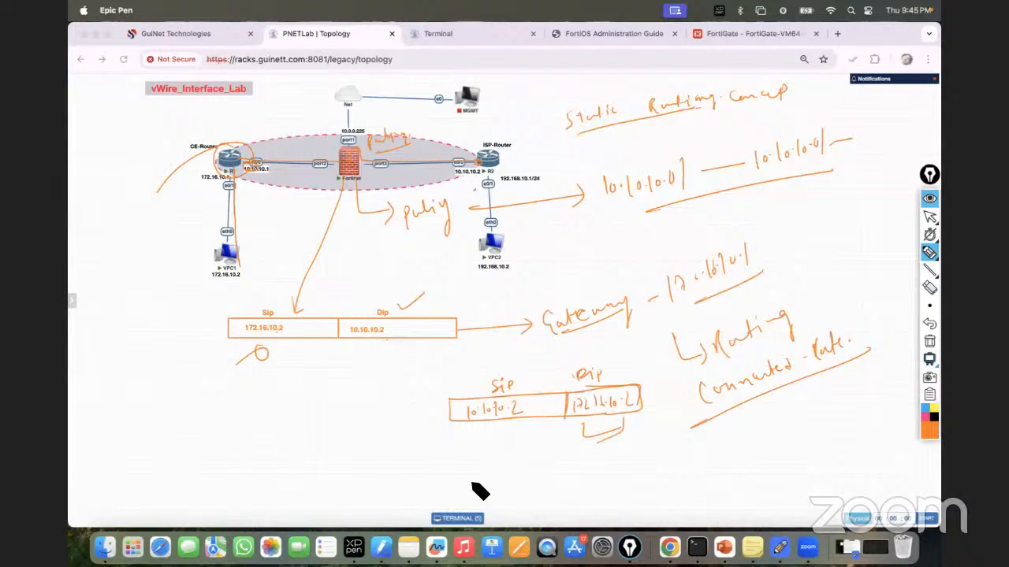
{"action": "mouse_move", "coordinate": [154, 421]}
{"action": "left_mouse_down"}
{"action": "mouse_move", "coordinate": [207, 394]}
{"action": "mouse_move", "coordinate": [231, 405]}
{"action": "mouse_move", "coordinate": [299, 384]}
{"action": "left_mouse_up"}
{"action": "left_click_drag", "start_coordinate": [361, 379], "coordinate": [209, 439]}
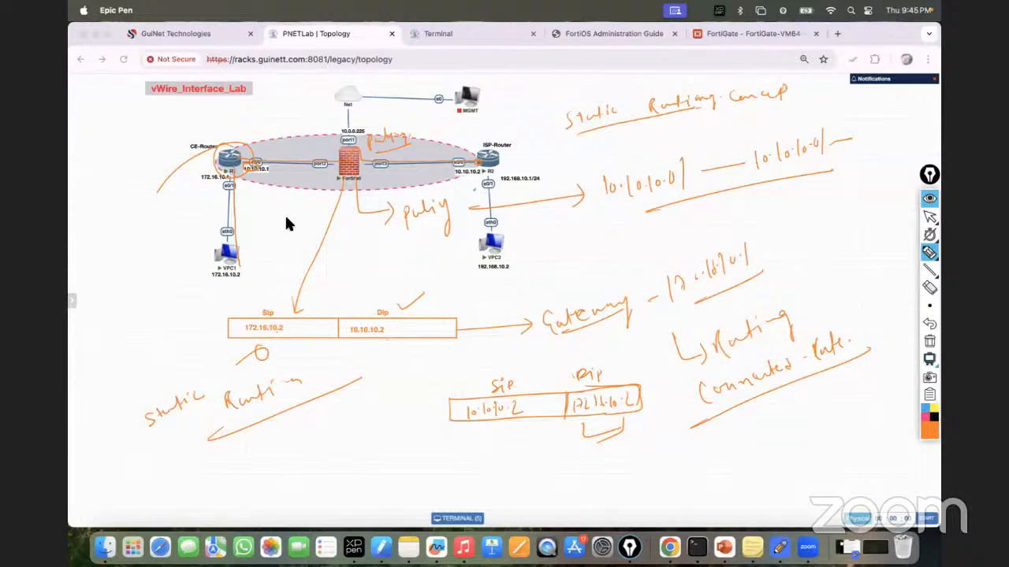
Step: Clear the Epic Pen drawings and display R2's routing table with sh ip route
{"action": "left_click", "coordinate": [930, 342]}
{"action": "mouse_move", "coordinate": [932, 227]}
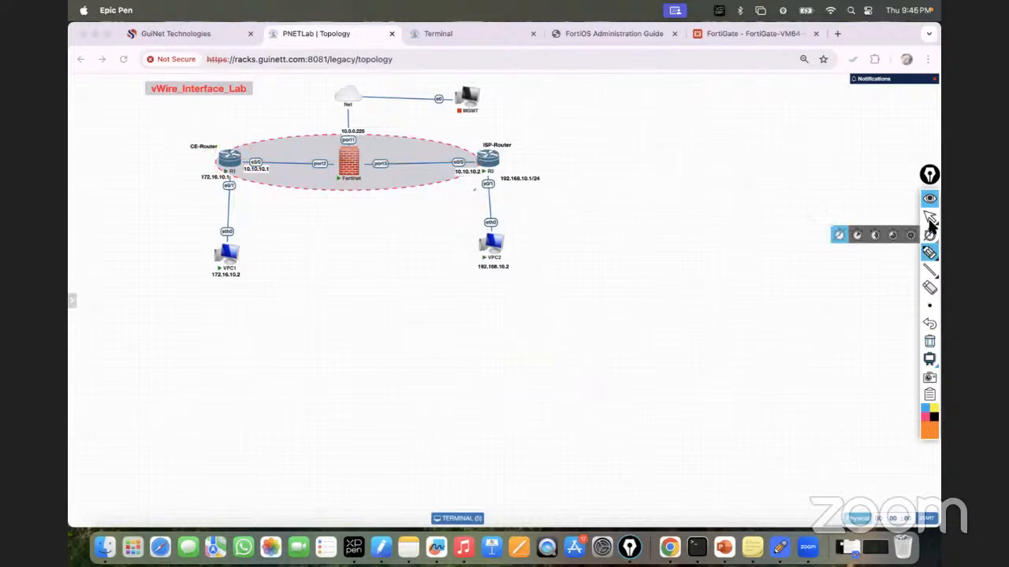
{"action": "left_click", "coordinate": [464, 29]}
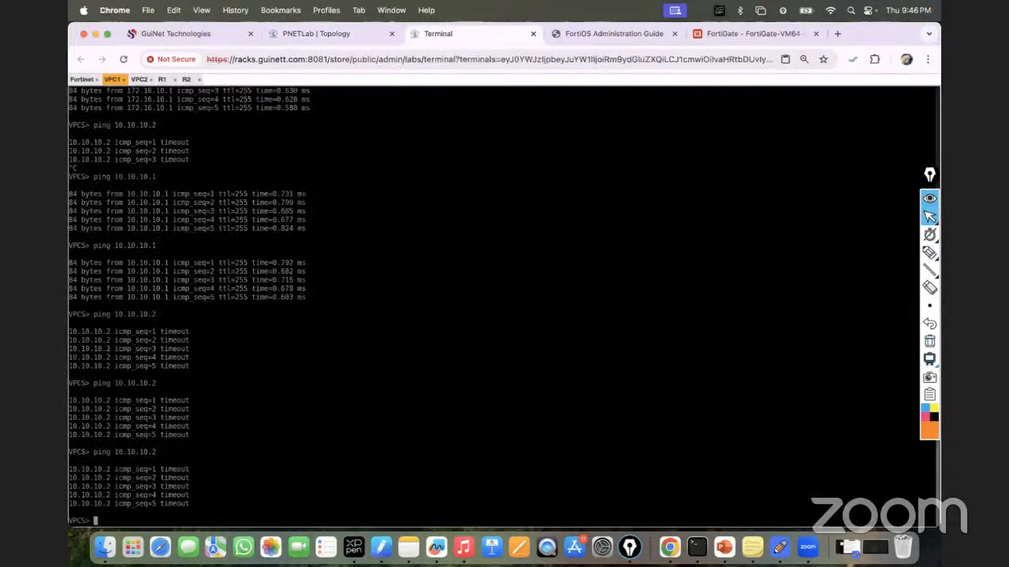
{"action": "left_click", "coordinate": [186, 78]}
{"action": "type", "text": "sh ip route"}
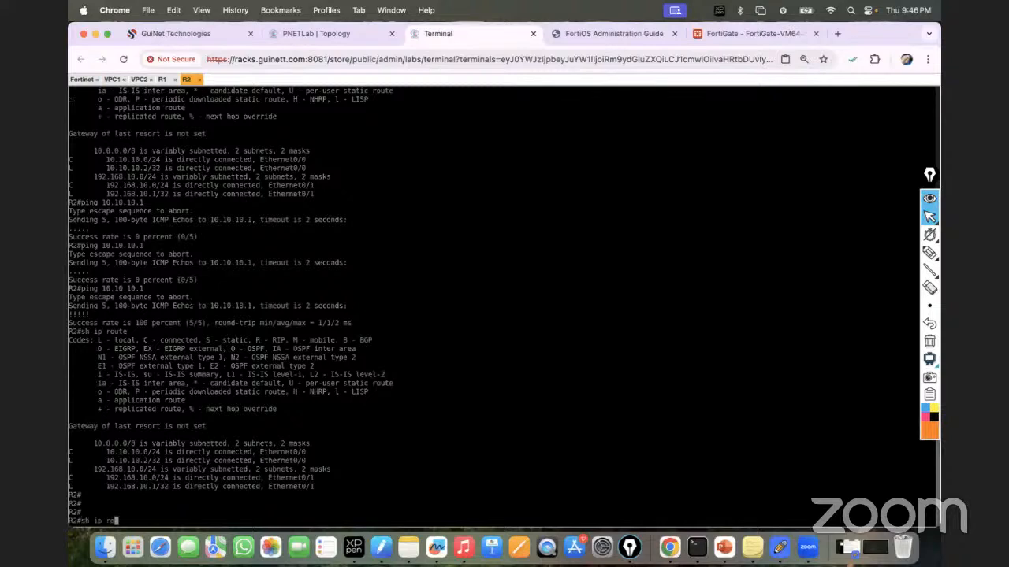
{"action": "key", "text": "Return"}
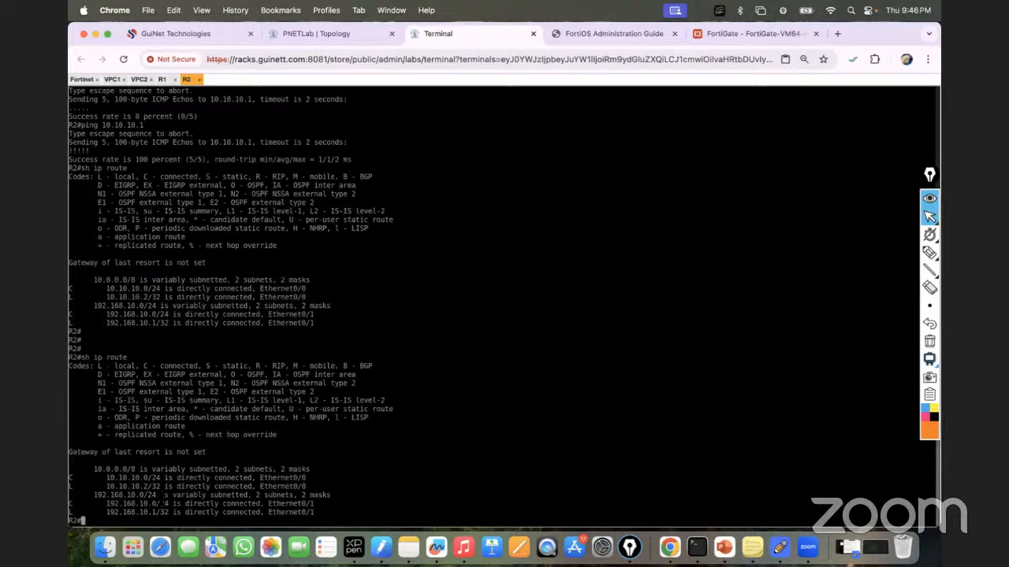
Step: Add R2's default route 0.0.0.0 0.0.0.0 via 10.10.10.1 and save it with do wr
{"action": "left_click", "coordinate": [329, 34]}
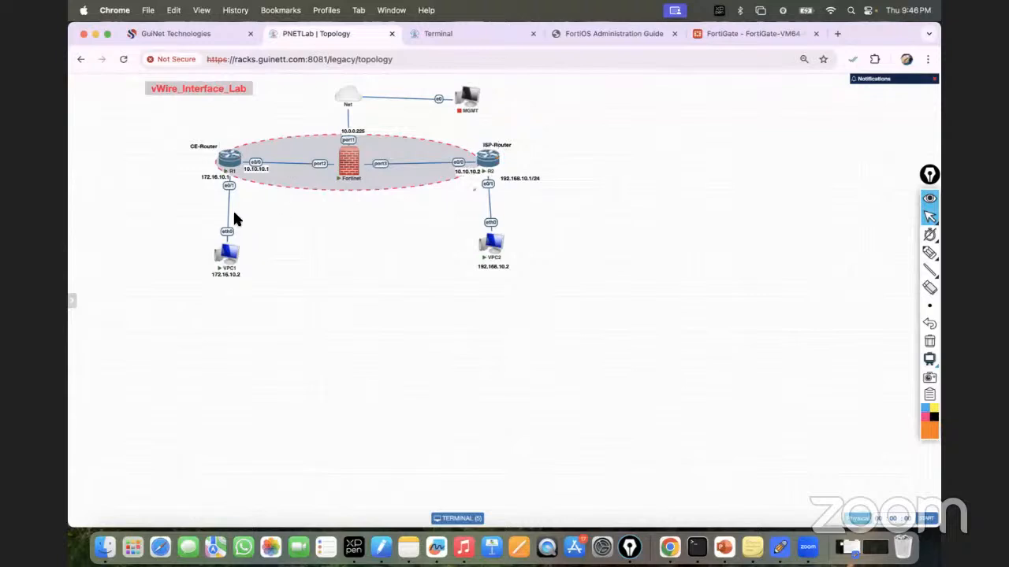
{"action": "left_click", "coordinate": [472, 32]}
{"action": "type", "text": "conf t"}
{"action": "key", "text": "Return"}
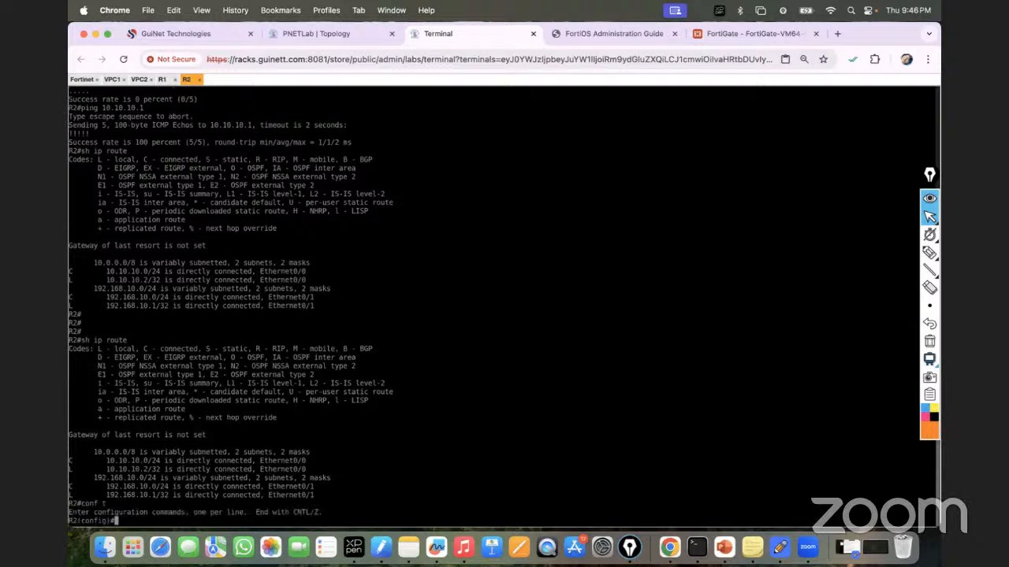
{"action": "type", "text": "ip route 0.0.0.0 0.0.0.0 10.10"}
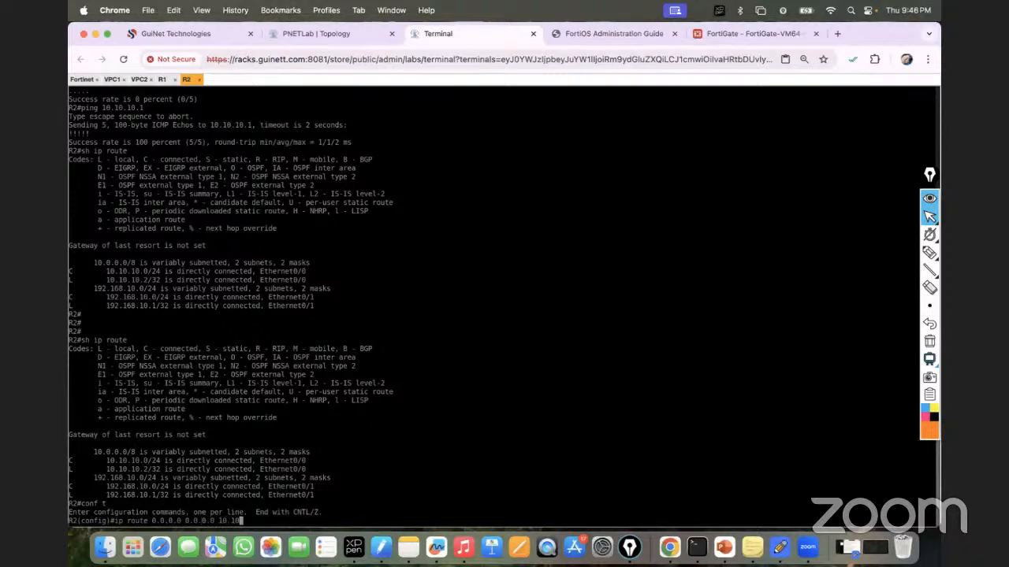
{"action": "type", "text": ".10.1"}
{"action": "key", "text": "Return"}
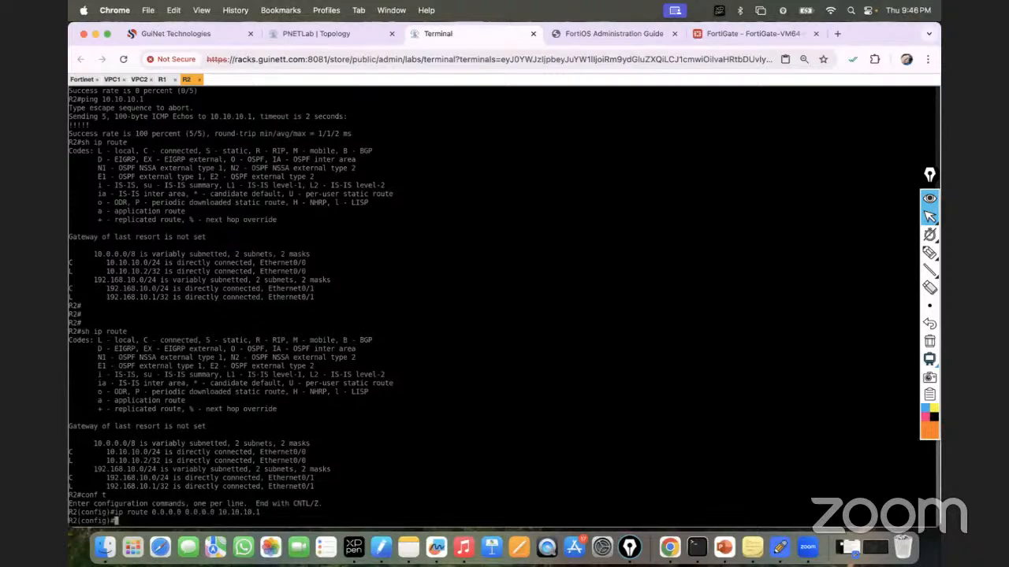
{"action": "type", "text": "do wr"}
{"action": "key", "text": "Return"}
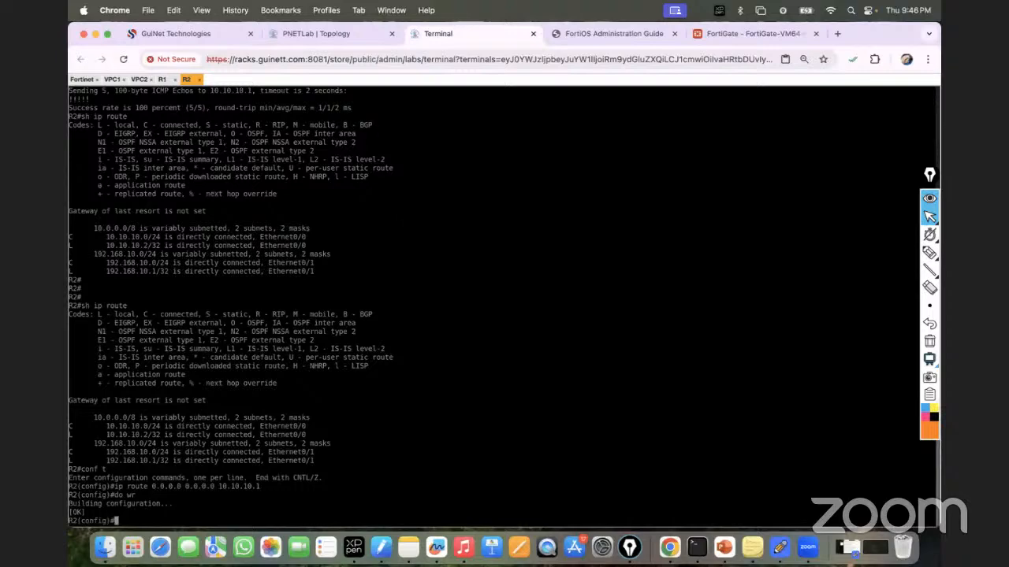
{"action": "left_click", "coordinate": [337, 32]}
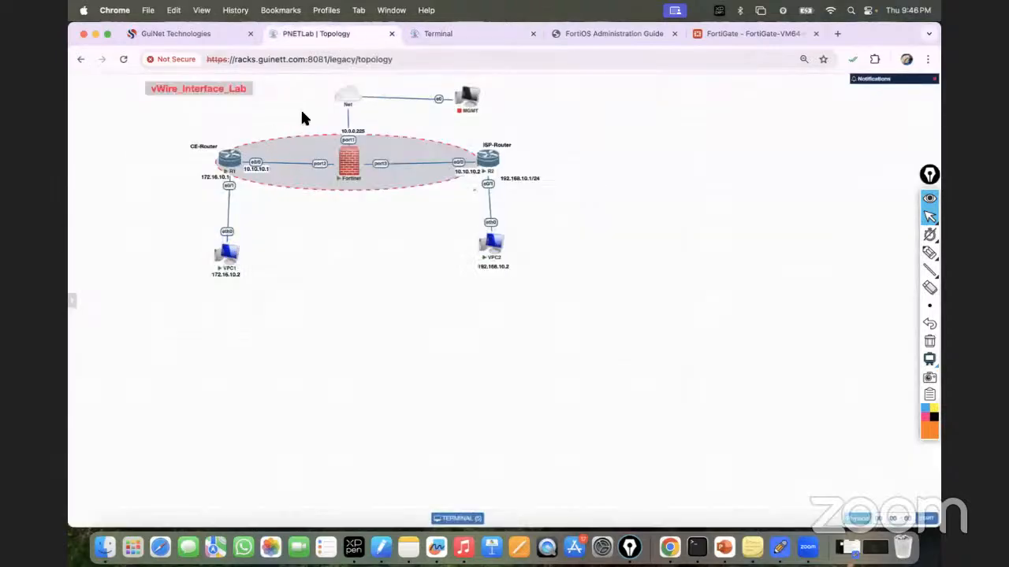
{"action": "left_click", "coordinate": [491, 33]}
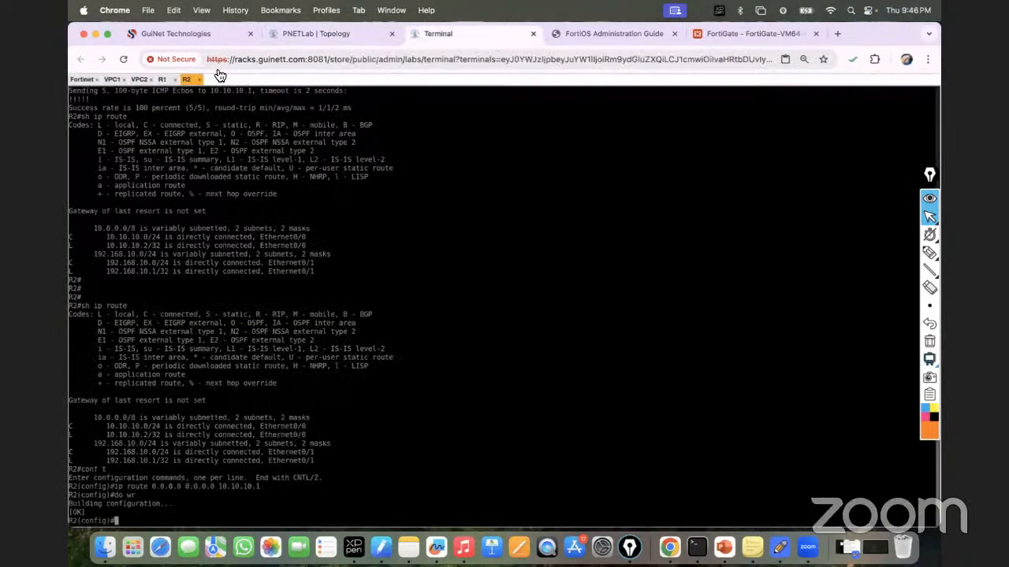
Step: Rerun VPC1's ping to 10.10.10.2, glance at VPC2's console, then show the topology diagram
{"action": "left_click", "coordinate": [112, 79]}
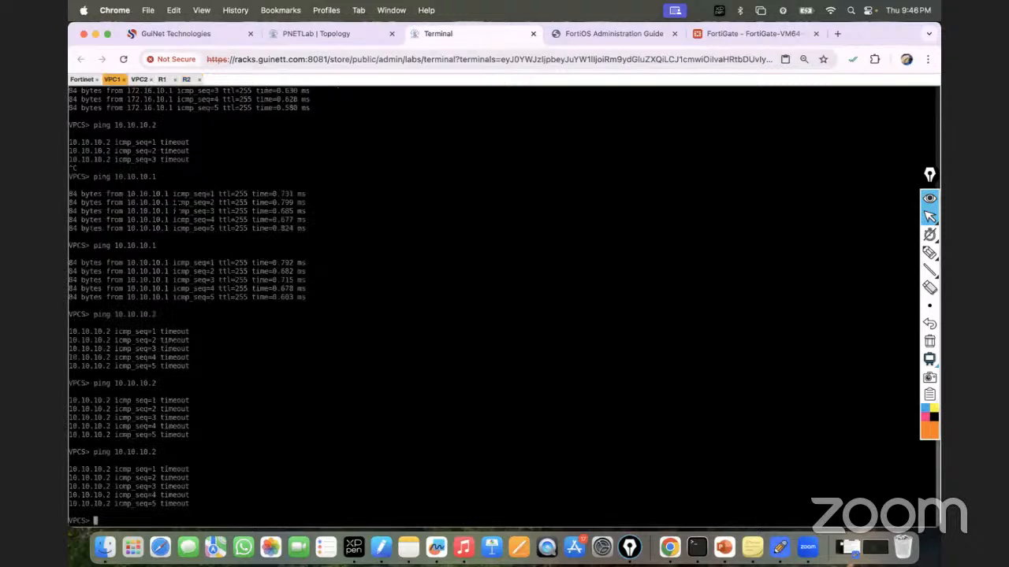
{"action": "key", "text": "Up"}
{"action": "key", "text": "Return"}
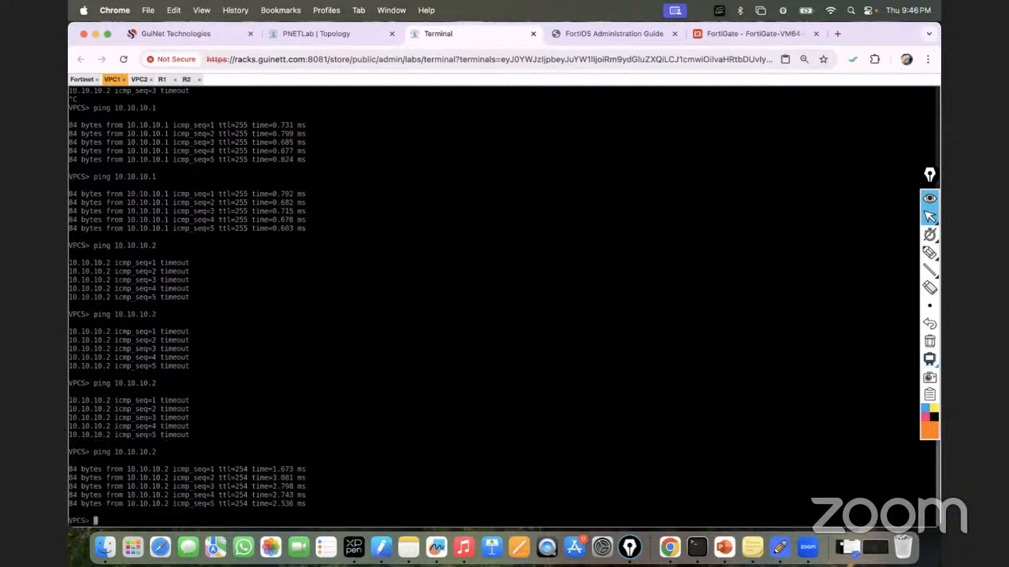
{"action": "left_click", "coordinate": [138, 80]}
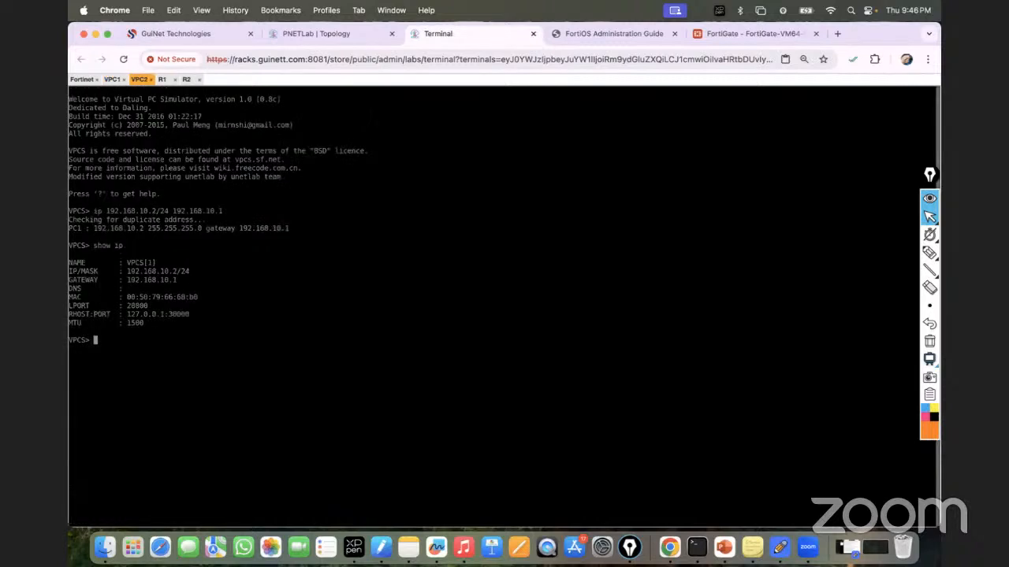
{"action": "left_click", "coordinate": [306, 36]}
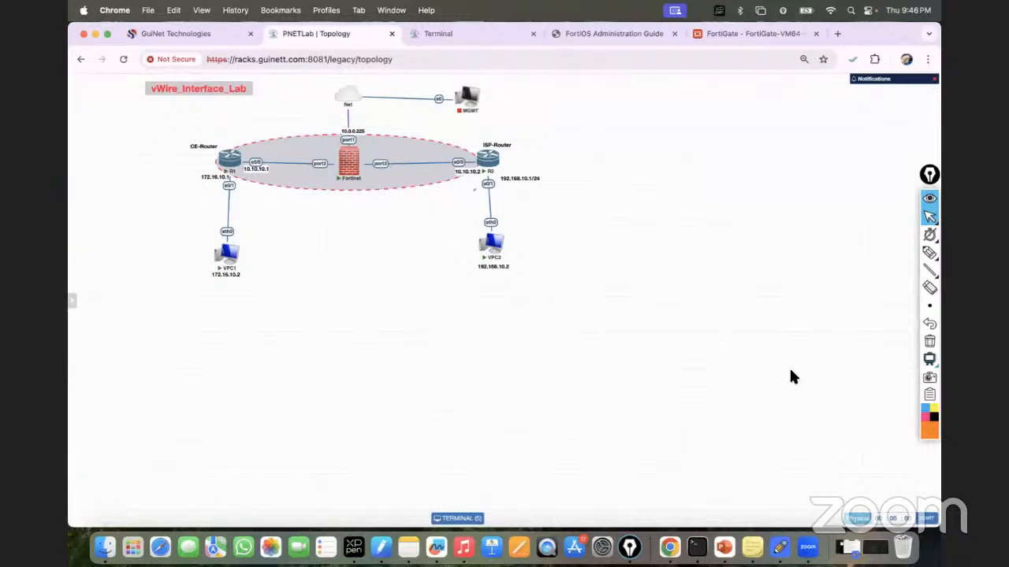
Step: Trace the VPC2–R2–firewall–R1 path in orange, then go back to R1's console
{"action": "left_click", "coordinate": [890, 255]}
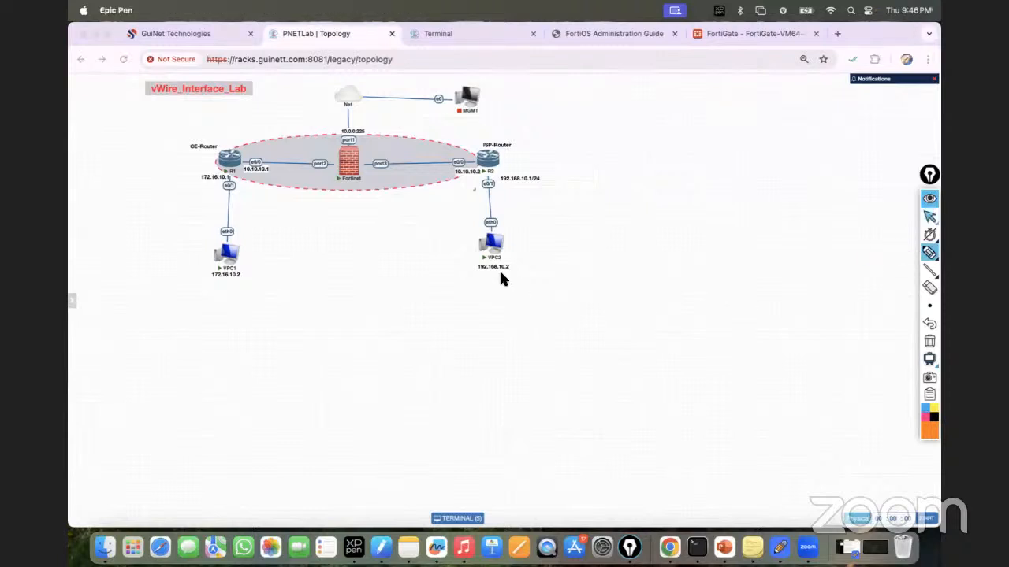
{"action": "left_click_drag", "start_coordinate": [501, 167], "coordinate": [243, 161]}
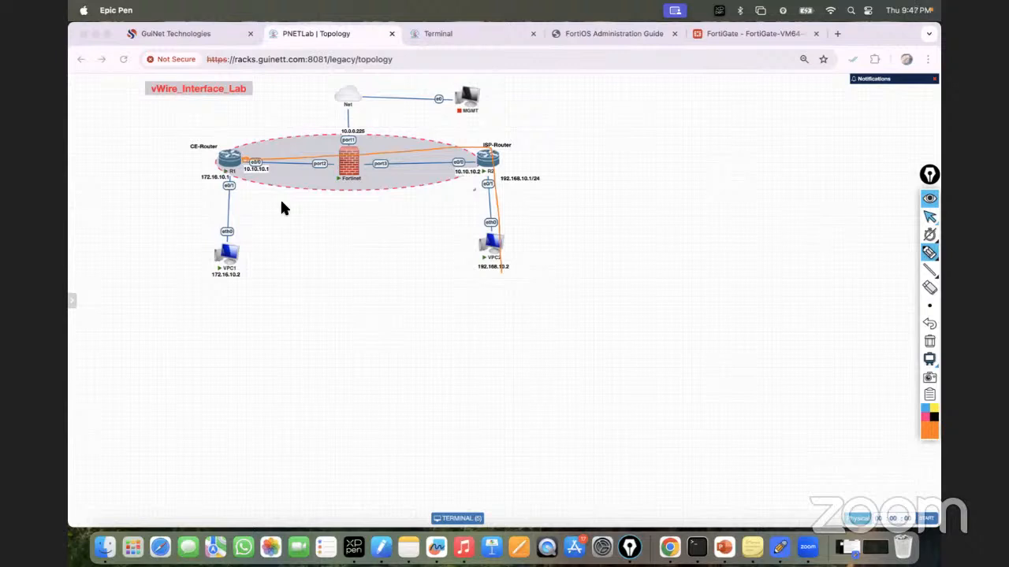
{"action": "mouse_move", "coordinate": [930, 234]}
{"action": "left_click", "coordinate": [930, 219]}
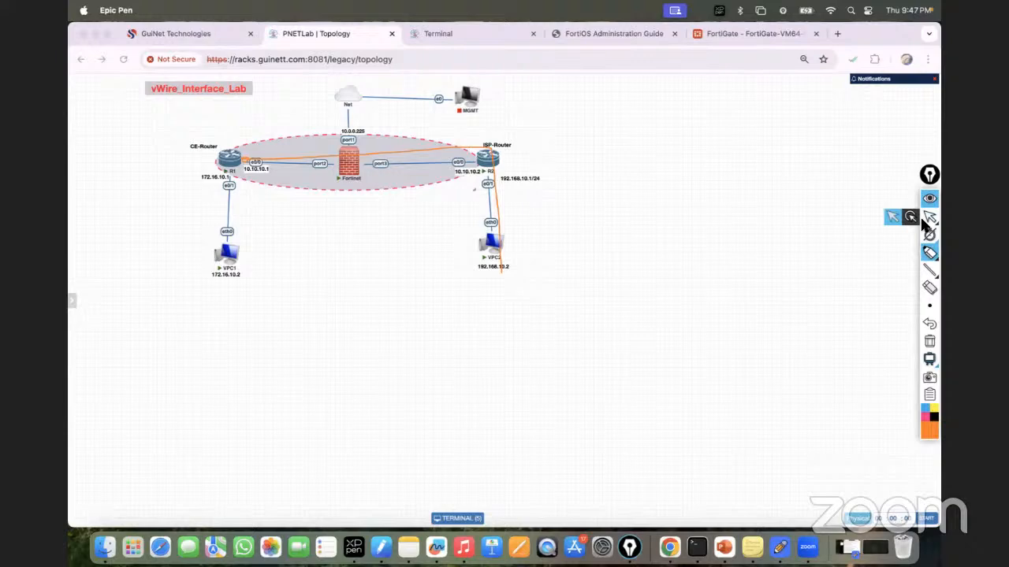
{"action": "left_click", "coordinate": [462, 38]}
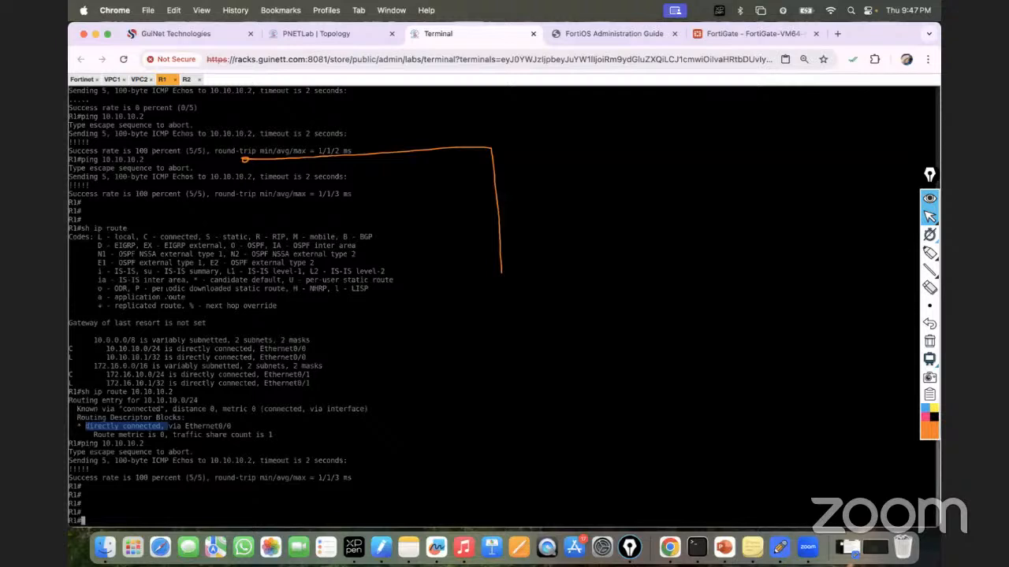
Step: Add R1's default route 0.0.0.0 0.0.0.0 via 10.10.10.2 and save it with do wr
{"action": "type", "text": "conf t"}
{"action": "key", "text": "Return"}
{"action": "type", "text": "ip route "}
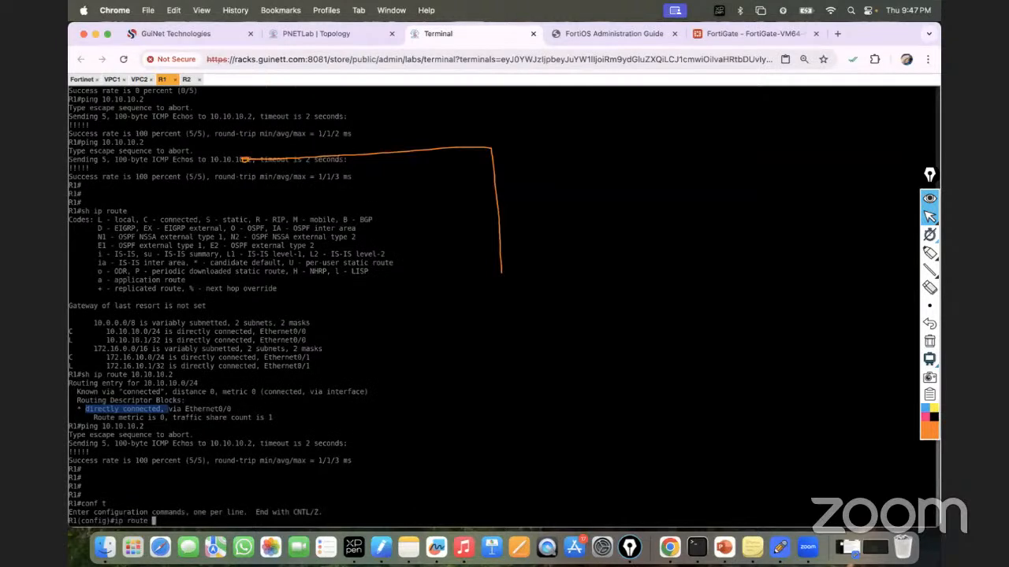
{"action": "type", "text": "0.0.0.0 0.0.0.0 10.10.10.2"}
{"action": "key", "text": "Return"}
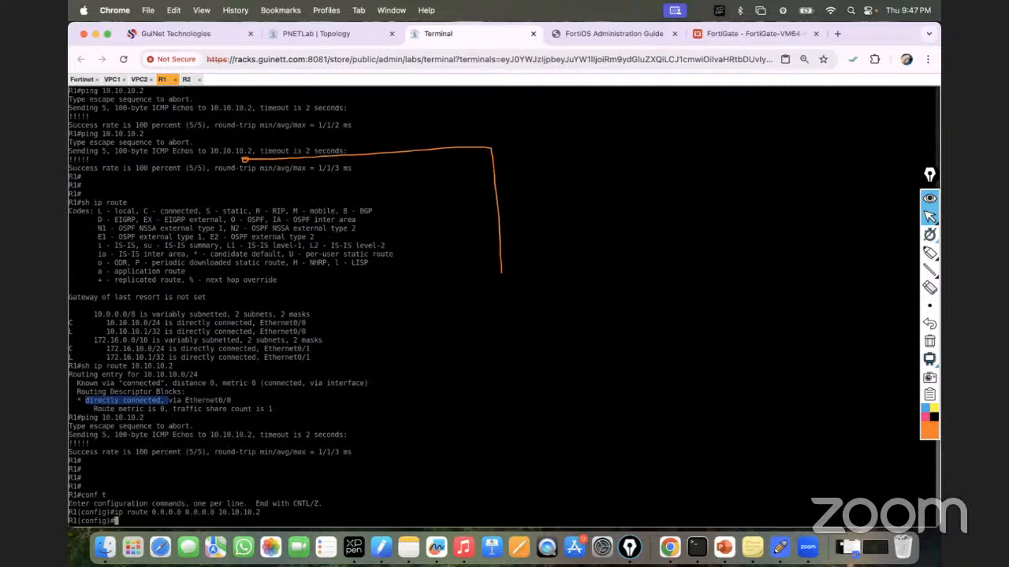
{"action": "key", "text": "Return"}
{"action": "key", "text": "Return"}
{"action": "type", "text": "do wr"}
{"action": "key", "text": "Return"}
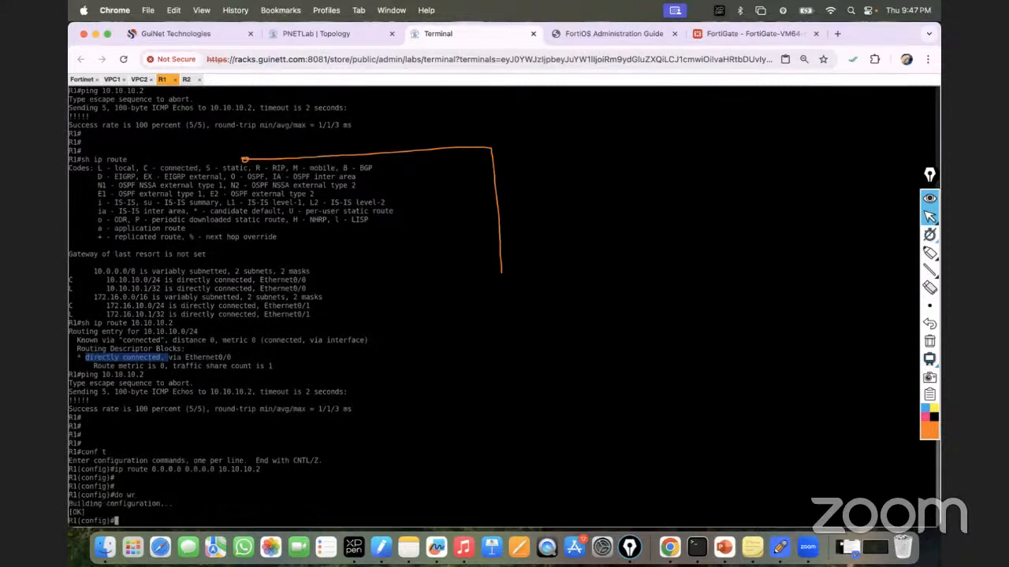
Step: From VPC2, ping 192.168.10.1 and then 10.10.10.2, which answers
{"action": "left_click", "coordinate": [139, 80]}
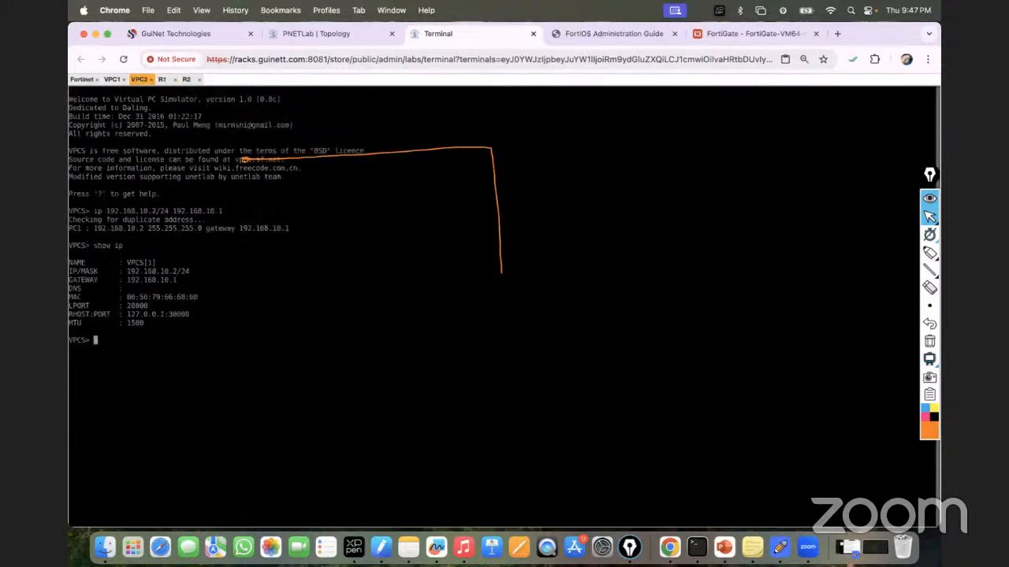
{"action": "type", "text": "ping 192.168.10.1"}
{"action": "key", "text": "Return"}
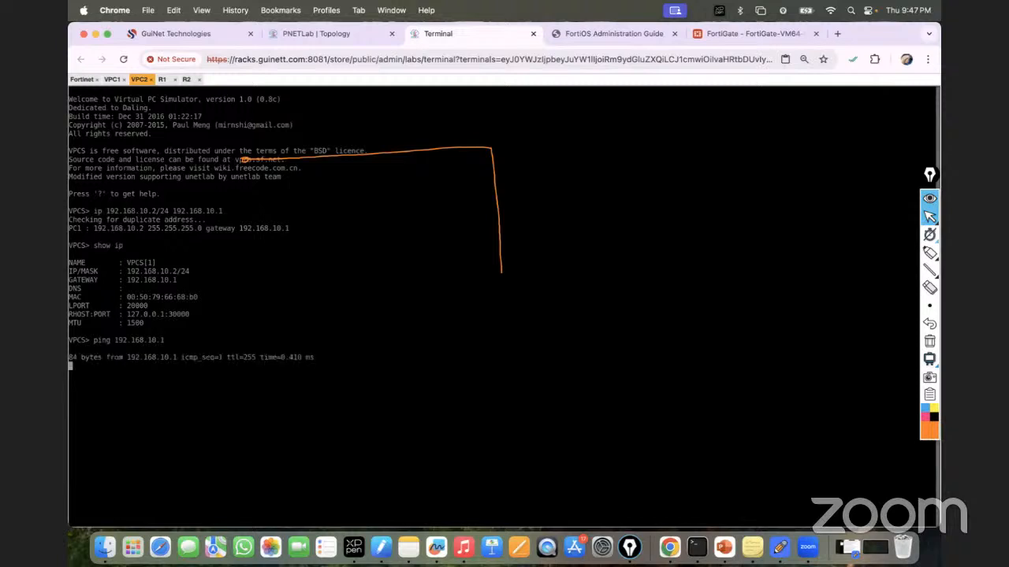
{"action": "key", "text": "ctrl+c"}
{"action": "key", "text": "Up"}
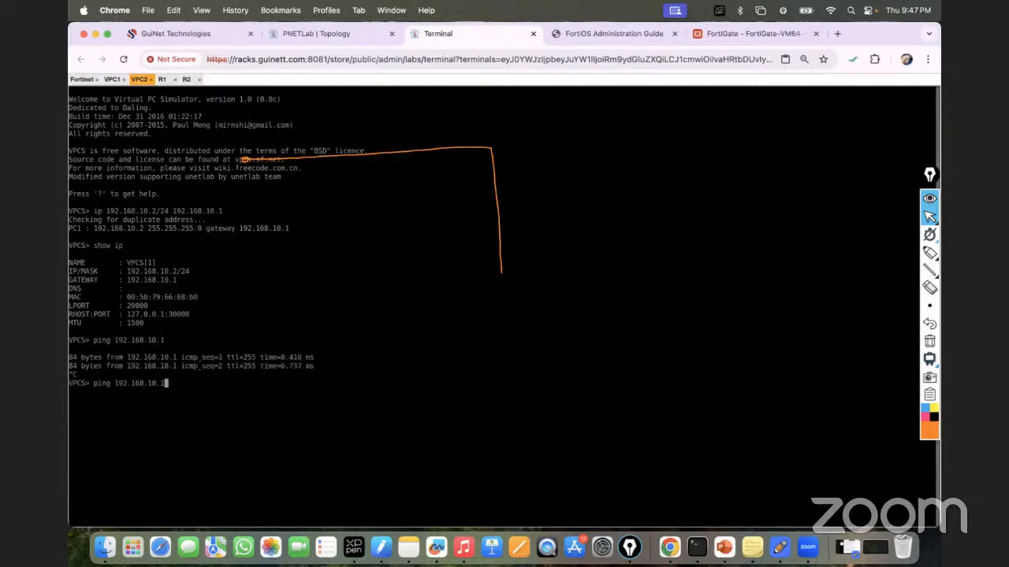
{"action": "key", "text": "BackSpace"}
{"action": "key", "text": "BackSpace"}
{"action": "key", "text": "BackSpace"}
{"action": "key", "text": "BackSpace"}
{"action": "key", "text": "BackSpace"}
{"action": "key", "text": "BackSpace"}
{"action": "key", "text": "BackSpace"}
{"action": "key", "text": "BackSpace"}
{"action": "key", "text": "BackSpace"}
{"action": "key", "text": "BackSpace"}
{"action": "key", "text": "BackSpace"}
{"action": "type", "text": "10.10.10.2"}
{"action": "key", "text": "Return"}
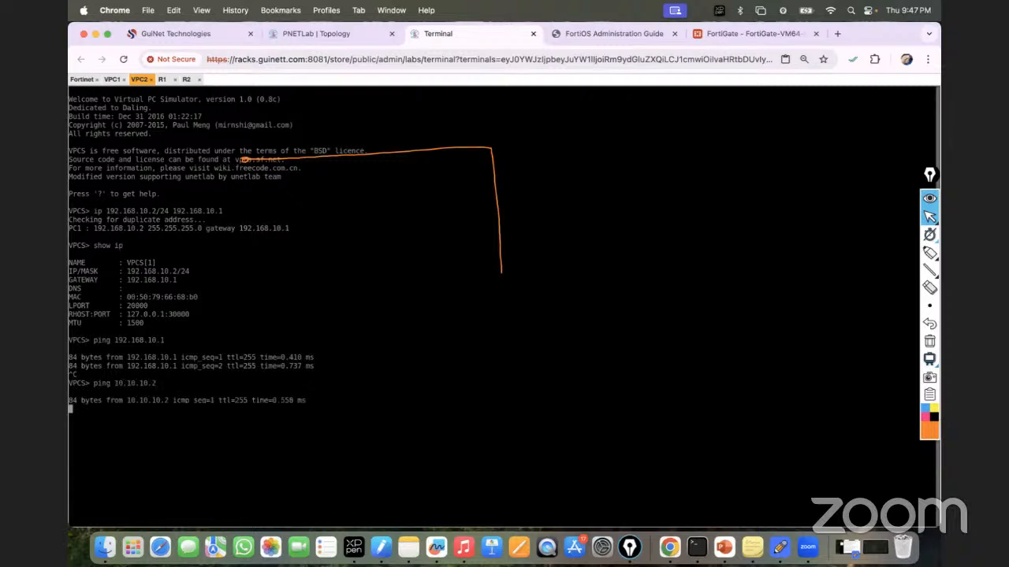
{"action": "key", "text": "ctrl+c"}
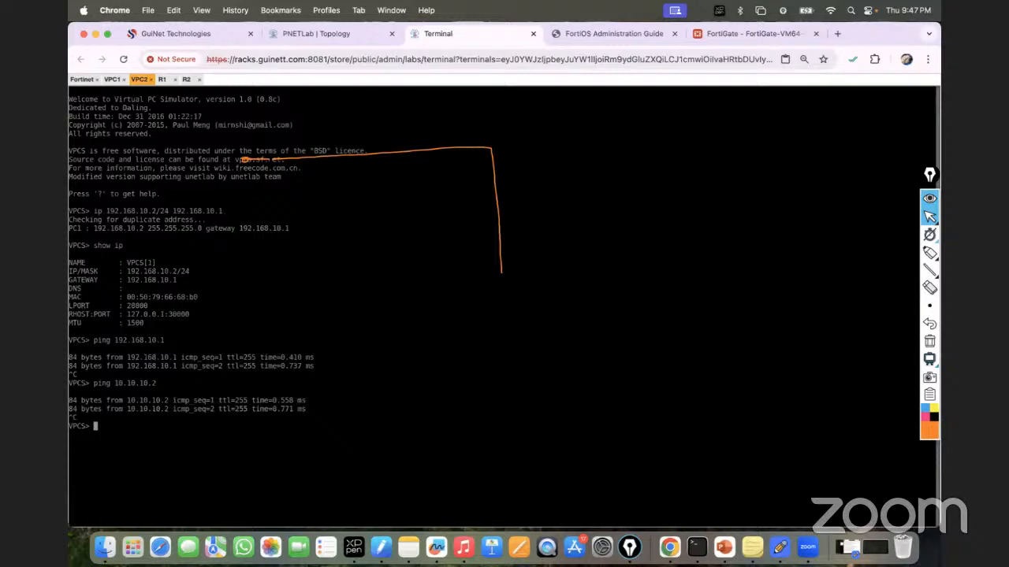
Step: Check the topology, keep the FortiGate session alive, and return to the VPC2 console
{"action": "left_click", "coordinate": [364, 34]}
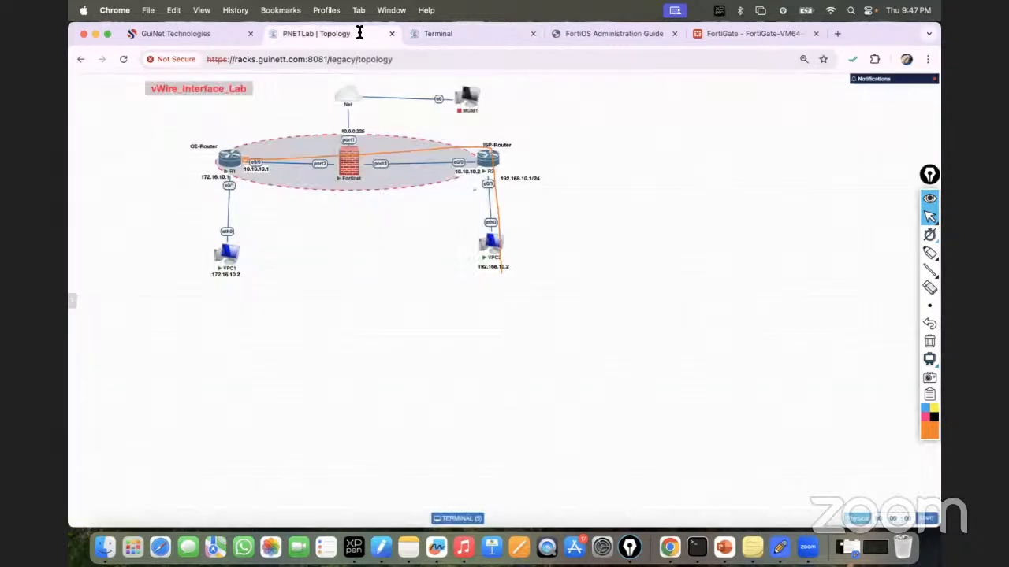
{"action": "left_click", "coordinate": [702, 33]}
{"action": "left_click", "coordinate": [504, 350]}
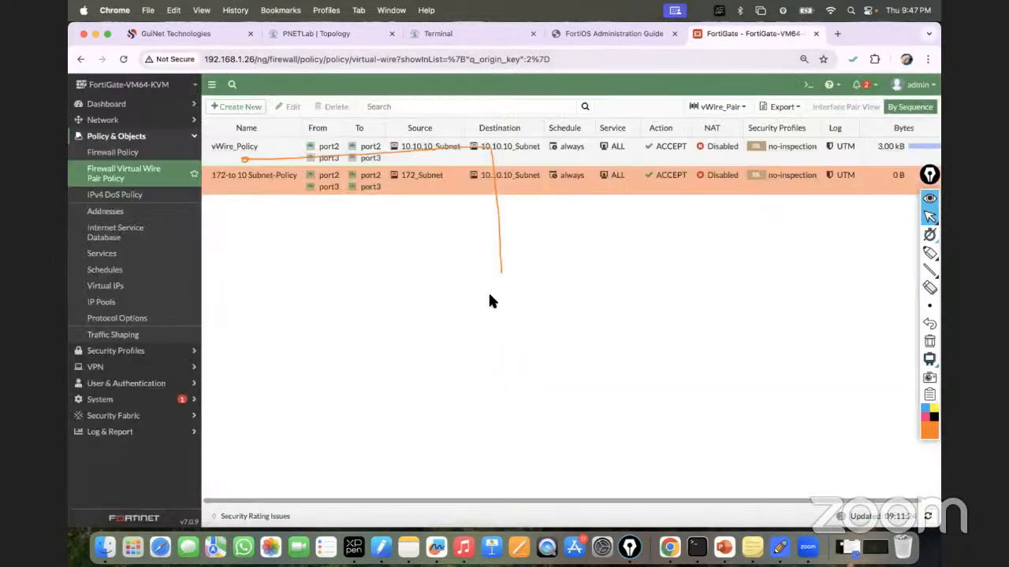
{"action": "left_click", "coordinate": [338, 31]}
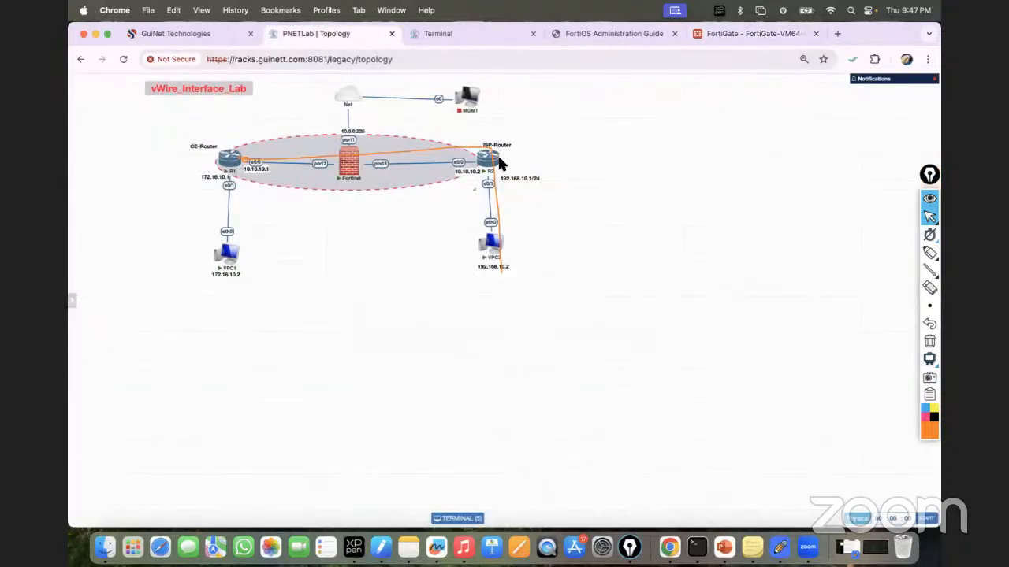
{"action": "left_click", "coordinate": [447, 33]}
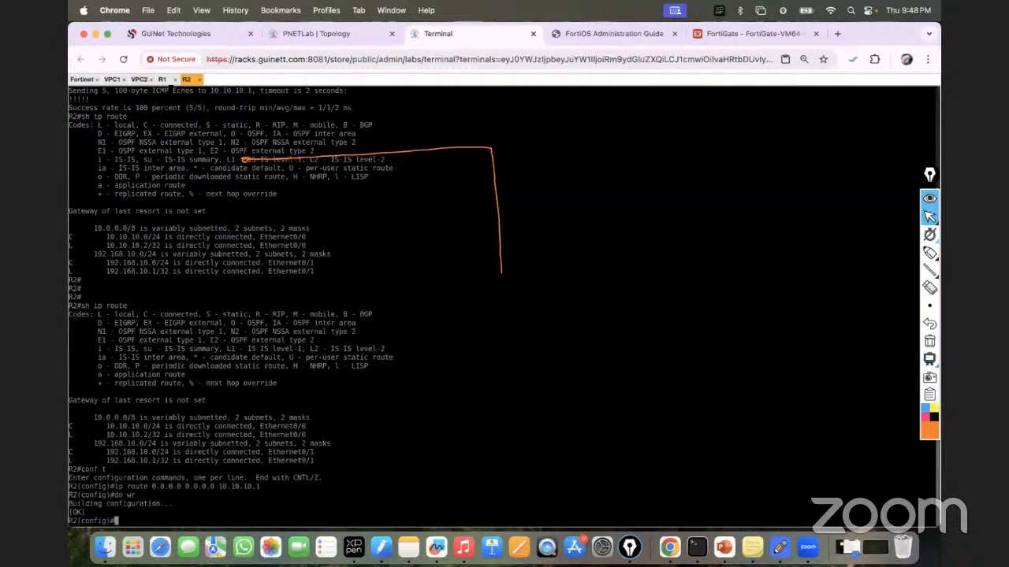
{"action": "left_click", "coordinate": [161, 79]}
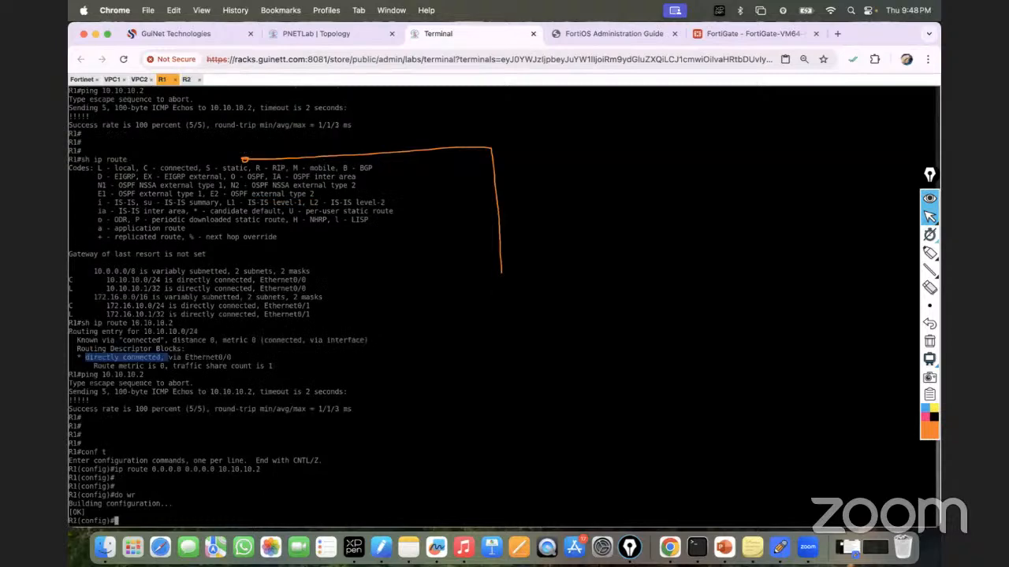
{"action": "left_click", "coordinate": [140, 80]}
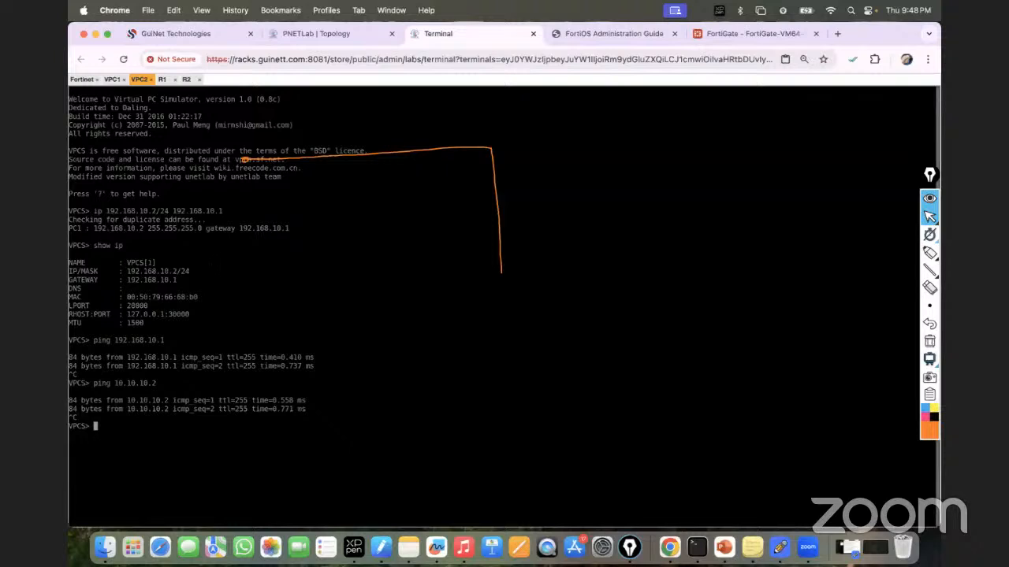
Step: Ping 10.10.10.1 from VPC2; all five requests time out
{"action": "key", "text": "Up"}
{"action": "key", "text": "BackSpace"}
{"action": "type", "text": "10.10.10.1"}
{"action": "key", "text": "Return"}
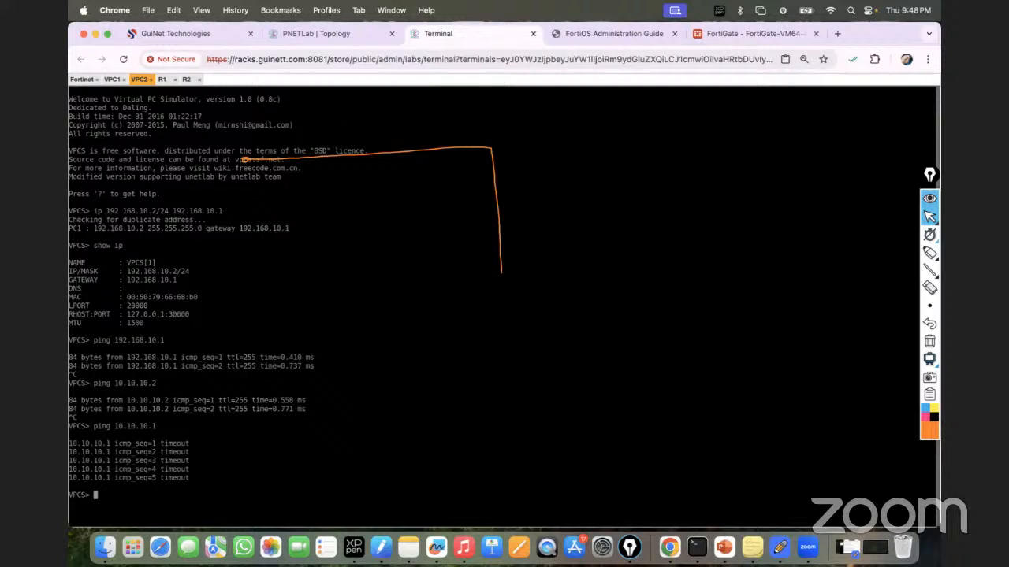
Step: Sketch the forward and return traffic paths on the topology, erase them, and reopen the FortiGate policy list
{"action": "left_click", "coordinate": [320, 34]}
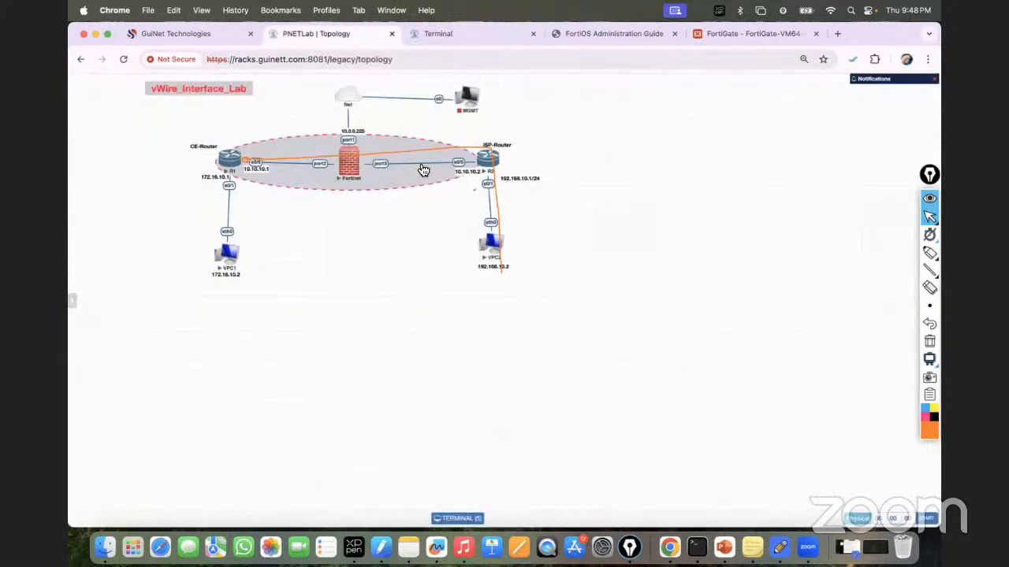
{"action": "mouse_move", "coordinate": [927, 253]}
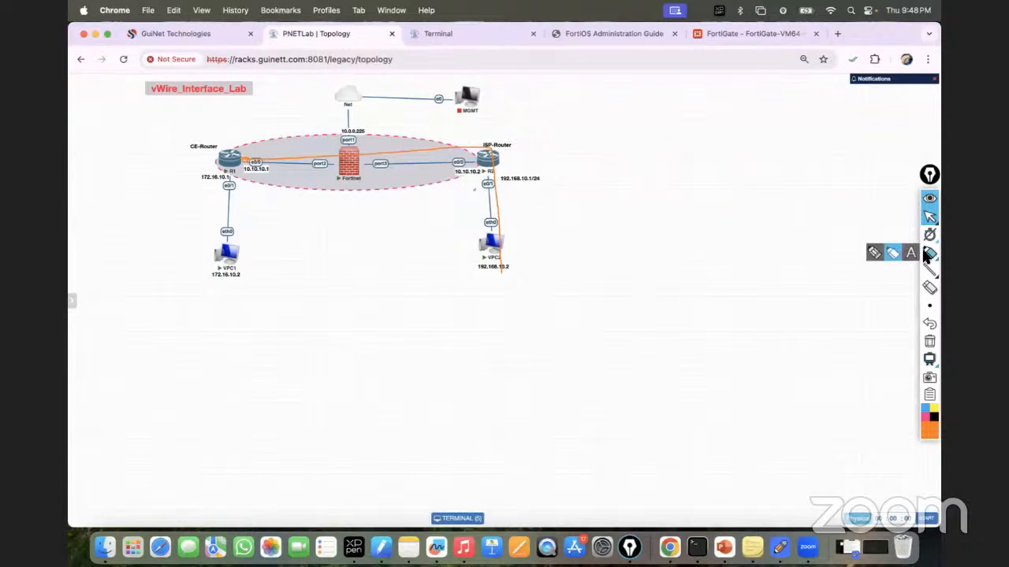
{"action": "left_click", "coordinate": [873, 251]}
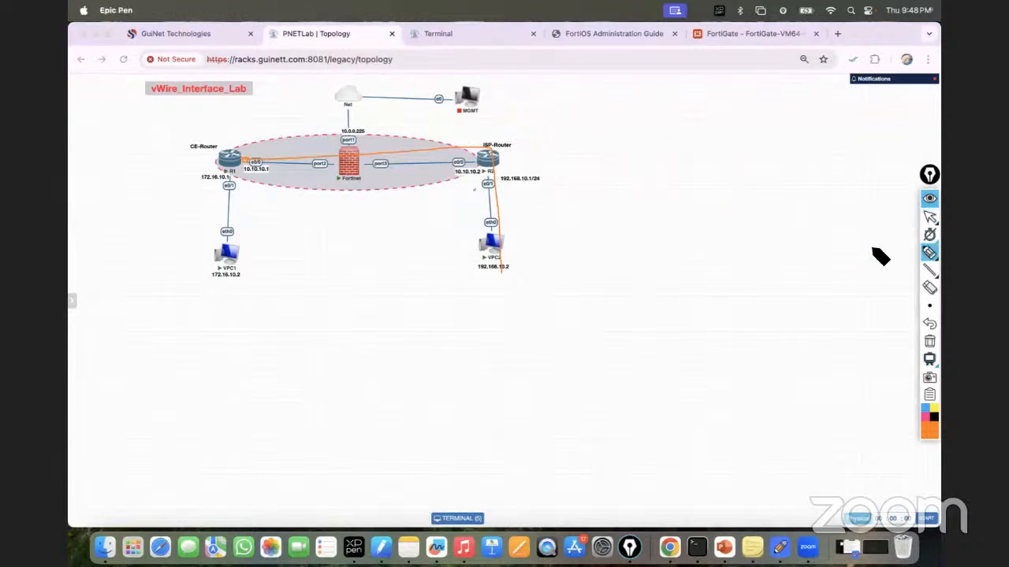
{"action": "mouse_move", "coordinate": [249, 158]}
{"action": "left_mouse_down"}
{"action": "mouse_move", "coordinate": [290, 128]}
{"action": "mouse_move", "coordinate": [439, 143]}
{"action": "mouse_move", "coordinate": [466, 121]}
{"action": "mouse_move", "coordinate": [513, 118]}
{"action": "left_mouse_up"}
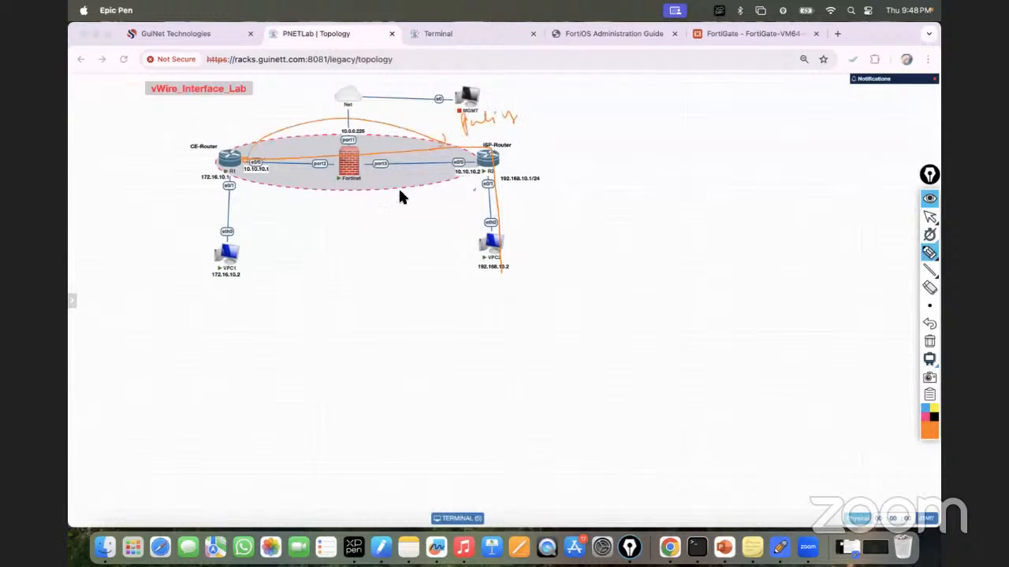
{"action": "mouse_move", "coordinate": [513, 175]}
{"action": "left_mouse_down"}
{"action": "mouse_move", "coordinate": [375, 189]}
{"action": "mouse_move", "coordinate": [460, 221]}
{"action": "left_mouse_up"}
{"action": "left_click", "coordinate": [929, 340]}
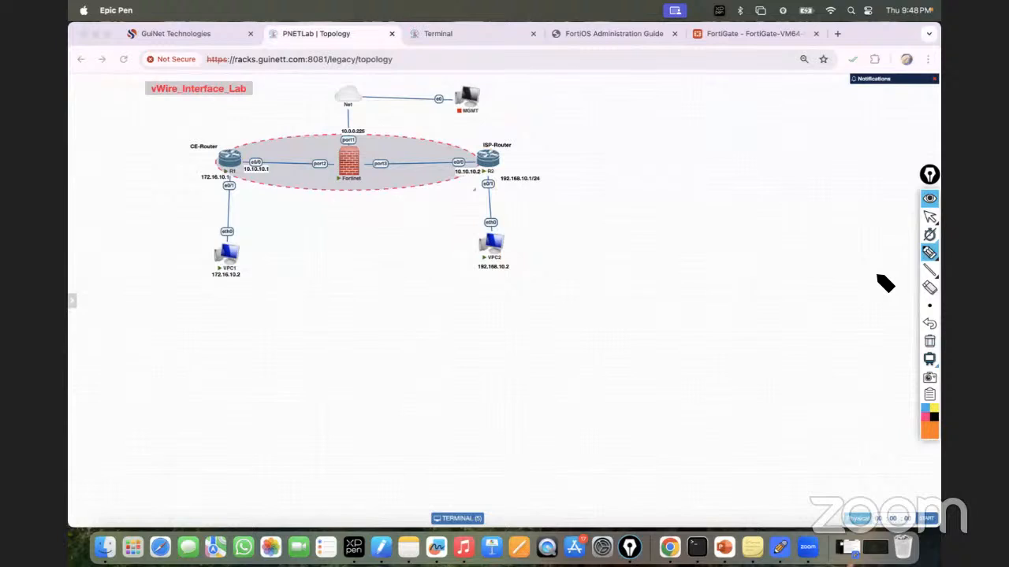
{"action": "left_click", "coordinate": [929, 215]}
{"action": "left_click", "coordinate": [741, 35]}
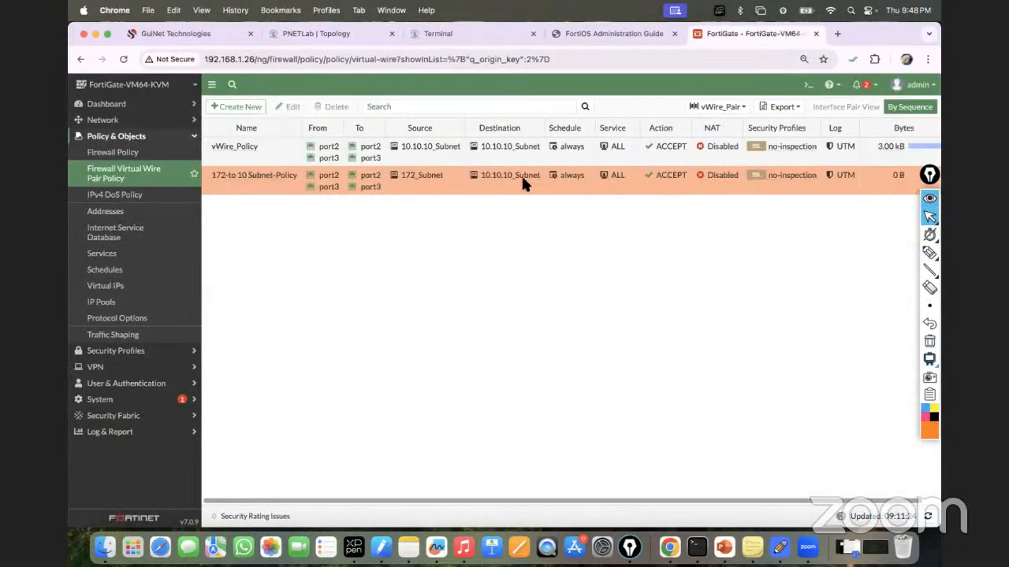
Step: Start a new virtual wire policy named 'From 198 to 10 subnet'
{"action": "left_click", "coordinate": [236, 106]}
{"action": "left_click", "coordinate": [339, 139]}
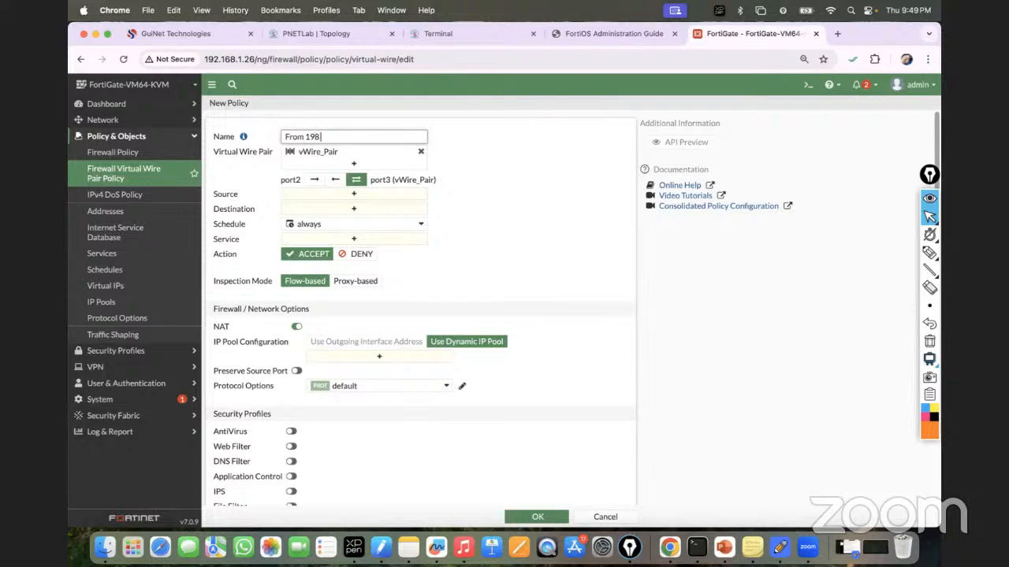
{"action": "type", "text": "10 subnet"}
Step: Create and save a source address 192_Subnet for 192.168.10.0/24
{"action": "left_click", "coordinate": [347, 196]}
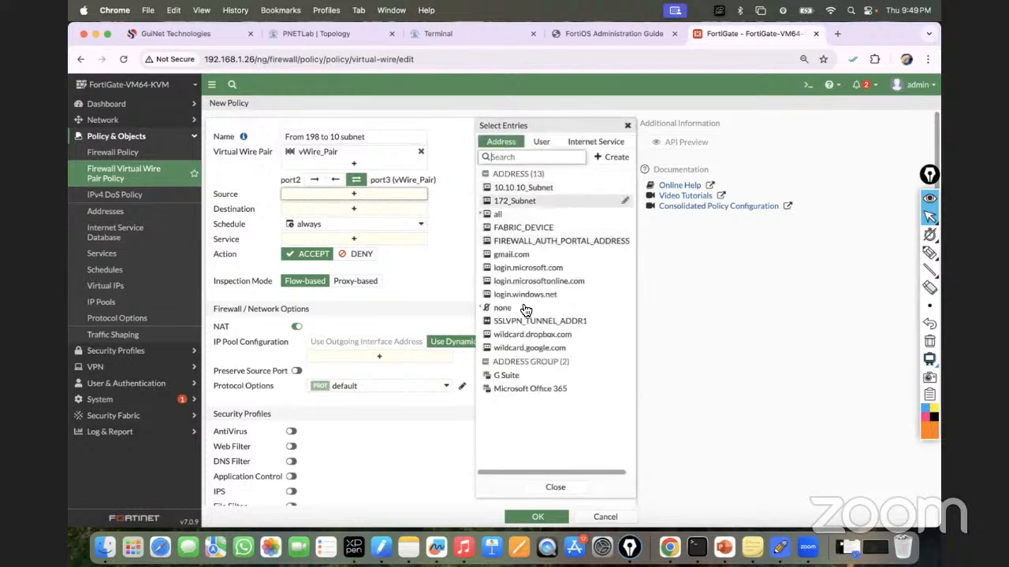
{"action": "left_click", "coordinate": [596, 142]}
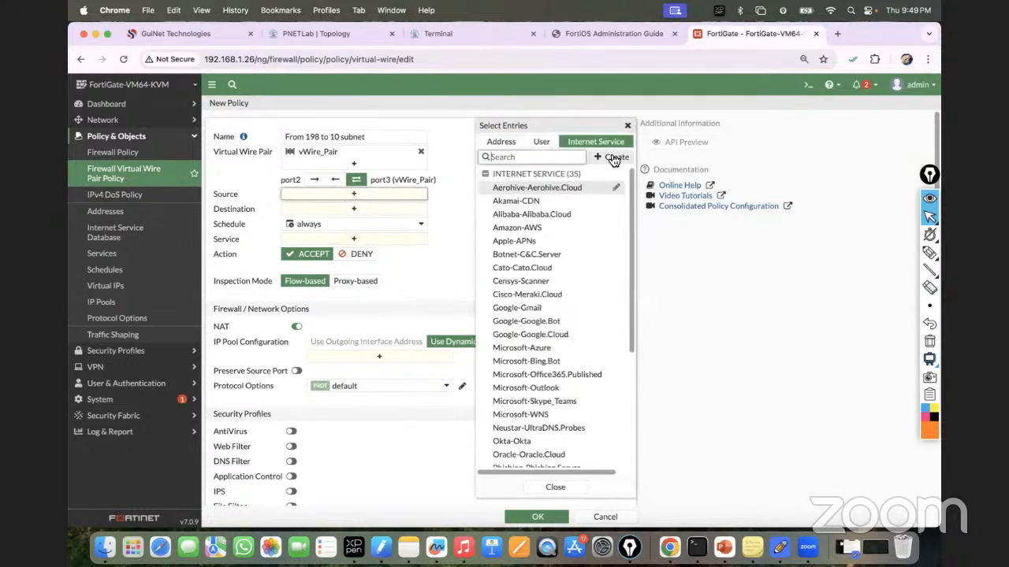
{"action": "left_click", "coordinate": [512, 142]}
{"action": "left_click", "coordinate": [602, 158]}
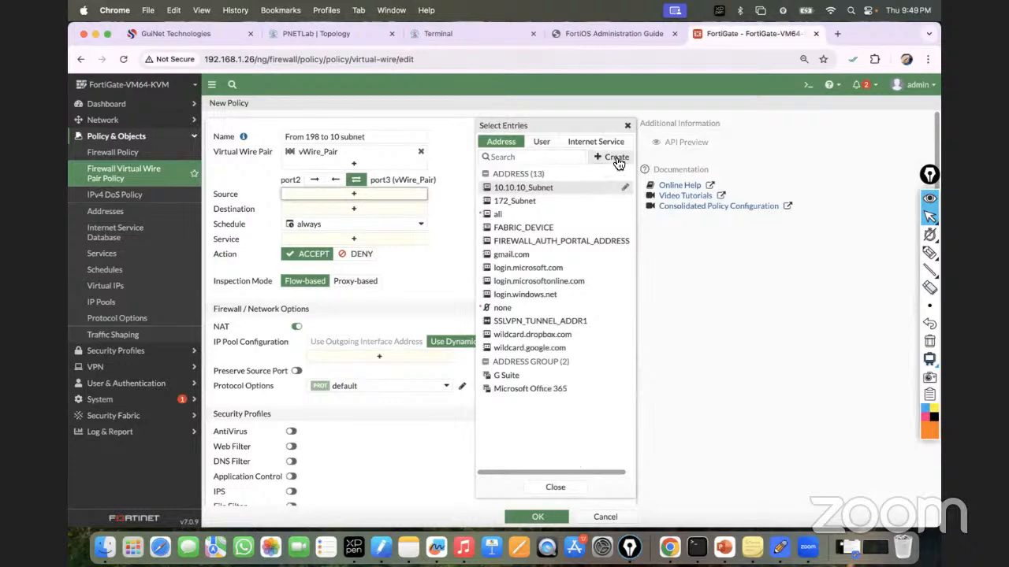
{"action": "left_click", "coordinate": [505, 193]}
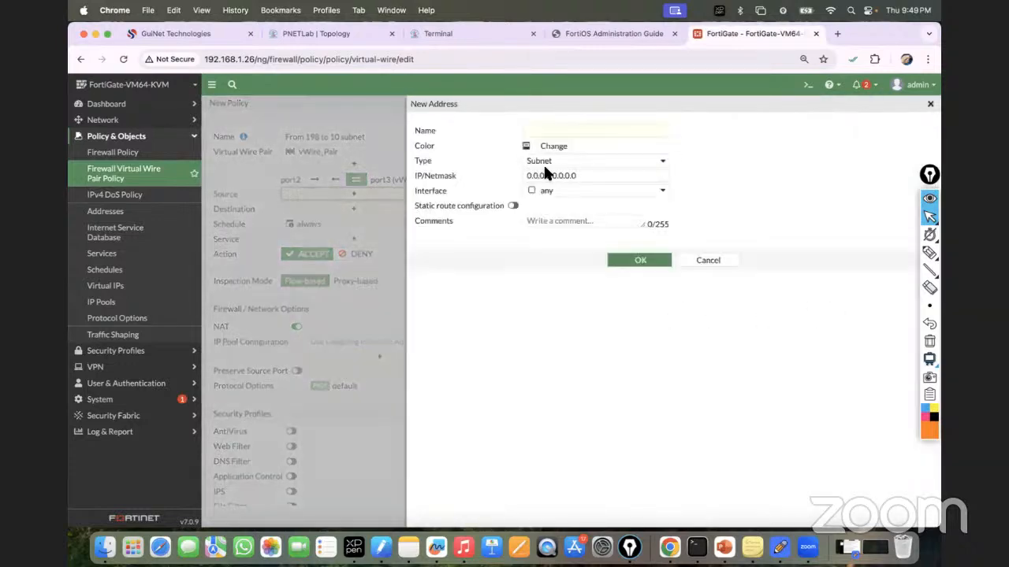
{"action": "left_click", "coordinate": [530, 132]}
{"action": "type", "text": "192_Subnet"}
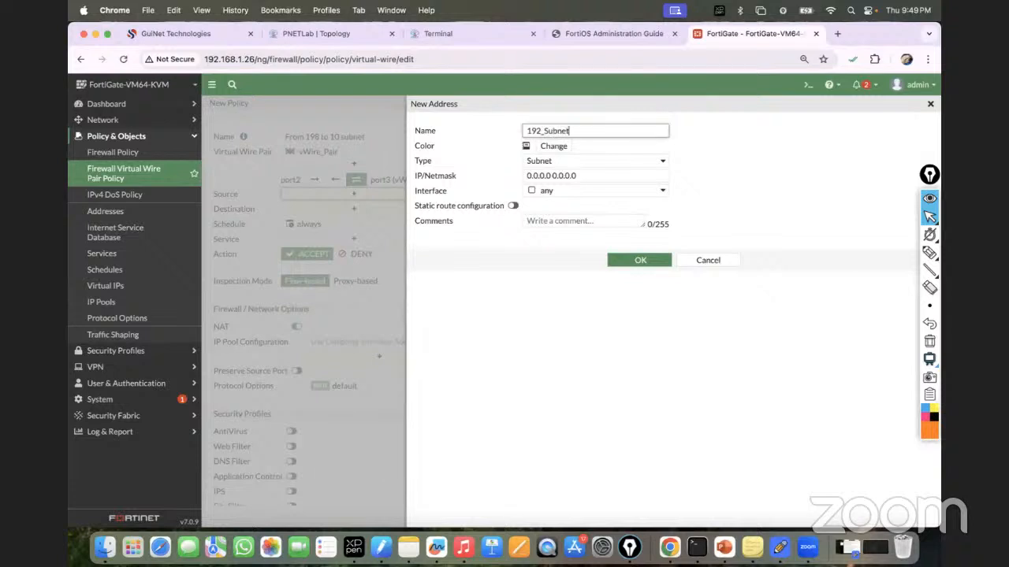
{"action": "left_click", "coordinate": [579, 176]}
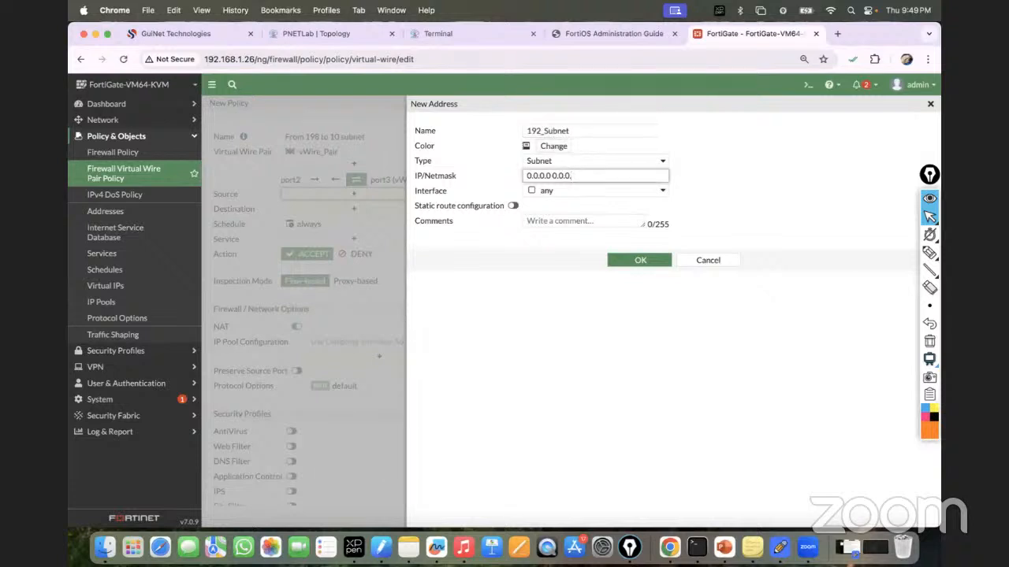
{"action": "key", "text": "BackSpace"}
{"action": "key", "text": "BackSpace"}
{"action": "key", "text": "BackSpace"}
{"action": "key", "text": "BackSpace"}
{"action": "key", "text": "BackSpace"}
{"action": "key", "text": "BackSpace"}
{"action": "key", "text": "BackSpace"}
{"action": "key", "text": "BackSpace"}
{"action": "key", "text": "BackSpace"}
{"action": "key", "text": "BackSpace"}
{"action": "key", "text": "BackSpace"}
{"action": "key", "text": "BackSpace"}
{"action": "type", "text": "192.168.10.0/2"}
{"action": "left_click", "coordinate": [640, 264]}
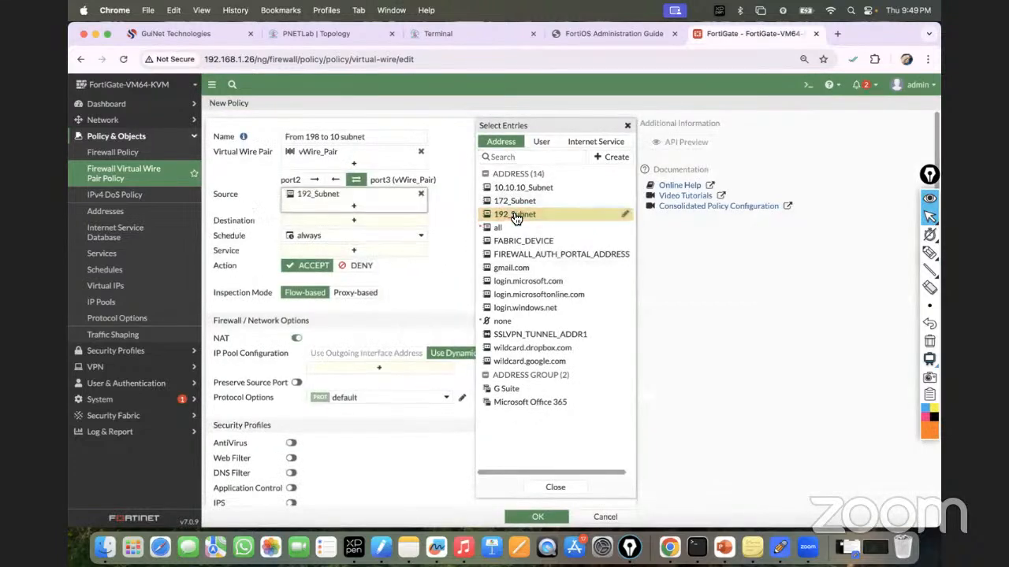
Step: Give the policy destination 10.10.10_Subnet and service ALL, disable NAT, and save it
{"action": "left_click", "coordinate": [410, 220]}
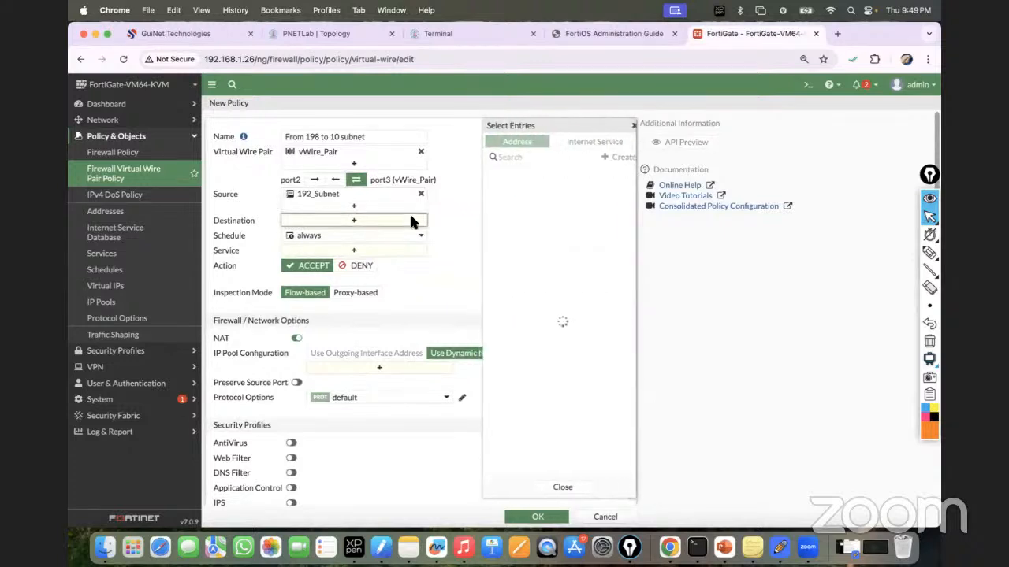
{"action": "left_click", "coordinate": [531, 190]}
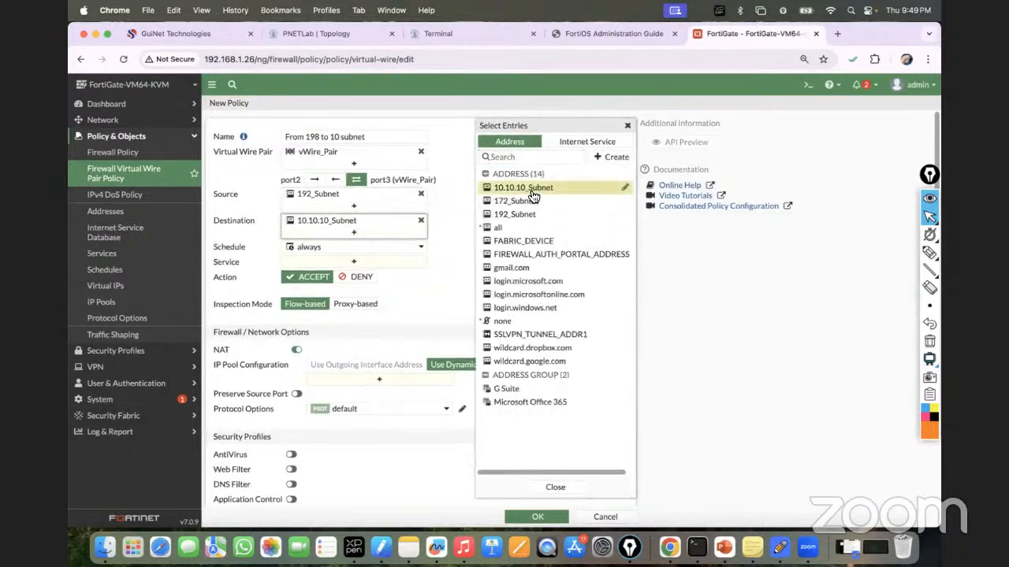
{"action": "left_click", "coordinate": [398, 267]}
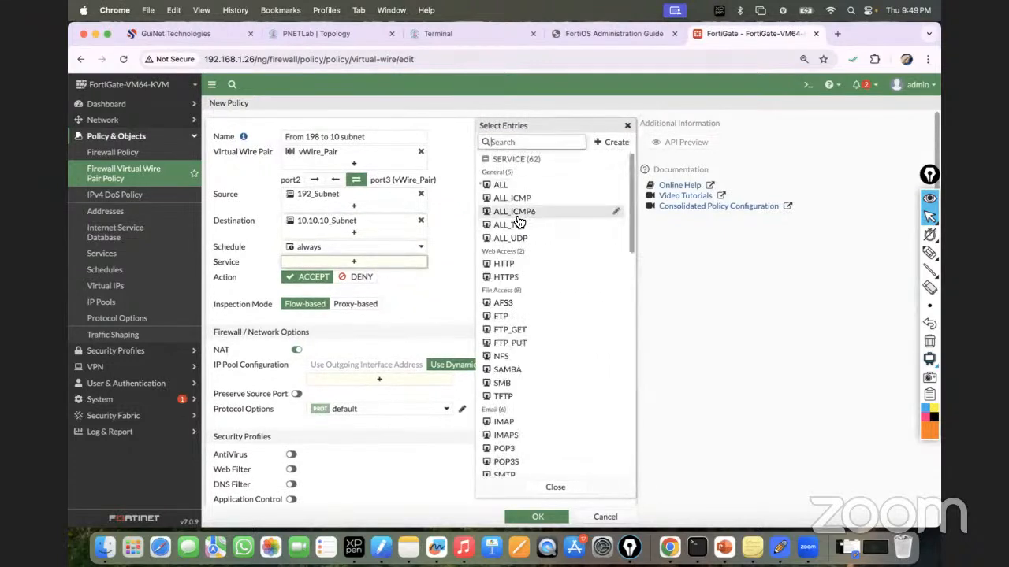
{"action": "left_click", "coordinate": [505, 189]}
{"action": "left_click", "coordinate": [412, 270]}
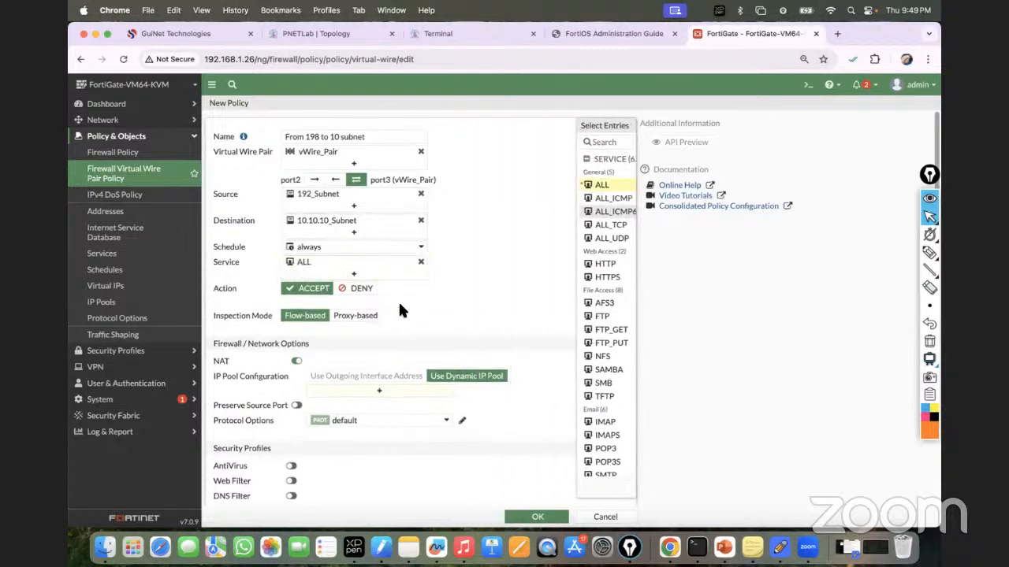
{"action": "left_click", "coordinate": [295, 362]}
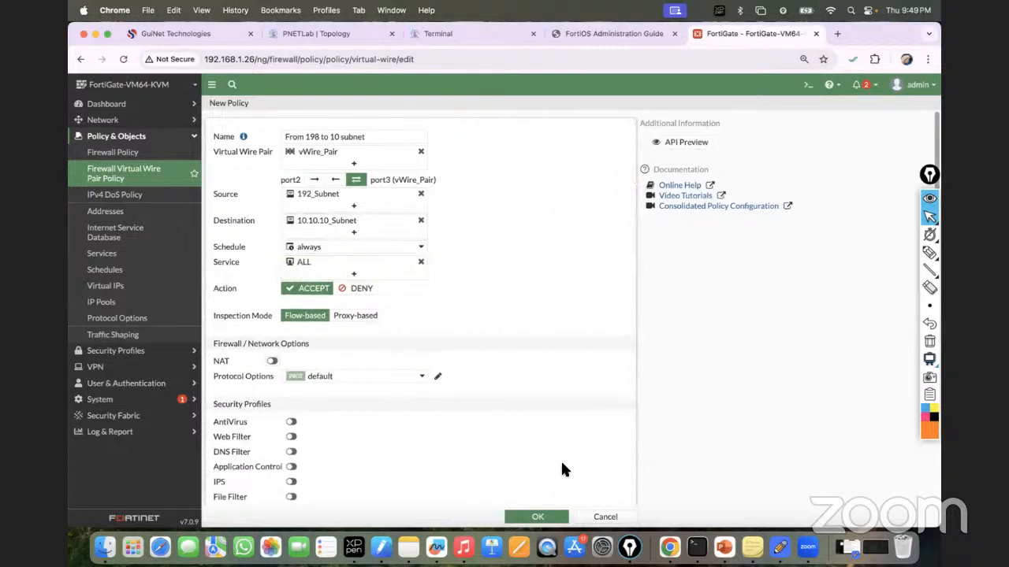
{"action": "scroll", "coordinate": [560, 469], "scroll_direction": "down", "scroll_amount": 5}
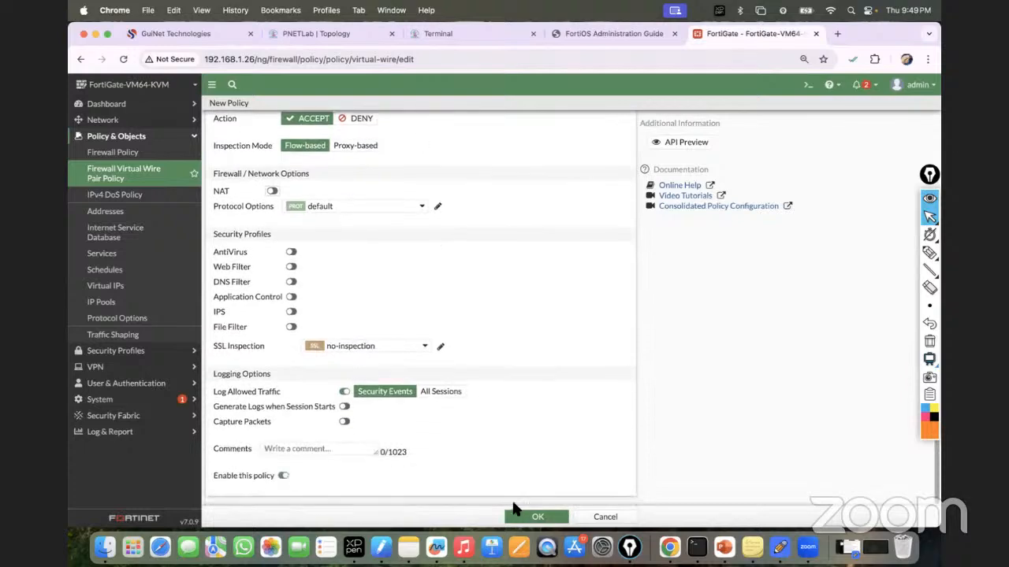
{"action": "left_click", "coordinate": [537, 518]}
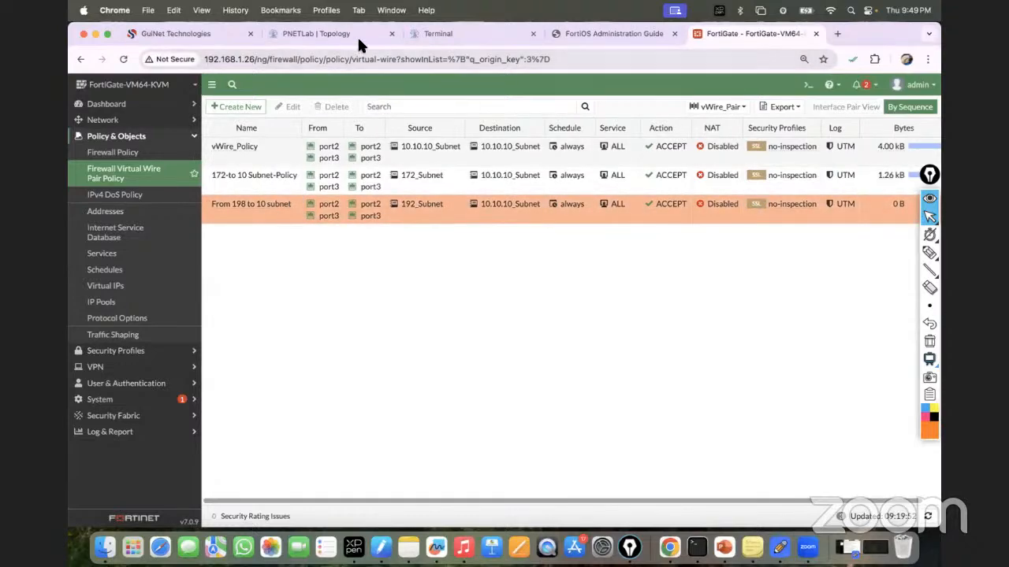
Step: Rerun VPC2's ping to 10.10.10.1, now getting five replies, then show the lab topology
{"action": "left_click", "coordinate": [442, 31]}
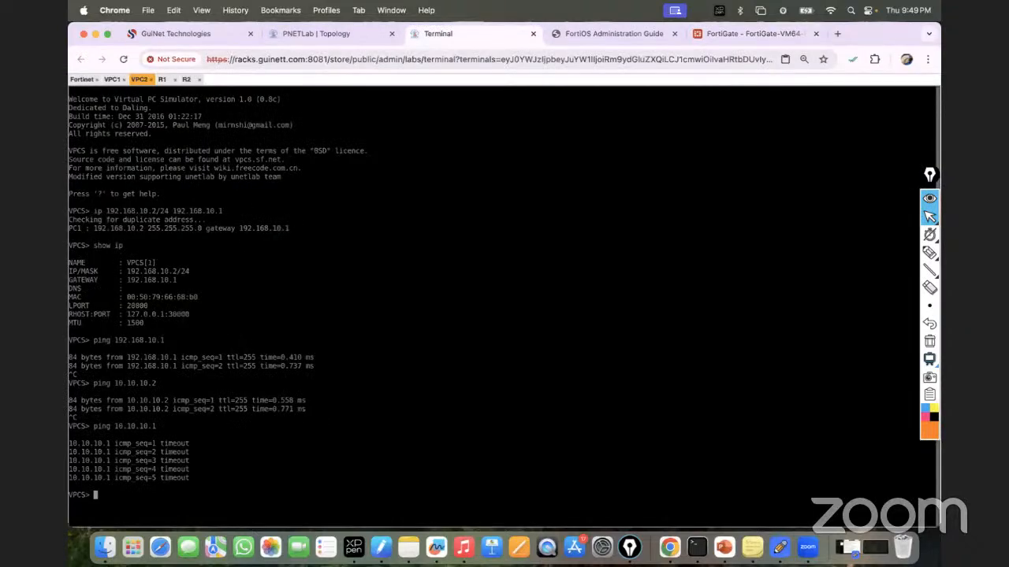
{"action": "key", "text": "Up"}
{"action": "key", "text": "Return"}
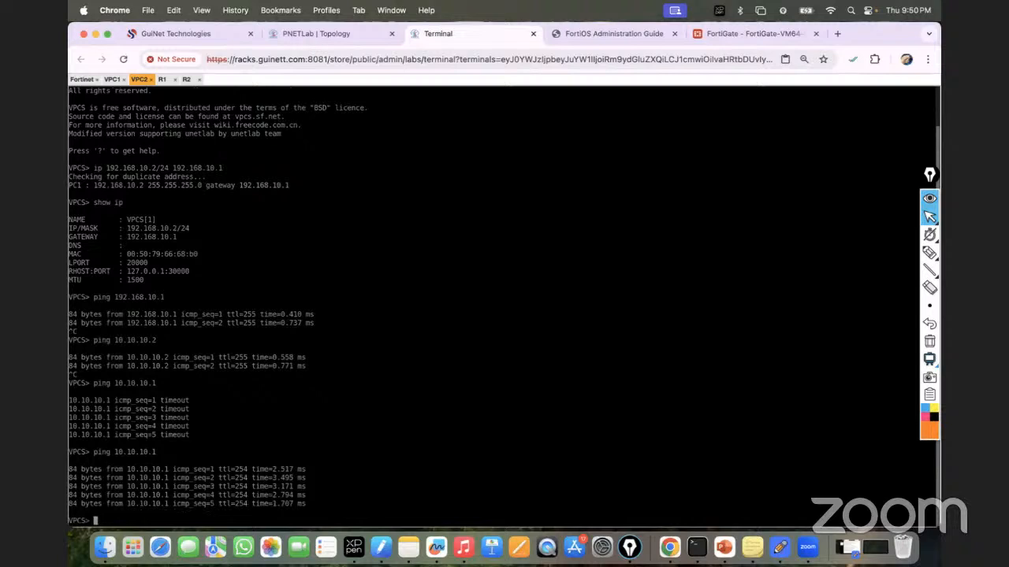
{"action": "left_click", "coordinate": [322, 34]}
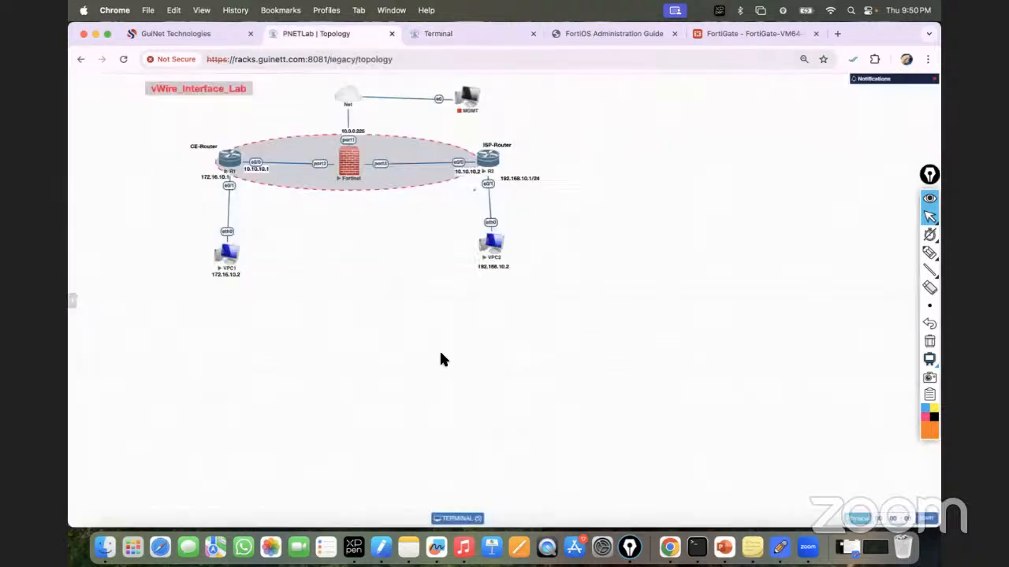
Step: Draw arrows and handwritten notes on the topology tracing the VPC1-to-VPC2 path through the firewall
{"action": "left_click", "coordinate": [929, 253]}
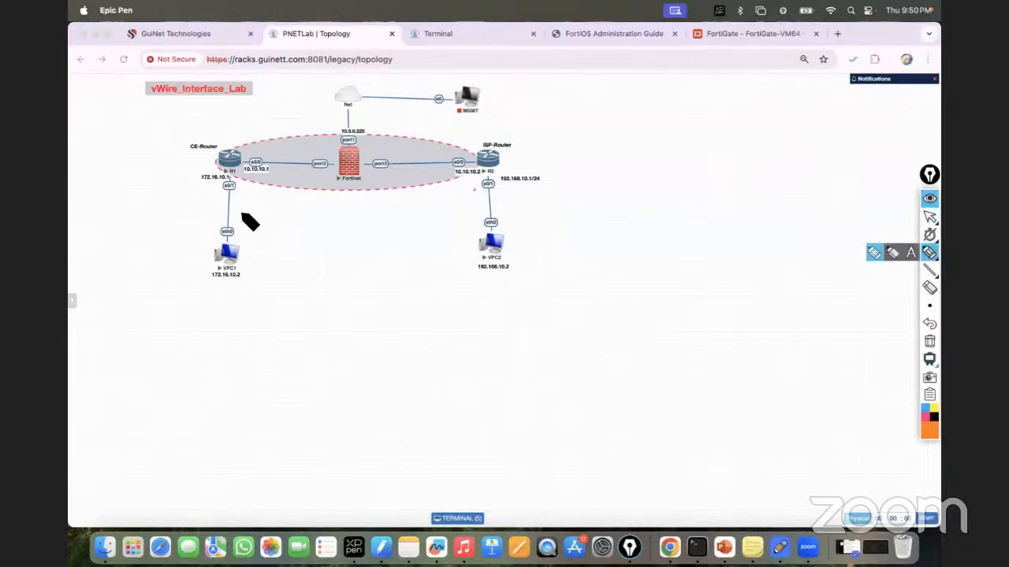
{"action": "mouse_move", "coordinate": [224, 246]}
{"action": "left_mouse_down"}
{"action": "mouse_move", "coordinate": [245, 168]}
{"action": "mouse_move", "coordinate": [234, 169]}
{"action": "mouse_move", "coordinate": [458, 164]}
{"action": "left_mouse_up"}
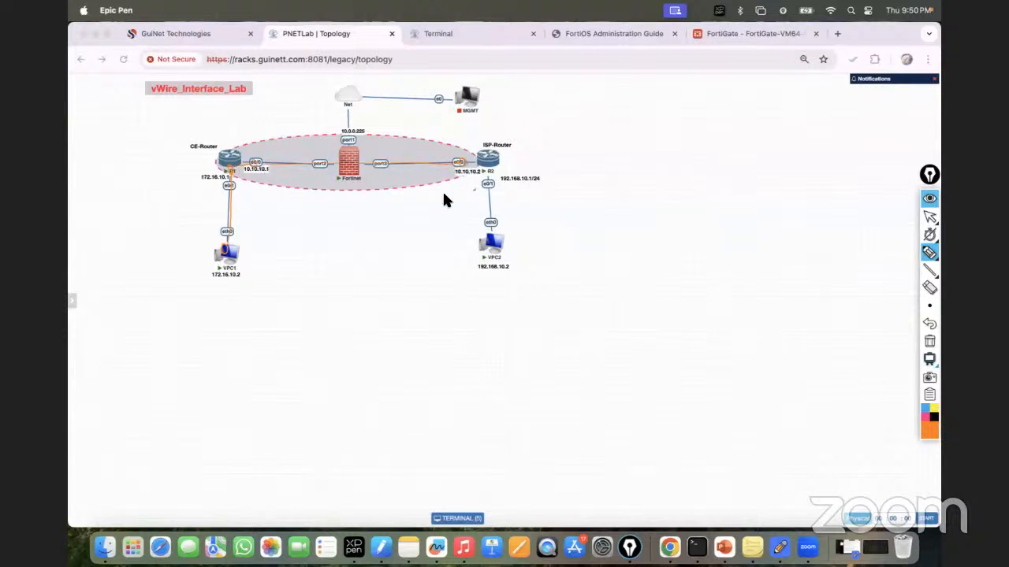
{"action": "left_click_drag", "start_coordinate": [488, 183], "coordinate": [475, 271]}
{"action": "mouse_move", "coordinate": [221, 284]}
{"action": "left_mouse_down"}
{"action": "mouse_move", "coordinate": [455, 274]}
{"action": "mouse_move", "coordinate": [450, 281]}
{"action": "left_mouse_up"}
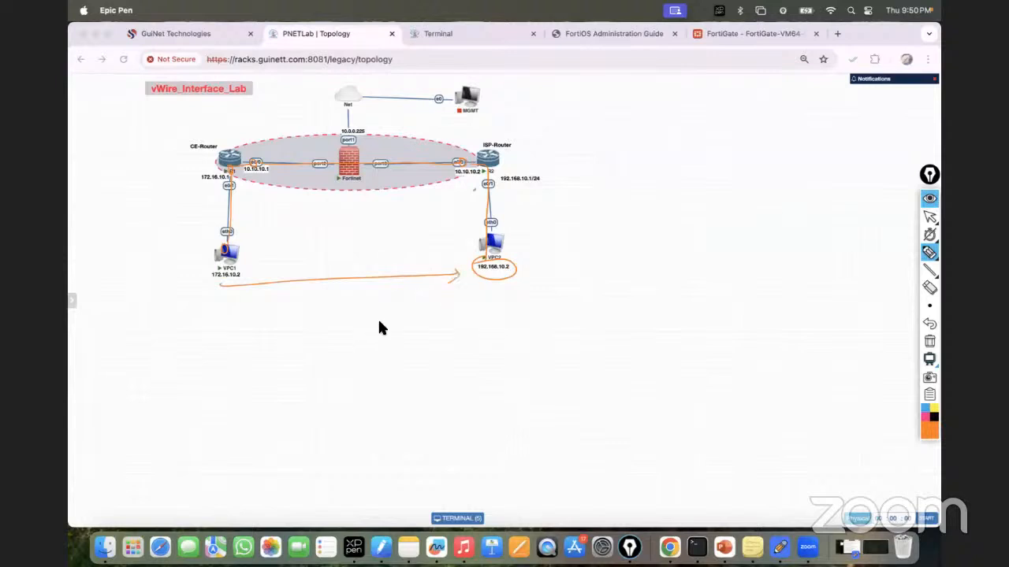
{"action": "left_click_drag", "start_coordinate": [445, 331], "coordinate": [439, 356]}
{"action": "mouse_move", "coordinate": [489, 329]}
{"action": "left_mouse_down"}
{"action": "mouse_move", "coordinate": [490, 346]}
{"action": "mouse_move", "coordinate": [522, 331]}
{"action": "mouse_move", "coordinate": [573, 329]}
{"action": "left_mouse_up"}
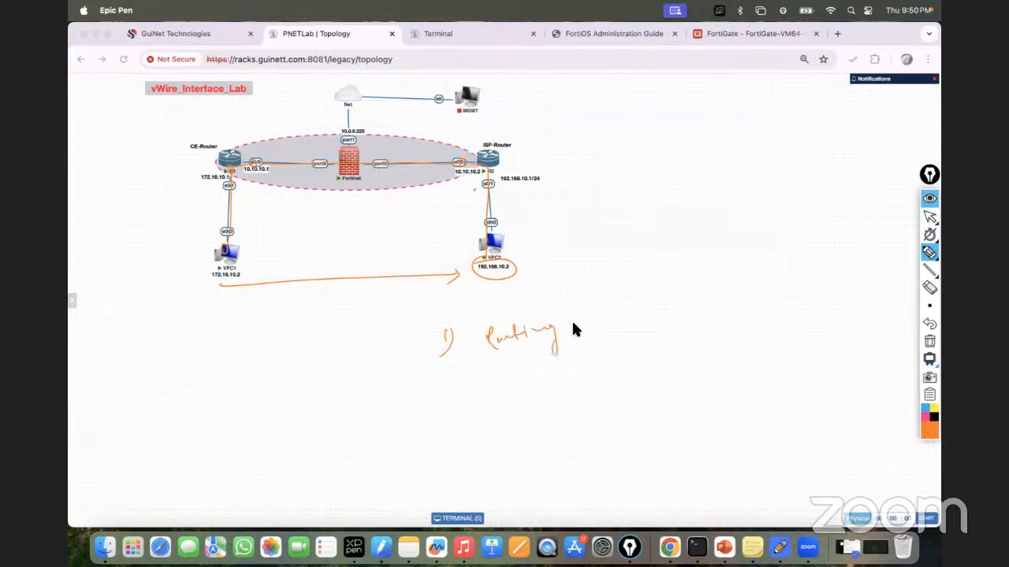
{"action": "left_click_drag", "start_coordinate": [442, 370], "coordinate": [452, 406]}
{"action": "mouse_move", "coordinate": [595, 317]}
{"action": "left_mouse_down"}
{"action": "mouse_move", "coordinate": [596, 308]}
{"action": "mouse_move", "coordinate": [637, 298]}
{"action": "mouse_move", "coordinate": [653, 313]}
{"action": "left_mouse_up"}
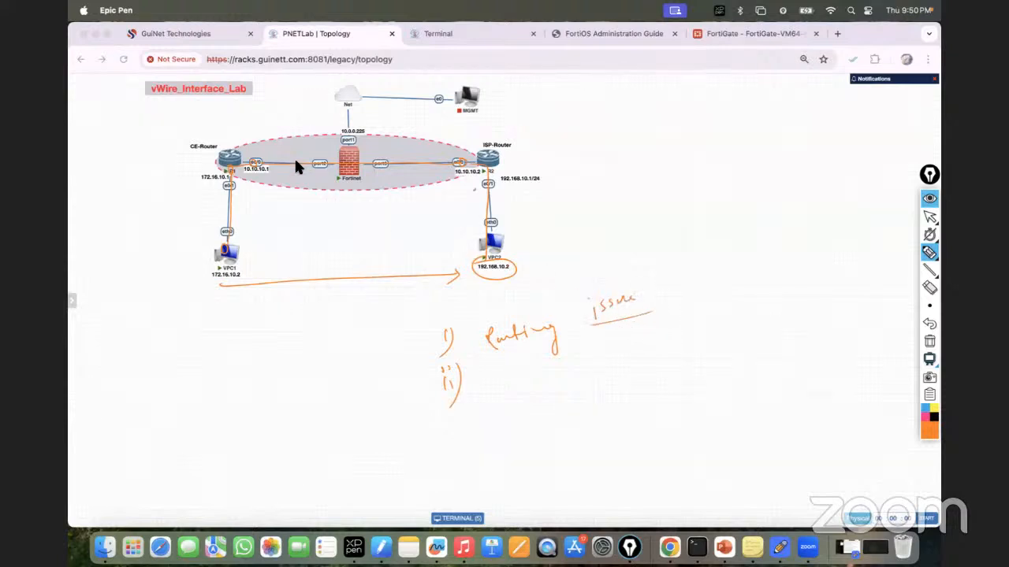
{"action": "left_click_drag", "start_coordinate": [250, 148], "coordinate": [261, 137]}
{"action": "left_click_drag", "start_coordinate": [361, 156], "coordinate": [403, 126]}
Step: Change the Epic Pen annotation colour to dark brown
{"action": "left_click", "coordinate": [930, 215]}
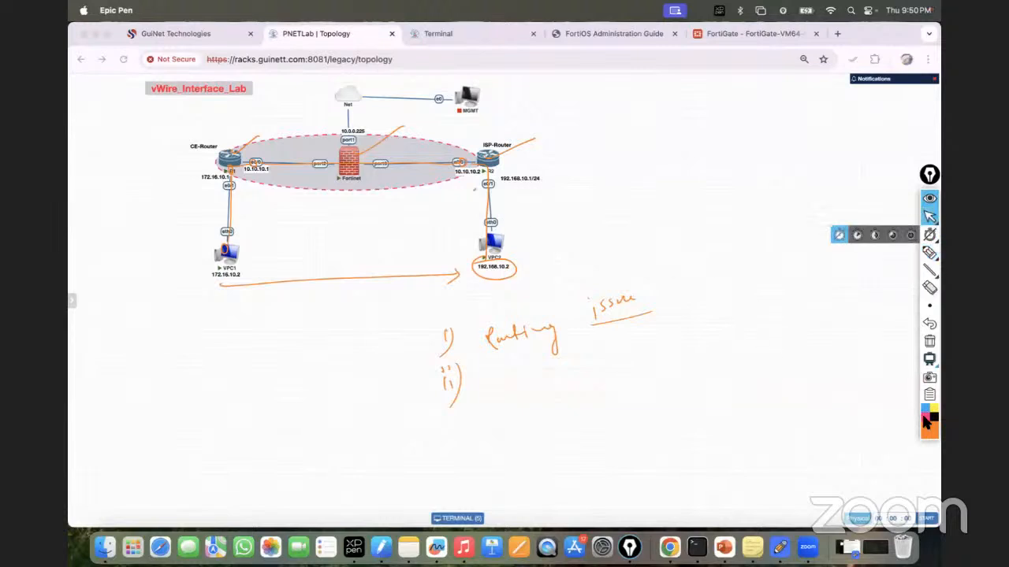
{"action": "left_click", "coordinate": [927, 426]}
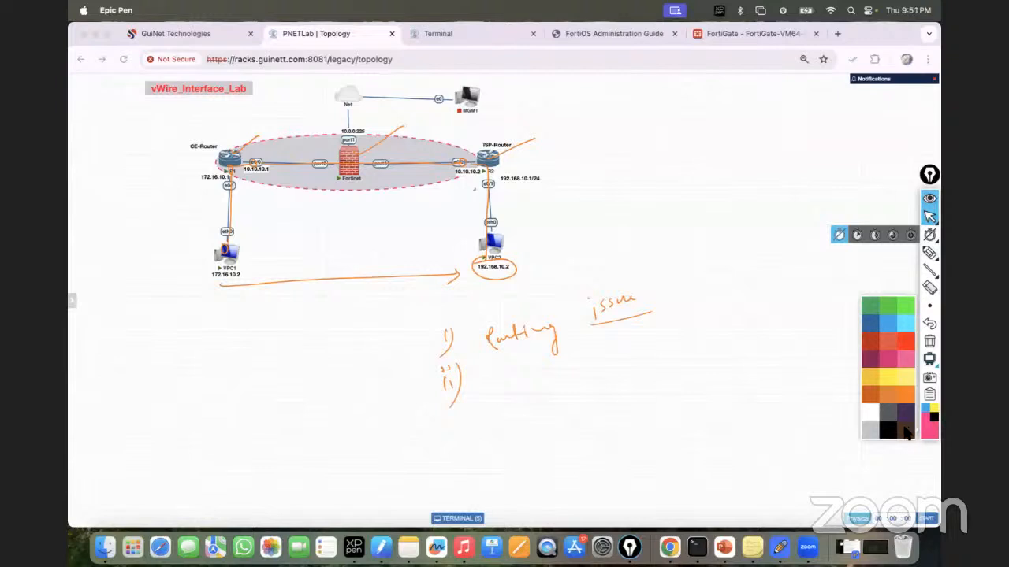
{"action": "left_click", "coordinate": [906, 432]}
{"action": "left_click", "coordinate": [444, 332]}
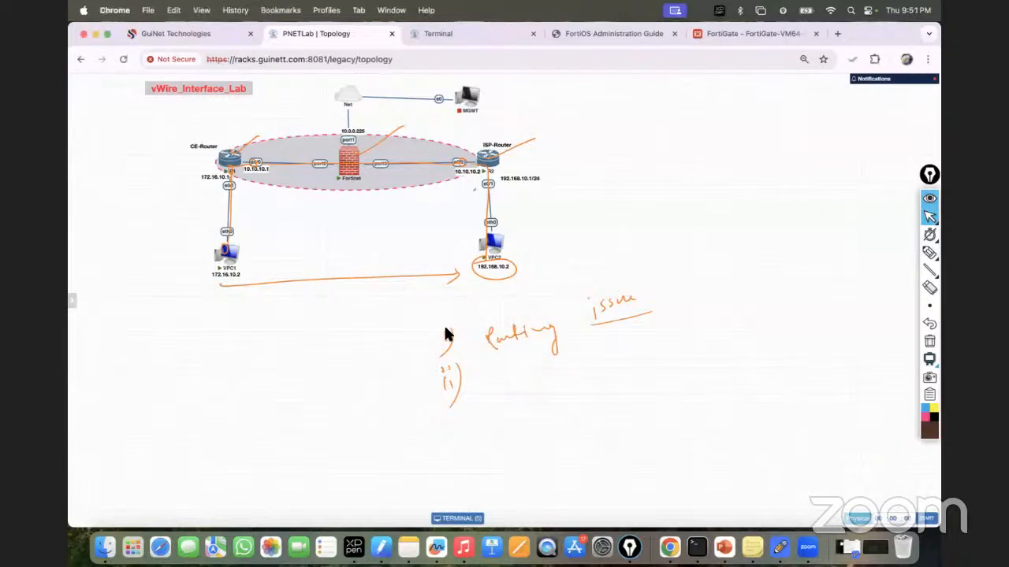
Step: Return to the FortiGate virtual-wire policy list with the on-screen annotations hidden
{"action": "left_click", "coordinate": [929, 217]}
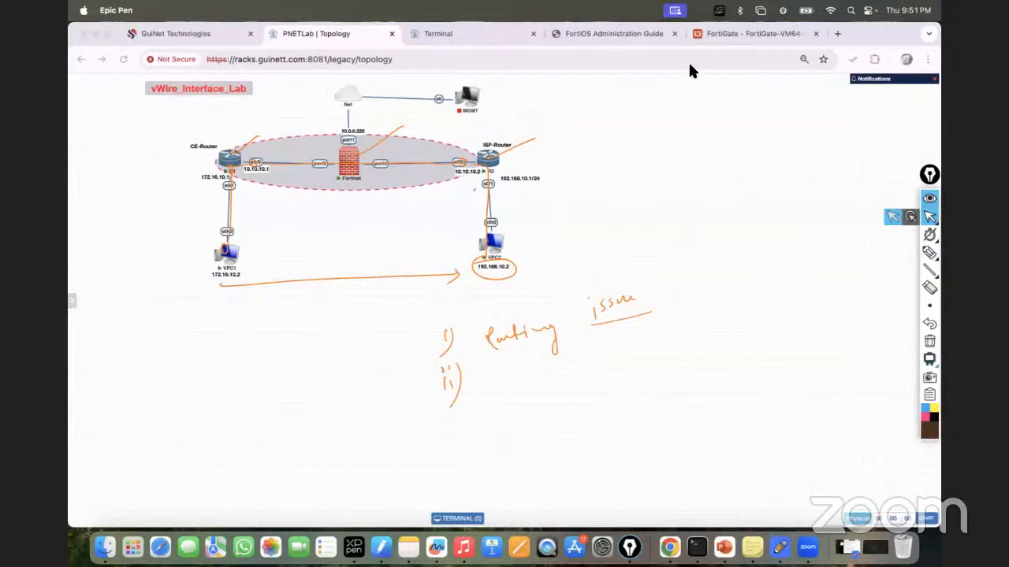
{"action": "left_click", "coordinate": [716, 33]}
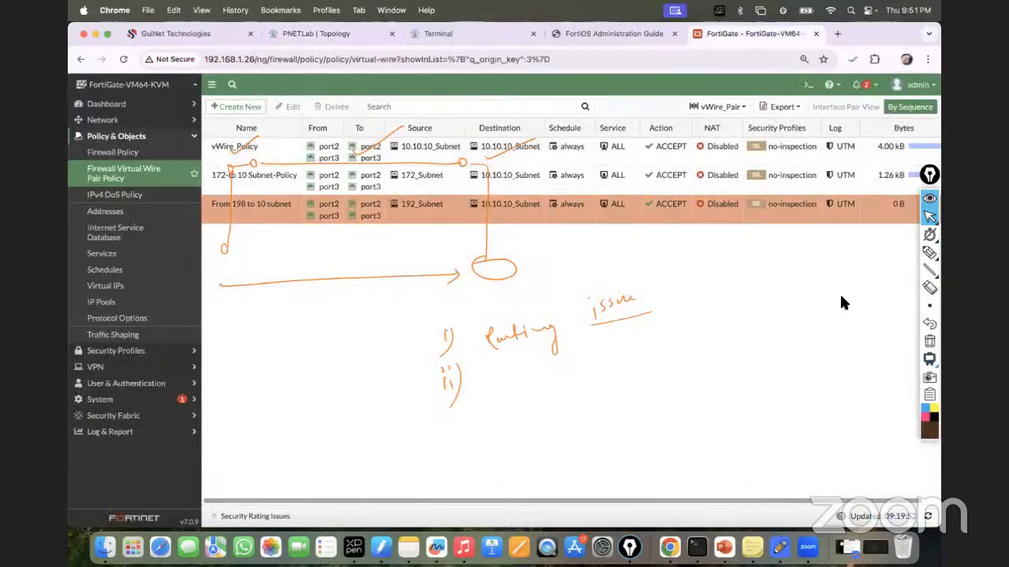
{"action": "left_click", "coordinate": [929, 212]}
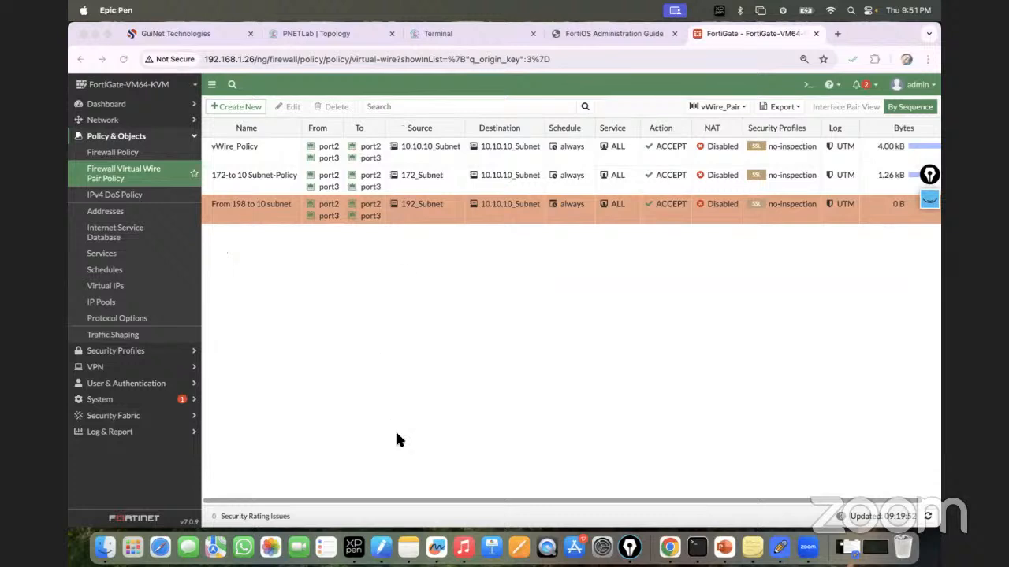
{"action": "left_click", "coordinate": [417, 503]}
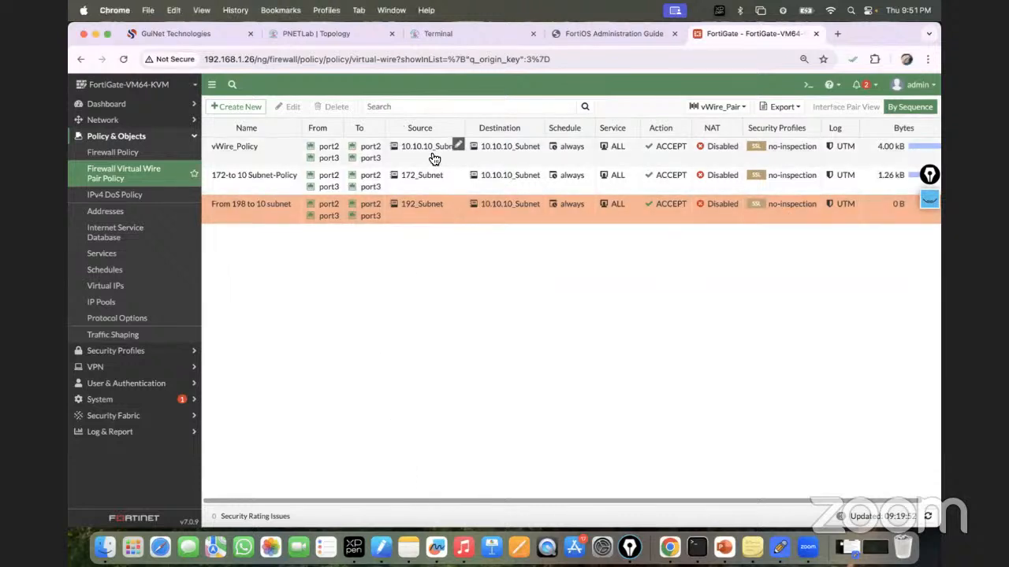
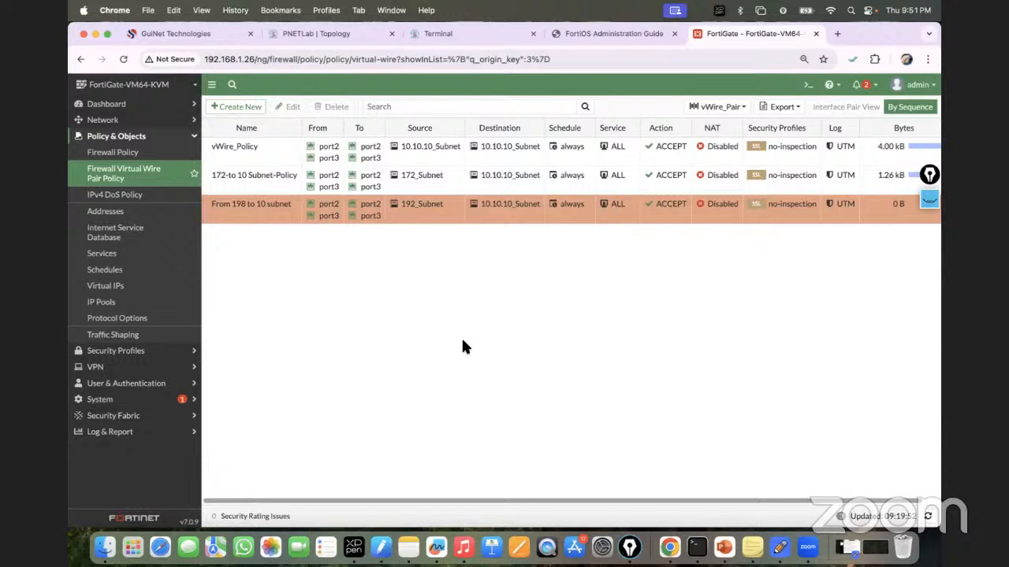
Step: On the topology, clear the old ink and draw a two-cell box below VPC1
{"action": "left_click", "coordinate": [332, 33]}
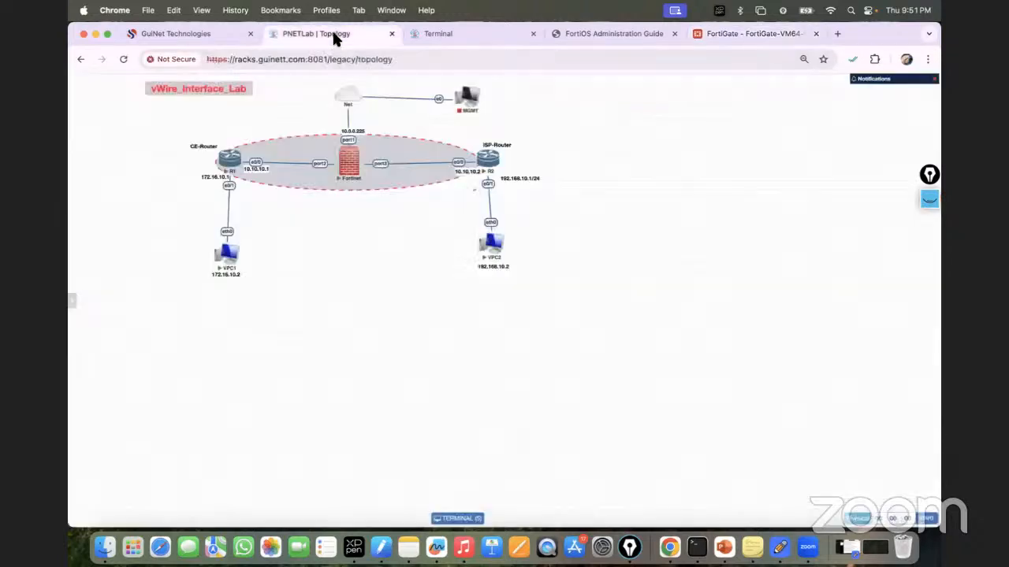
{"action": "left_click", "coordinate": [930, 202]}
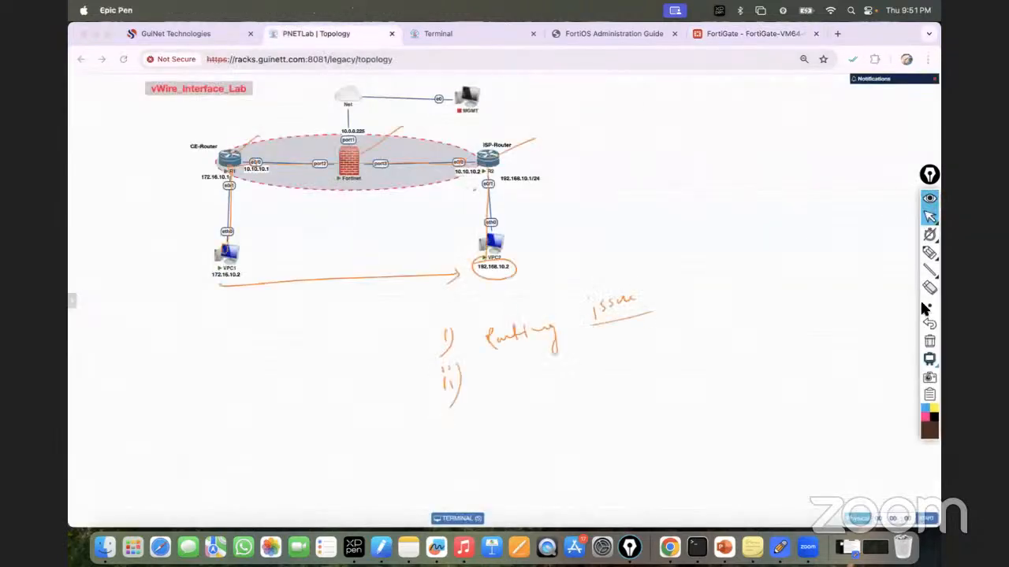
{"action": "left_click", "coordinate": [929, 343]}
{"action": "left_click", "coordinate": [930, 271]}
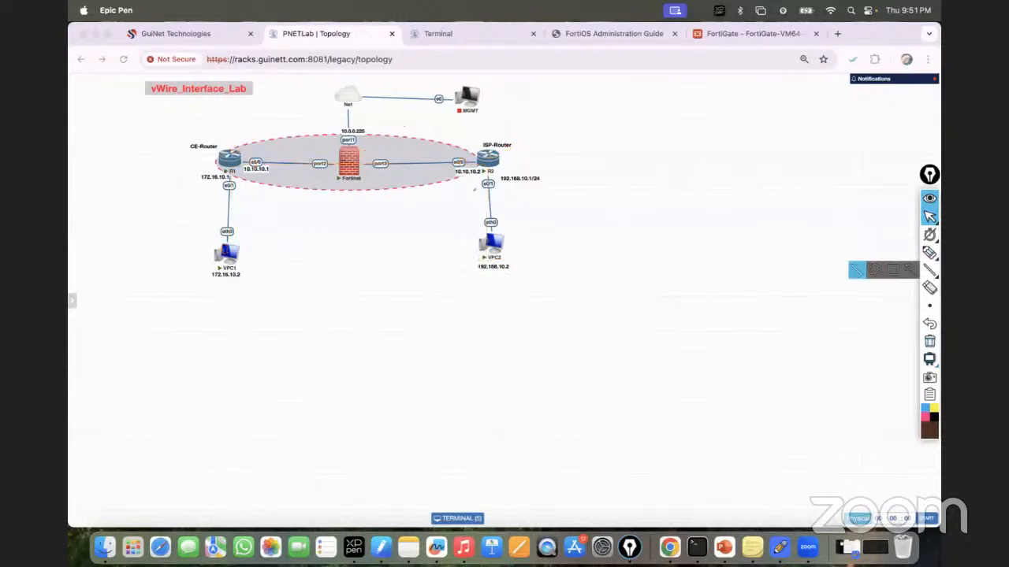
{"action": "left_click", "coordinate": [892, 271]}
{"action": "left_click_drag", "start_coordinate": [181, 300], "coordinate": [405, 325]}
{"action": "left_click", "coordinate": [930, 253]}
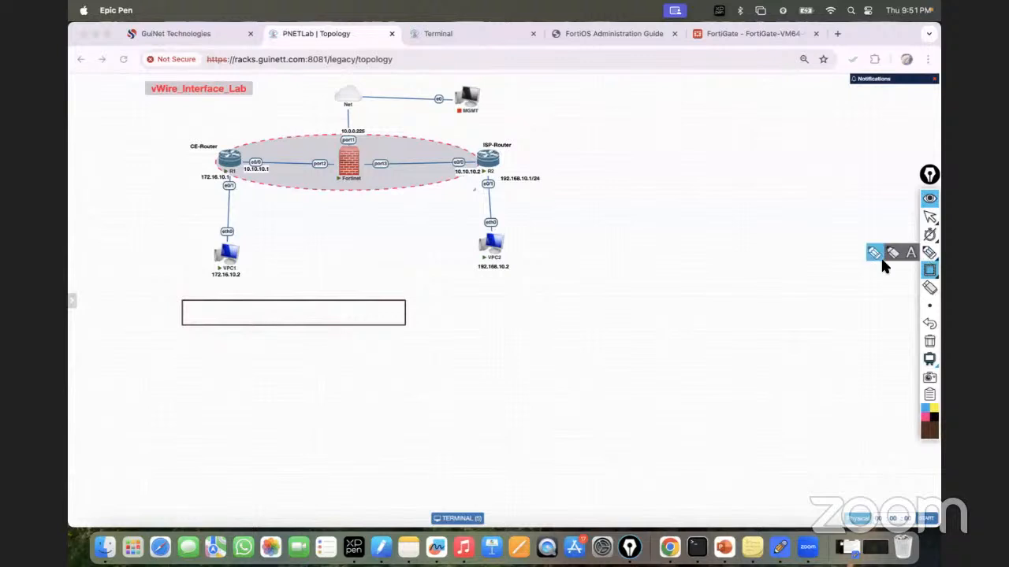
{"action": "left_click", "coordinate": [875, 261]}
{"action": "left_click_drag", "start_coordinate": [282, 301], "coordinate": [282, 325]}
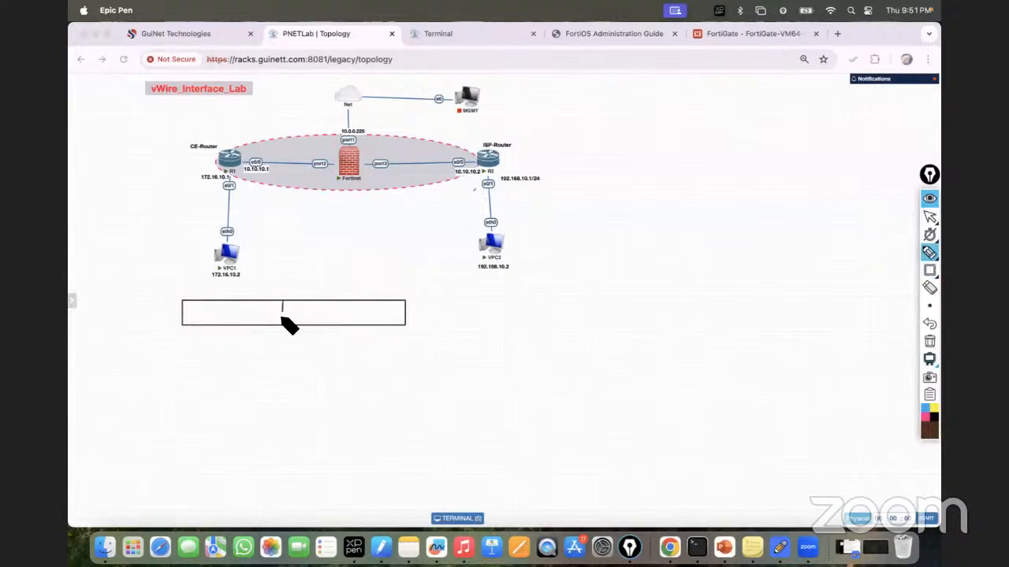
Step: Label the box Sip, with 172.16.10.2 and 192.168.10.2 in its two cells
{"action": "left_click", "coordinate": [930, 252]}
{"action": "left_click", "coordinate": [907, 255]}
{"action": "left_click", "coordinate": [207, 293]}
{"action": "type", "text": "Sip"}
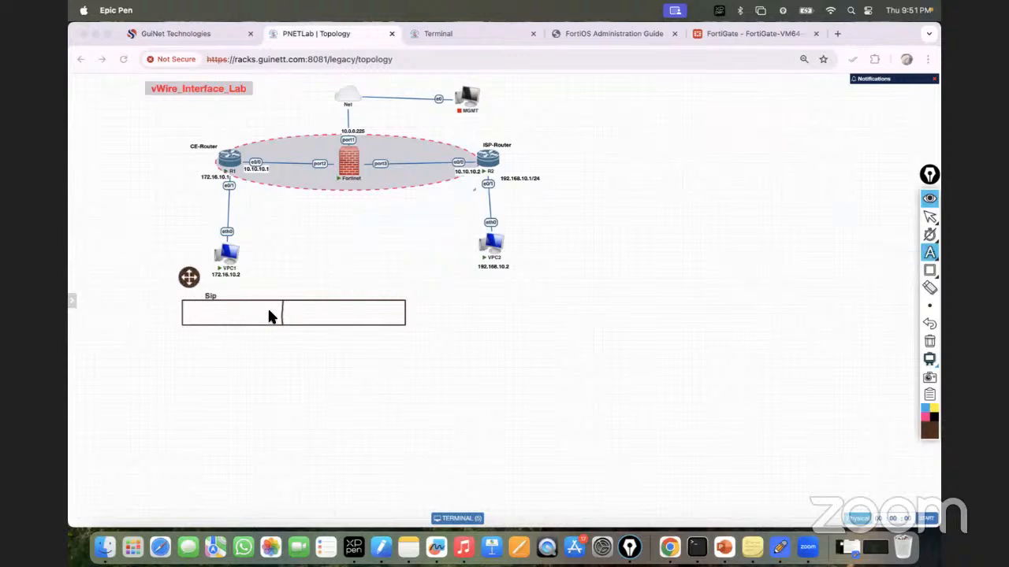
{"action": "left_click", "coordinate": [203, 313]}
{"action": "type", "text": "172.16"}
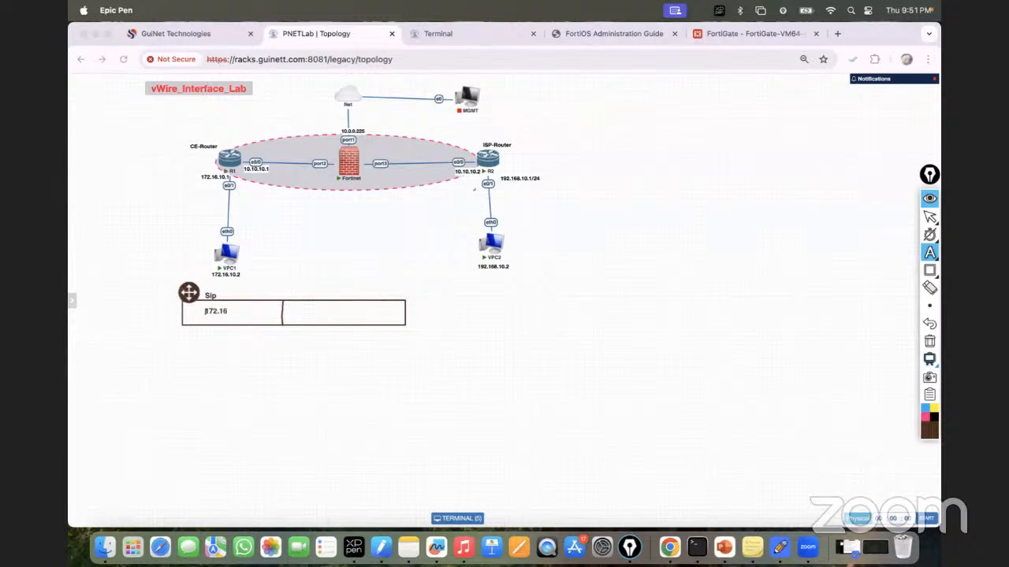
{"action": "type", "text": ".10.2"}
{"action": "left_click", "coordinate": [309, 311]}
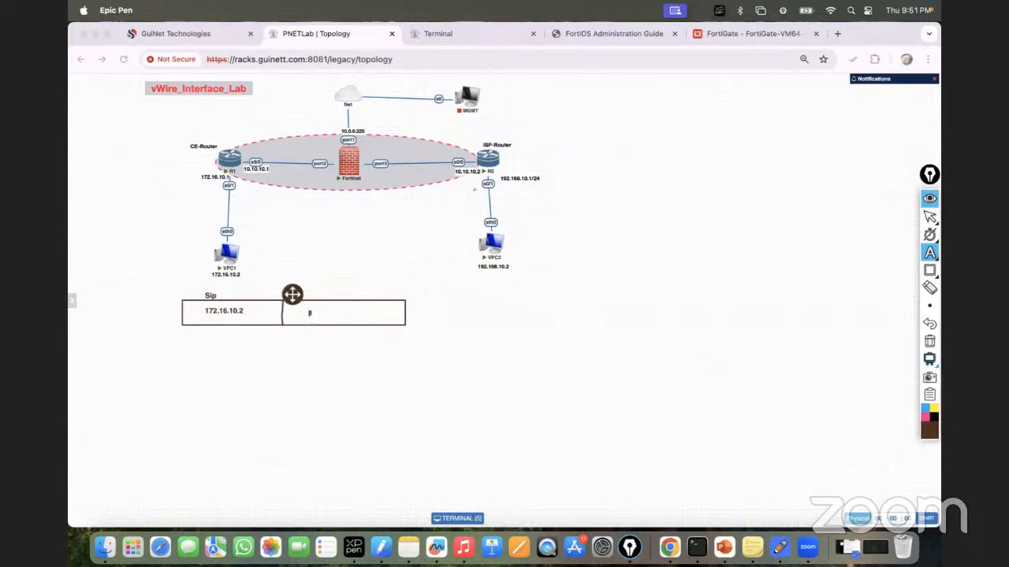
{"action": "type", "text": "192.168.10.2"}
{"action": "left_click", "coordinate": [417, 372]}
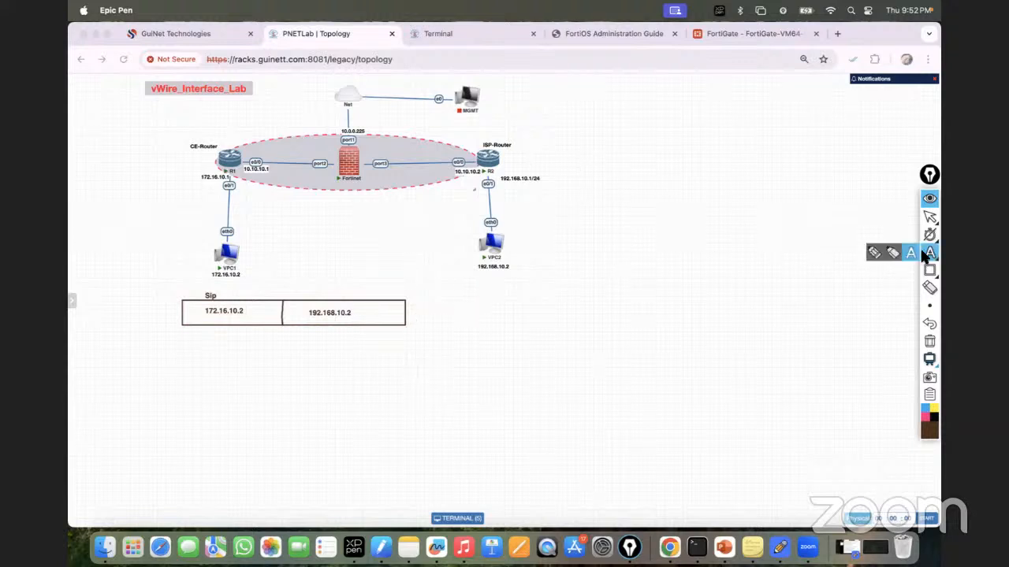
Step: Handwrite a connector from the box noting GW – 172.16.10.7
{"action": "left_click", "coordinate": [875, 252]}
{"action": "left_click_drag", "start_coordinate": [406, 315], "coordinate": [445, 309]}
{"action": "left_click_drag", "start_coordinate": [457, 300], "coordinate": [455, 324]}
{"action": "left_click_drag", "start_coordinate": [462, 305], "coordinate": [472, 306]}
{"action": "left_click_drag", "start_coordinate": [479, 307], "coordinate": [523, 311]}
{"action": "left_click_drag", "start_coordinate": [528, 302], "coordinate": [542, 309]}
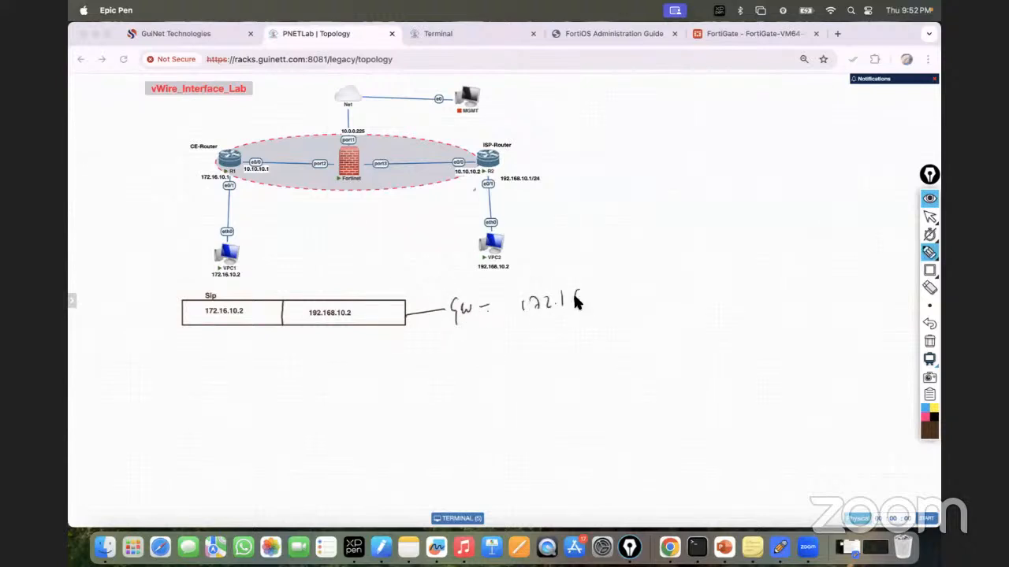
{"action": "mouse_move", "coordinate": [600, 294]}
{"action": "left_mouse_down"}
{"action": "mouse_move", "coordinate": [611, 301]}
{"action": "mouse_move", "coordinate": [648, 283]}
{"action": "mouse_move", "coordinate": [640, 295]}
{"action": "left_mouse_up"}
Step: Write requirement 1: Routing 0.0.0.0/0 – 10.10.10.2, underlining the next hop
{"action": "mouse_move", "coordinate": [675, 268]}
{"action": "left_mouse_down"}
{"action": "mouse_move", "coordinate": [732, 275]}
{"action": "mouse_move", "coordinate": [732, 286]}
{"action": "left_mouse_up"}
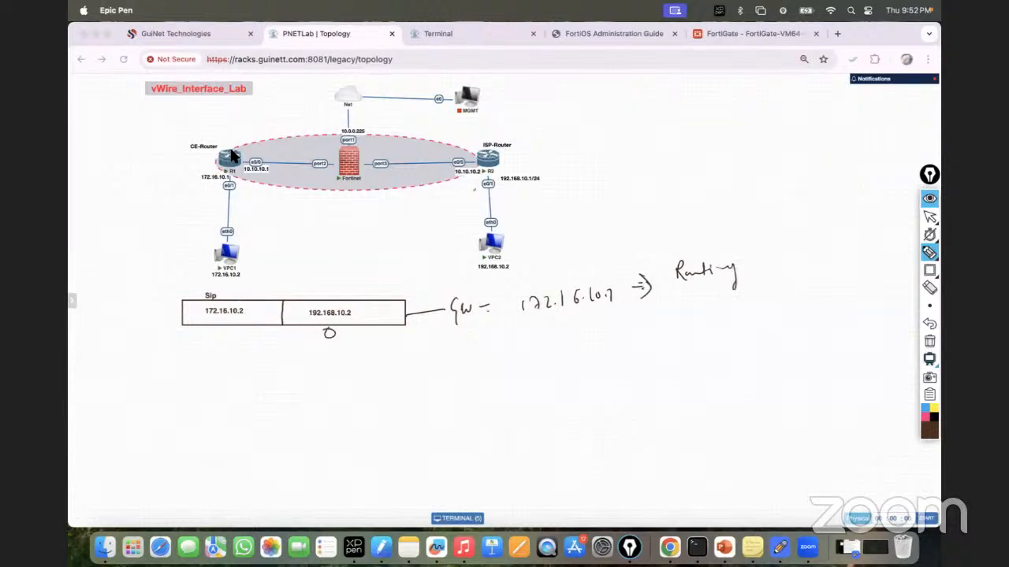
{"action": "left_click_drag", "start_coordinate": [330, 327], "coordinate": [329, 328]}
{"action": "left_click_drag", "start_coordinate": [699, 309], "coordinate": [745, 309]}
{"action": "mouse_move", "coordinate": [759, 293]}
{"action": "left_mouse_down"}
{"action": "mouse_move", "coordinate": [758, 317]}
{"action": "mouse_move", "coordinate": [831, 305]}
{"action": "left_mouse_up"}
{"action": "left_click_drag", "start_coordinate": [840, 293], "coordinate": [846, 305]}
{"action": "mouse_move", "coordinate": [851, 291]}
{"action": "left_mouse_down"}
{"action": "mouse_move", "coordinate": [851, 306]}
{"action": "mouse_move", "coordinate": [859, 294]}
{"action": "left_mouse_up"}
{"action": "mouse_move", "coordinate": [867, 304]}
{"action": "left_mouse_down"}
{"action": "mouse_move", "coordinate": [879, 291]}
{"action": "mouse_move", "coordinate": [889, 299]}
{"action": "left_mouse_up"}
{"action": "left_click_drag", "start_coordinate": [893, 290], "coordinate": [900, 297]}
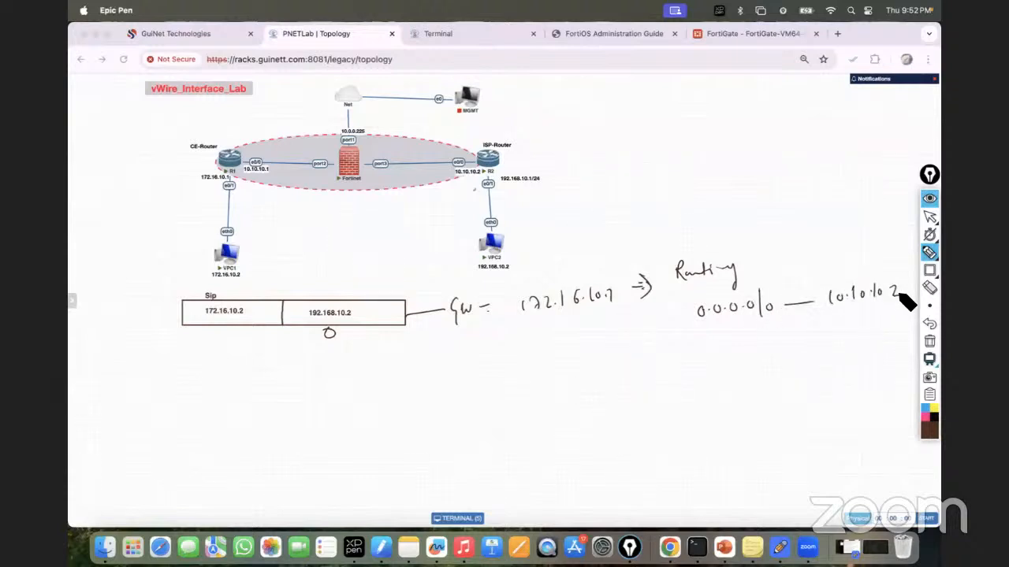
{"action": "left_click_drag", "start_coordinate": [814, 317], "coordinate": [891, 308]}
{"action": "left_click_drag", "start_coordinate": [675, 290], "coordinate": [676, 307]}
{"action": "left_click_drag", "start_coordinate": [670, 288], "coordinate": [672, 288]}
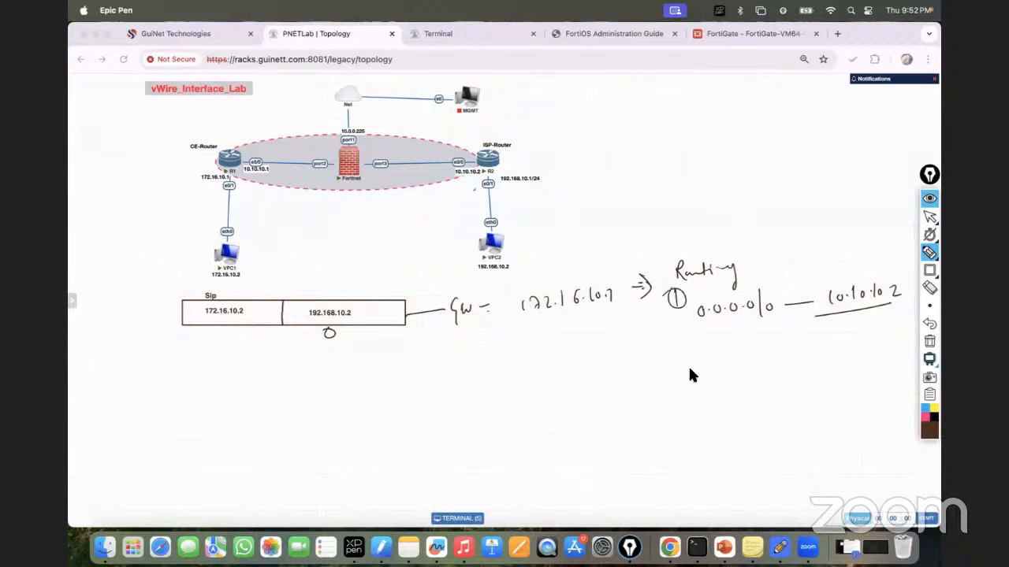
Step: Write requirement (ii) firewall policy, tick under both Sip addresses, and return to FortiGate
{"action": "left_click", "coordinate": [670, 335]}
{"action": "left_click", "coordinate": [677, 337]}
{"action": "mouse_move", "coordinate": [690, 337]}
{"action": "left_mouse_down"}
{"action": "mouse_move", "coordinate": [687, 369]}
{"action": "mouse_move", "coordinate": [666, 376]}
{"action": "left_mouse_up"}
{"action": "mouse_move", "coordinate": [712, 347]}
{"action": "left_mouse_down"}
{"action": "mouse_move", "coordinate": [779, 356]}
{"action": "mouse_move", "coordinate": [802, 353]}
{"action": "mouse_move", "coordinate": [798, 343]}
{"action": "left_mouse_up"}
{"action": "left_click", "coordinate": [721, 339]}
{"action": "mouse_move", "coordinate": [791, 355]}
{"action": "left_mouse_down"}
{"action": "mouse_move", "coordinate": [803, 353]}
{"action": "mouse_move", "coordinate": [799, 340]}
{"action": "mouse_move", "coordinate": [802, 355]}
{"action": "mouse_move", "coordinate": [859, 346]}
{"action": "mouse_move", "coordinate": [876, 358]}
{"action": "left_mouse_up"}
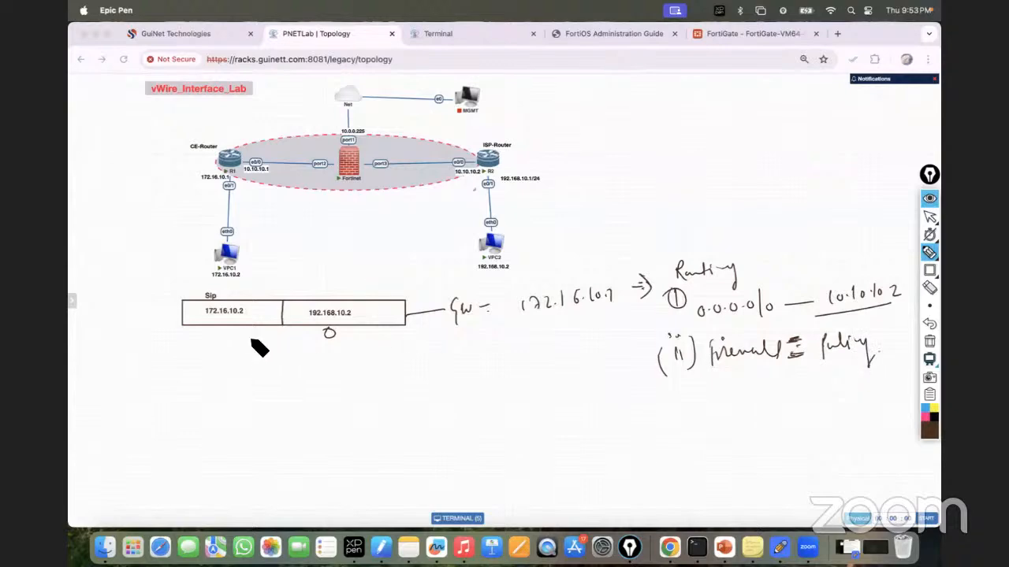
{"action": "left_click_drag", "start_coordinate": [244, 331], "coordinate": [266, 330]}
{"action": "left_click_drag", "start_coordinate": [357, 330], "coordinate": [390, 320]}
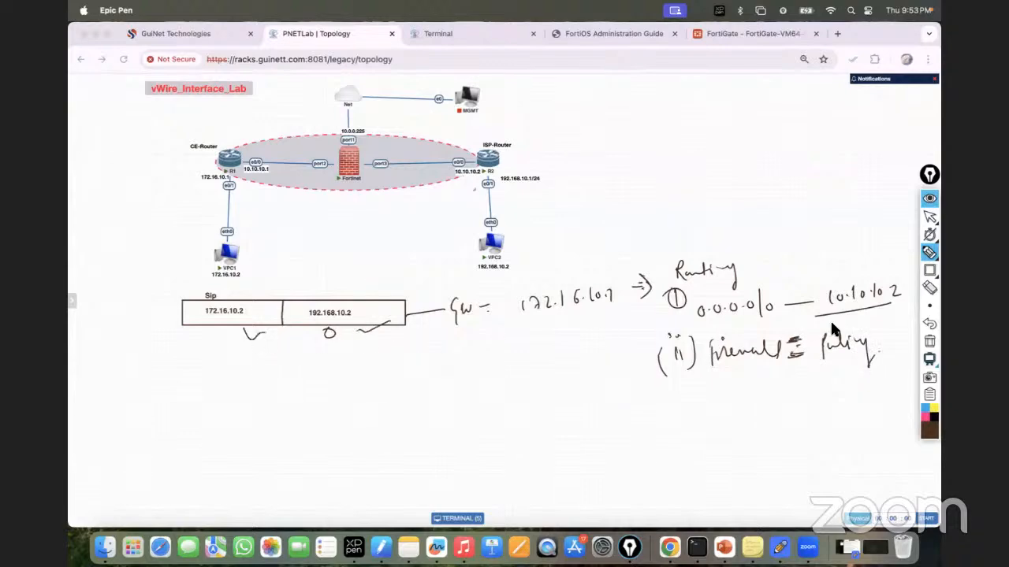
{"action": "left_click", "coordinate": [930, 218]}
{"action": "left_click", "coordinate": [741, 32]}
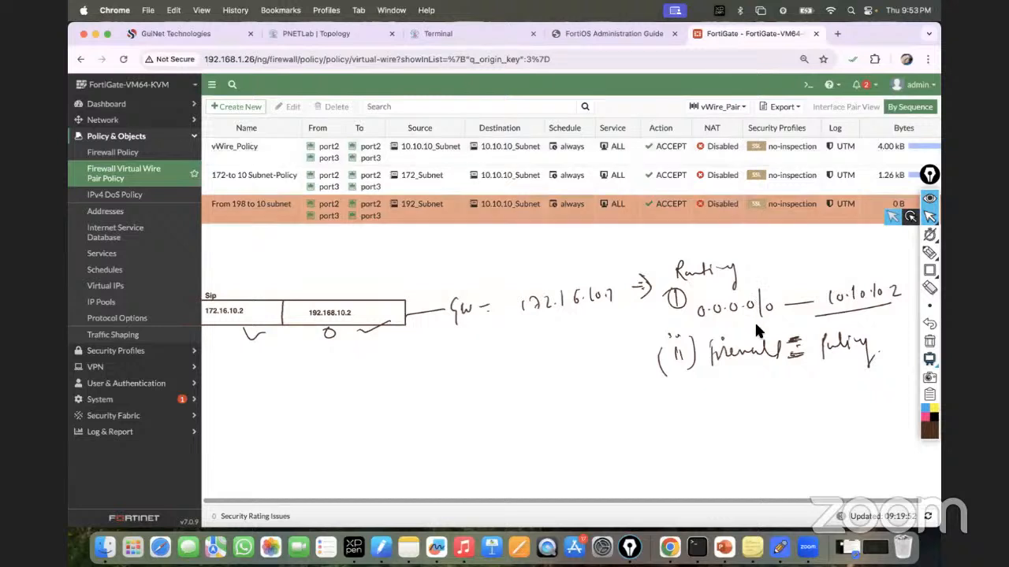
Step: Add ticks under 172.16.10.2 and 192.168.10.2, then erase all the ink
{"action": "left_click", "coordinate": [928, 253]}
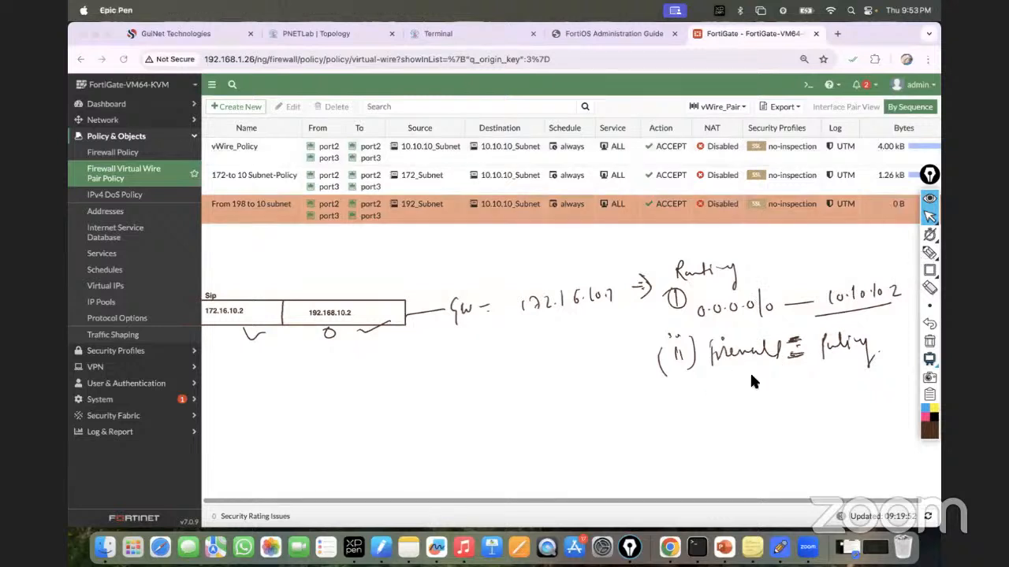
{"action": "key", "text": "ctrl+shift+3"}
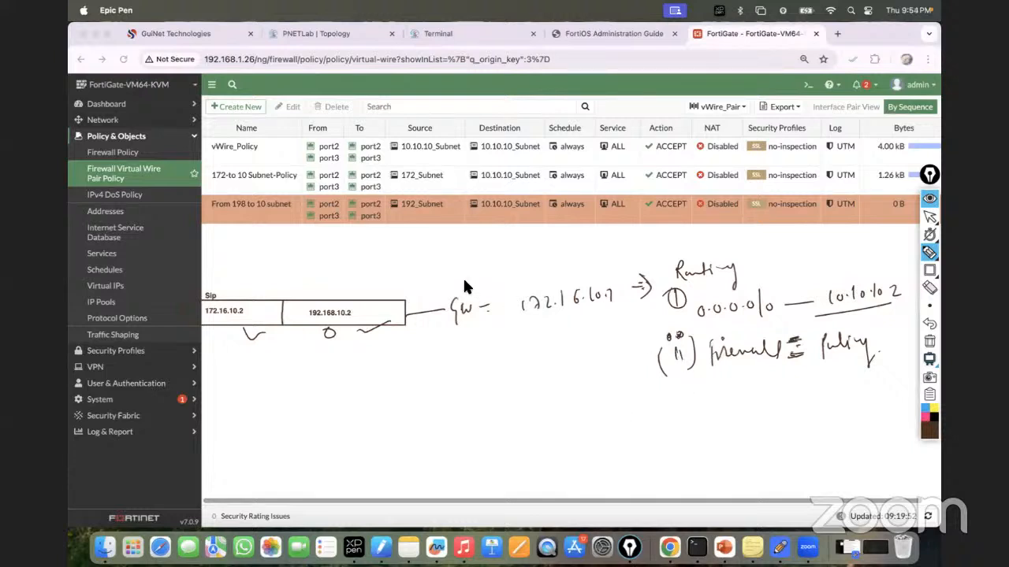
{"action": "left_click_drag", "start_coordinate": [207, 337], "coordinate": [223, 335]}
{"action": "left_click_drag", "start_coordinate": [308, 335], "coordinate": [337, 328]}
{"action": "left_click", "coordinate": [928, 342]}
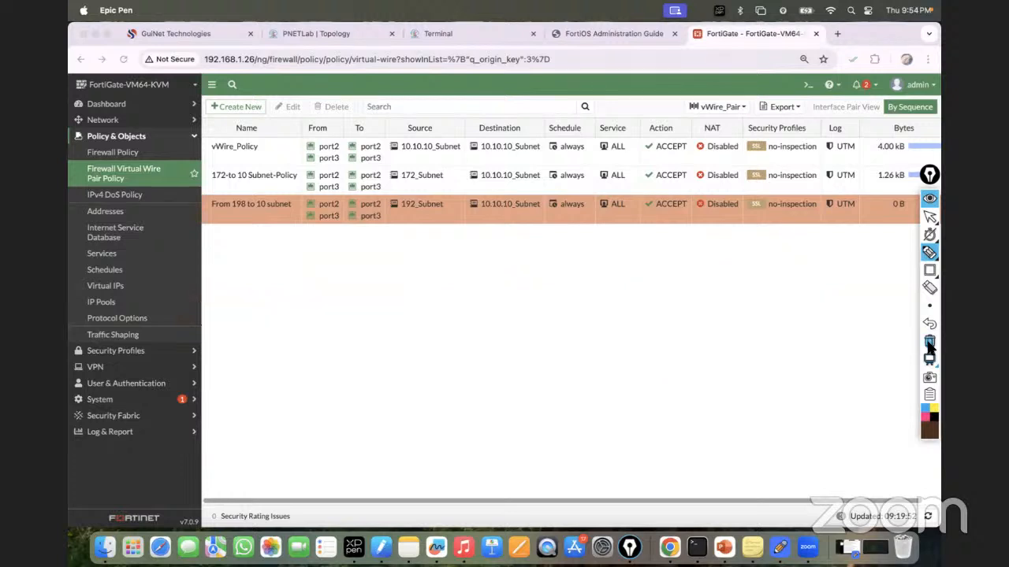
{"action": "left_click", "coordinate": [929, 217]}
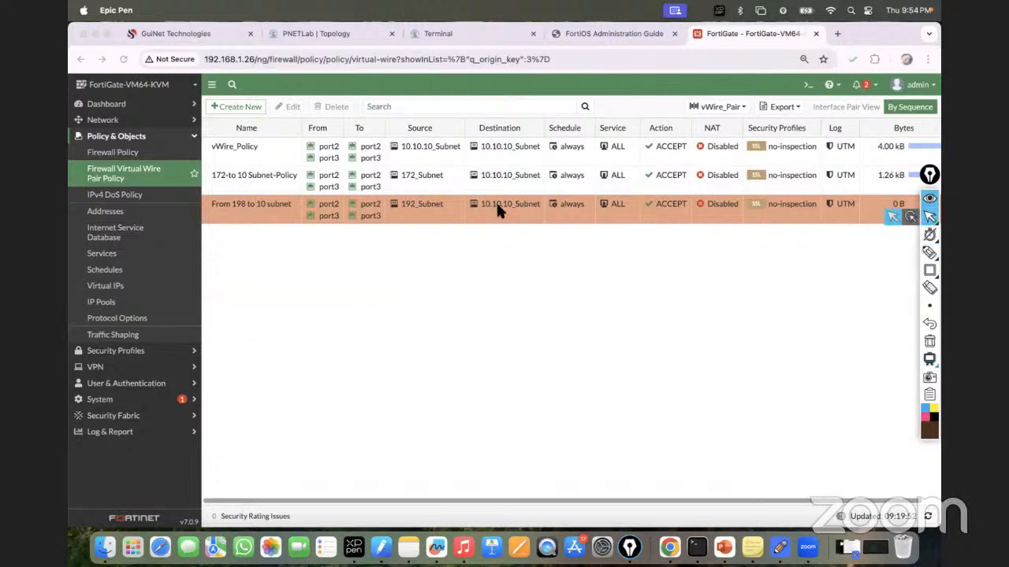
Step: Start a new virtual-wire policy named 'Policy from 172-to192 Subnet'
{"action": "left_click", "coordinate": [320, 36]}
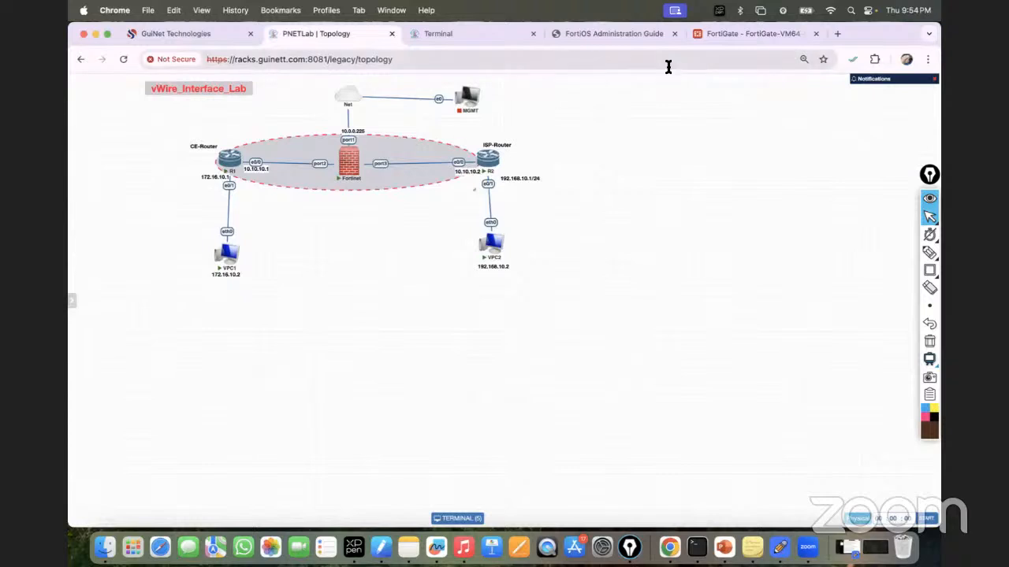
{"action": "left_click", "coordinate": [739, 35]}
{"action": "left_click", "coordinate": [220, 105]}
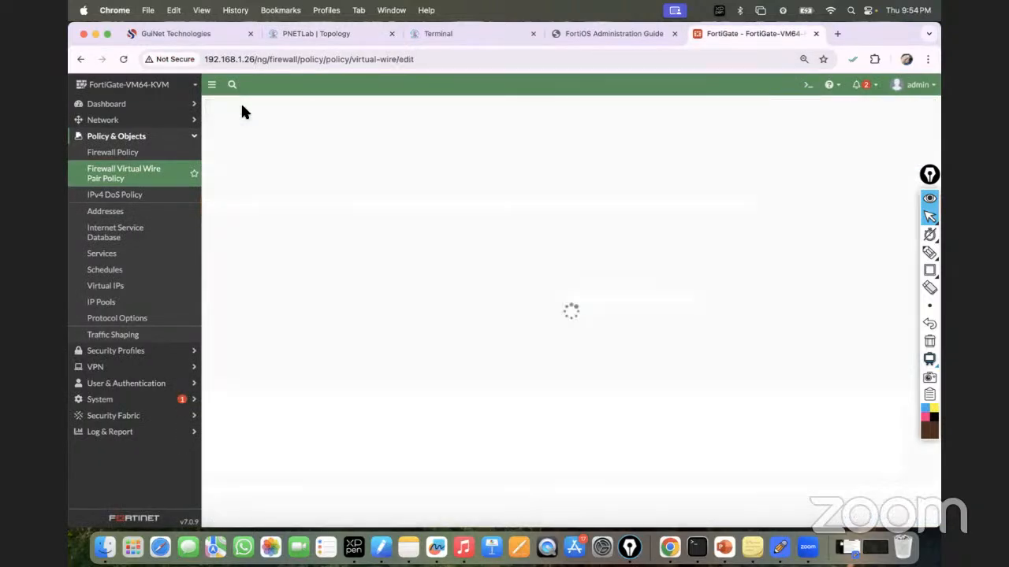
{"action": "left_click", "coordinate": [309, 137]}
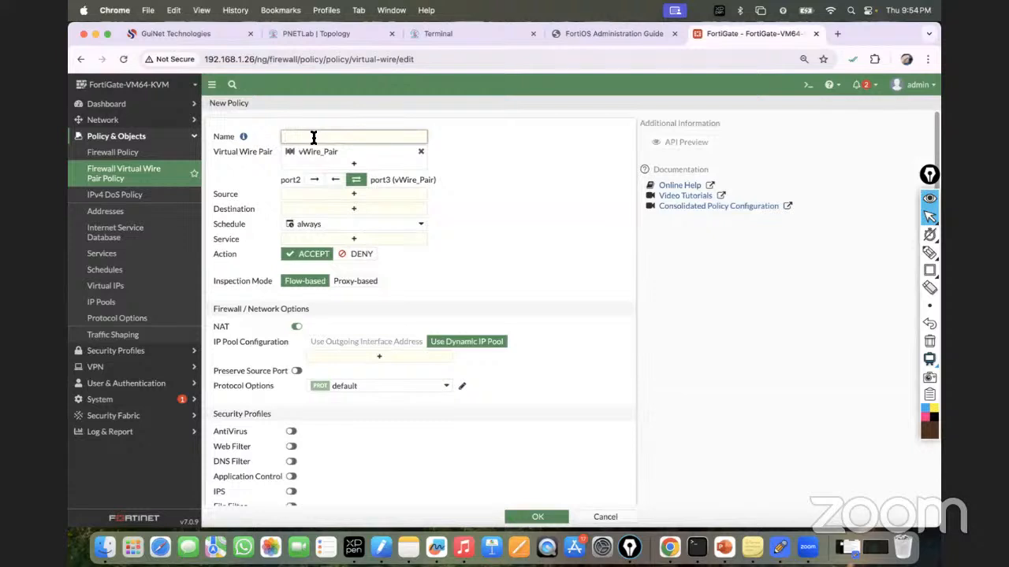
{"action": "type", "text": "Policy from 172-to192 Subnet"}
Step: Set source 172_Subnet, destination 192_Subnet, service ALL, NAT off, and save the policy
{"action": "left_click", "coordinate": [338, 195]}
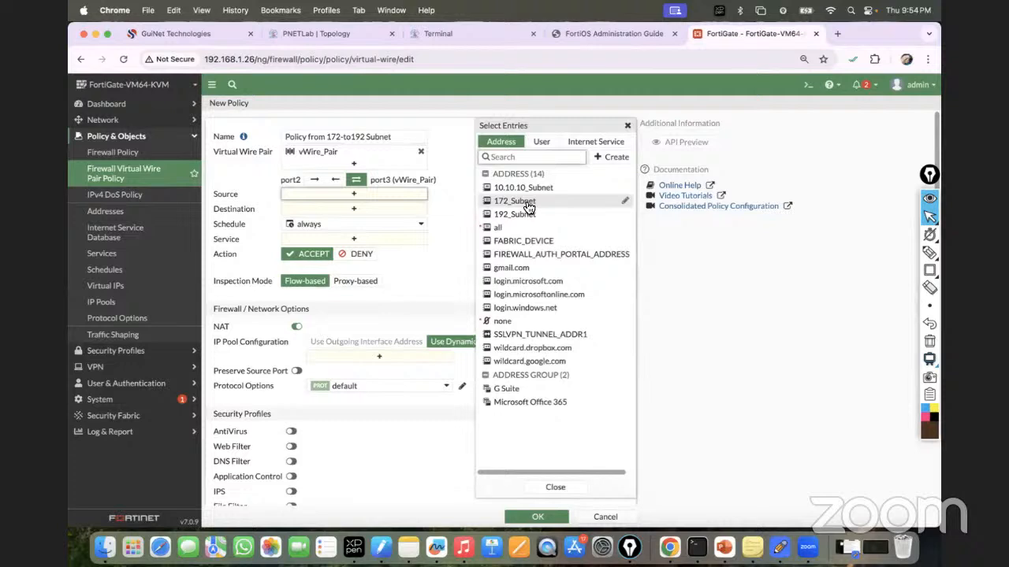
{"action": "left_click", "coordinate": [527, 202]}
{"action": "left_click", "coordinate": [459, 217]}
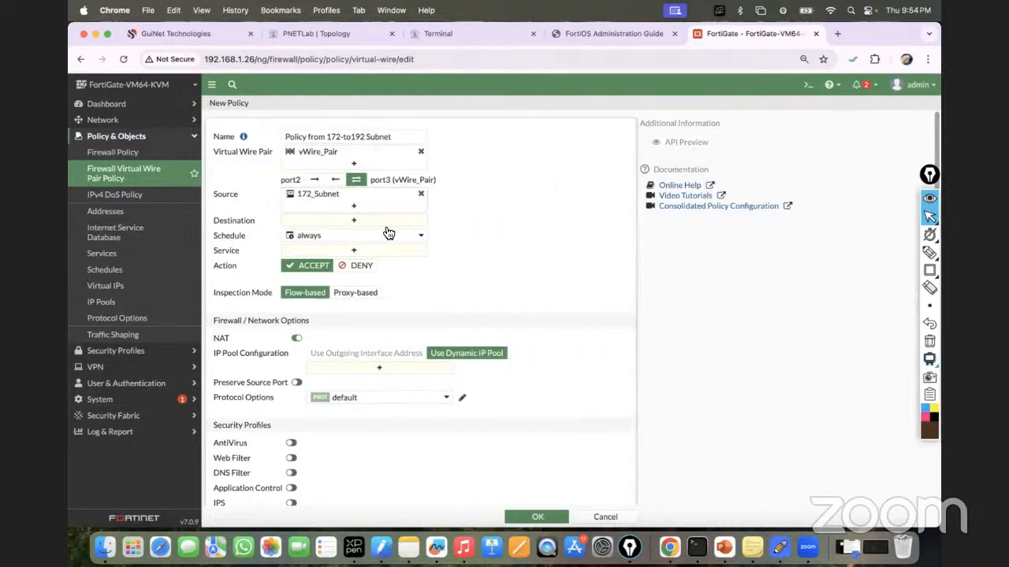
{"action": "left_click", "coordinate": [367, 220]}
{"action": "left_click", "coordinate": [508, 215]}
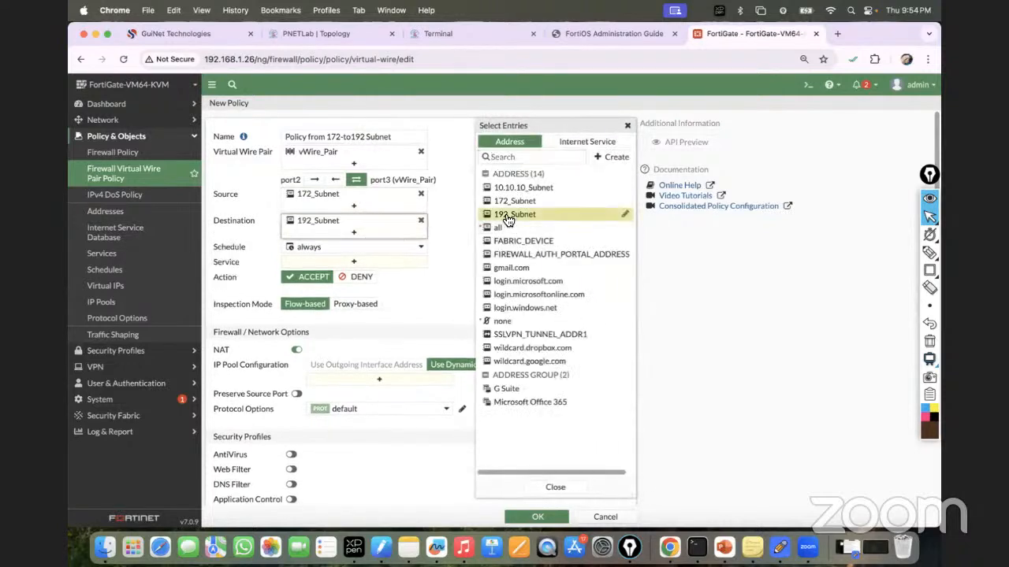
{"action": "left_click", "coordinate": [389, 261]}
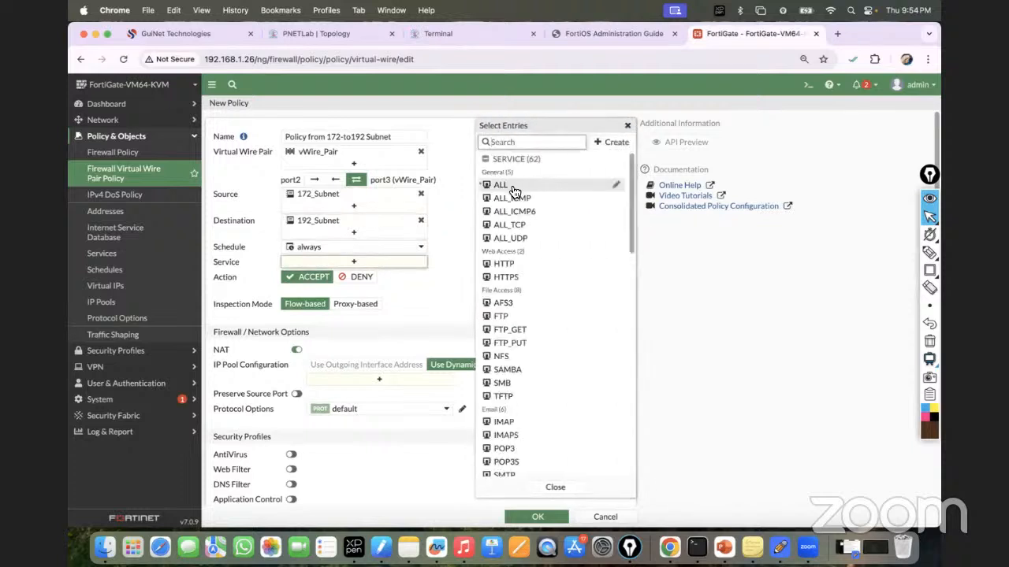
{"action": "left_click", "coordinate": [512, 188]}
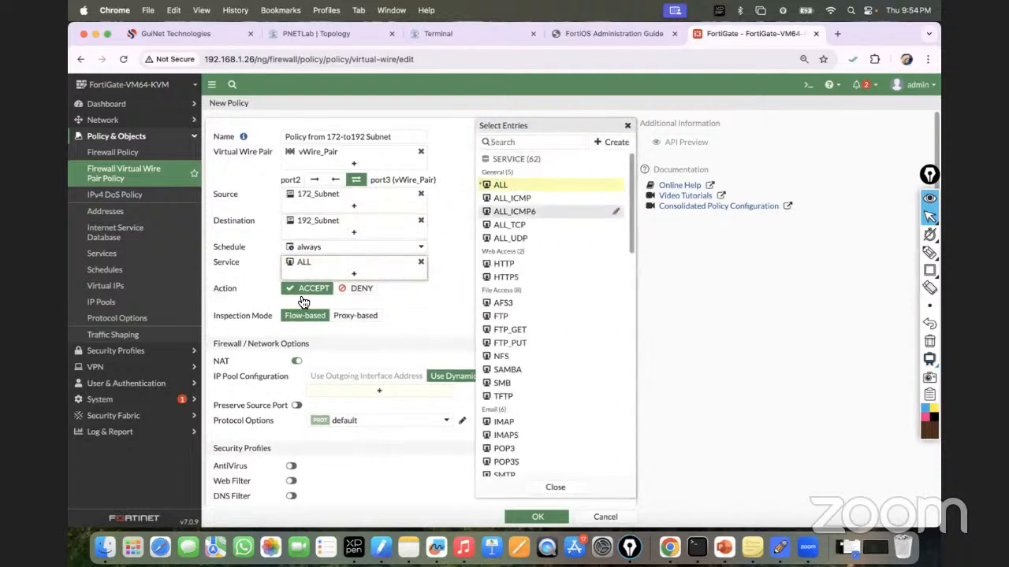
{"action": "left_click", "coordinate": [297, 361]}
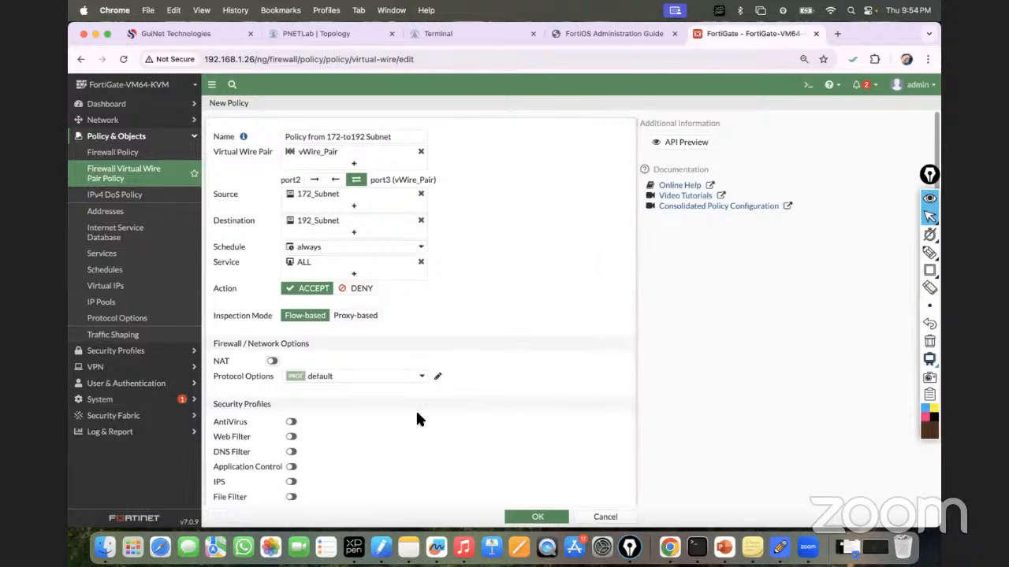
{"action": "left_click", "coordinate": [536, 517]}
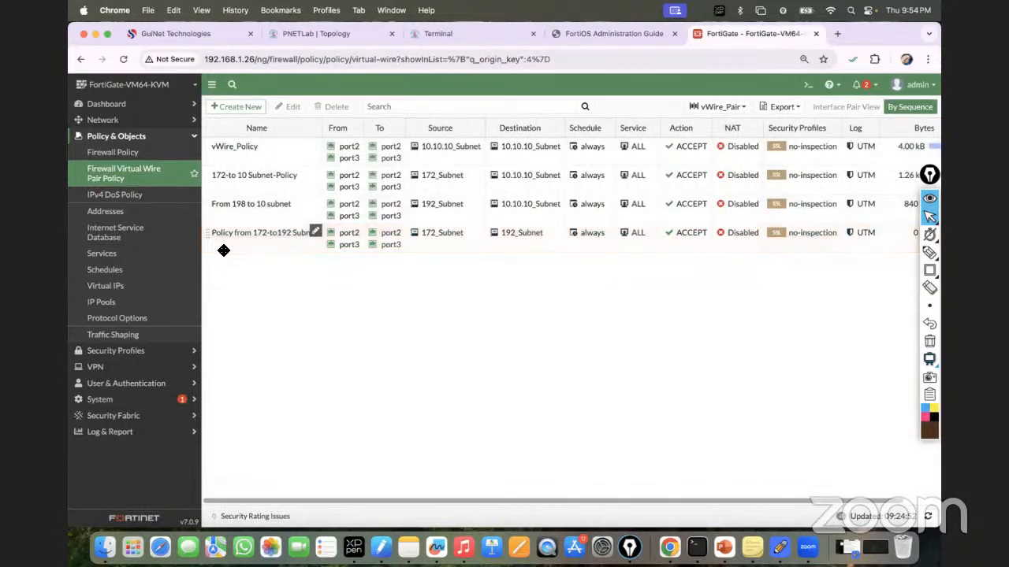
Step: From VPC1's console, ping 192.168.10.2 and confirm replies arrive
{"action": "left_click", "coordinate": [327, 33]}
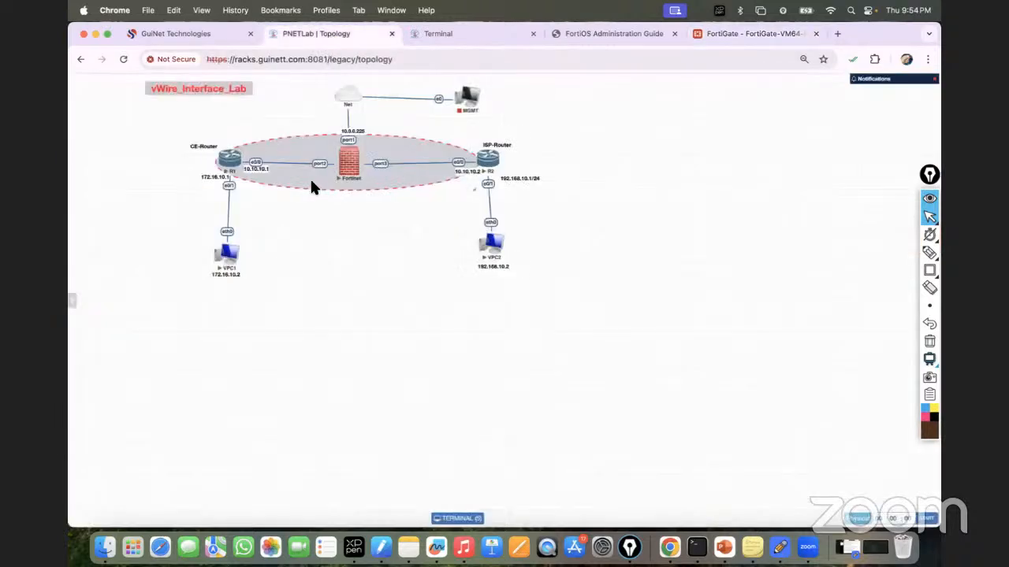
{"action": "left_click", "coordinate": [451, 34]}
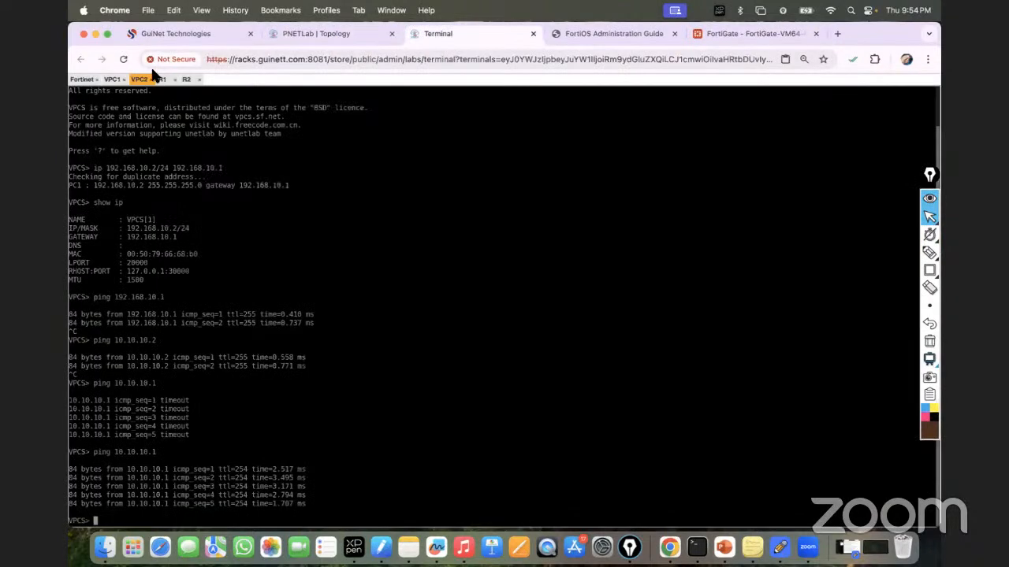
{"action": "left_click", "coordinate": [111, 80]}
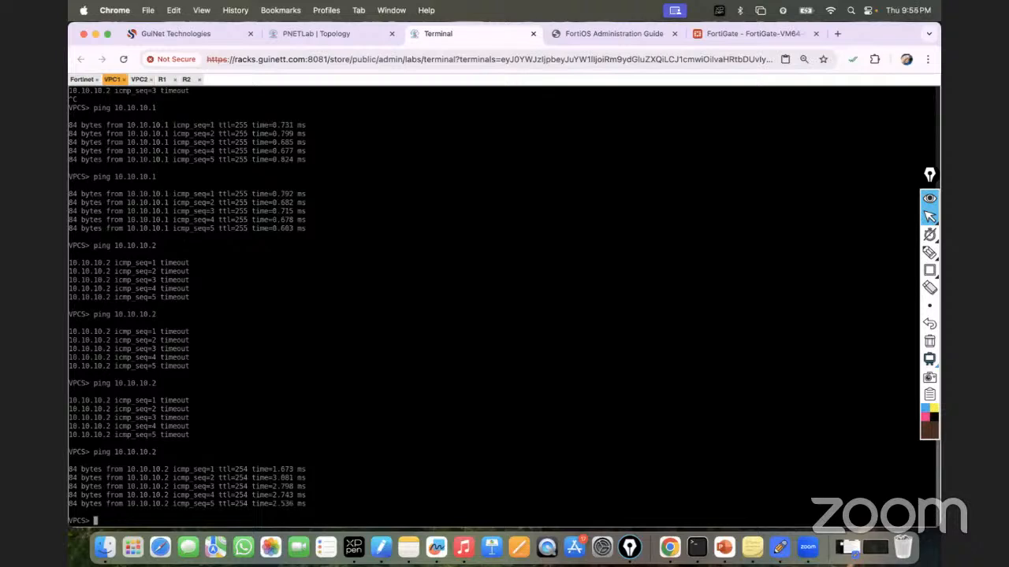
{"action": "key", "text": "Up"}
{"action": "key", "text": "BackSpace"}
{"action": "key", "text": "BackSpace"}
{"action": "key", "text": "BackSpace"}
{"action": "key", "text": "BackSpace"}
{"action": "key", "text": "BackSpace"}
{"action": "key", "text": "BackSpace"}
{"action": "key", "text": "BackSpace"}
{"action": "key", "text": "BackSpace"}
{"action": "key", "text": "BackSpace"}
{"action": "type", "text": "92.168.10."}
{"action": "left_click", "coordinate": [300, 32]}
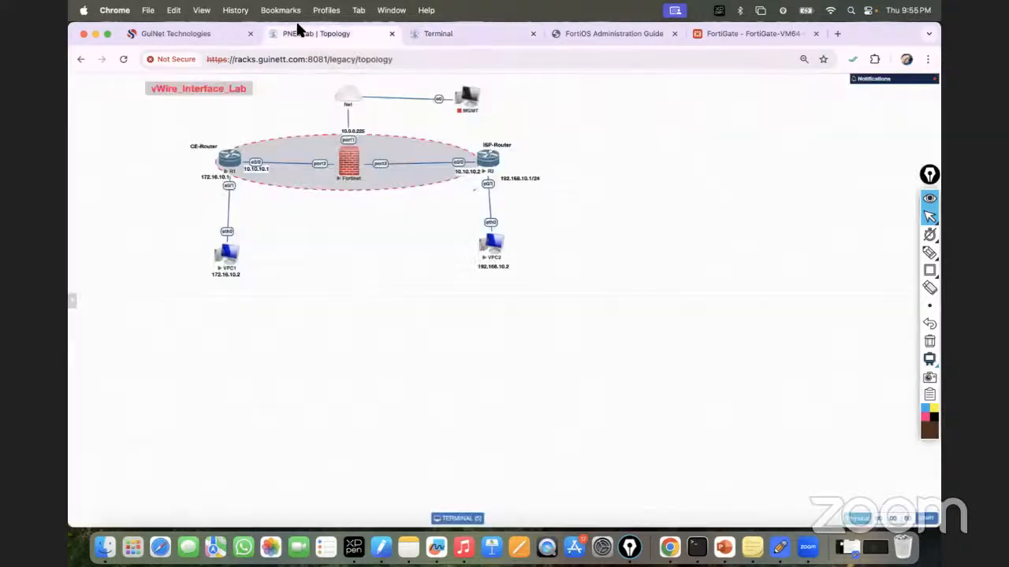
{"action": "left_click", "coordinate": [447, 40]}
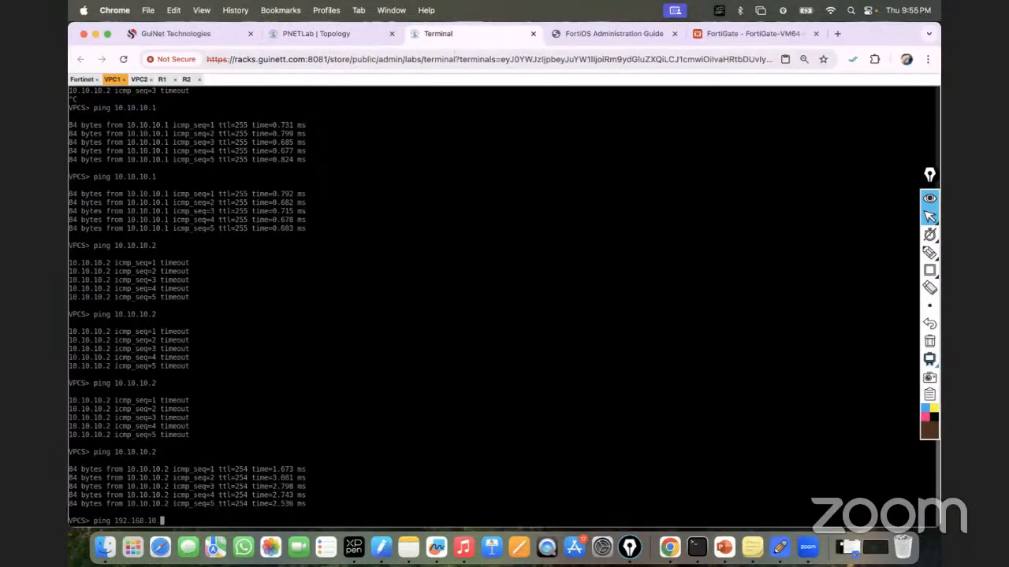
{"action": "type", "text": "2"}
{"action": "key", "text": "Return"}
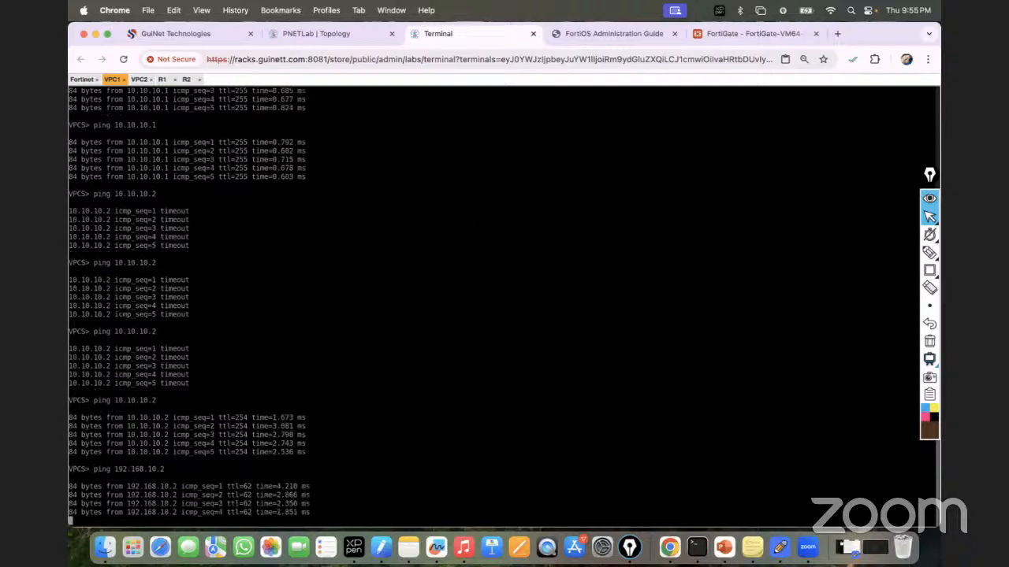
Step: From VPC2's console, start a ping to 172.16.10.2
{"action": "left_click", "coordinate": [314, 35]}
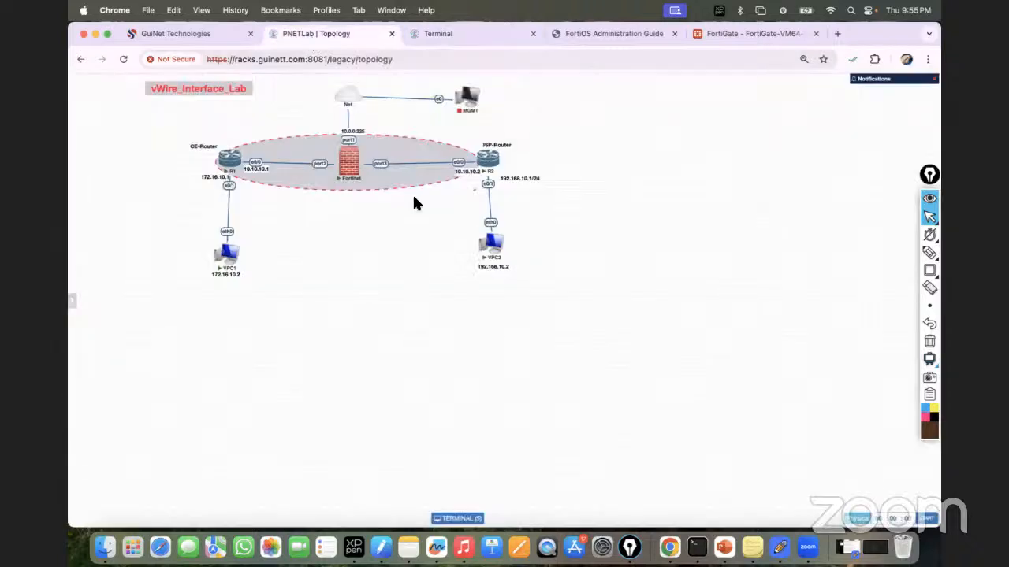
{"action": "left_click", "coordinate": [439, 36]}
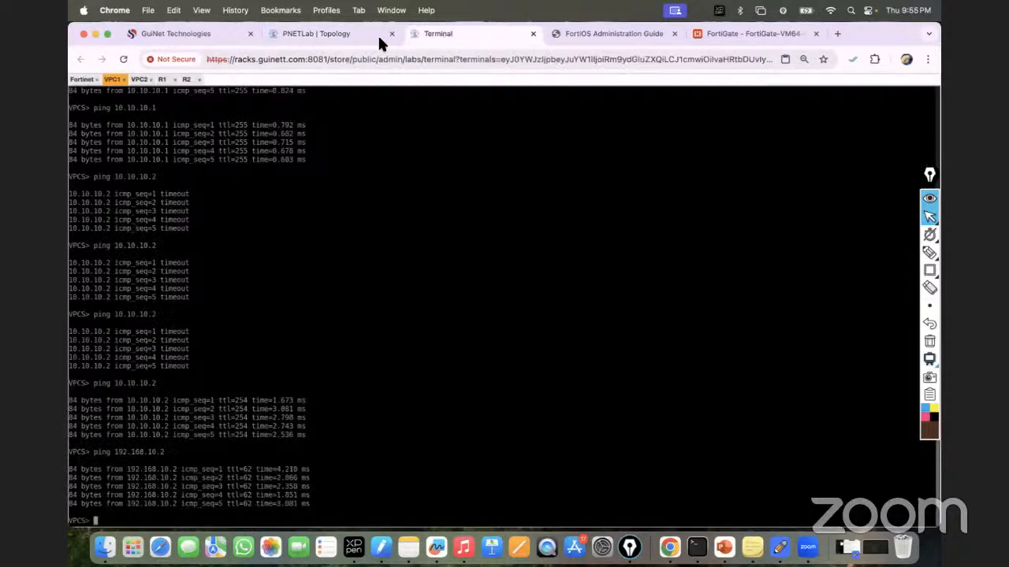
{"action": "left_click", "coordinate": [140, 80]}
{"action": "type", "text": "p"}
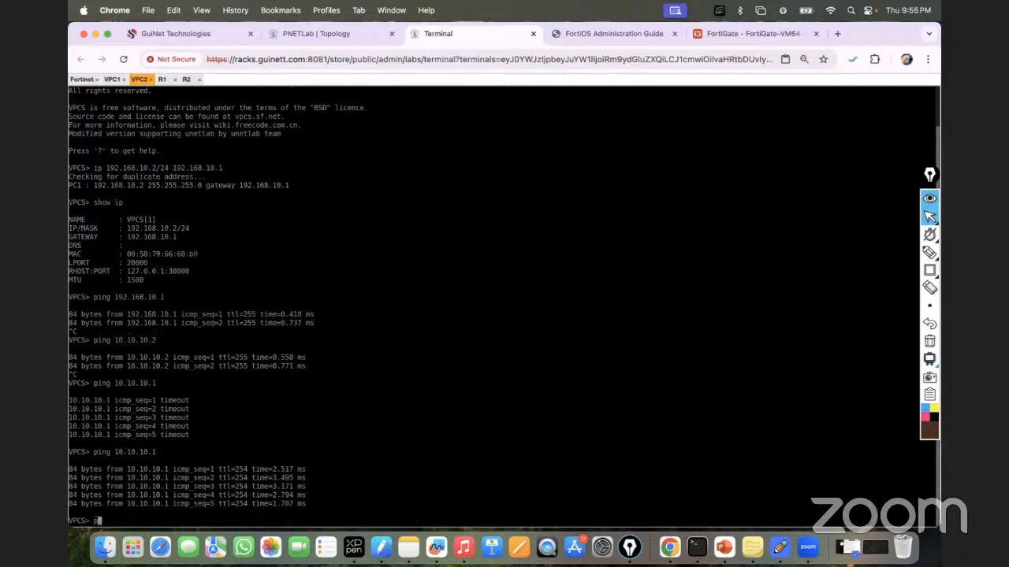
{"action": "type", "text": "ing 172"}
{"action": "type", "text": ".16.18.1"}
{"action": "left_click", "coordinate": [331, 36]}
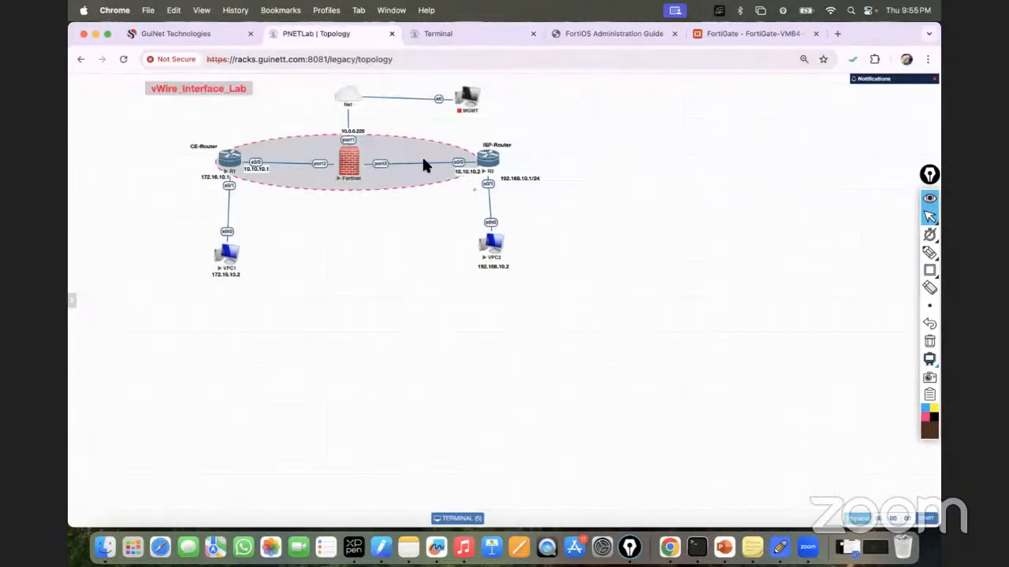
{"action": "left_click", "coordinate": [464, 35]}
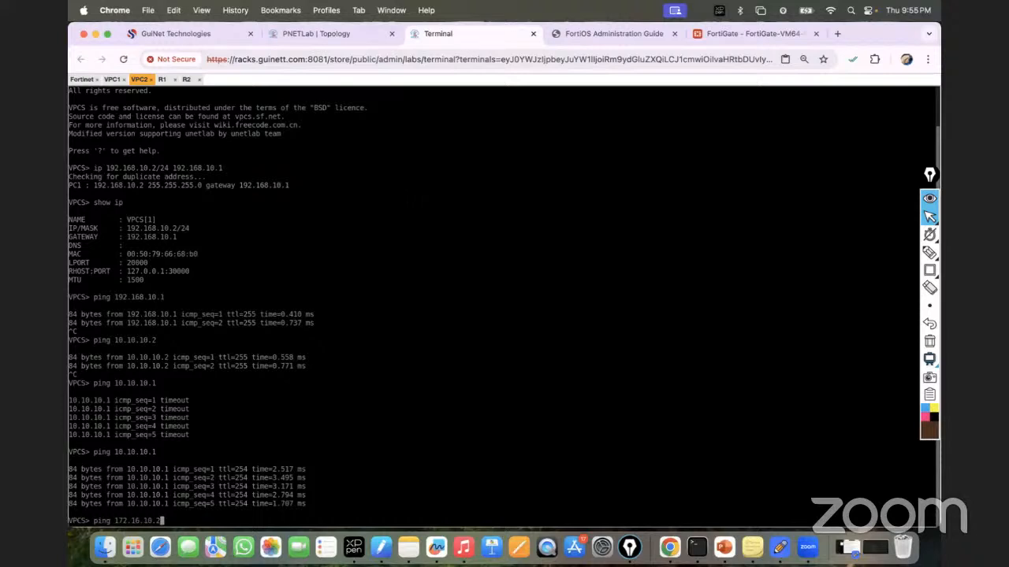
{"action": "key", "text": "Return"}
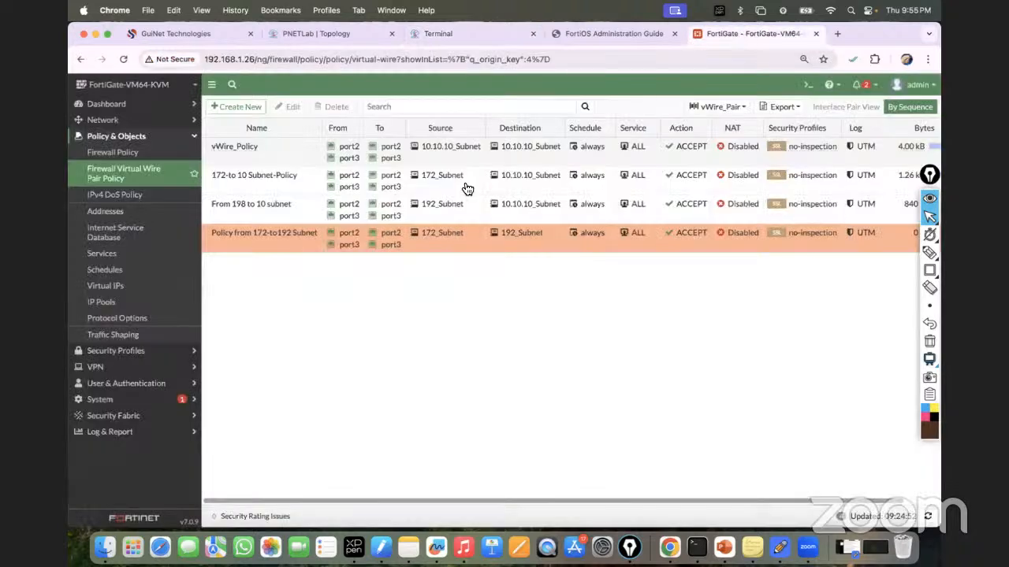
Step: Clone Reverse the 'Policy from 172-to192 Subnet' policy to make a 192_Subnet-to-172_Subnet copy
{"action": "left_click", "coordinate": [740, 32]}
{"action": "left_click", "coordinate": [270, 241]}
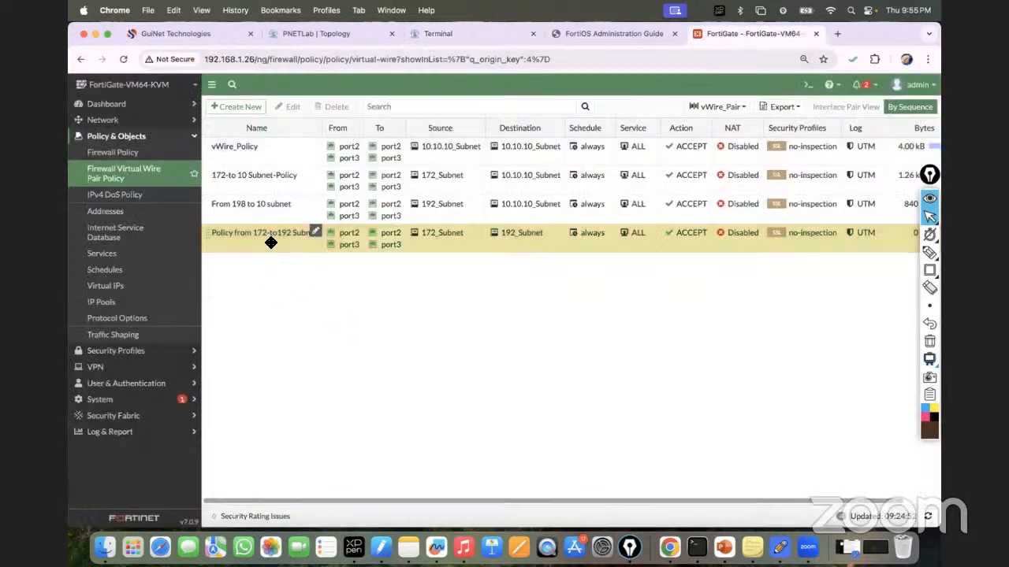
{"action": "right_click", "coordinate": [269, 243]}
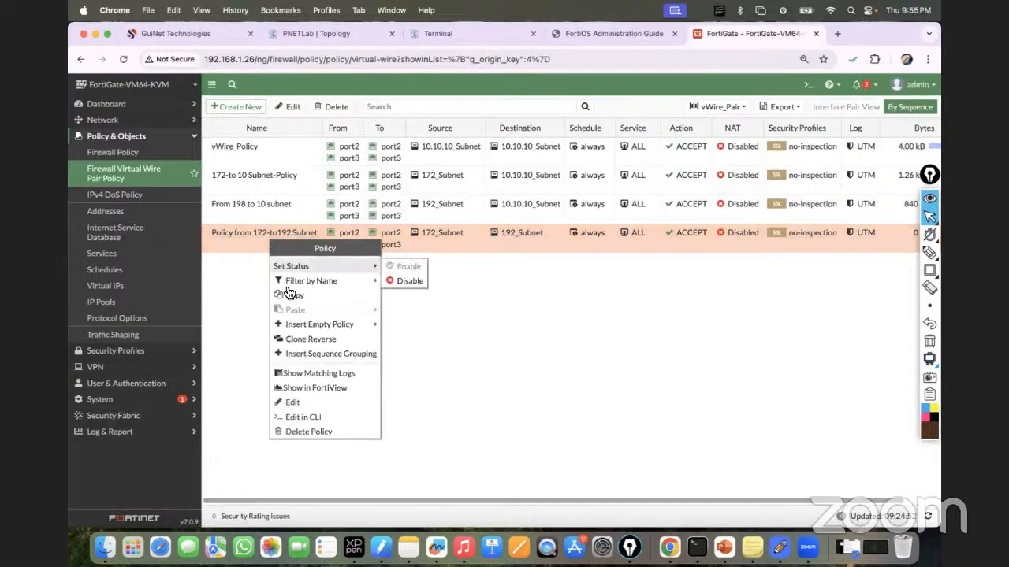
{"action": "left_click", "coordinate": [314, 339]}
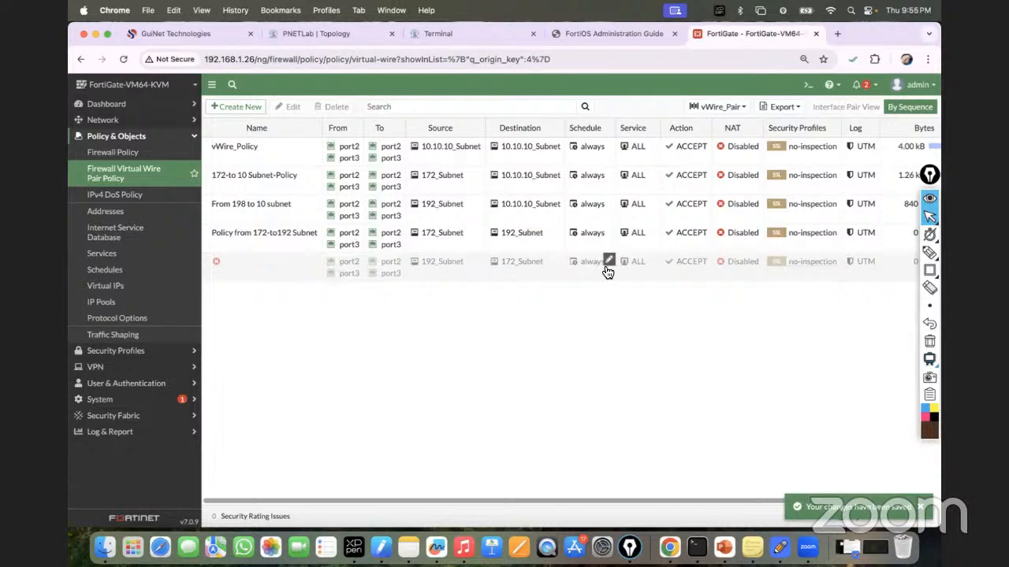
Step: Rename the copy 'Policy from 192 to 172 Subnet' and open it for editing
{"action": "left_click", "coordinate": [305, 269]}
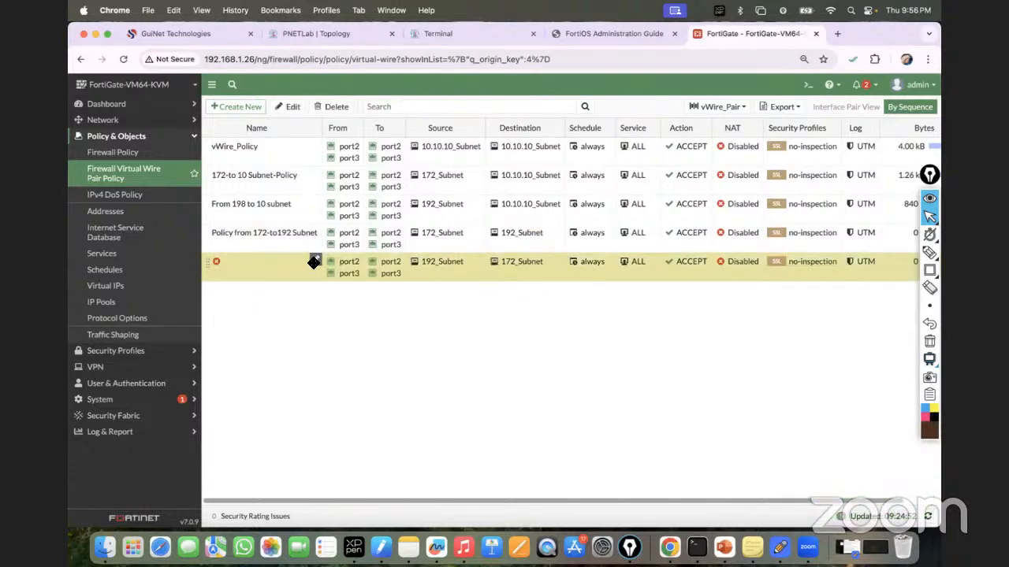
{"action": "left_click", "coordinate": [315, 263]}
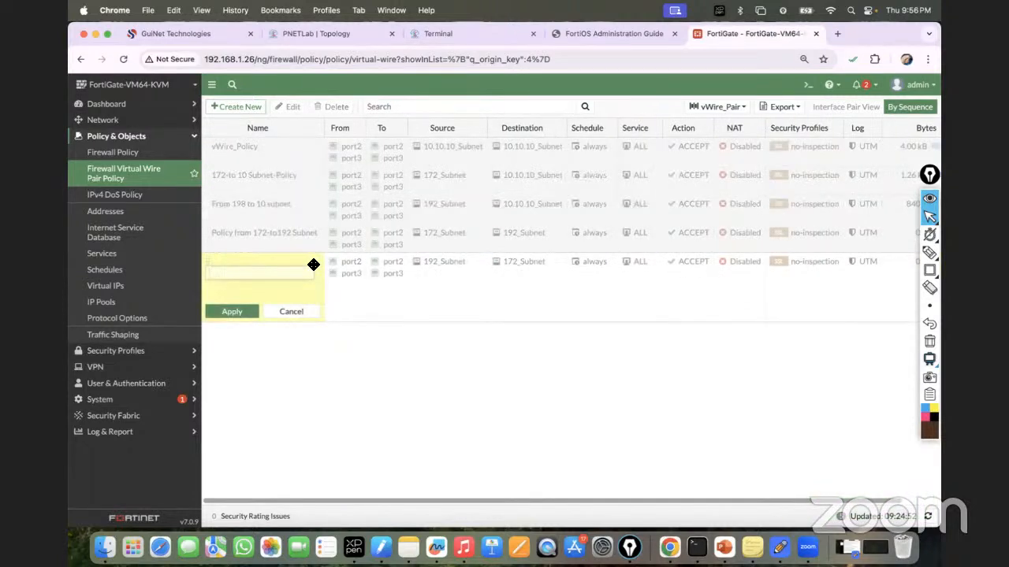
{"action": "type", "text": "Policy from 192 to 172 subnet"}
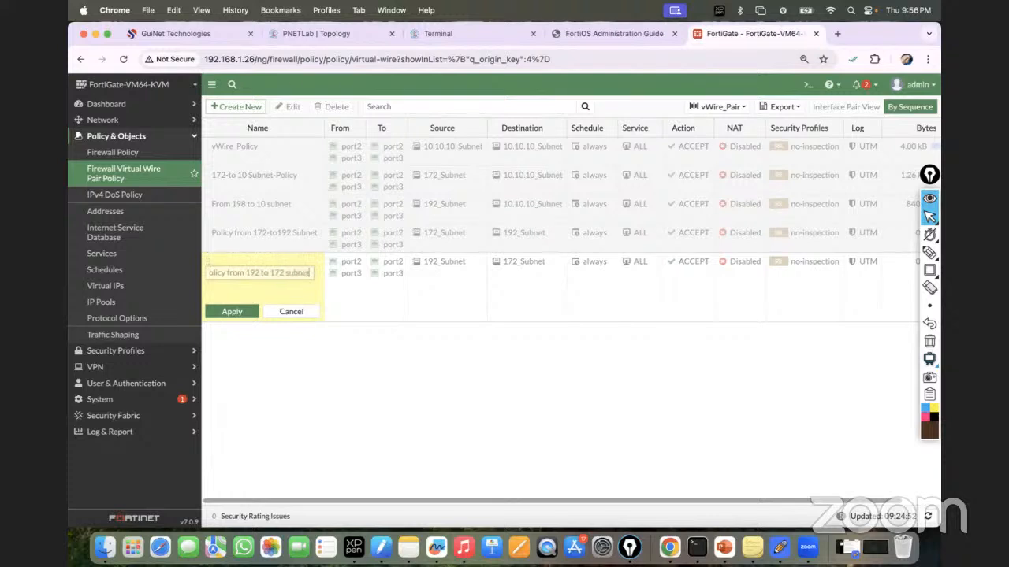
{"action": "key", "text": "BackSpace"}
{"action": "key", "text": "BackSpace"}
{"action": "key", "text": "BackSpace"}
{"action": "key", "text": "BackSpace"}
{"action": "key", "text": "BackSpace"}
{"action": "key", "text": "BackSpace"}
{"action": "type", "text": "Subnet"}
{"action": "left_click", "coordinate": [230, 309]}
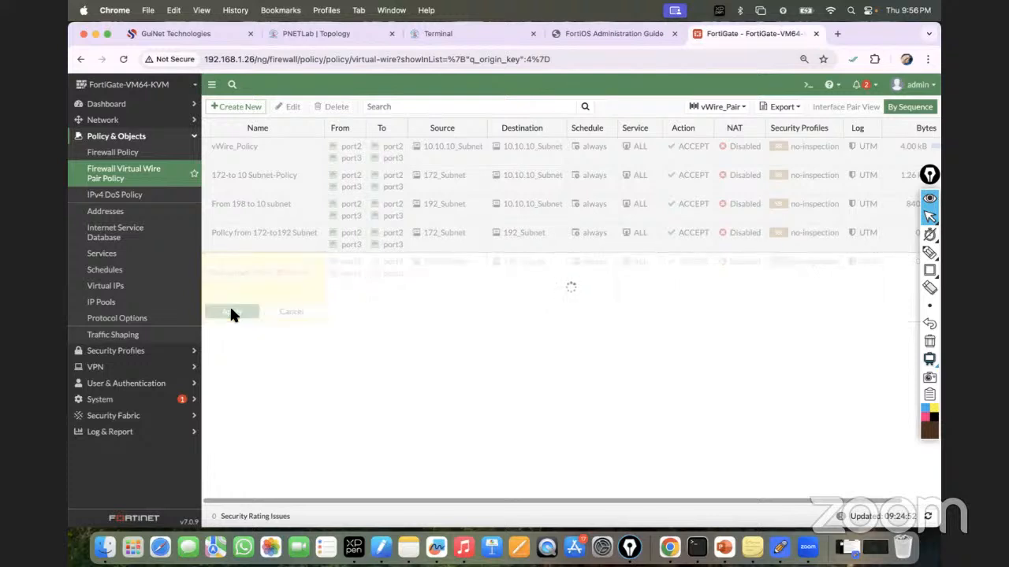
{"action": "double_click", "coordinate": [264, 271]}
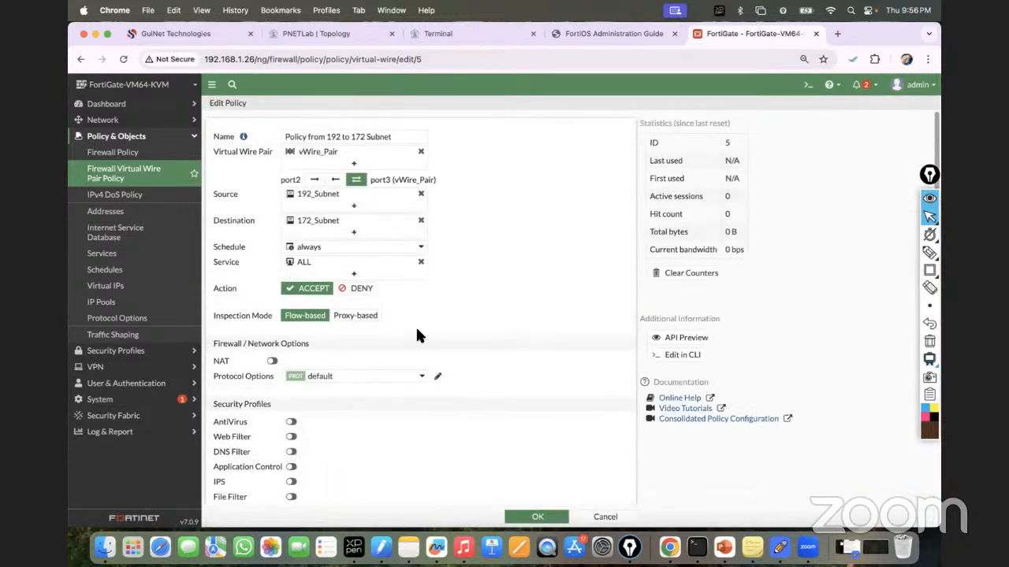
Step: Review the reversed policy's settings and rerun VPC2's ping to 172.16.10.2
{"action": "scroll", "coordinate": [442, 323], "scroll_direction": "down", "scroll_amount": 5}
{"action": "left_click", "coordinate": [536, 516]}
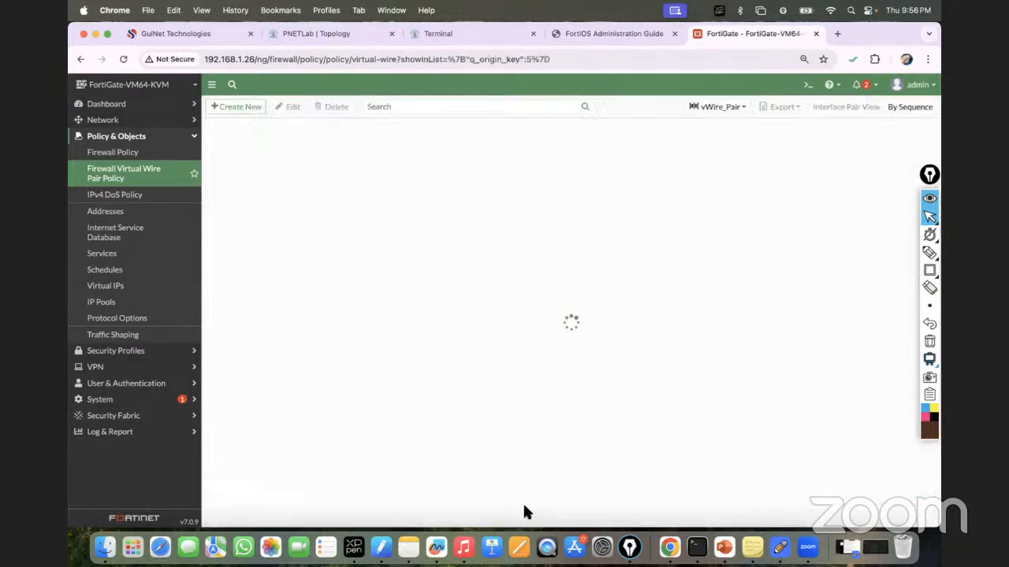
{"action": "double_click", "coordinate": [260, 262]}
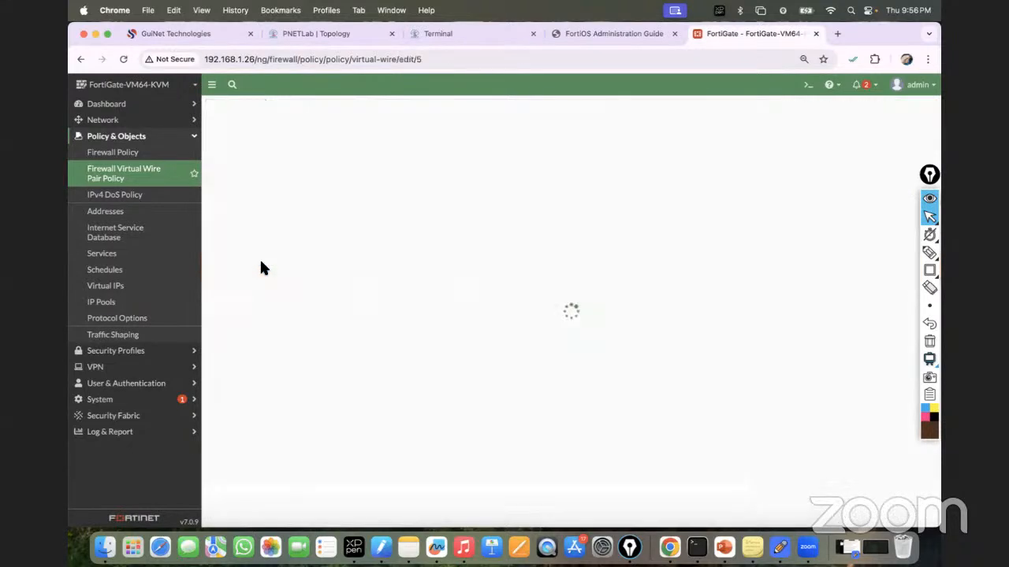
{"action": "scroll", "coordinate": [419, 182], "scroll_direction": "down", "scroll_amount": 2}
{"action": "left_click", "coordinate": [464, 33]}
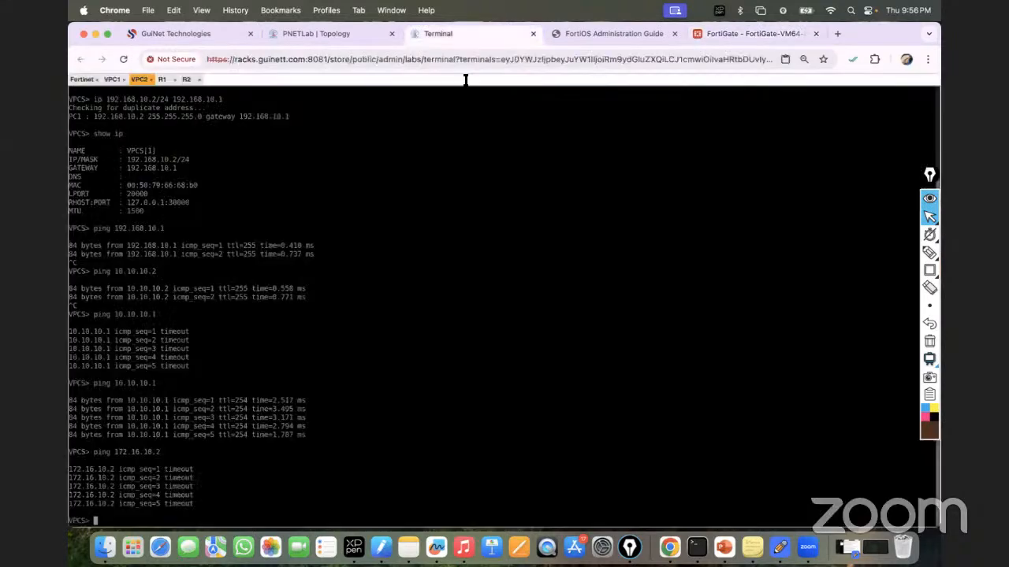
{"action": "key", "text": "Up"}
{"action": "key", "text": "Return"}
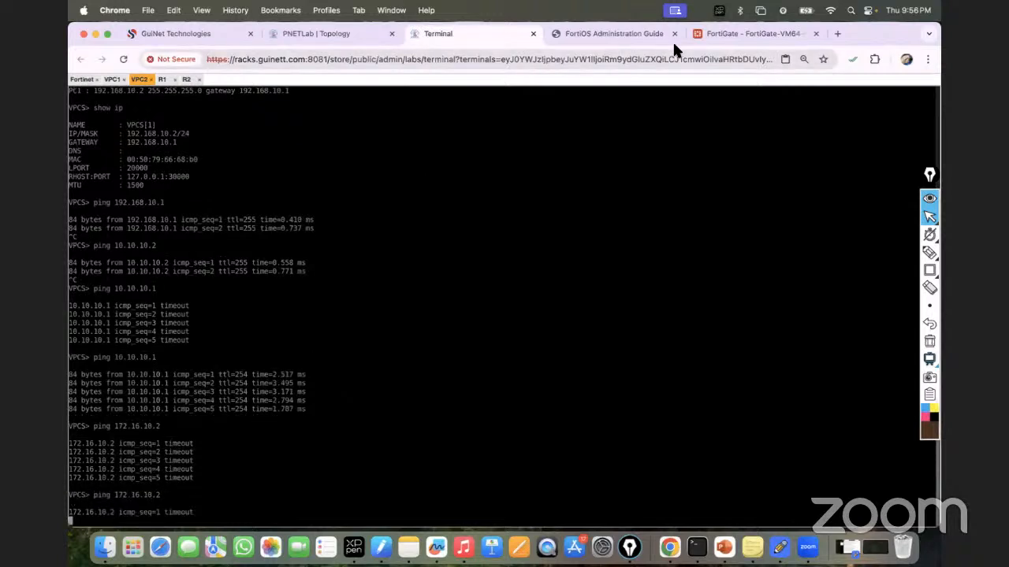
Step: Highlight the 'Enable this policy' row, then switch it on and save the reversed policy
{"action": "left_click", "coordinate": [718, 33]}
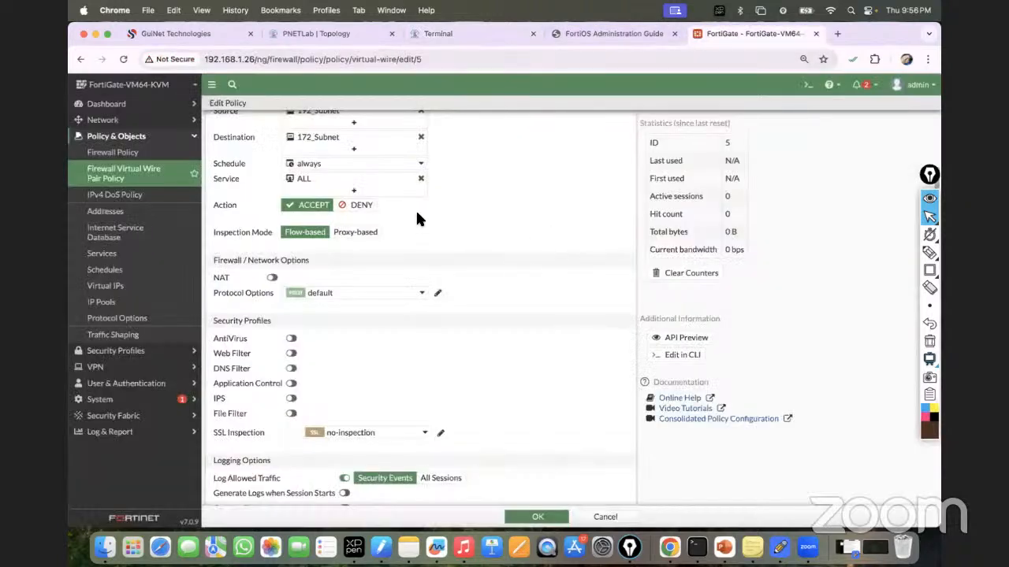
{"action": "scroll", "coordinate": [417, 209], "scroll_direction": "down", "scroll_amount": 3}
{"action": "scroll", "coordinate": [414, 189], "scroll_direction": "up", "scroll_amount": 5}
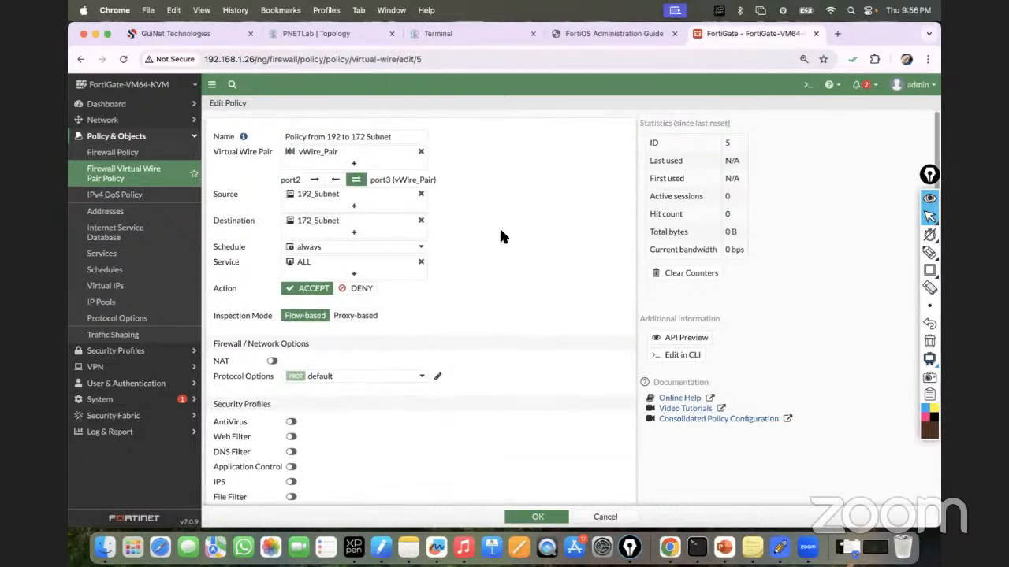
{"action": "scroll", "coordinate": [502, 232], "scroll_direction": "down", "scroll_amount": 3}
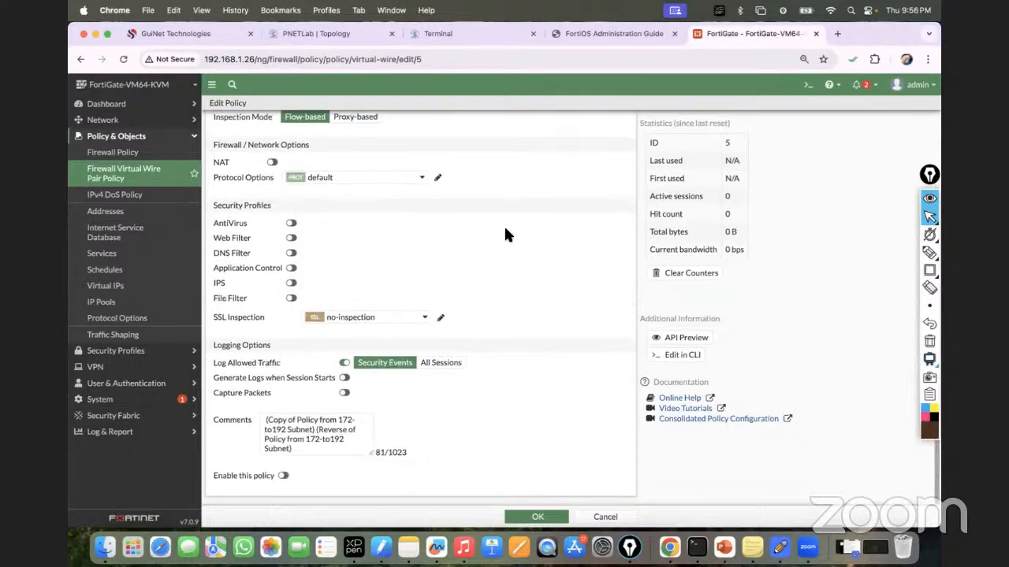
{"action": "scroll", "coordinate": [505, 234], "scroll_direction": "up", "scroll_amount": 2}
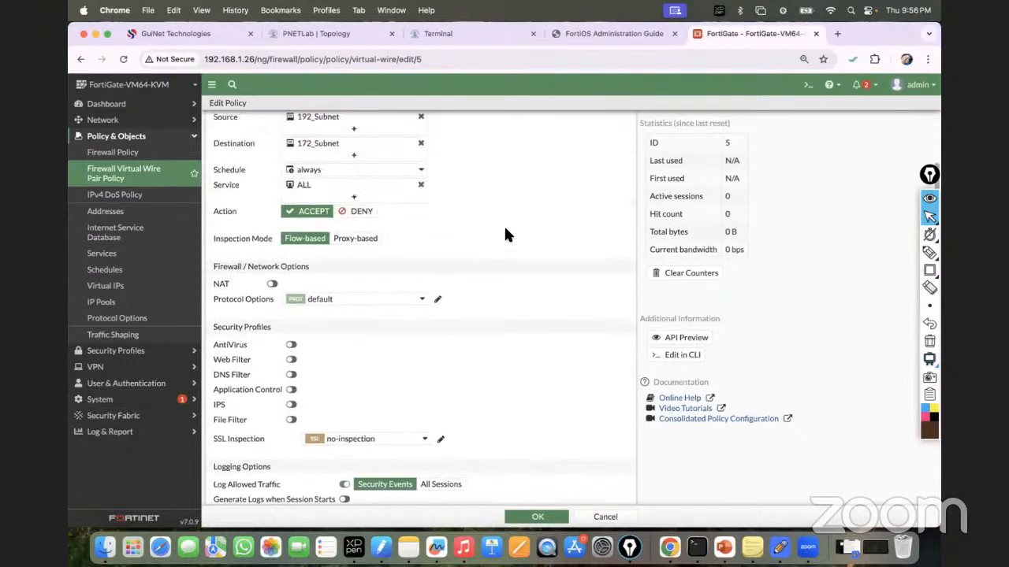
{"action": "scroll", "coordinate": [506, 234], "scroll_direction": "down", "scroll_amount": 2}
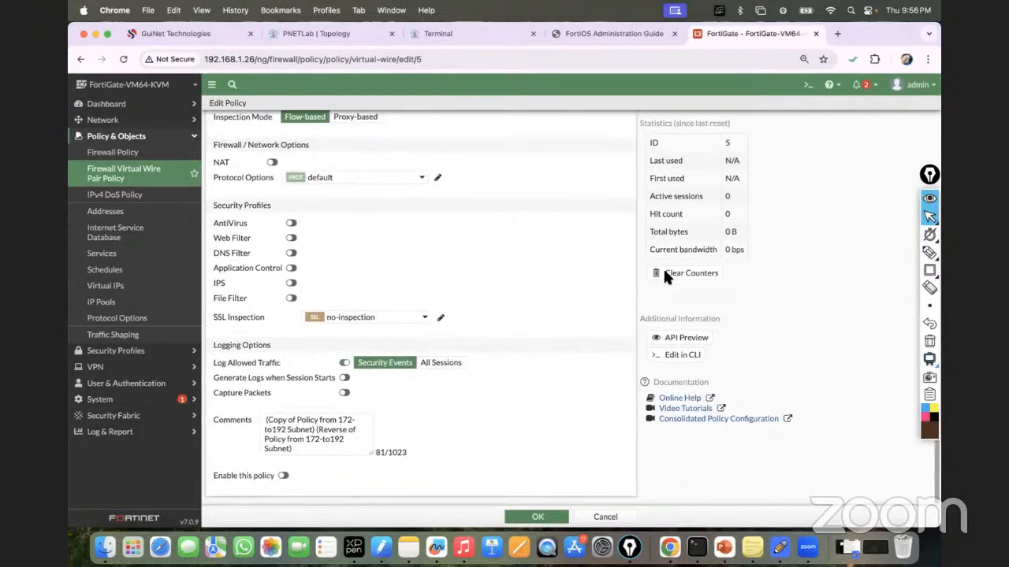
{"action": "left_click", "coordinate": [929, 269]}
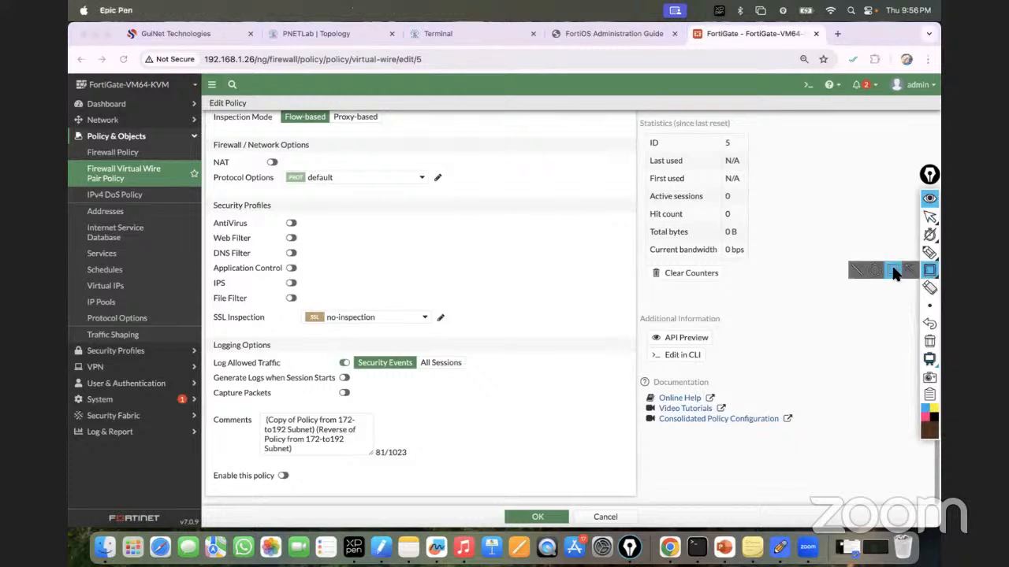
{"action": "left_click_drag", "start_coordinate": [203, 468], "coordinate": [316, 484]}
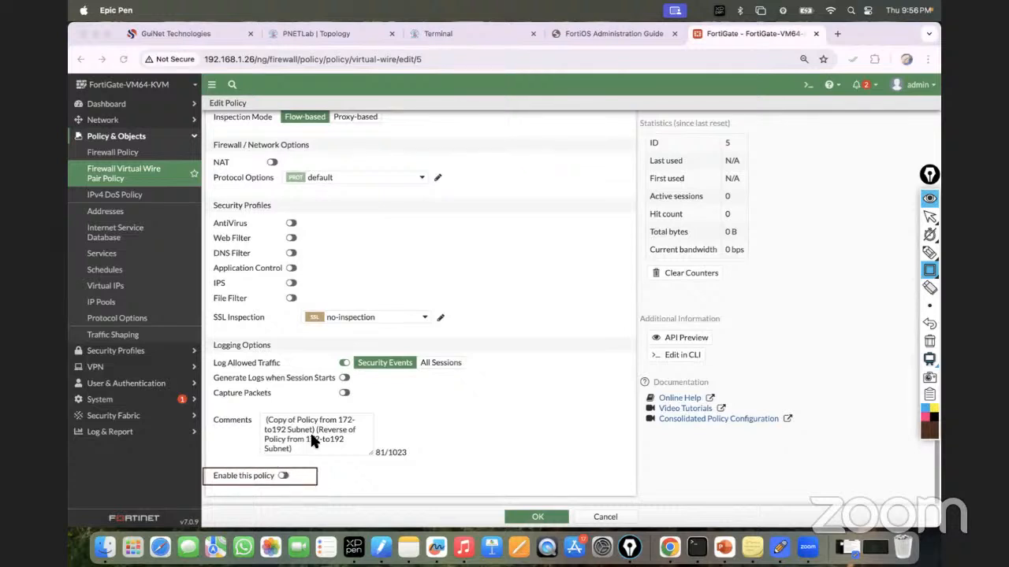
{"action": "left_click", "coordinate": [928, 343]}
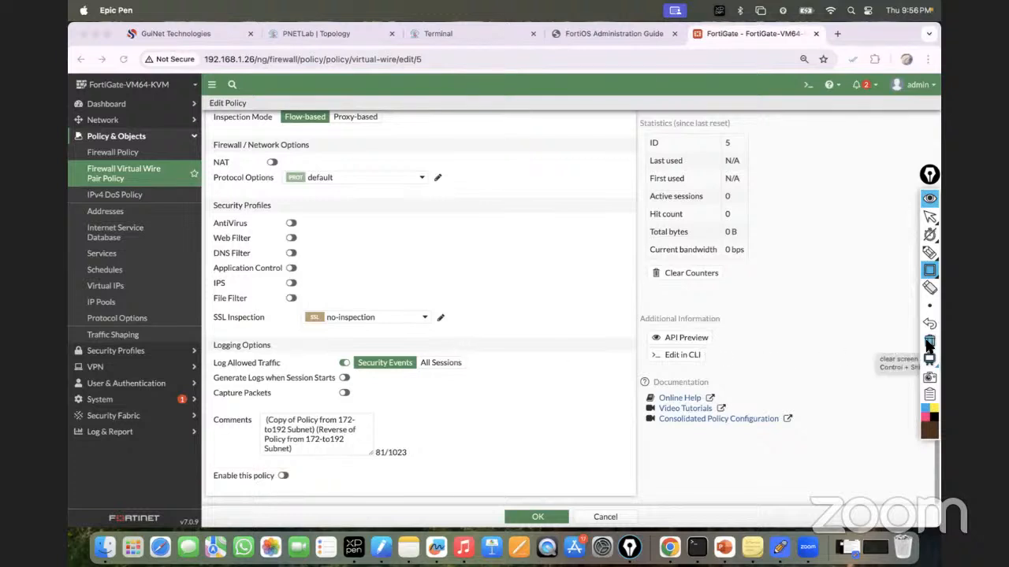
{"action": "left_click", "coordinate": [929, 220]}
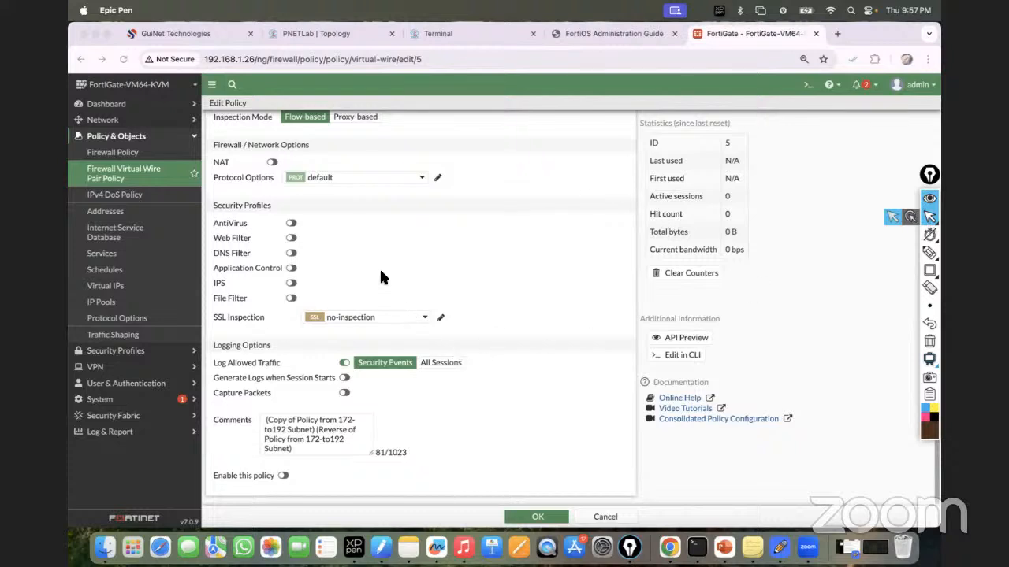
{"action": "left_click", "coordinate": [282, 476]}
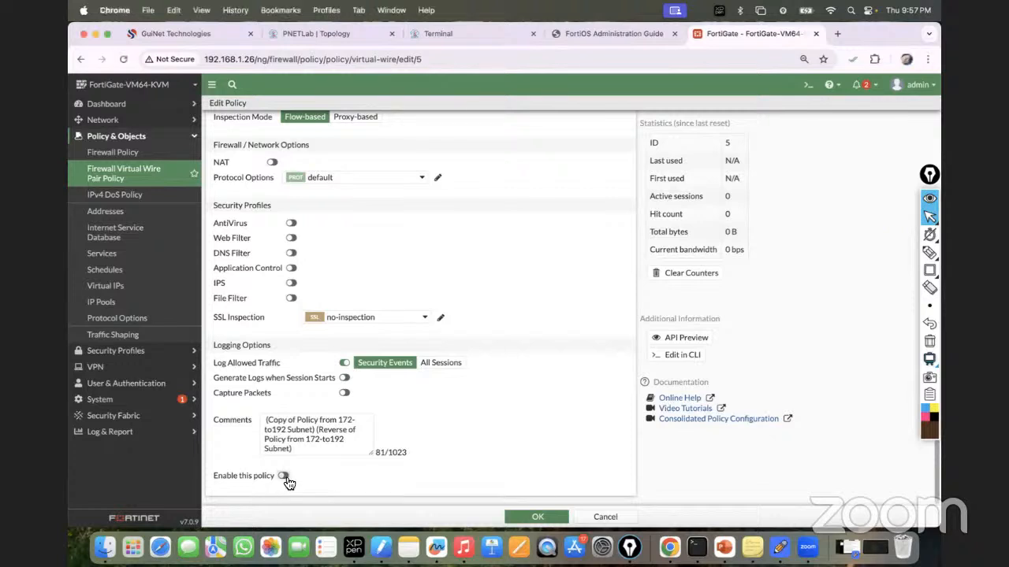
{"action": "left_click", "coordinate": [531, 517]}
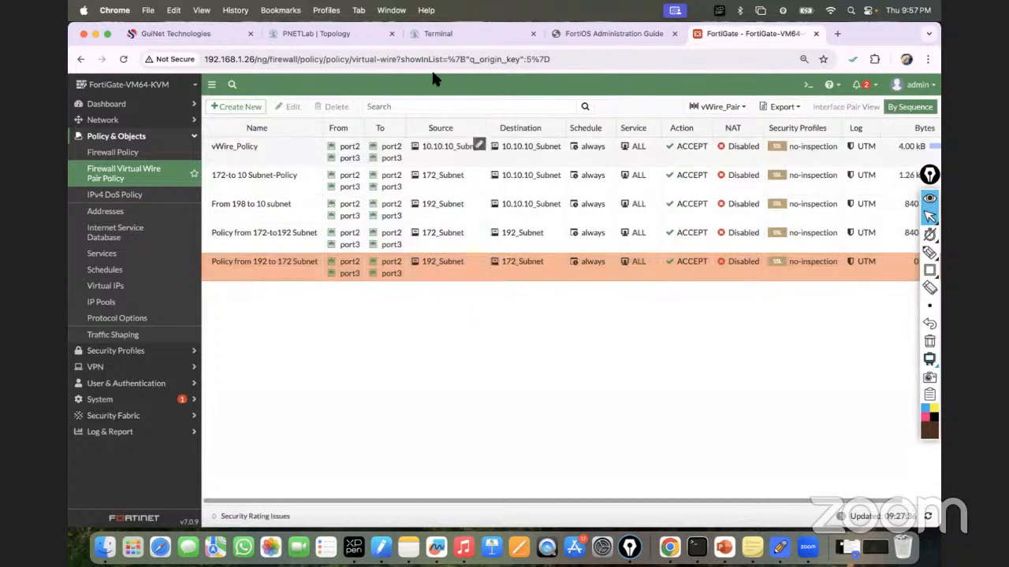
Step: Rerun VPC2's ping to 172.16.10.2 and confirm replies, then bring up the FortiOS Administration Guide
{"action": "left_click", "coordinate": [435, 34]}
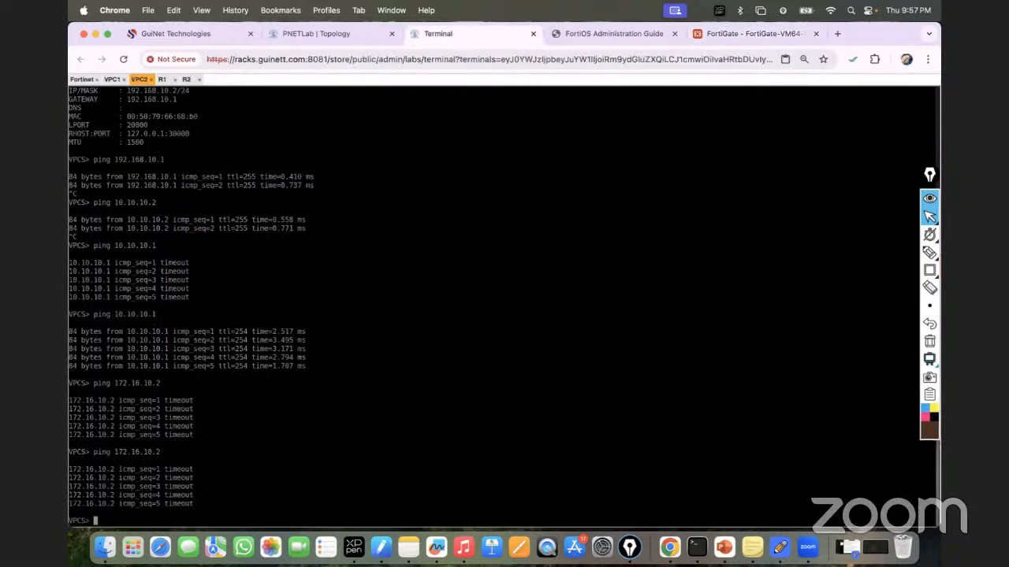
{"action": "key", "text": "Up"}
{"action": "key", "text": "Return"}
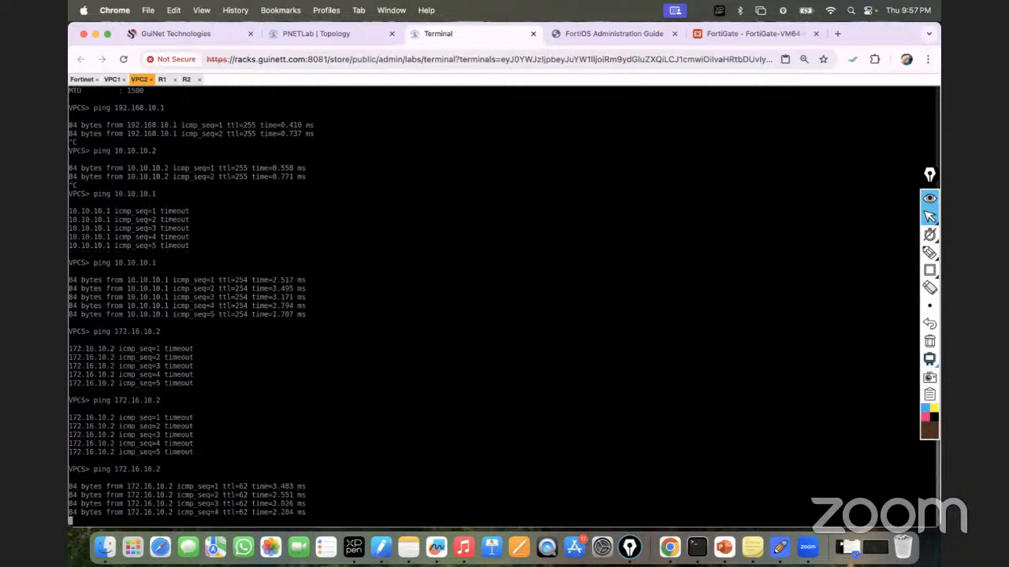
{"action": "left_click", "coordinate": [290, 33]}
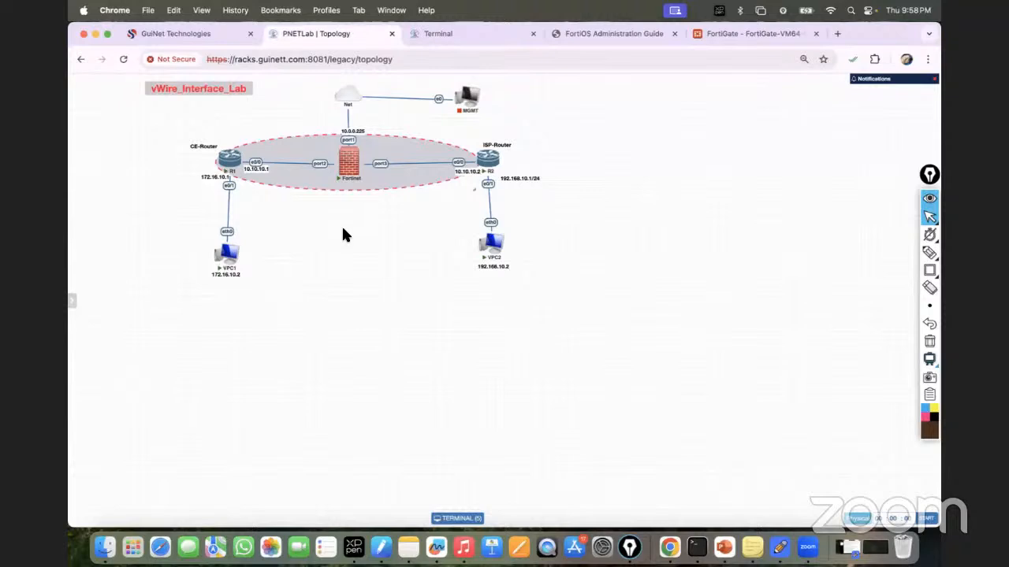
{"action": "left_click", "coordinate": [732, 41]}
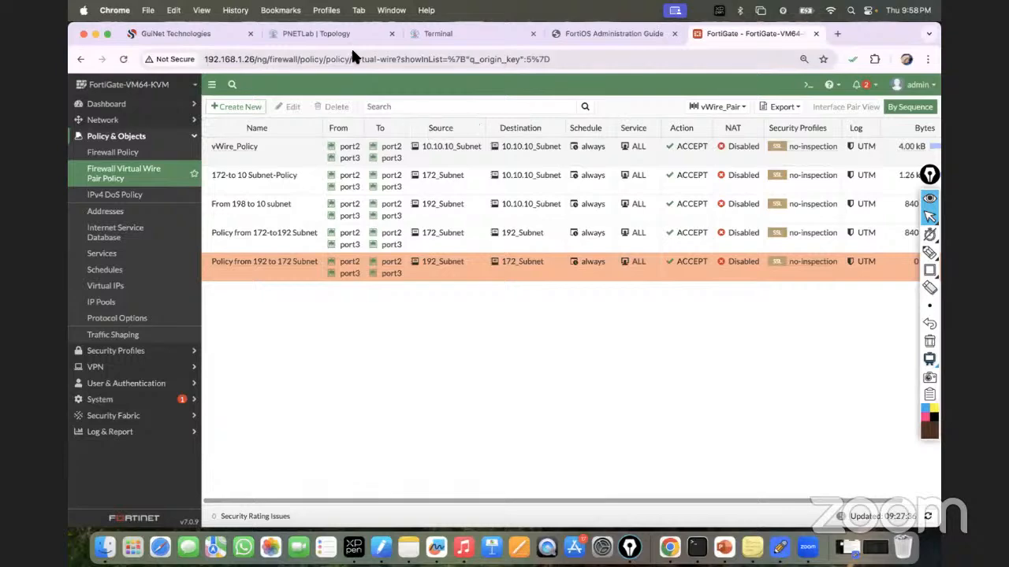
{"action": "left_click", "coordinate": [444, 33]}
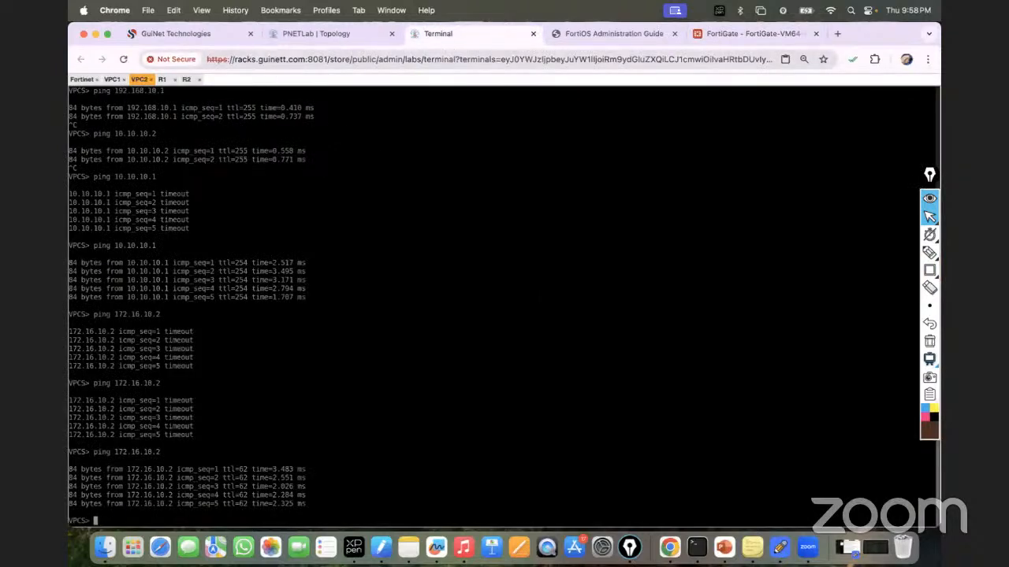
{"action": "left_click", "coordinate": [614, 34]}
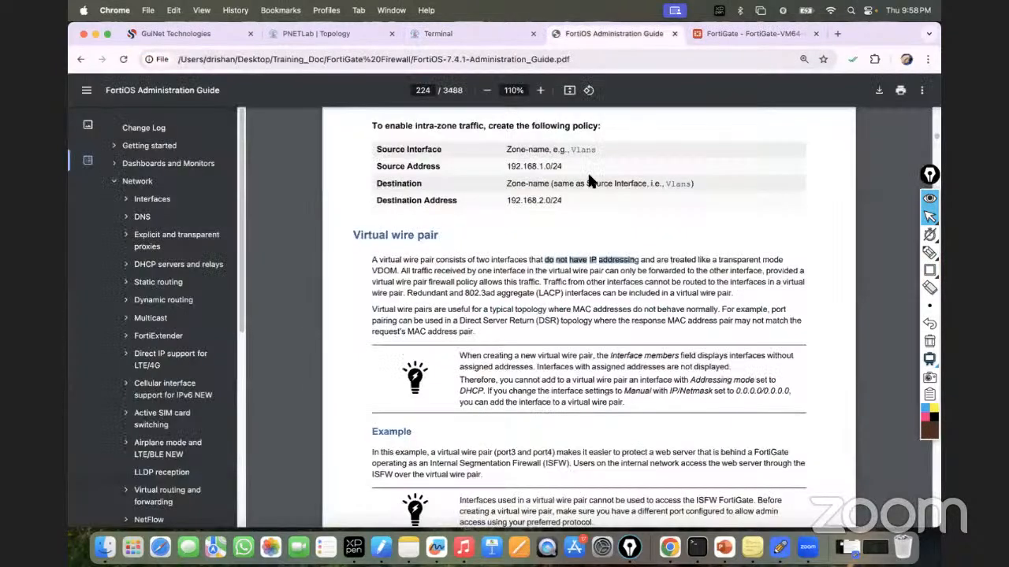
Step: In the FortiOS guide's Interfaces section, highlight the Zone row of the interface-types table
{"action": "left_click", "coordinate": [158, 201]}
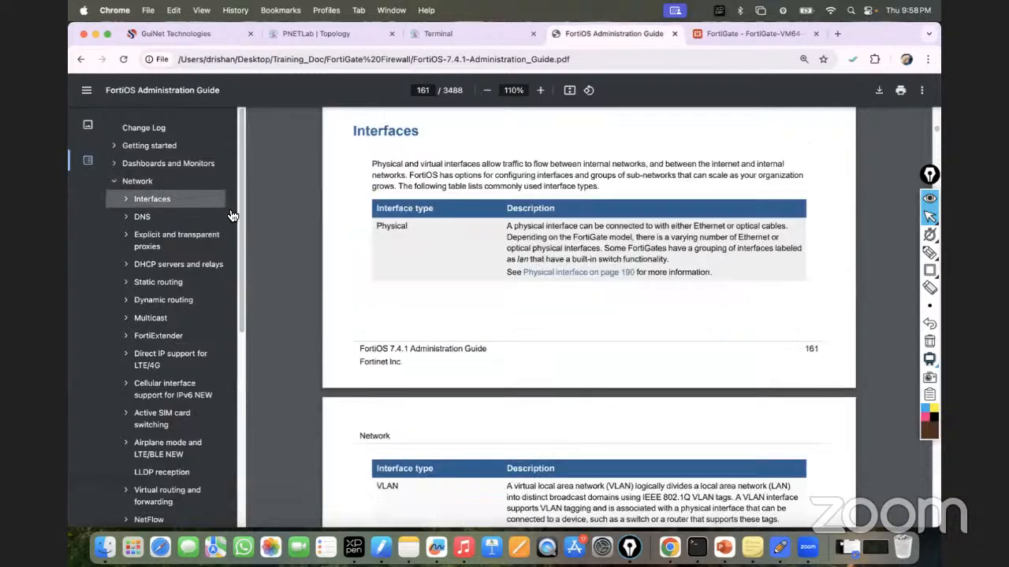
{"action": "scroll", "coordinate": [468, 327], "scroll_direction": "down", "scroll_amount": 5}
{"action": "scroll", "coordinate": [470, 335], "scroll_direction": "down", "scroll_amount": 2}
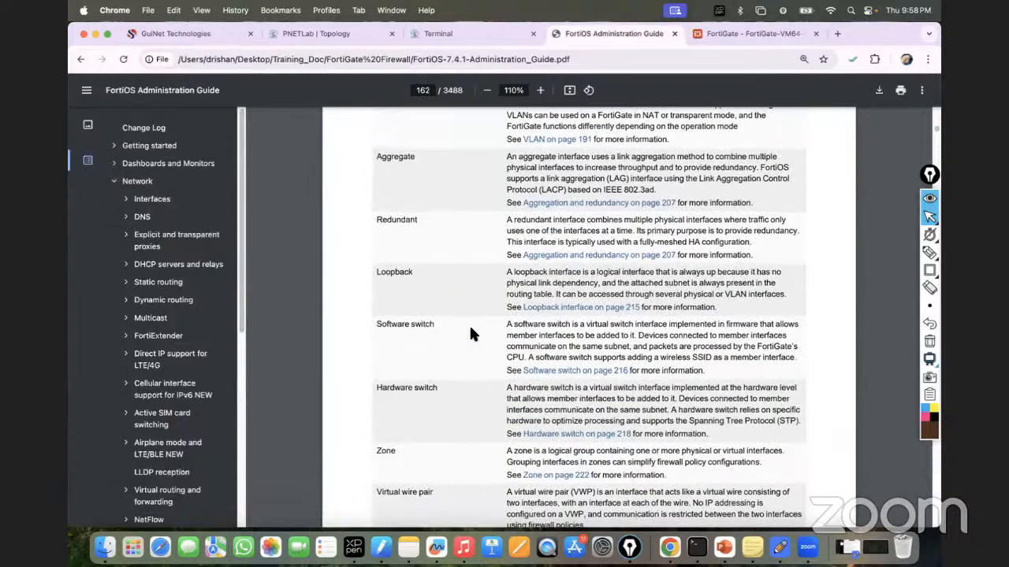
{"action": "left_click_drag", "start_coordinate": [380, 429], "coordinate": [697, 451]}
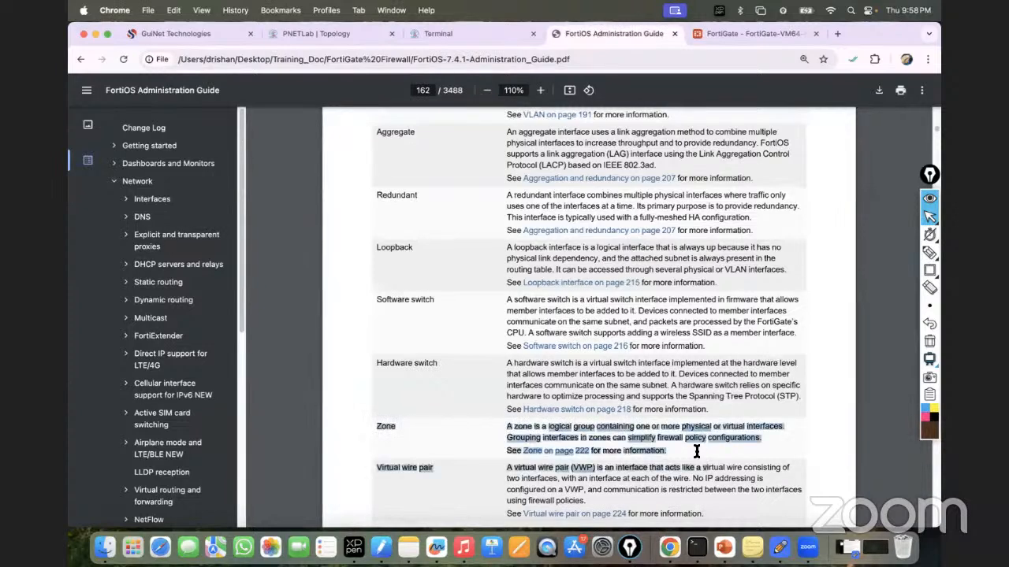
{"action": "left_click", "coordinate": [315, 34]}
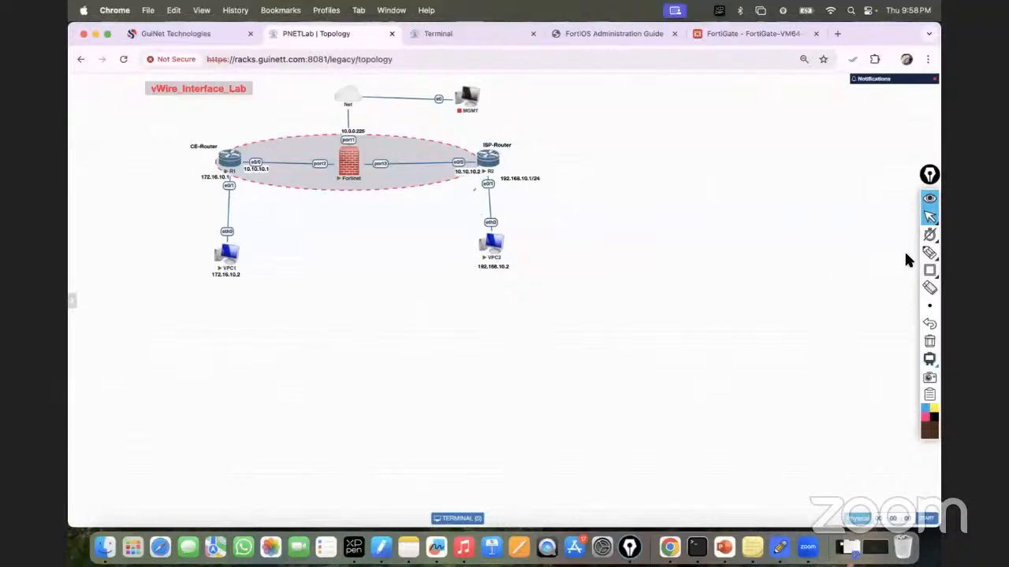
Step: Box the Net-to-port1 link and the ISP-side link down to VPC2, then clear the marks
{"action": "left_click", "coordinate": [929, 270]}
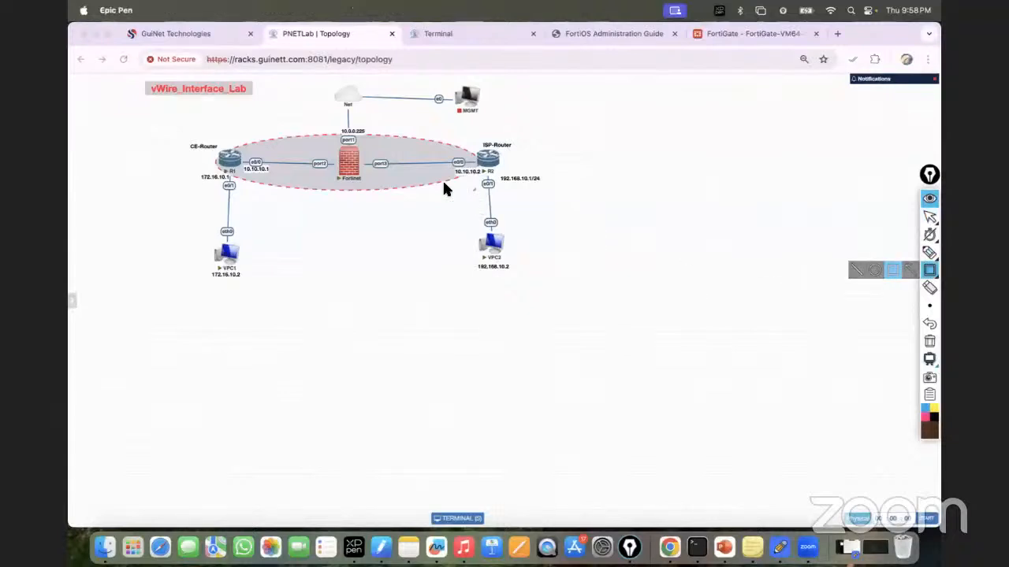
{"action": "left_click_drag", "start_coordinate": [337, 108], "coordinate": [358, 147]}
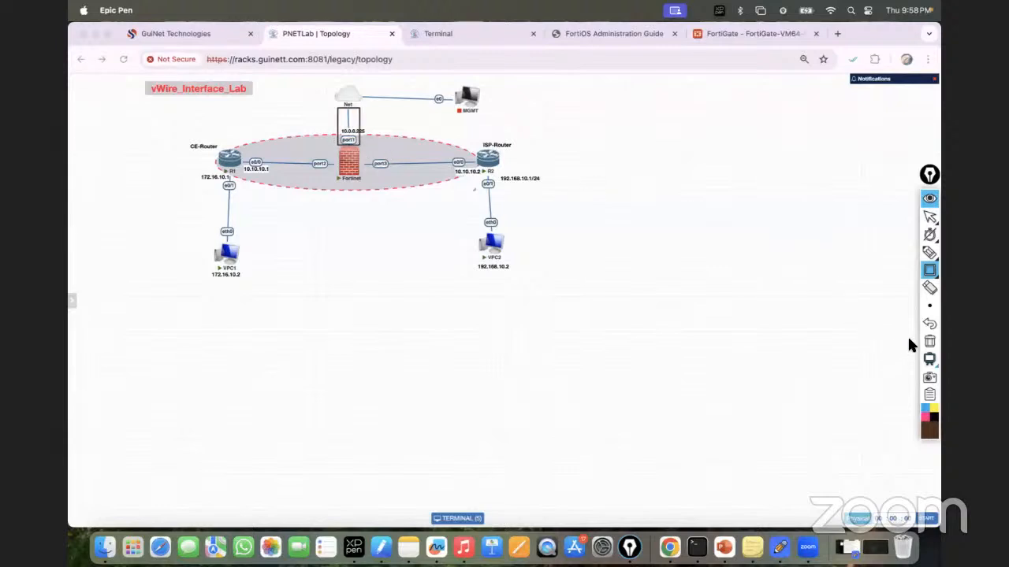
{"action": "left_click", "coordinate": [929, 341]}
{"action": "left_click_drag", "start_coordinate": [359, 136], "coordinate": [529, 290]}
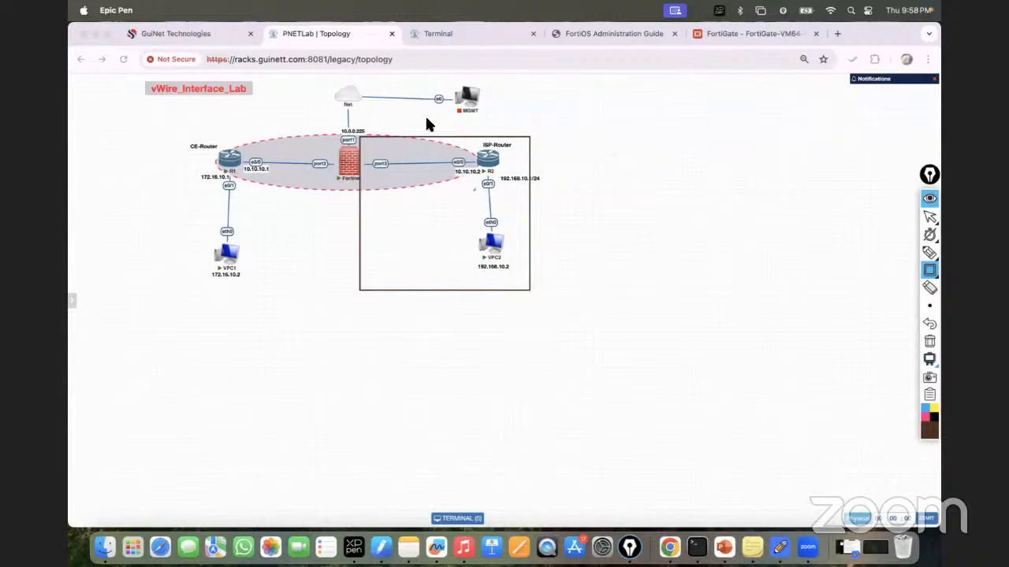
{"action": "left_click", "coordinate": [928, 341]}
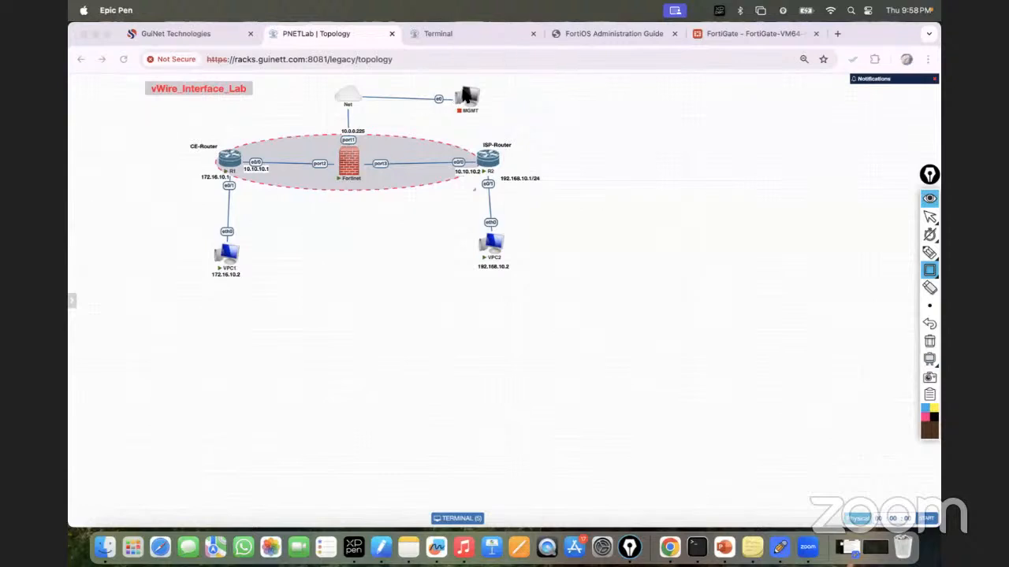
{"action": "left_click", "coordinate": [930, 216]}
{"action": "left_click", "coordinate": [725, 35]}
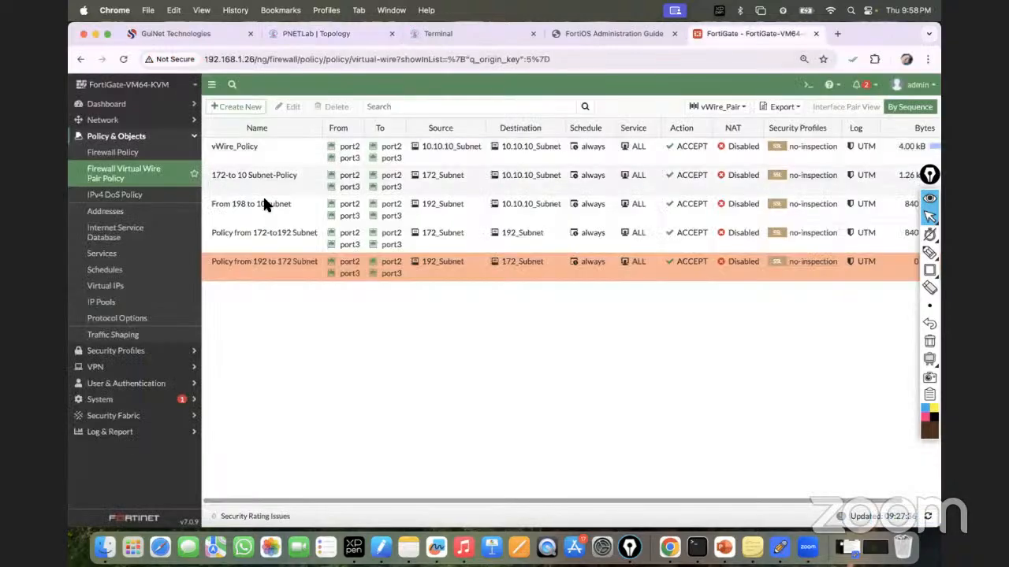
Step: Review the FortiGate Network > Interfaces list, then return to the vWire_Interface_Lab topology
{"action": "left_click", "coordinate": [103, 120]}
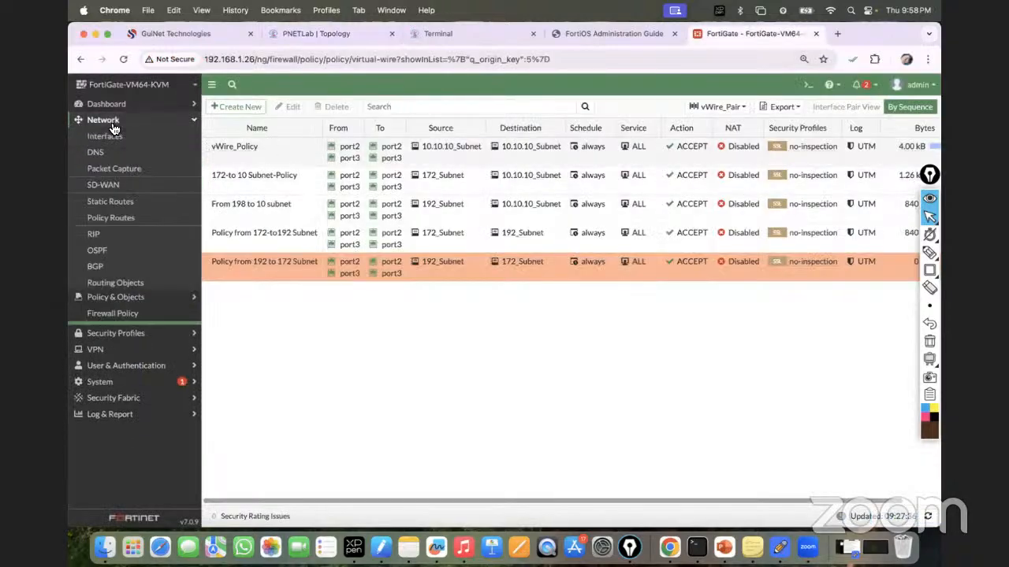
{"action": "left_click", "coordinate": [110, 138]}
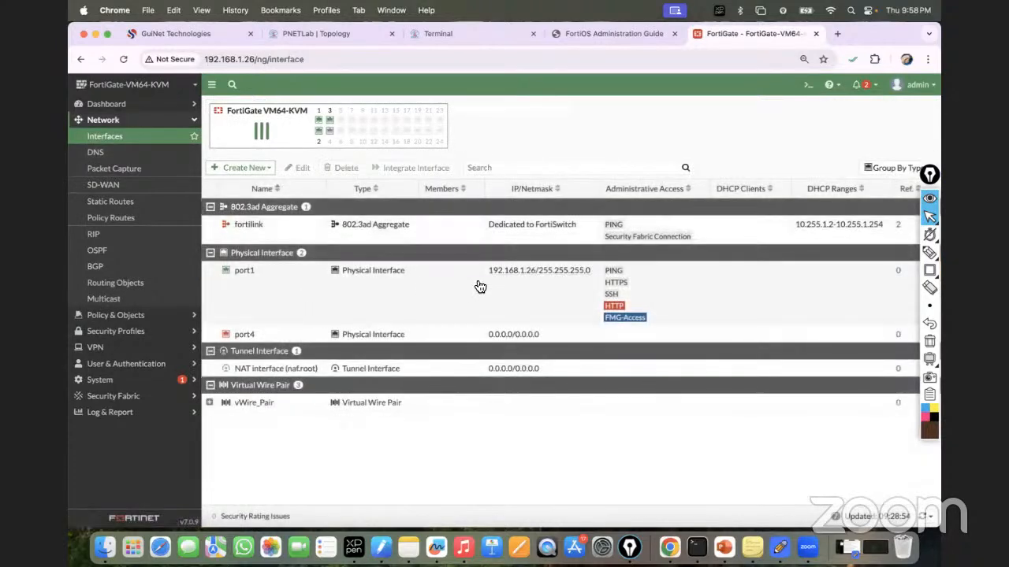
{"action": "mouse_move", "coordinate": [524, 280]}
{"action": "left_click", "coordinate": [305, 36]}
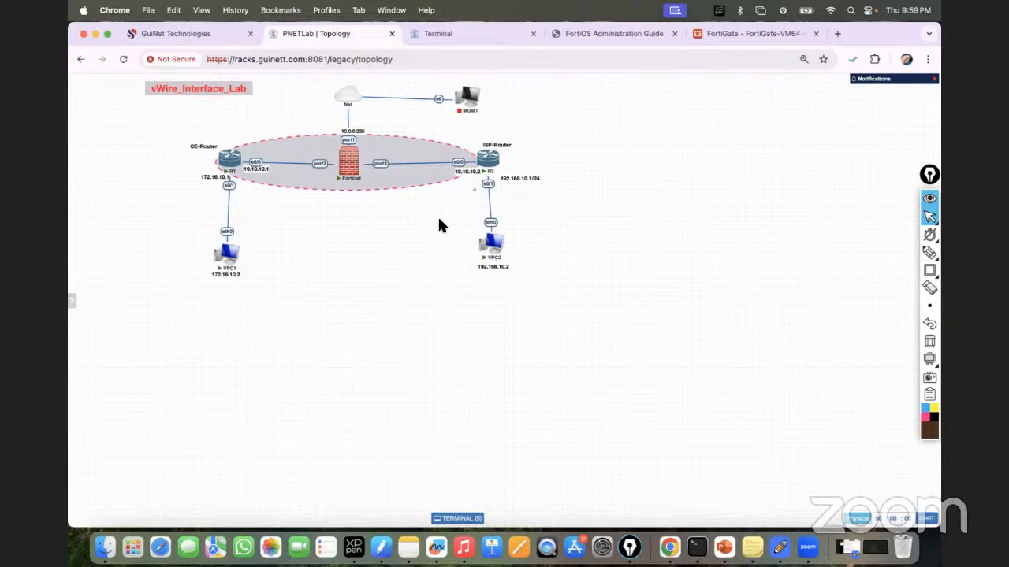
Step: Start a new FortiGate interface and check the available interface types, leaving VLAN selected
{"action": "left_click", "coordinate": [747, 33]}
{"action": "left_click", "coordinate": [266, 171]}
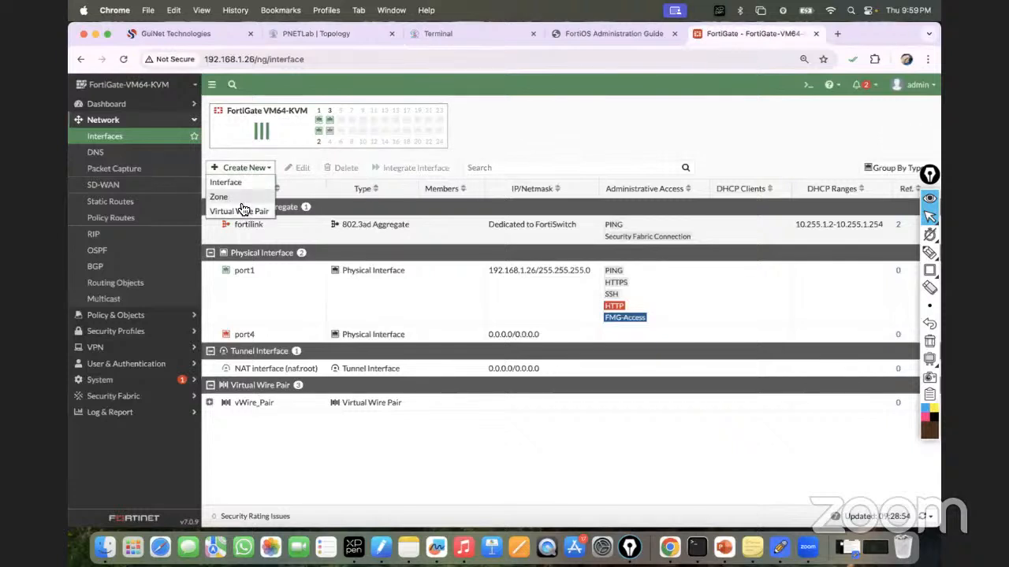
{"action": "left_click", "coordinate": [234, 180]}
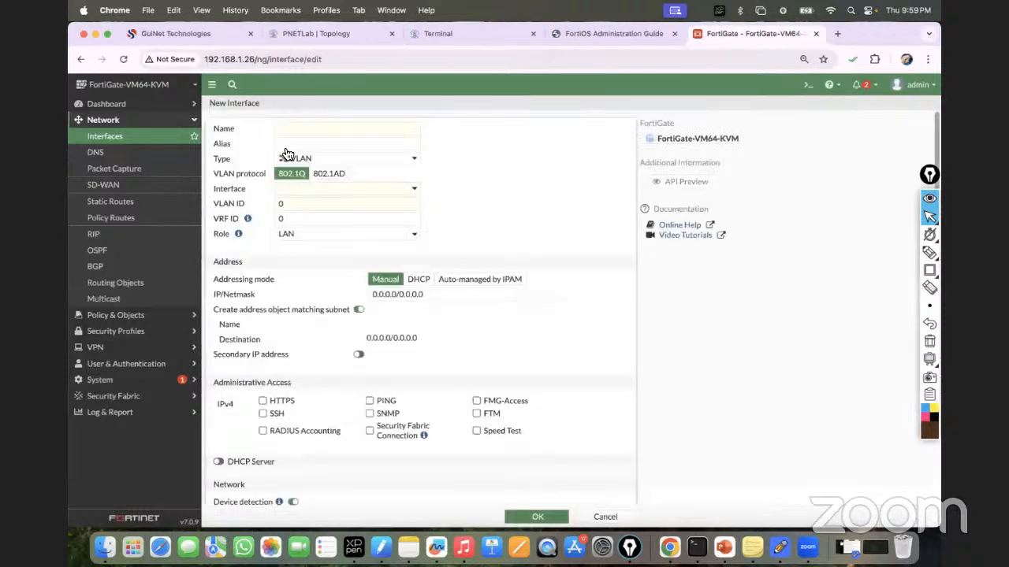
{"action": "left_click", "coordinate": [317, 160]}
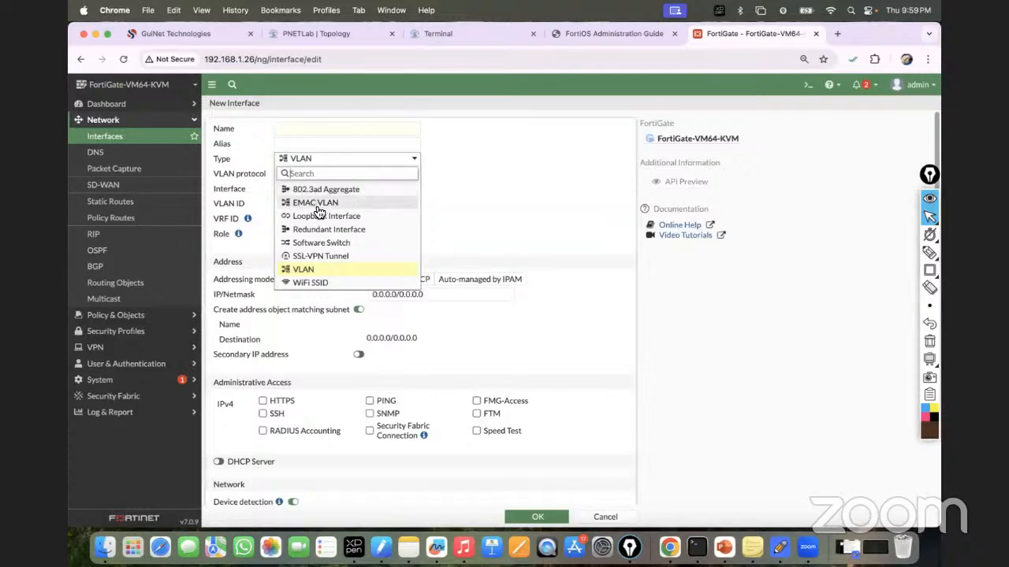
{"action": "left_click", "coordinate": [521, 190]}
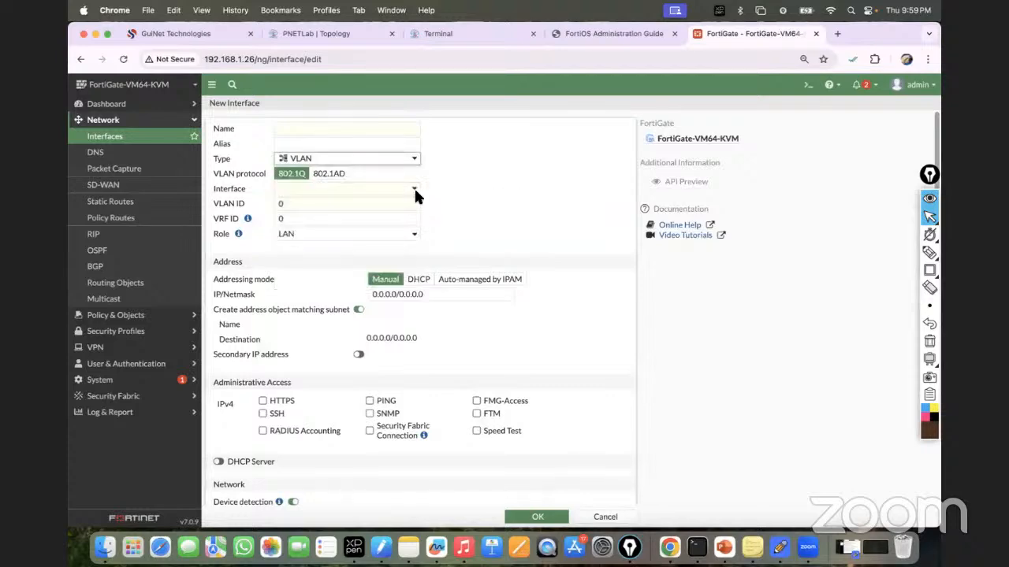
Step: Discard that form and open a fresh New Interface form
{"action": "left_click", "coordinate": [603, 516]}
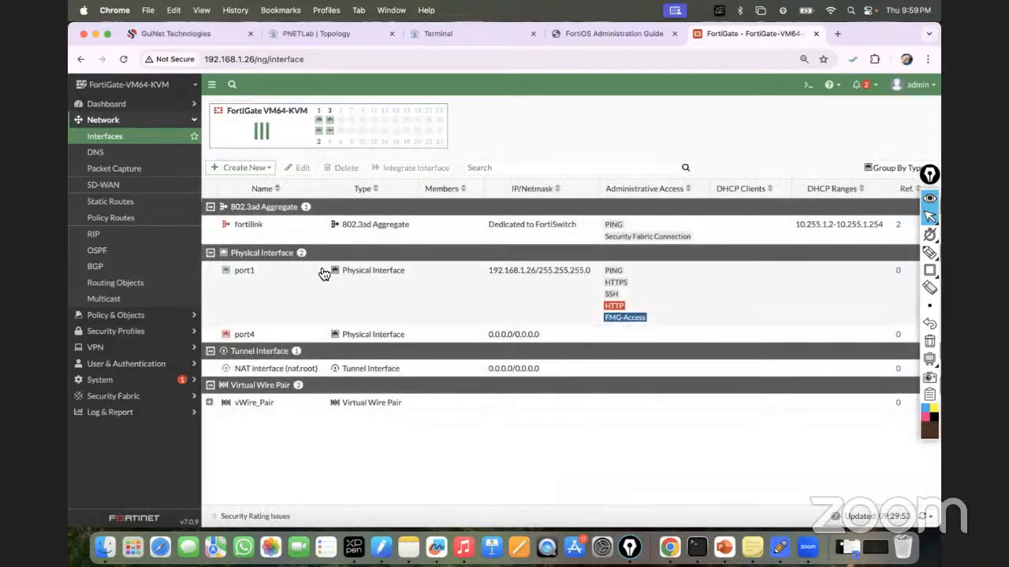
{"action": "left_click", "coordinate": [246, 169]}
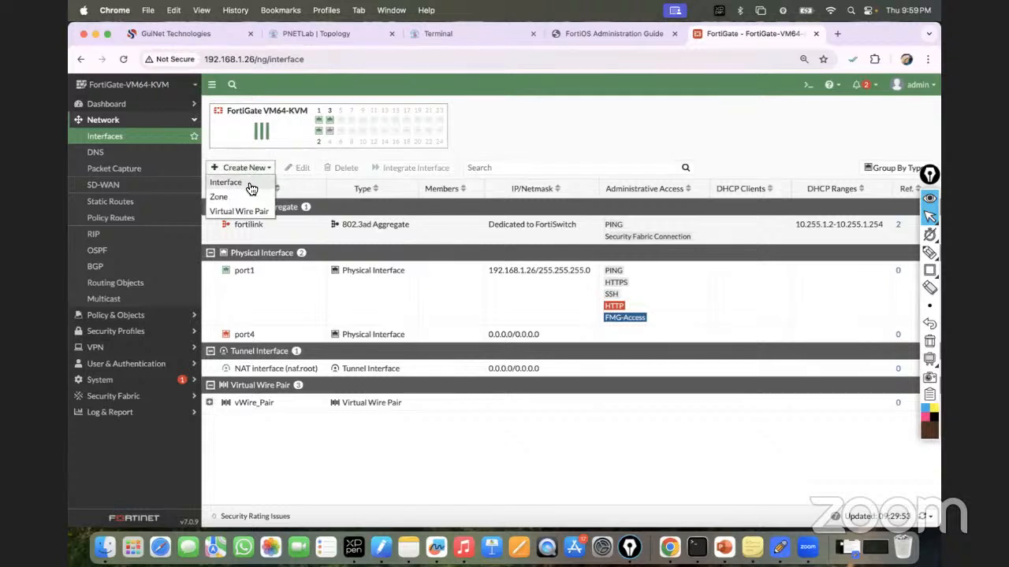
{"action": "left_click", "coordinate": [249, 185]}
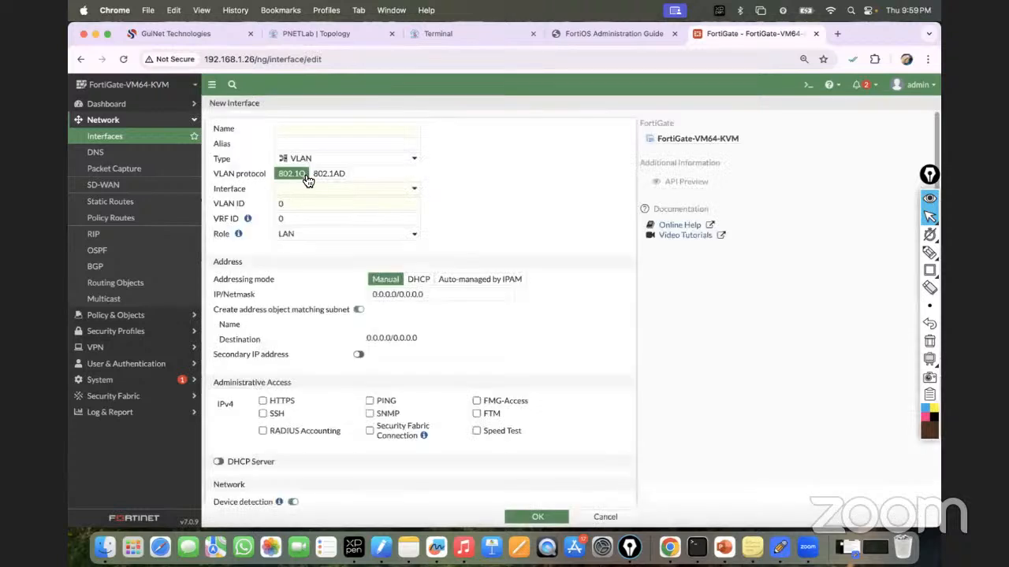
Step: Name the new interface Test_Loopback
{"action": "left_click", "coordinate": [309, 131]}
{"action": "type", "text": "t"}
{"action": "key", "text": "BackSpace"}
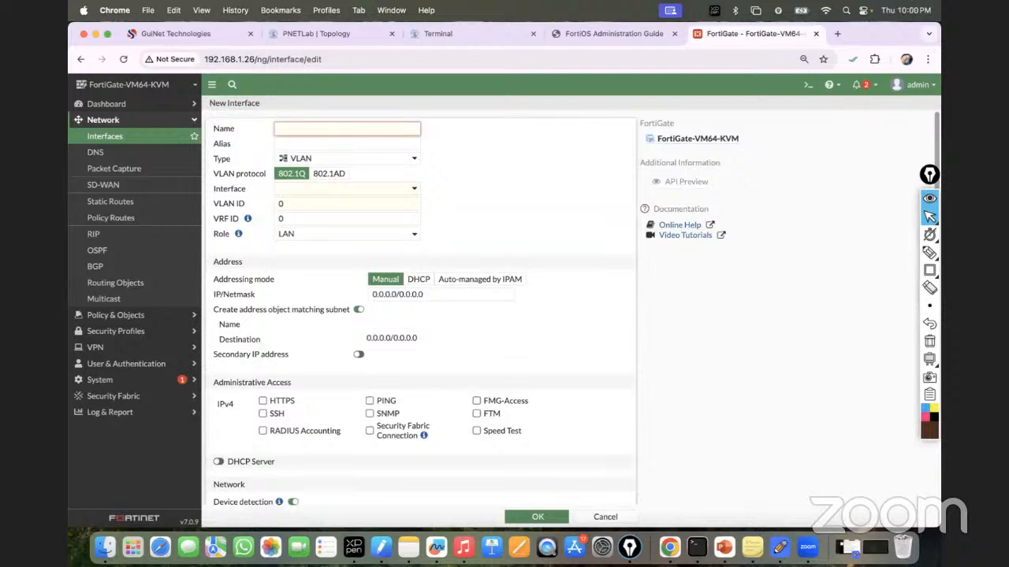
{"action": "type", "text": "Test_Loopback_Inter"}
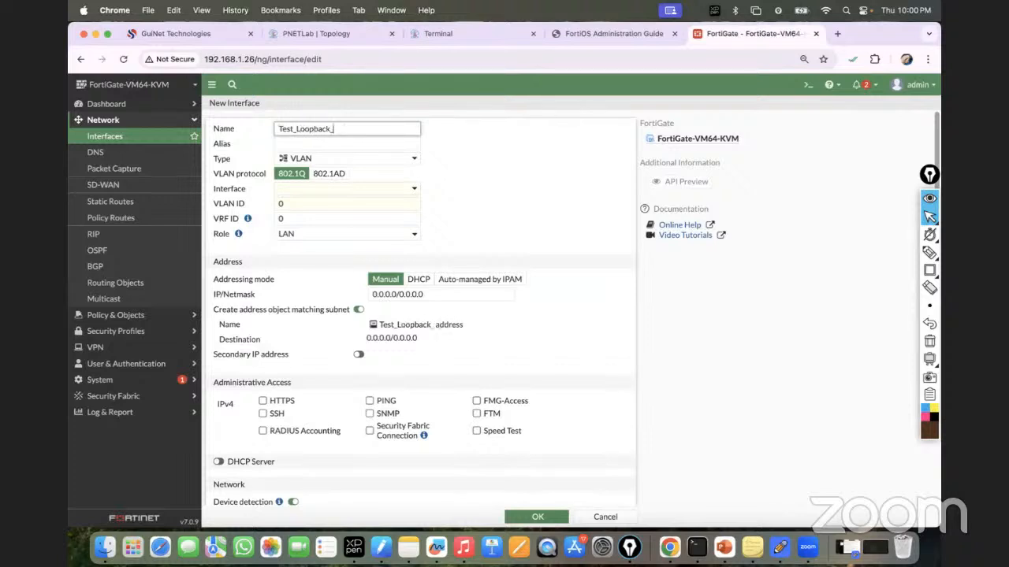
{"action": "key", "text": "BackSpace"}
{"action": "key", "text": "BackSpace"}
{"action": "key", "text": "BackSpace"}
{"action": "key", "text": "BackSpace"}
{"action": "key", "text": "BackSpace"}
{"action": "key", "text": "BackSpace"}
Step: Set the interface type to Loopback Interface with role LAN
{"action": "left_click", "coordinate": [392, 158]}
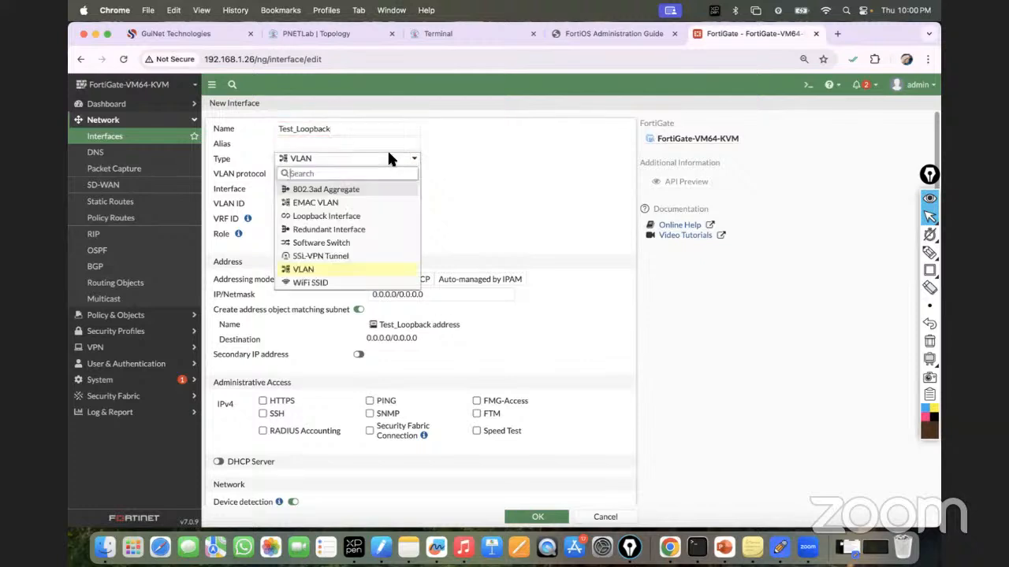
{"action": "left_click", "coordinate": [358, 219]}
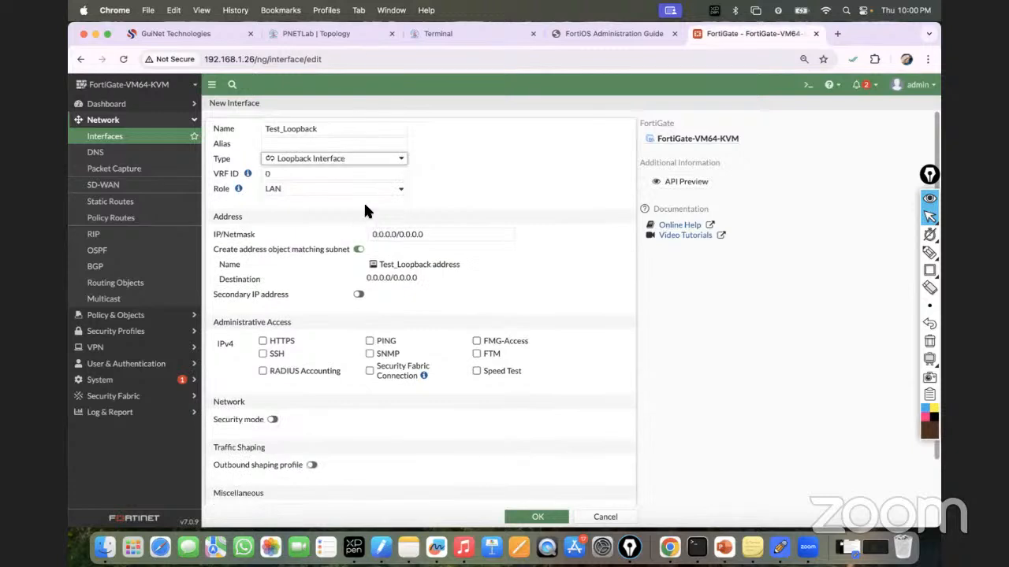
{"action": "left_click", "coordinate": [302, 189]}
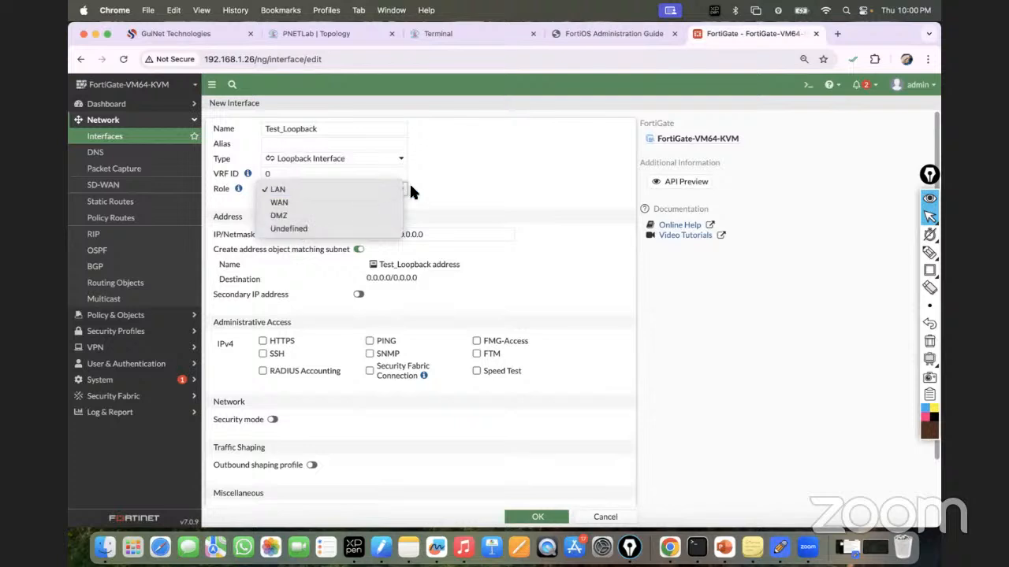
{"action": "left_click", "coordinate": [457, 182]}
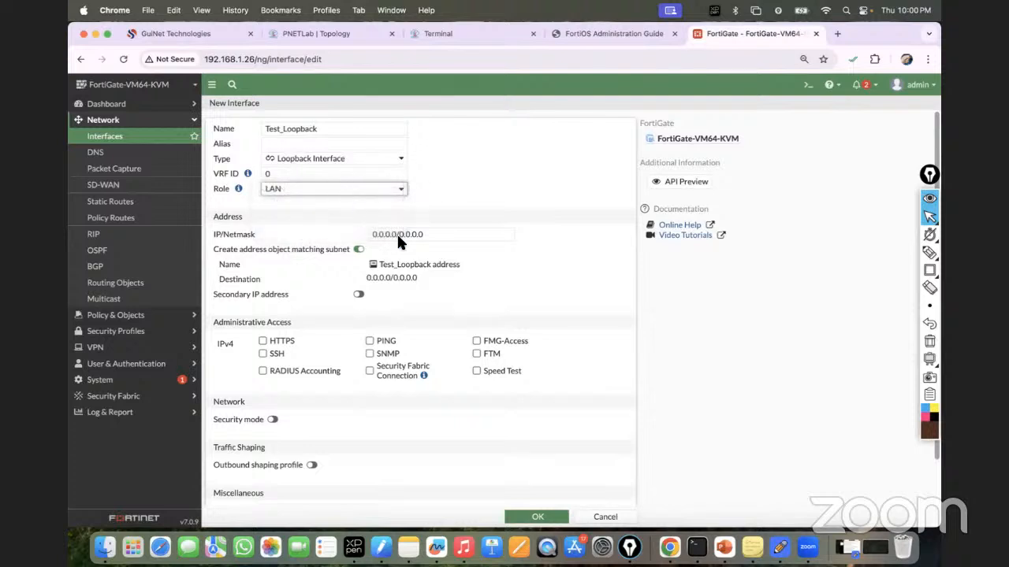
Step: Give it IP 11.11.11.11/32, allow HTTPS, SSH and PING, and save
{"action": "left_click", "coordinate": [446, 234]}
{"action": "key", "text": "BackSpace"}
{"action": "key", "text": "BackSpace"}
{"action": "key", "text": "BackSpace"}
{"action": "key", "text": "BackSpace"}
{"action": "key", "text": "BackSpace"}
{"action": "key", "text": "BackSpace"}
{"action": "key", "text": "BackSpace"}
{"action": "key", "text": "BackSpace"}
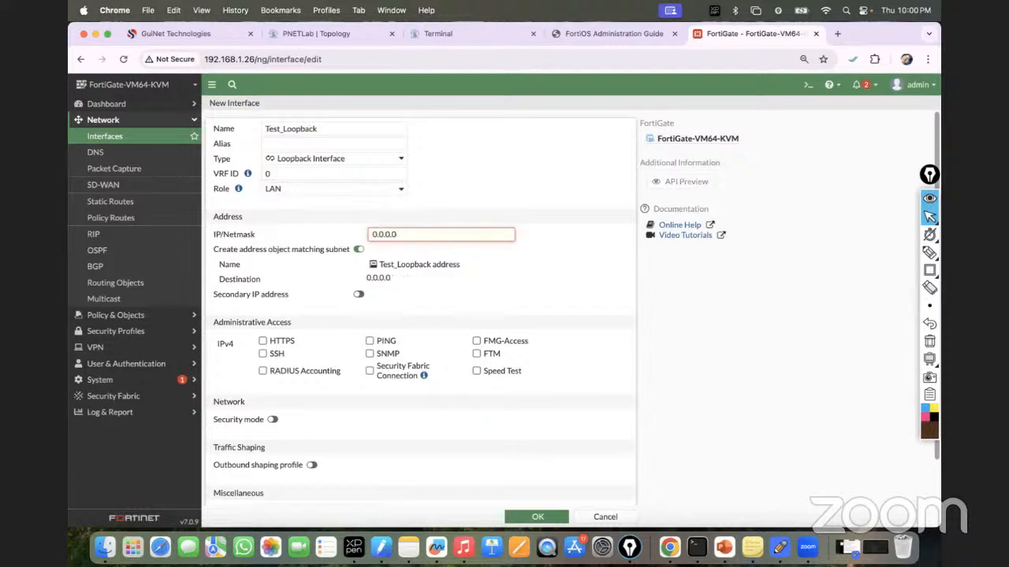
{"action": "key", "text": "BackSpace"}
{"action": "key", "text": "BackSpace"}
{"action": "key", "text": "BackSpace"}
{"action": "key", "text": "BackSpace"}
{"action": "key", "text": "BackSpace"}
{"action": "key", "text": "BackSpace"}
{"action": "key", "text": "BackSpace"}
{"action": "type", "text": "11.11.11.11/32"}
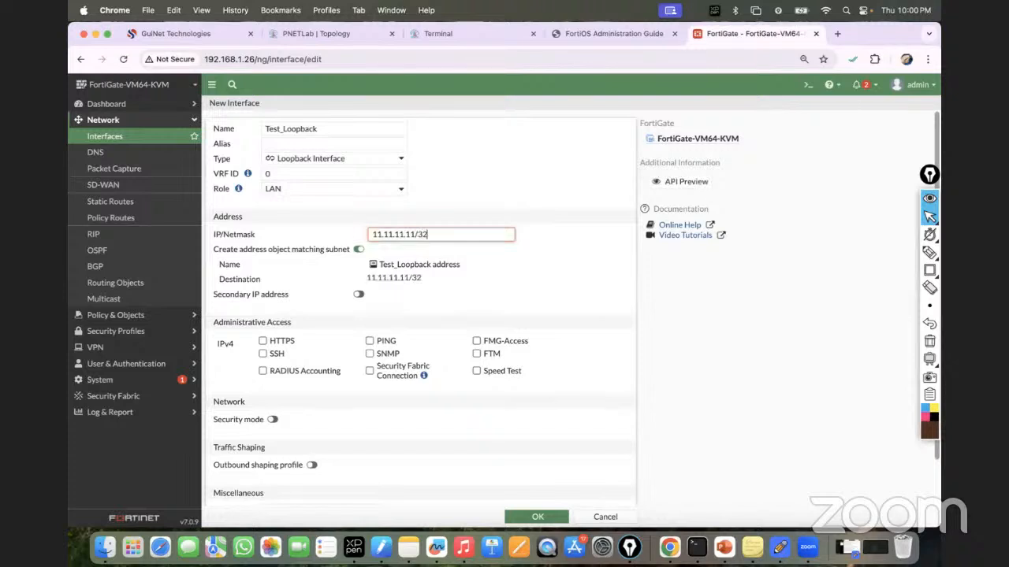
{"action": "left_click", "coordinate": [274, 345]}
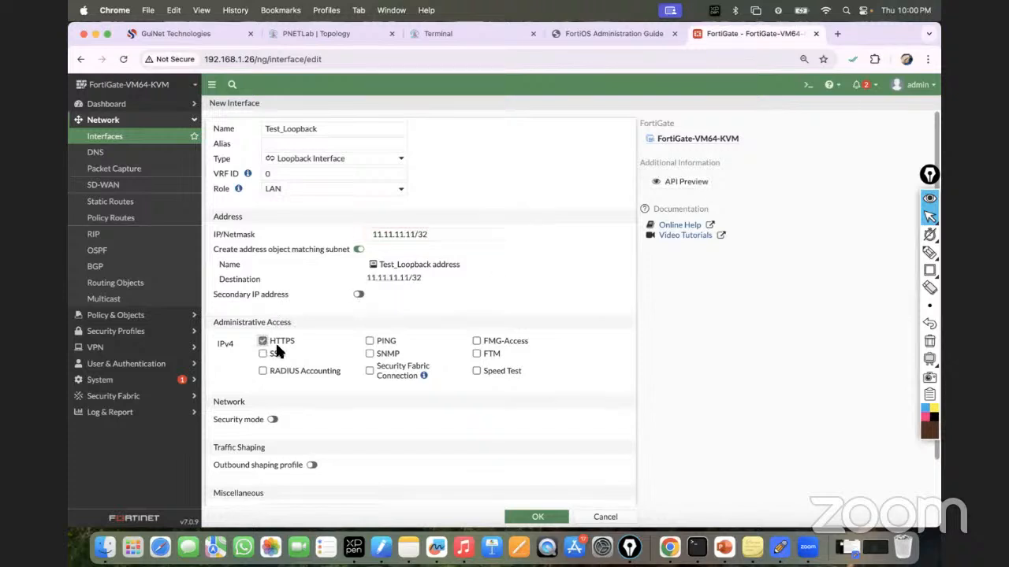
{"action": "left_click", "coordinate": [264, 356]}
{"action": "left_click", "coordinate": [374, 340]}
{"action": "left_click", "coordinate": [529, 516]}
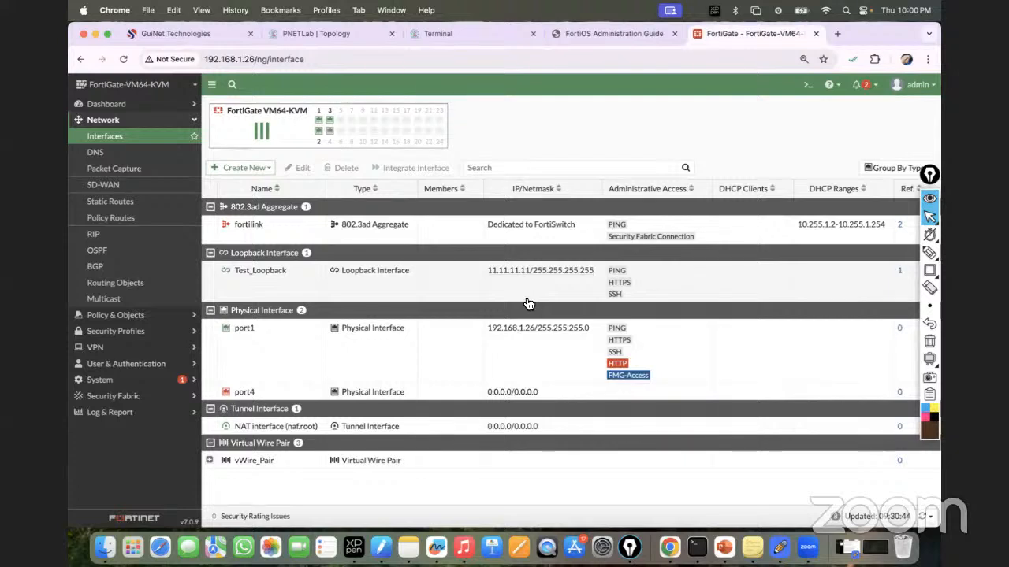
{"action": "left_click", "coordinate": [210, 461]}
{"action": "left_click", "coordinate": [259, 168]}
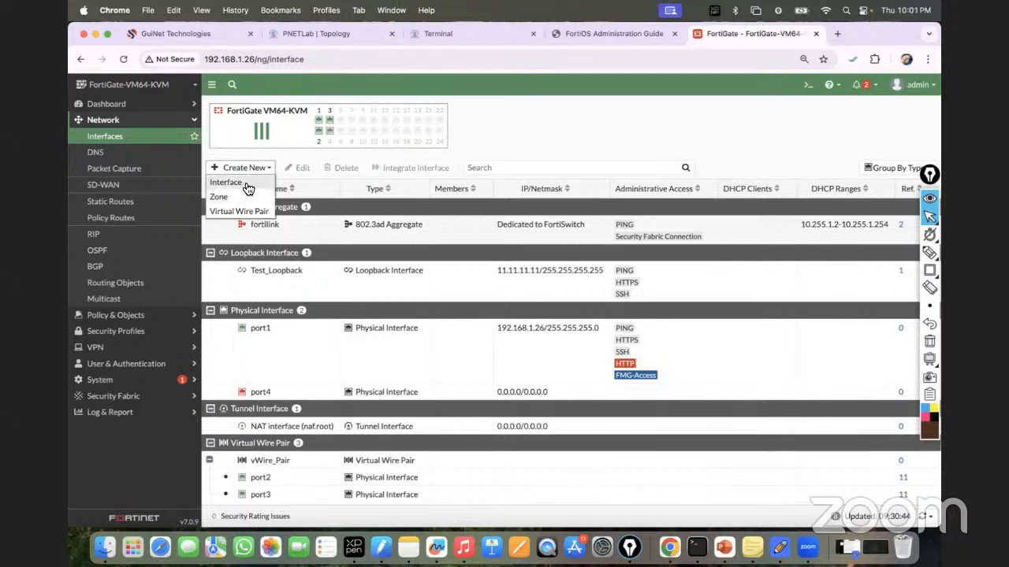
{"action": "left_click", "coordinate": [246, 183]}
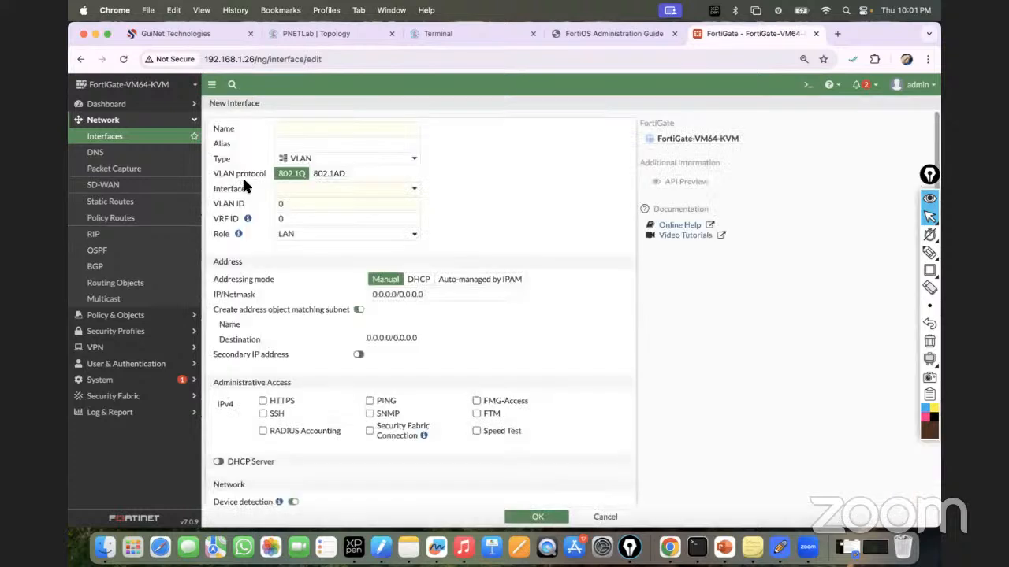
{"action": "left_click", "coordinate": [327, 161]}
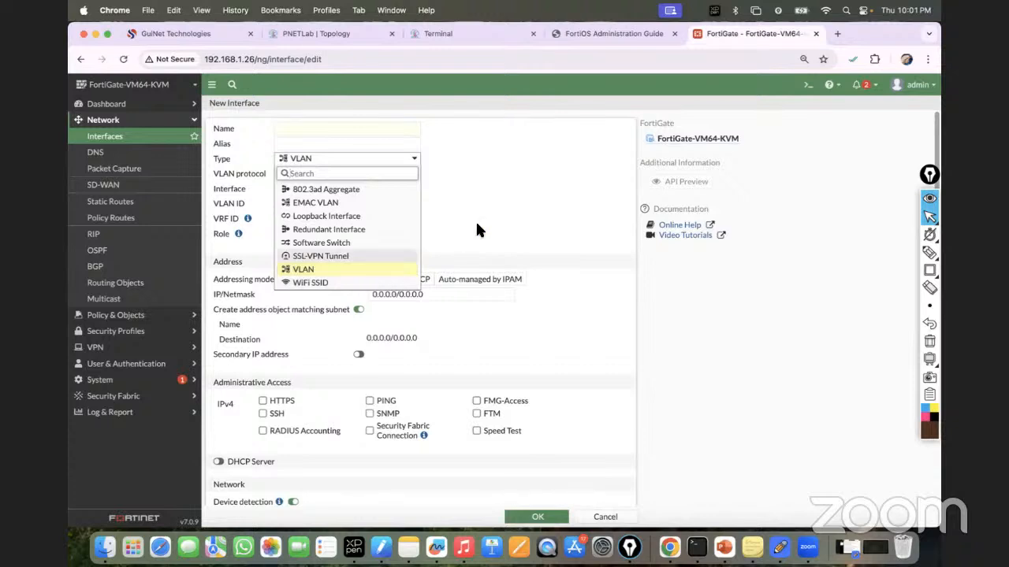
{"action": "left_click", "coordinate": [354, 243]}
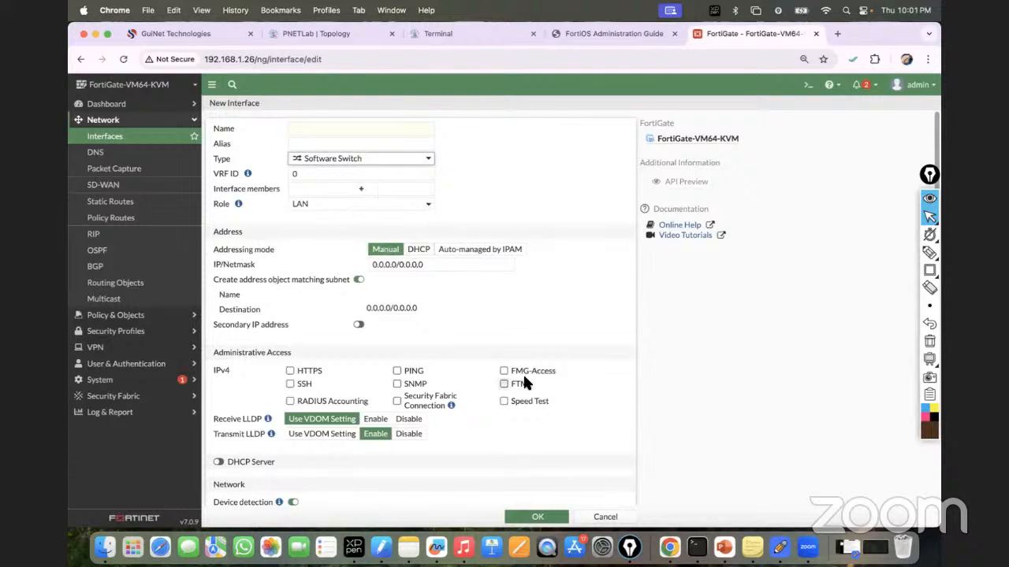
{"action": "left_click", "coordinate": [605, 517]}
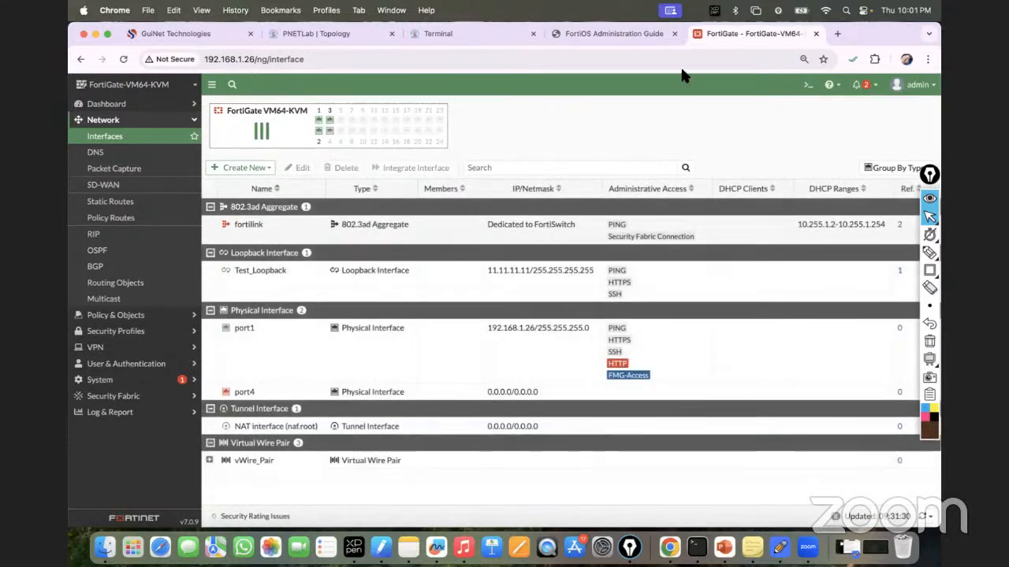
Step: In the FortiOS Administration Guide, highlight the Software and Hardware switch descriptions
{"action": "left_click", "coordinate": [605, 33]}
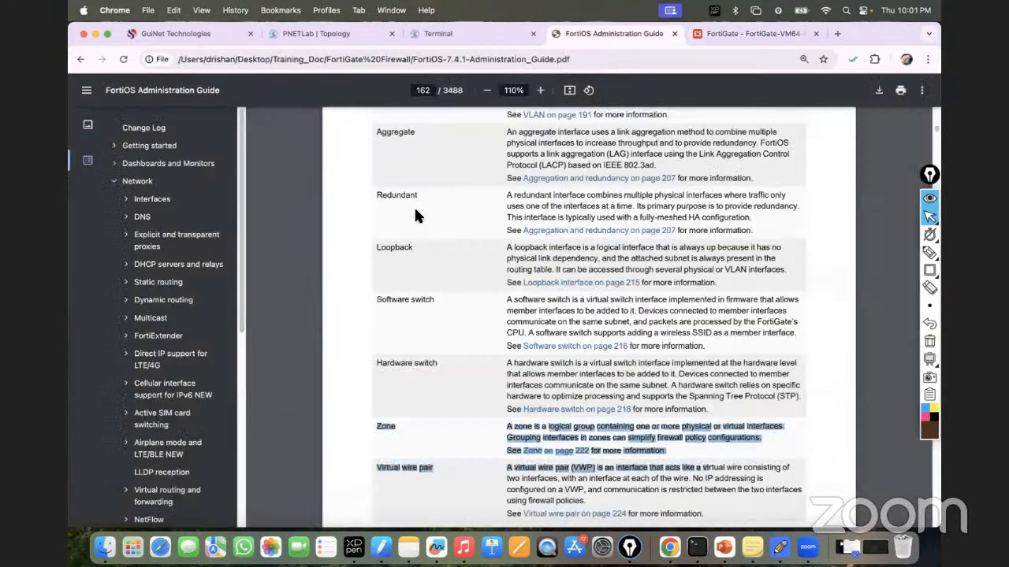
{"action": "scroll", "coordinate": [401, 197], "scroll_direction": "down", "scroll_amount": 1}
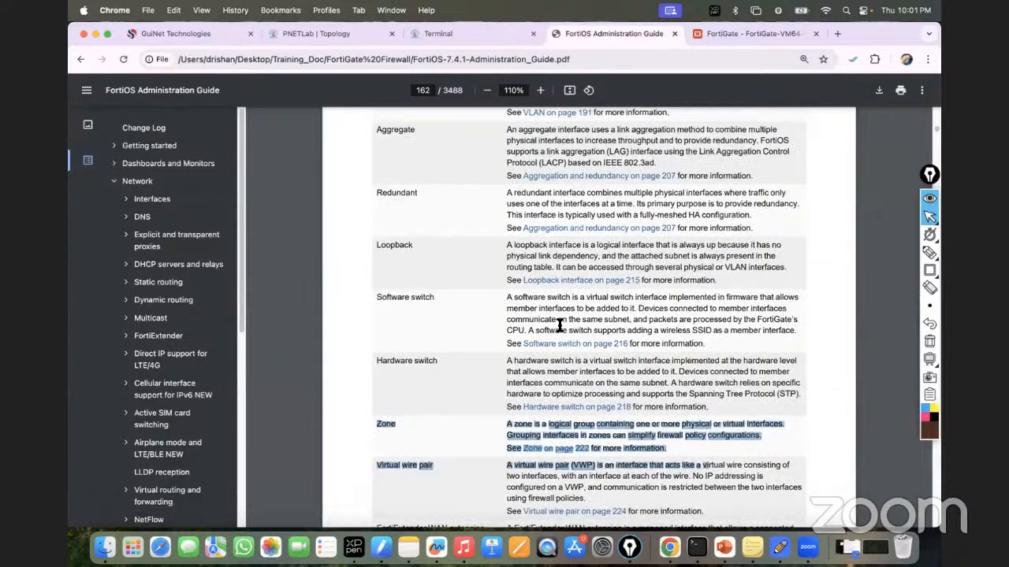
{"action": "left_click_drag", "start_coordinate": [541, 315], "coordinate": [781, 328]}
{"action": "left_click", "coordinate": [763, 340]}
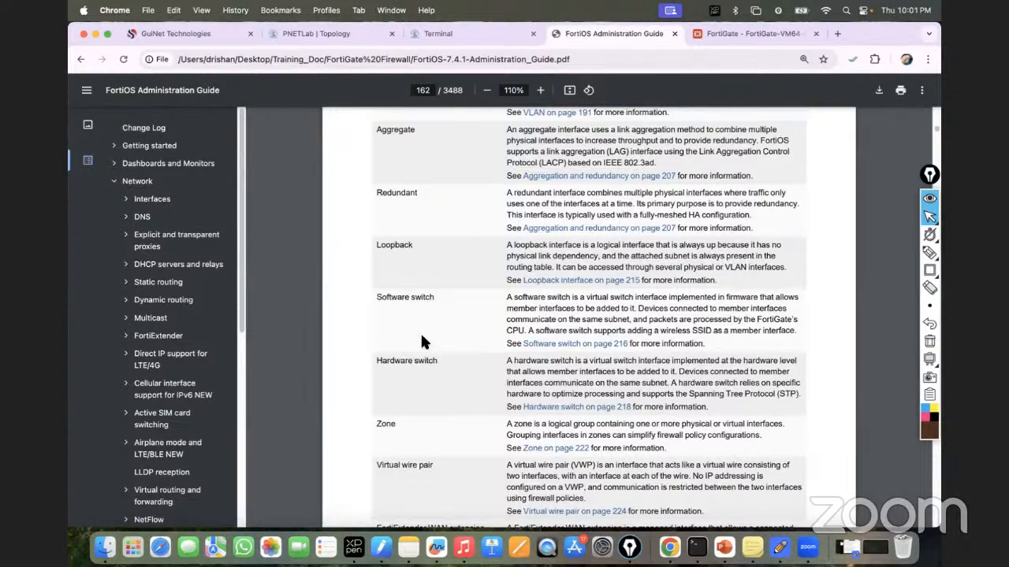
{"action": "left_click_drag", "start_coordinate": [376, 297], "coordinate": [738, 405]}
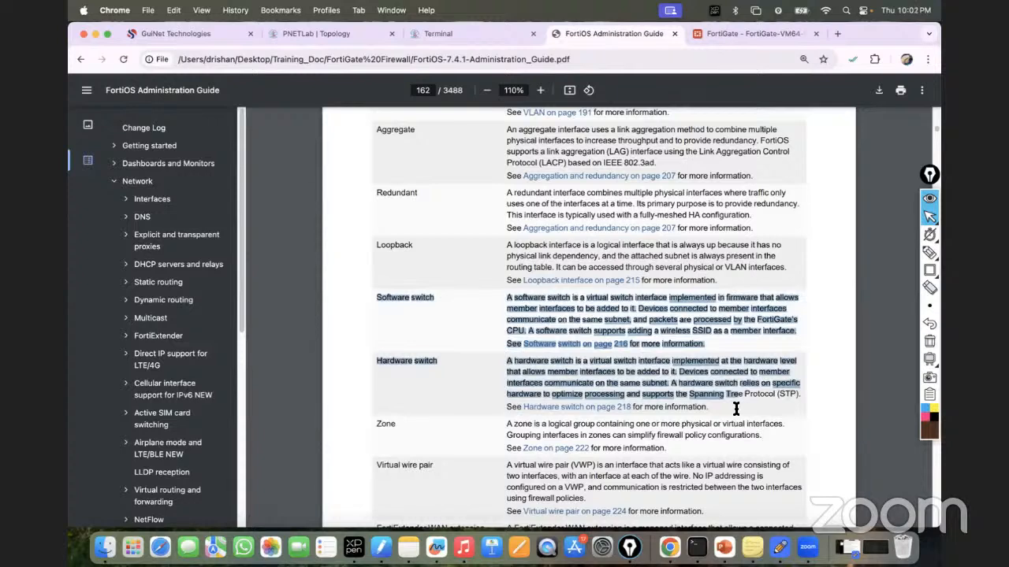
{"action": "left_click", "coordinate": [402, 379]}
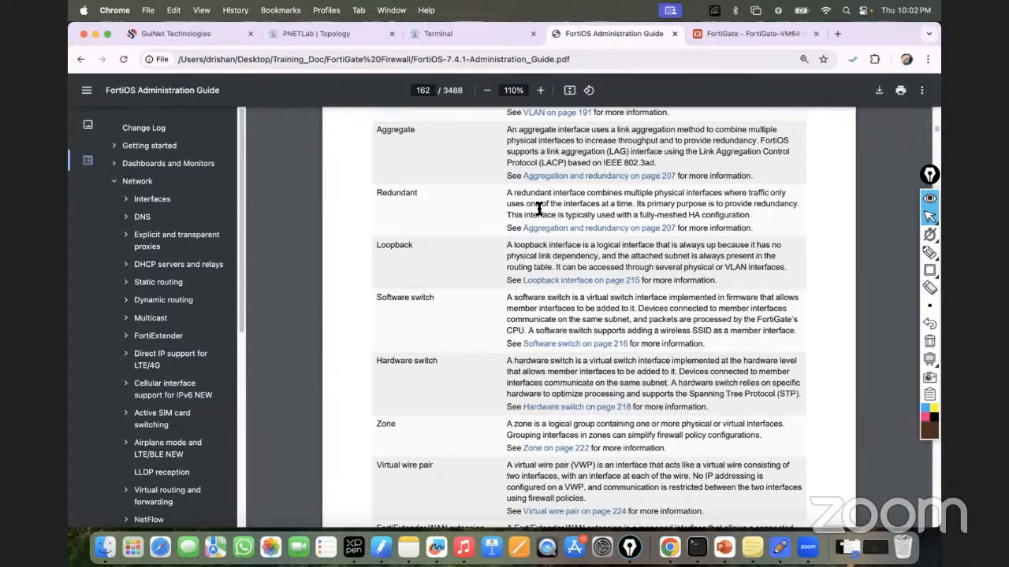
Step: Highlight the VLAN and Redundant interface types, then bring PowerPoint to the front
{"action": "scroll", "coordinate": [455, 243], "scroll_direction": "up", "scroll_amount": 5}
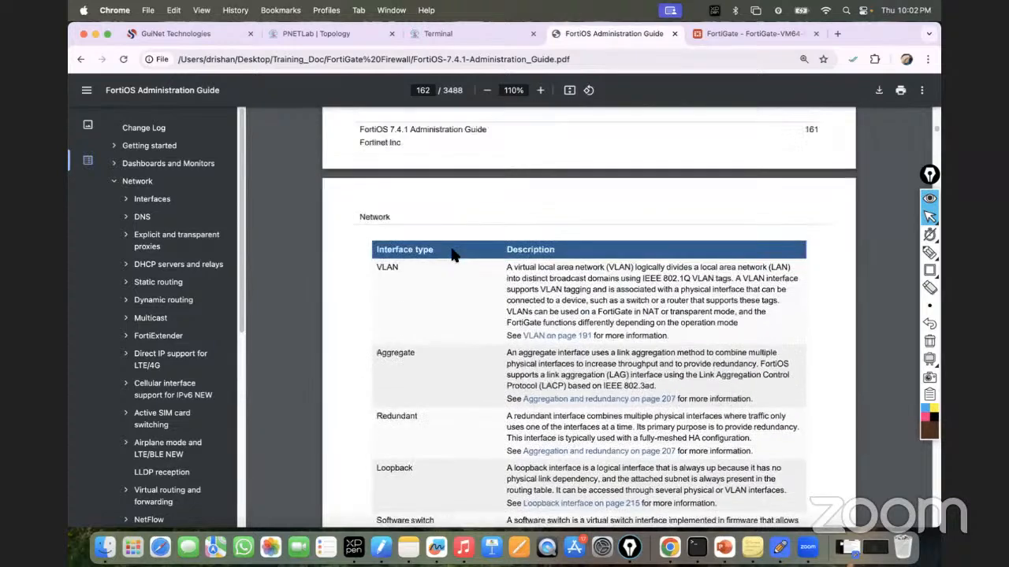
{"action": "double_click", "coordinate": [386, 268]}
{"action": "scroll", "coordinate": [429, 339], "scroll_direction": "down", "scroll_amount": 1}
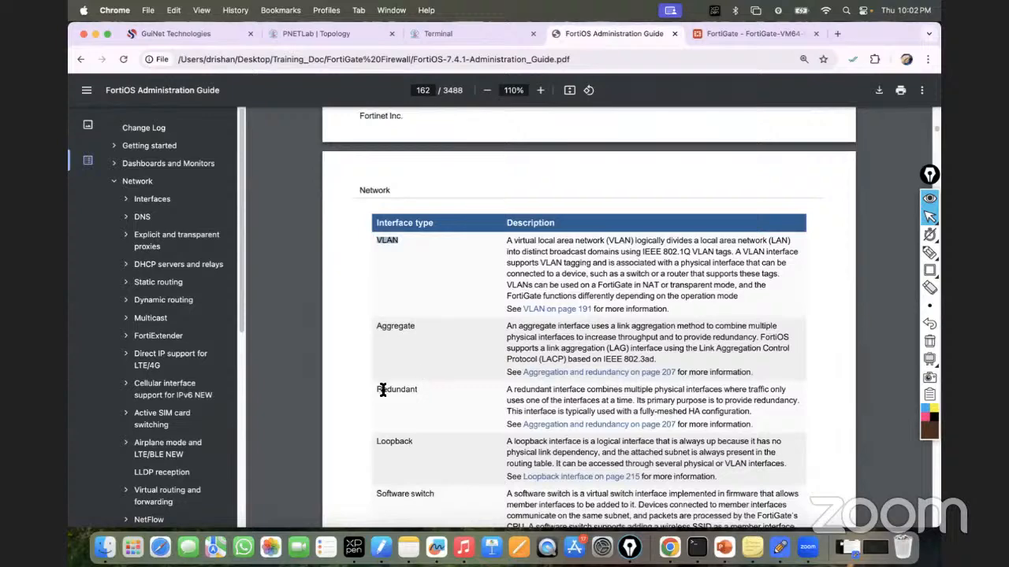
{"action": "double_click", "coordinate": [396, 389]}
{"action": "scroll", "coordinate": [417, 389], "scroll_direction": "down", "scroll_amount": 4}
{"action": "scroll", "coordinate": [418, 389], "scroll_direction": "down", "scroll_amount": 4}
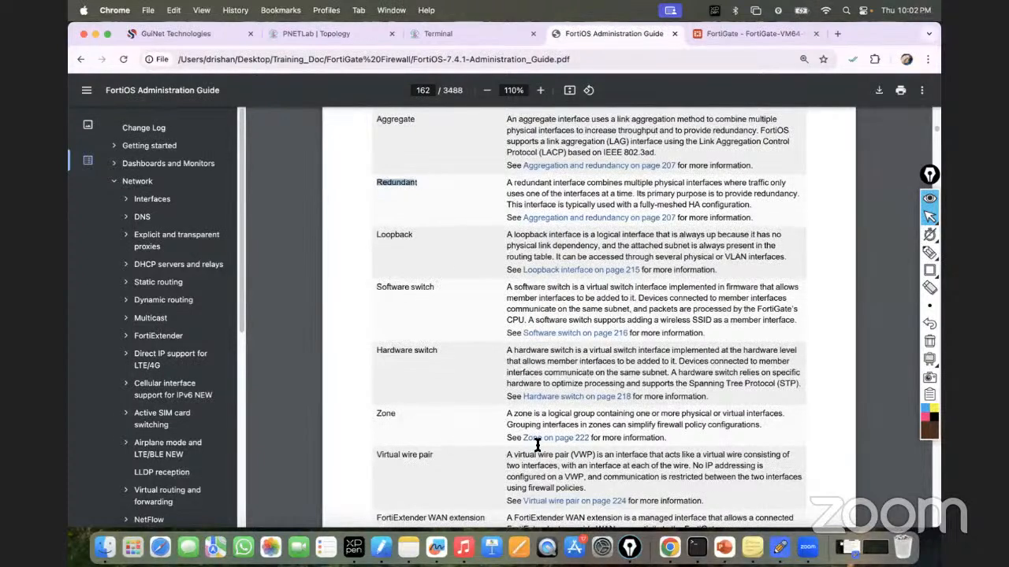
{"action": "left_click", "coordinate": [725, 547]}
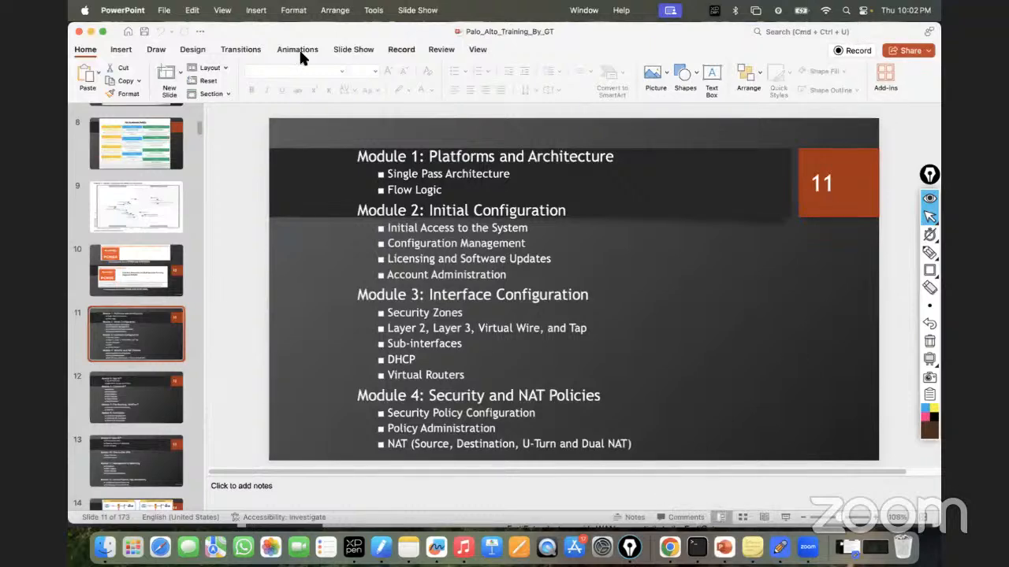
Step: Close Palo_Alto_Training_By_GT and open FortiGate_Firewall_Training_By_GT from the Recent list
{"action": "key", "text": "super+w"}
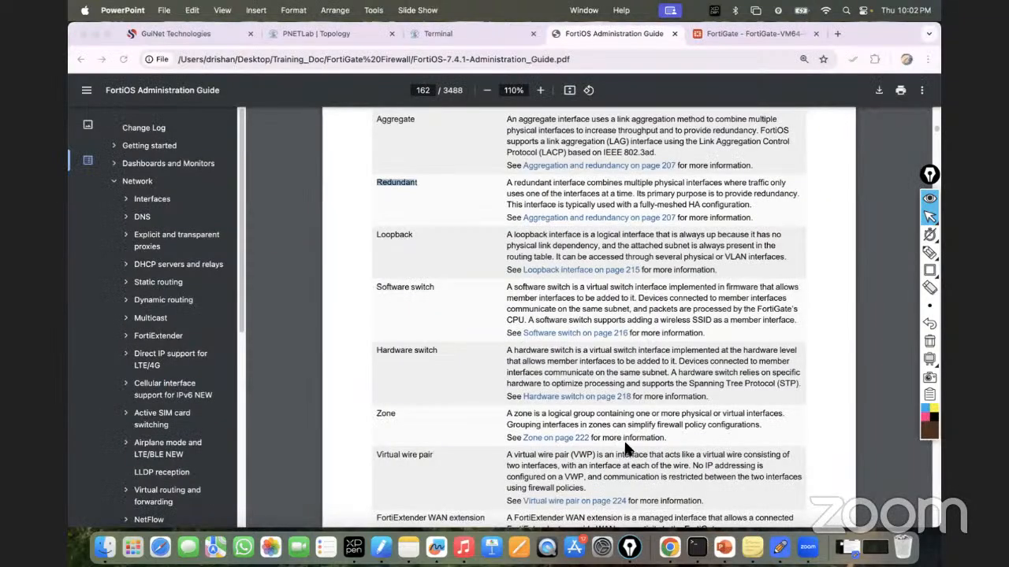
{"action": "left_click", "coordinate": [724, 547]}
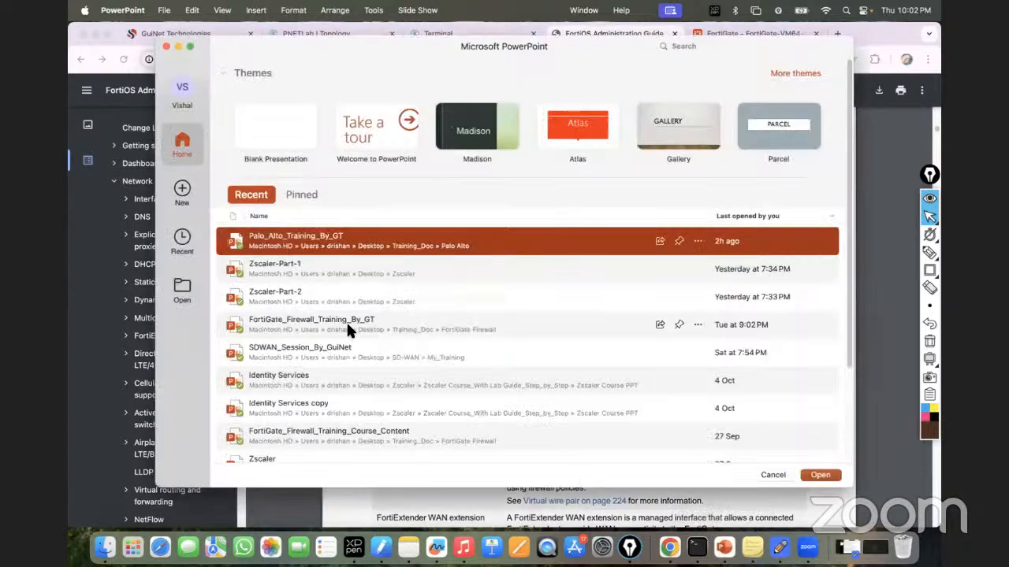
{"action": "double_click", "coordinate": [346, 328]}
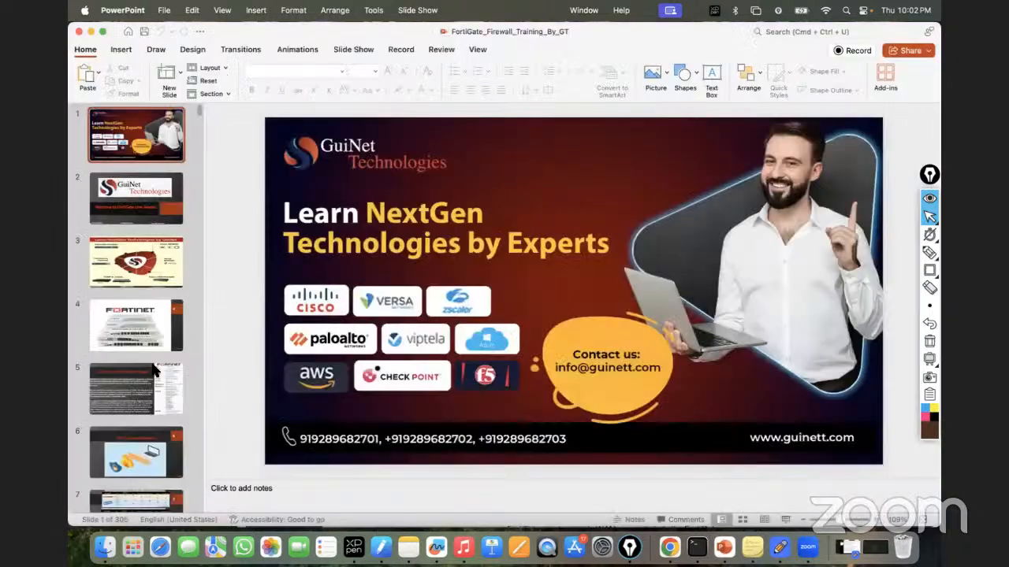